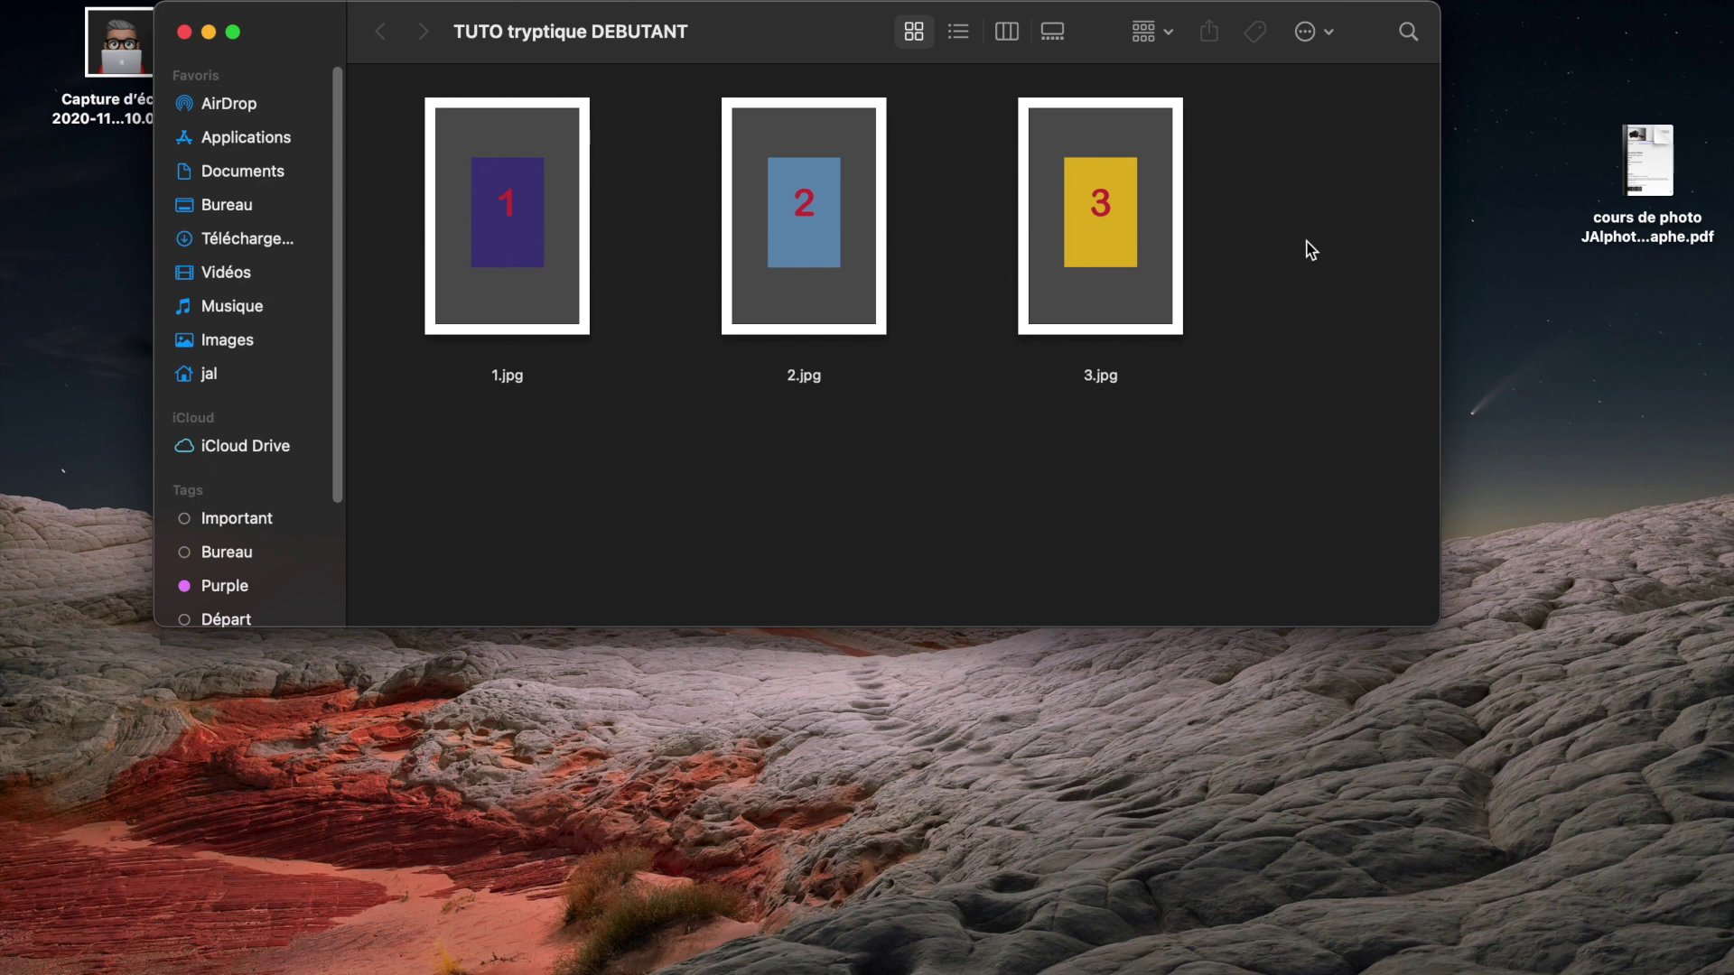
Open the images 1.jpg, 2.jpg and 3.jpg together in Adobe Photoshop 2021.
left_click_drag(1306, 241, 528, 221)
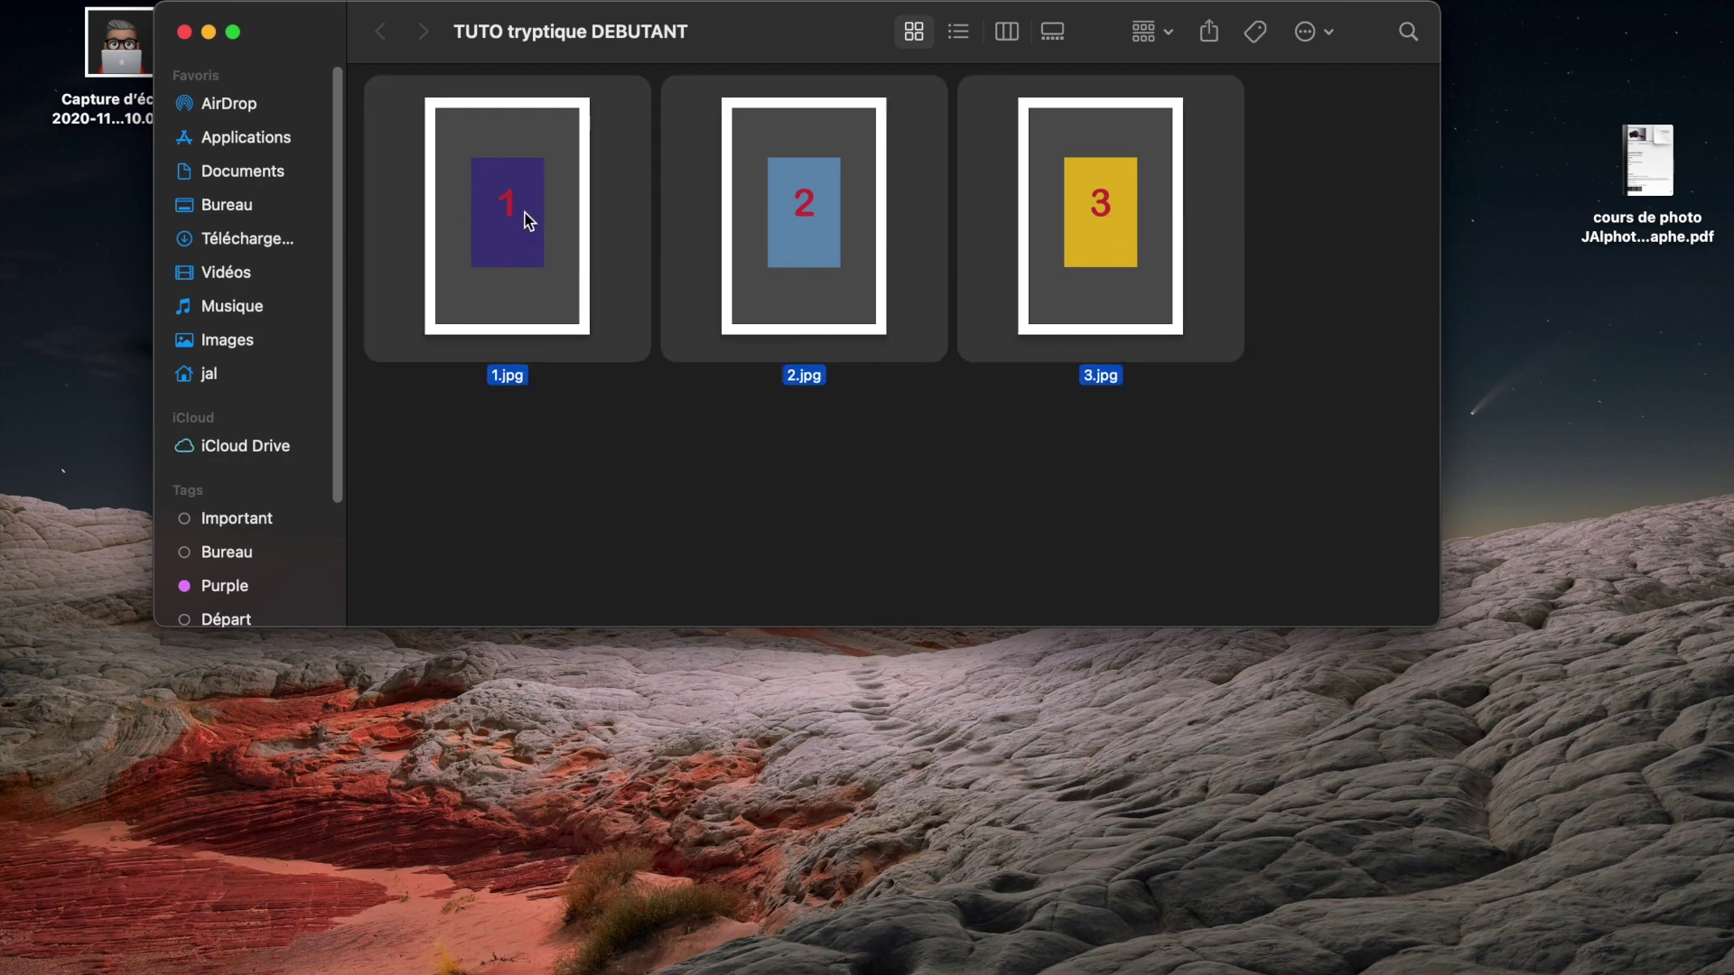
right_click(529, 220)
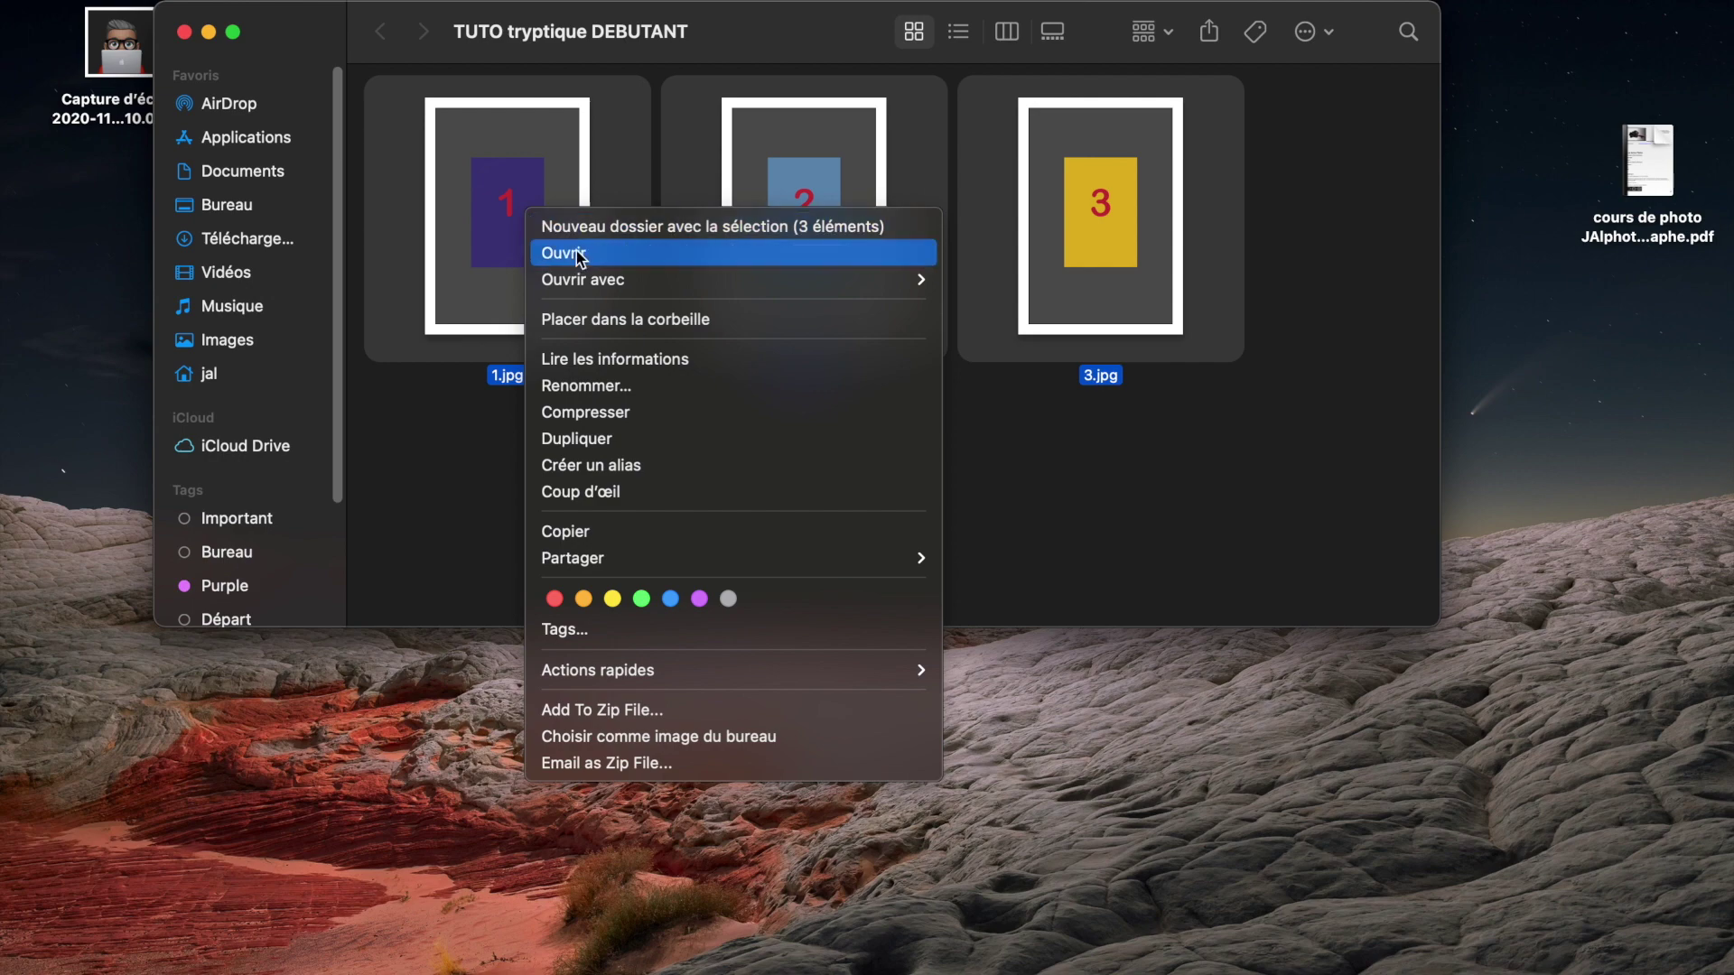
mouse_move(610, 286)
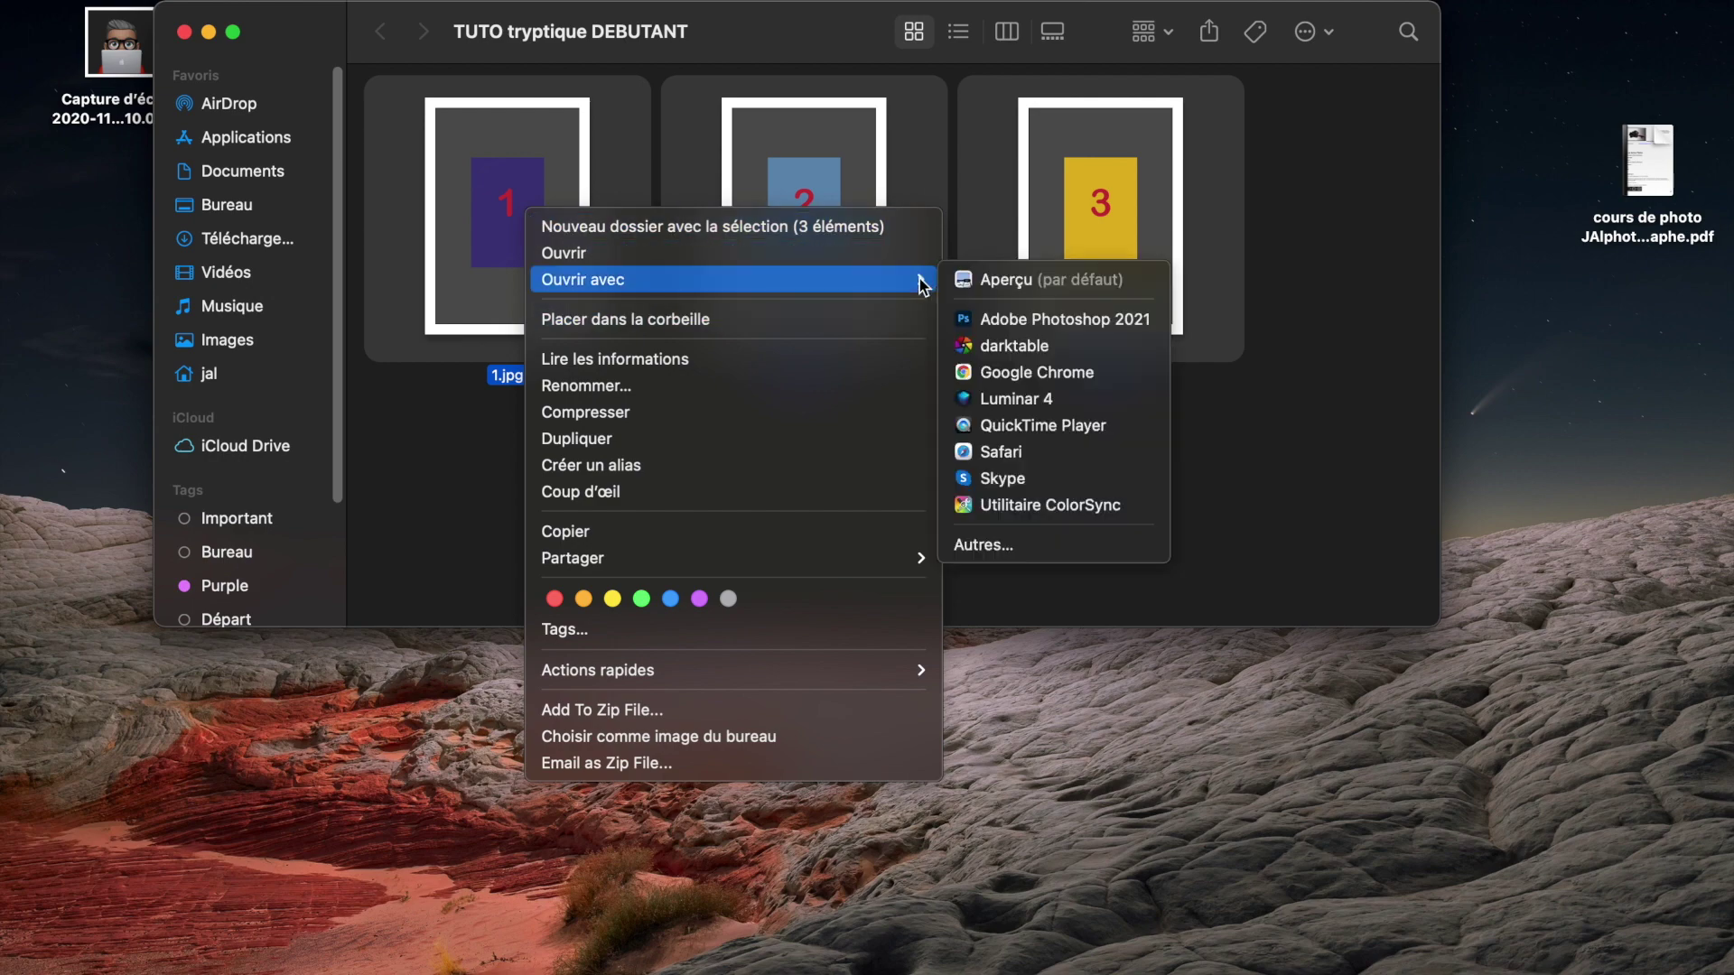
left_click(994, 322)
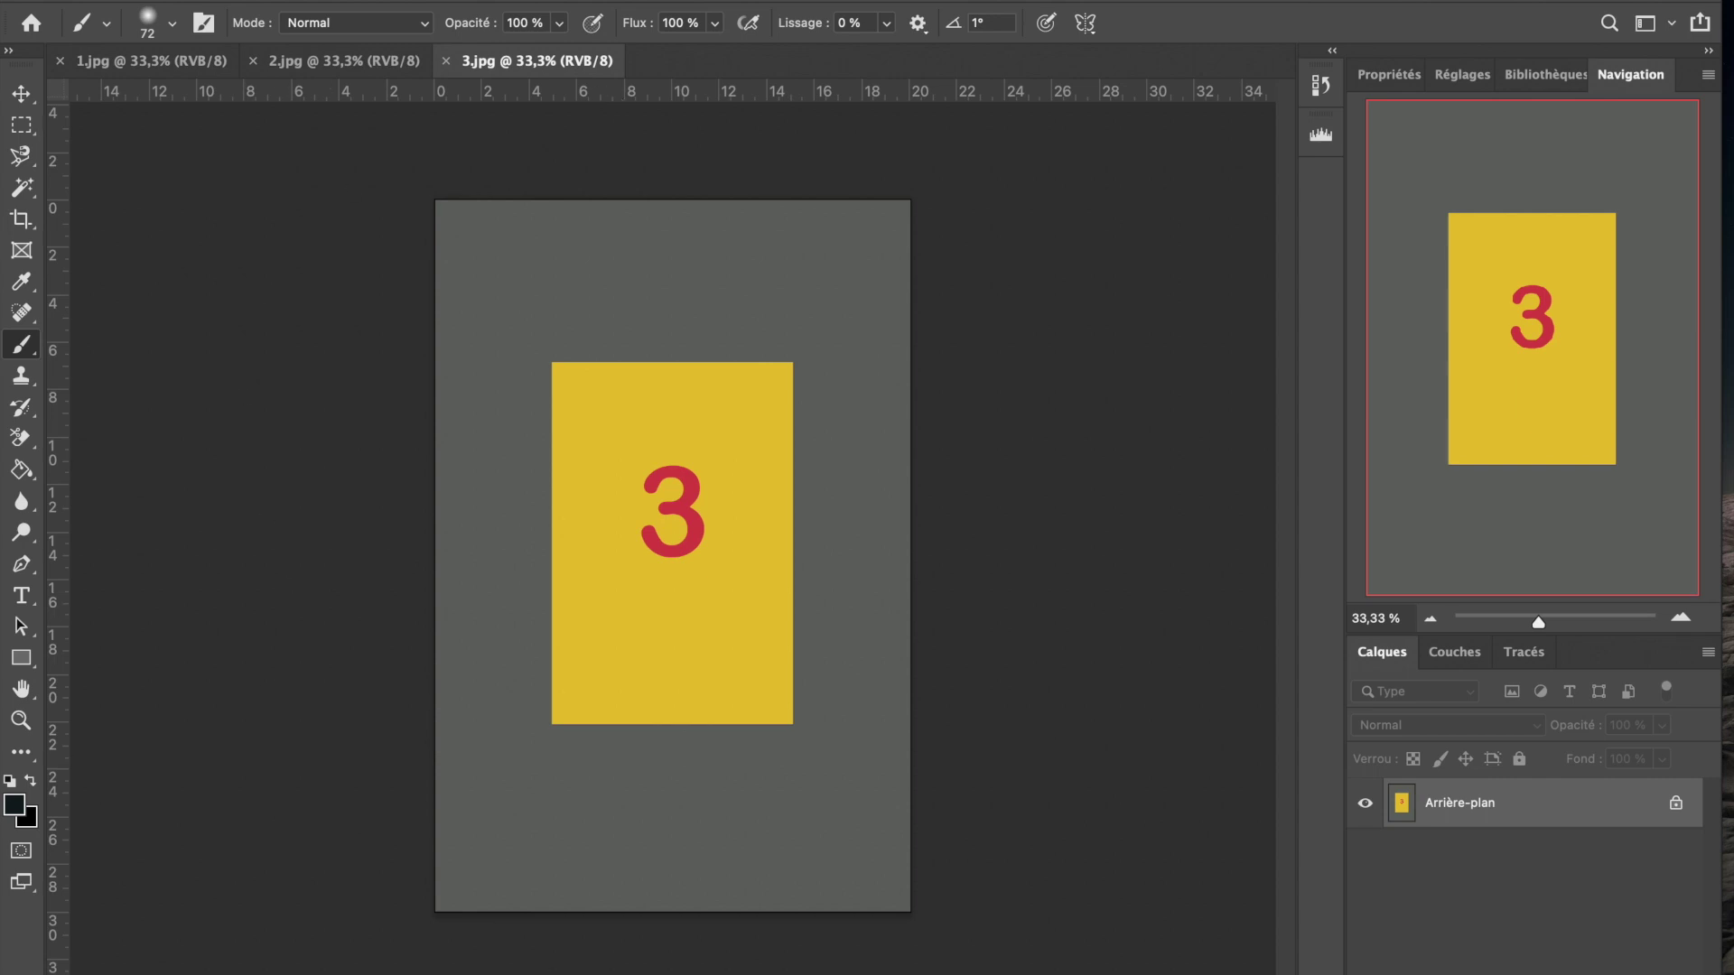
mouse_move(442, 973)
left_click(187, 0)
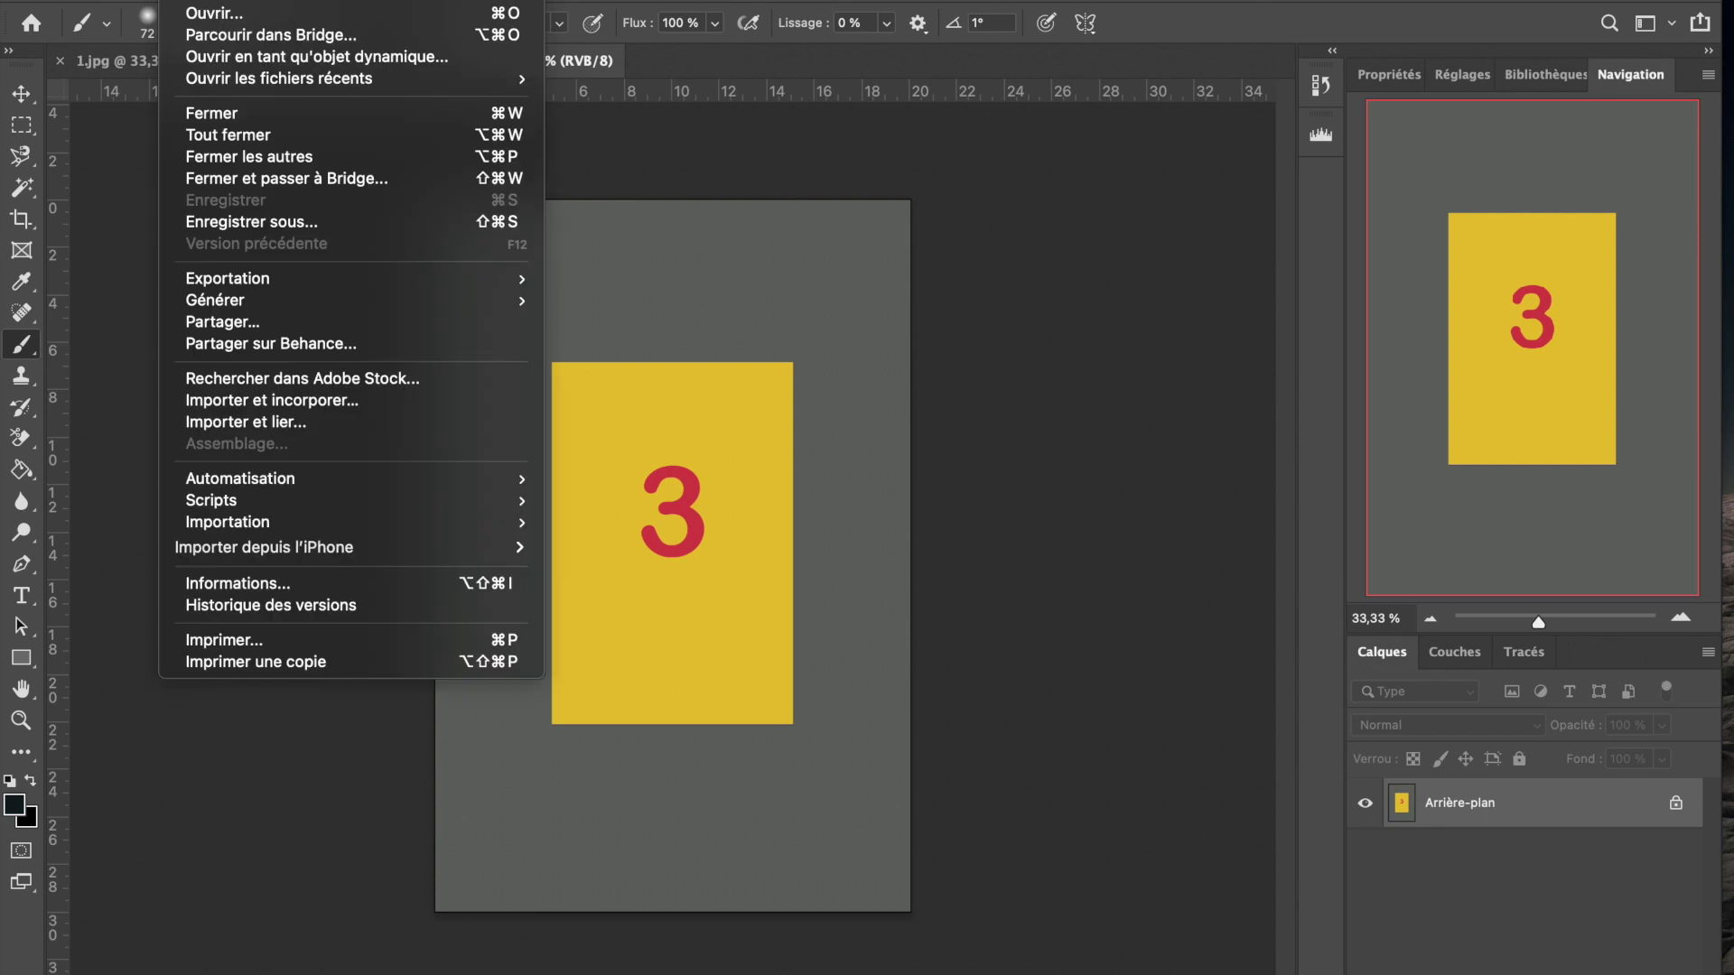
left_click(211, 13)
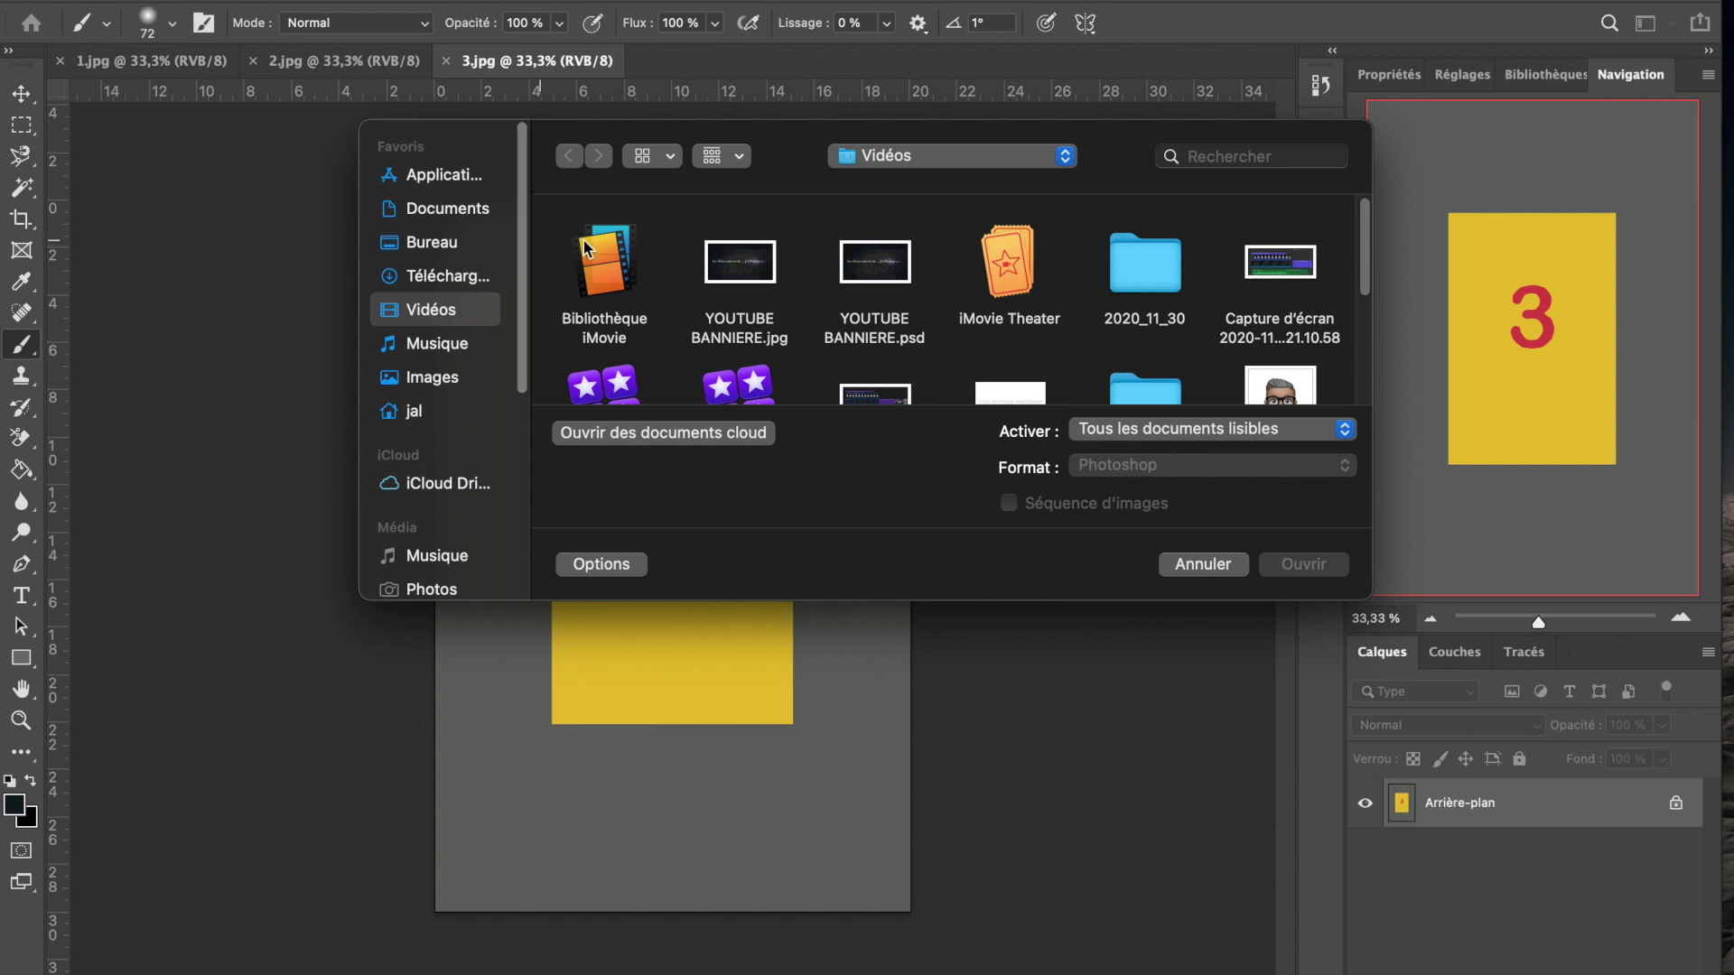
left_click(446, 251)
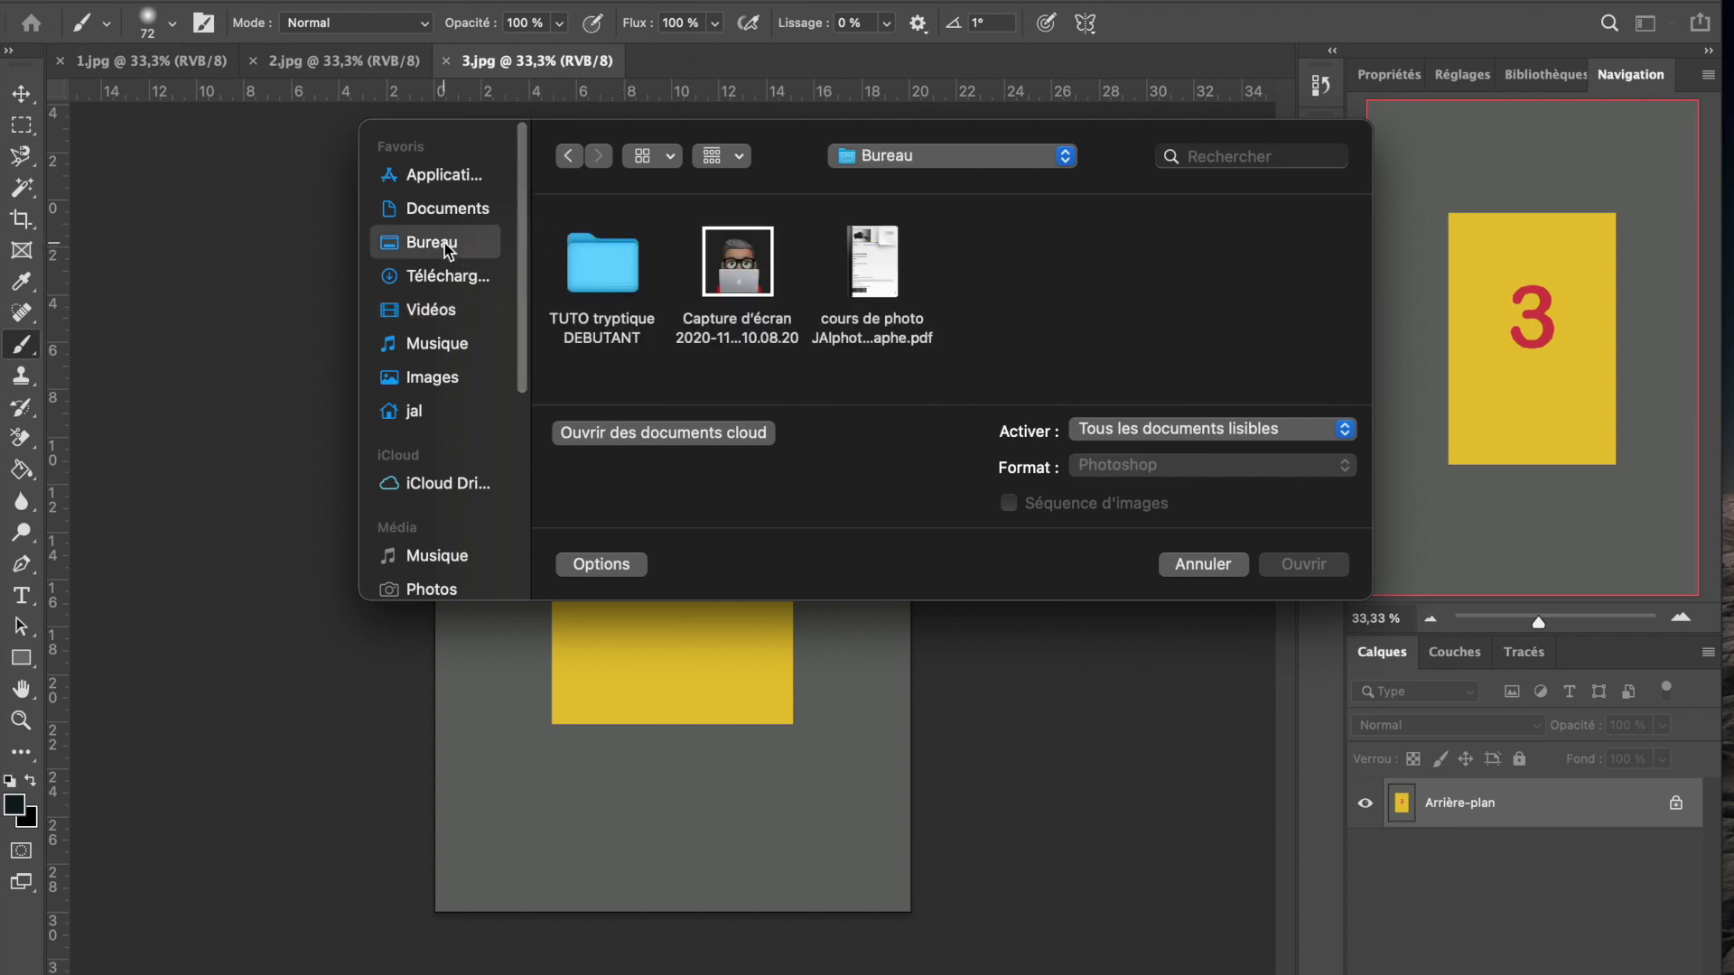
double_click(611, 285)
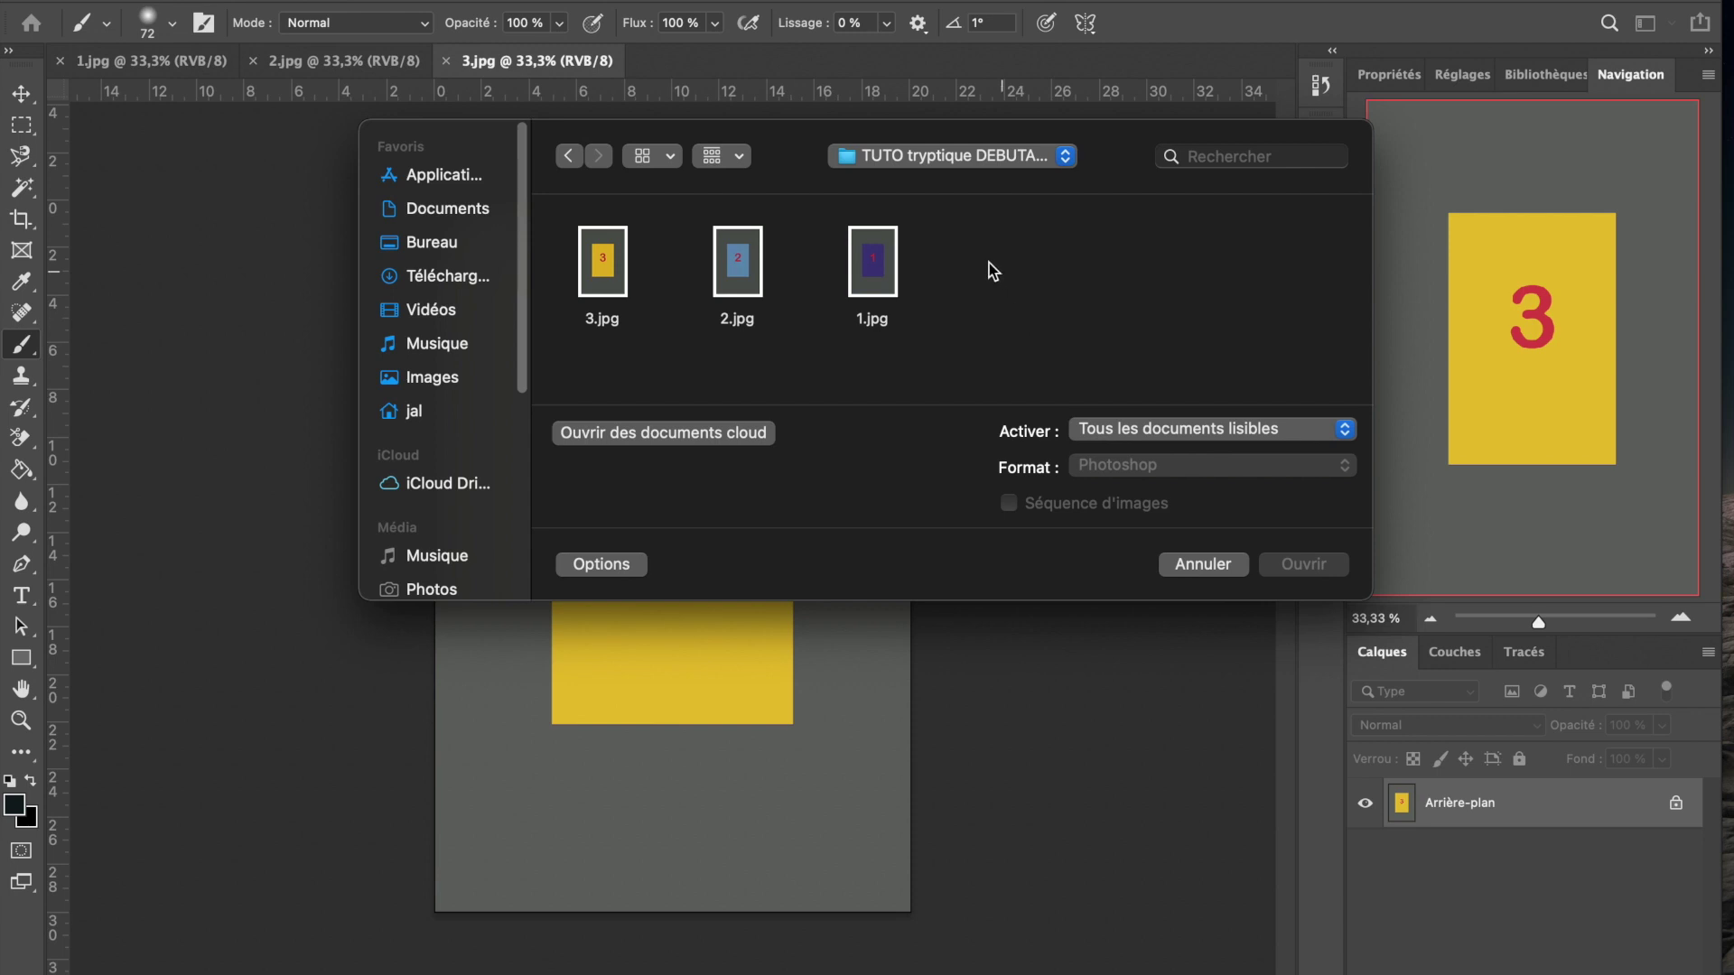
left_click_drag(986, 259, 585, 266)
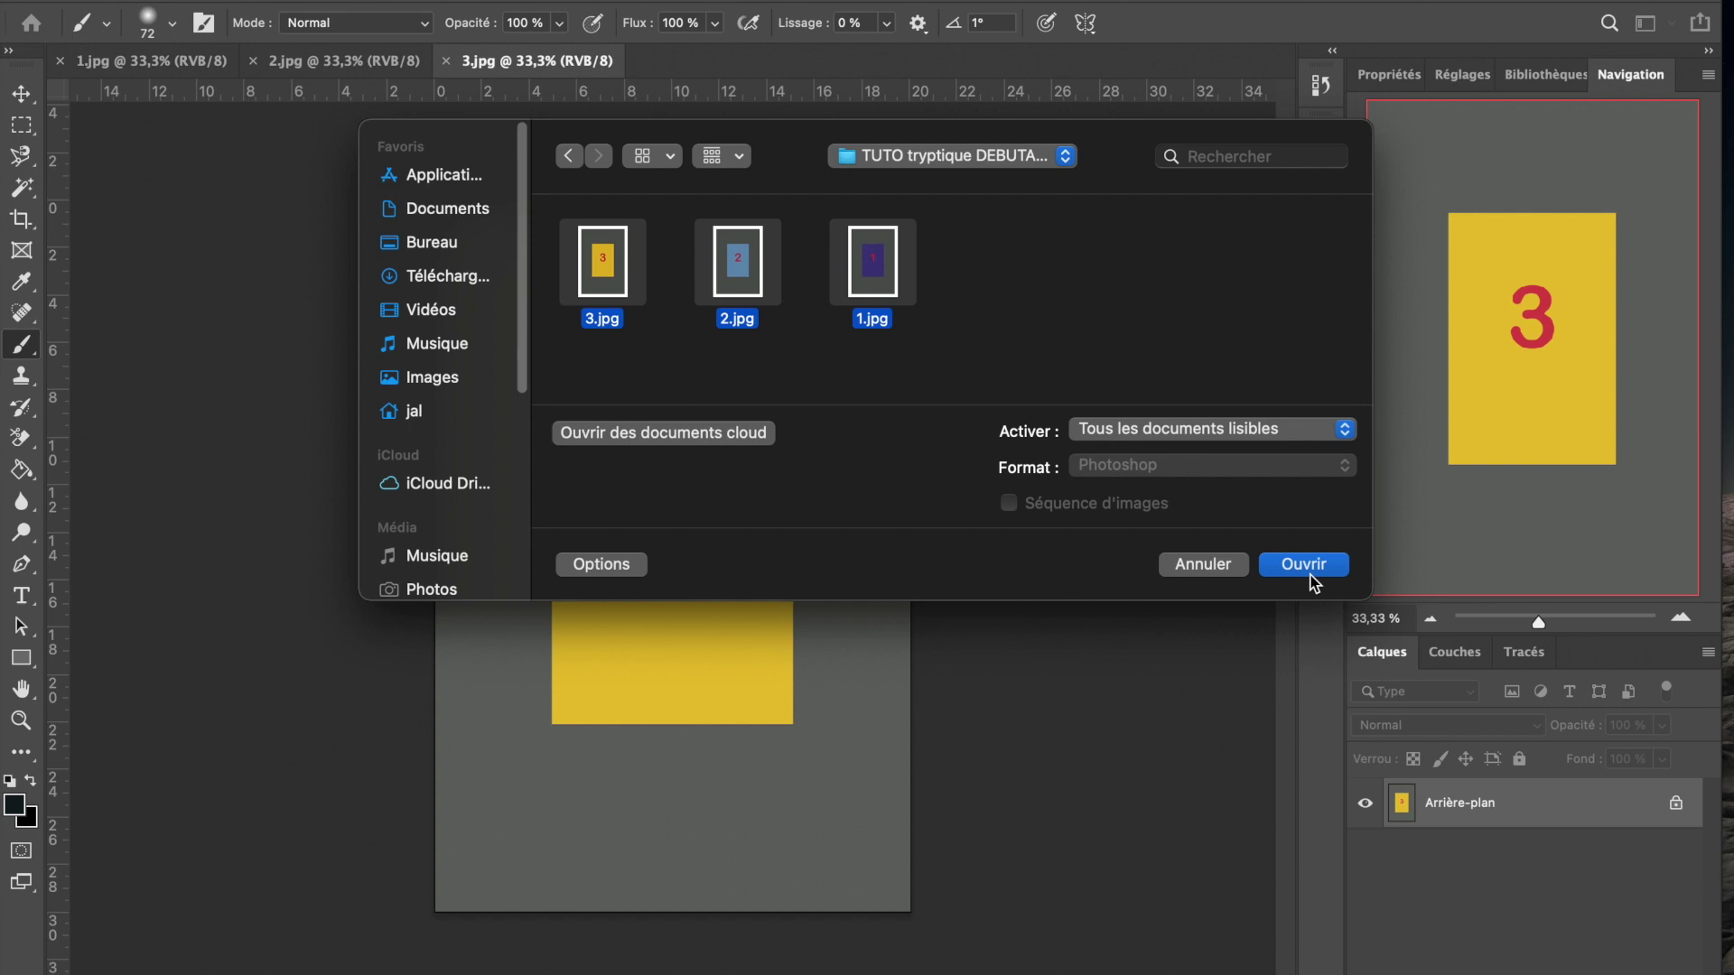
left_click(1221, 562)
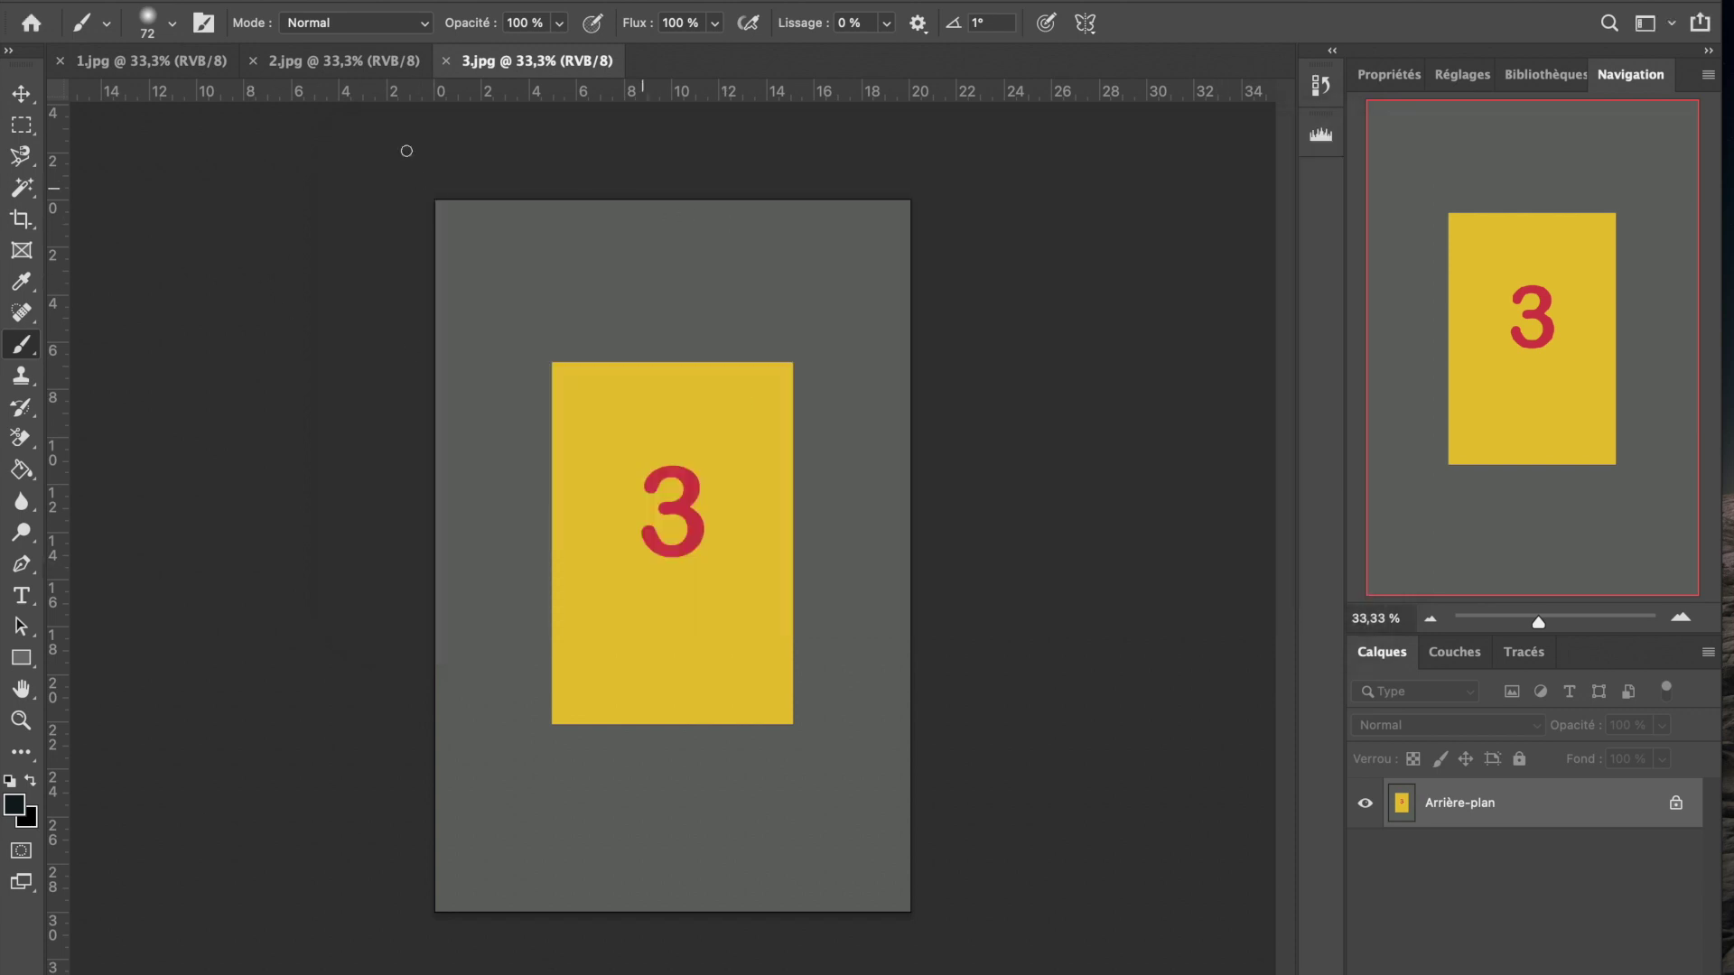
Look through the open images and examine the edges of the red 3 in 3.jpg close up before returning to the whole image.
left_click(143, 61)
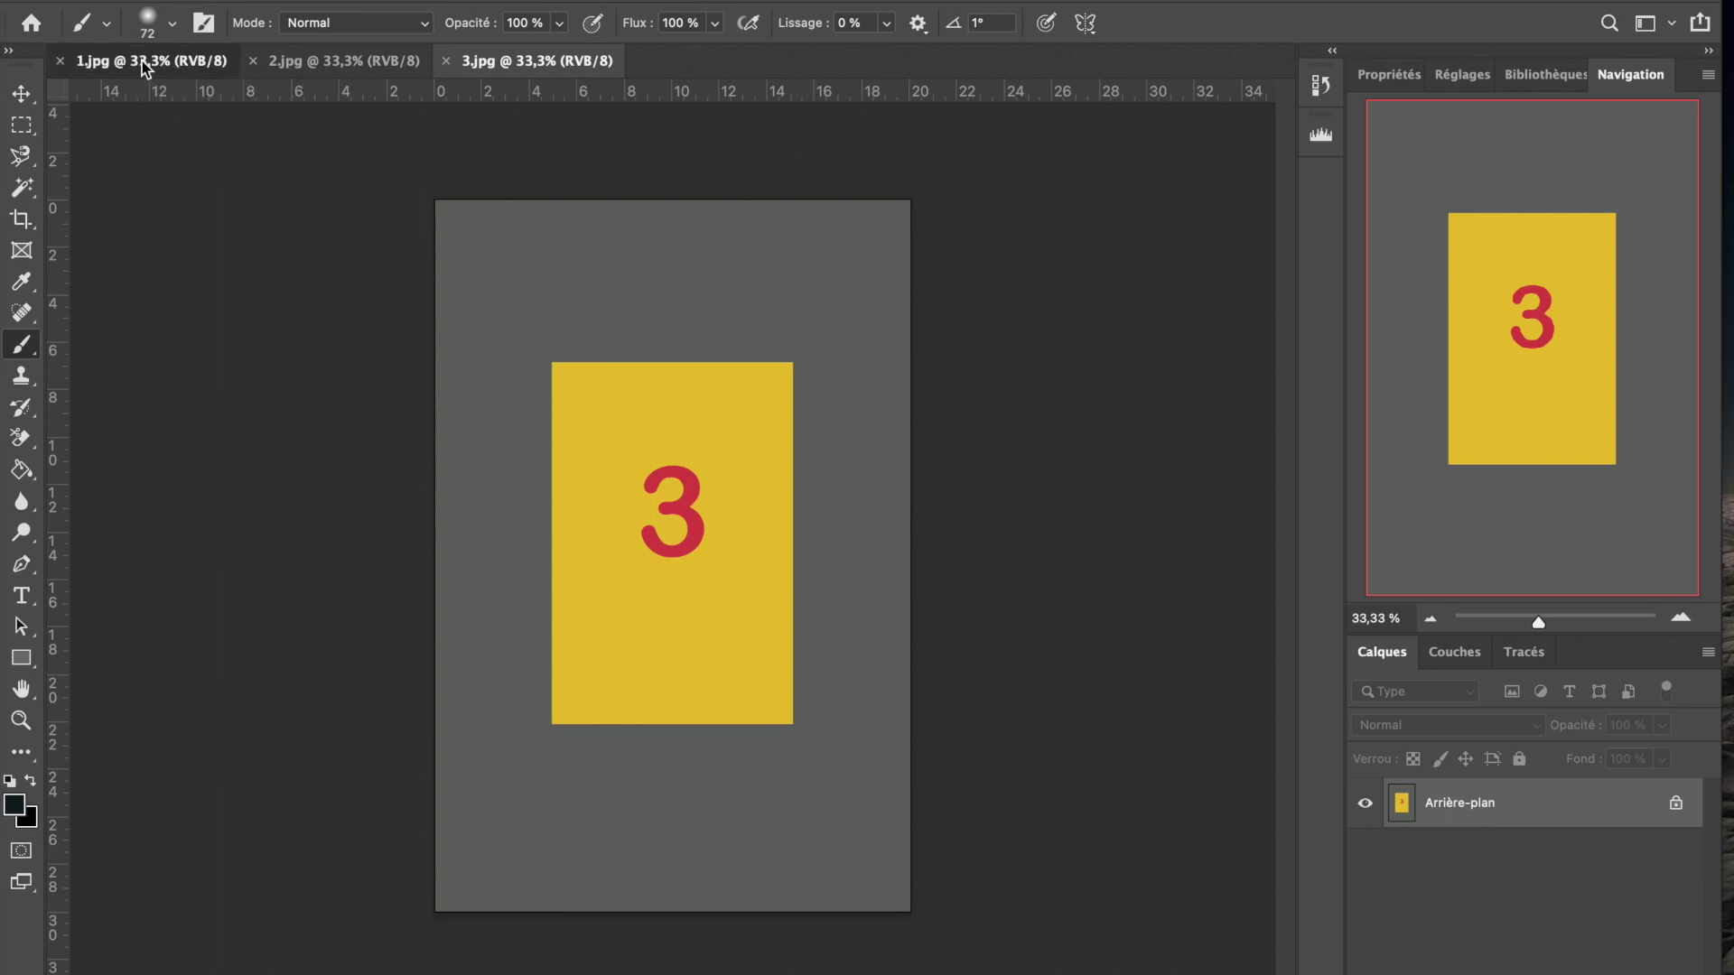
left_click(298, 68)
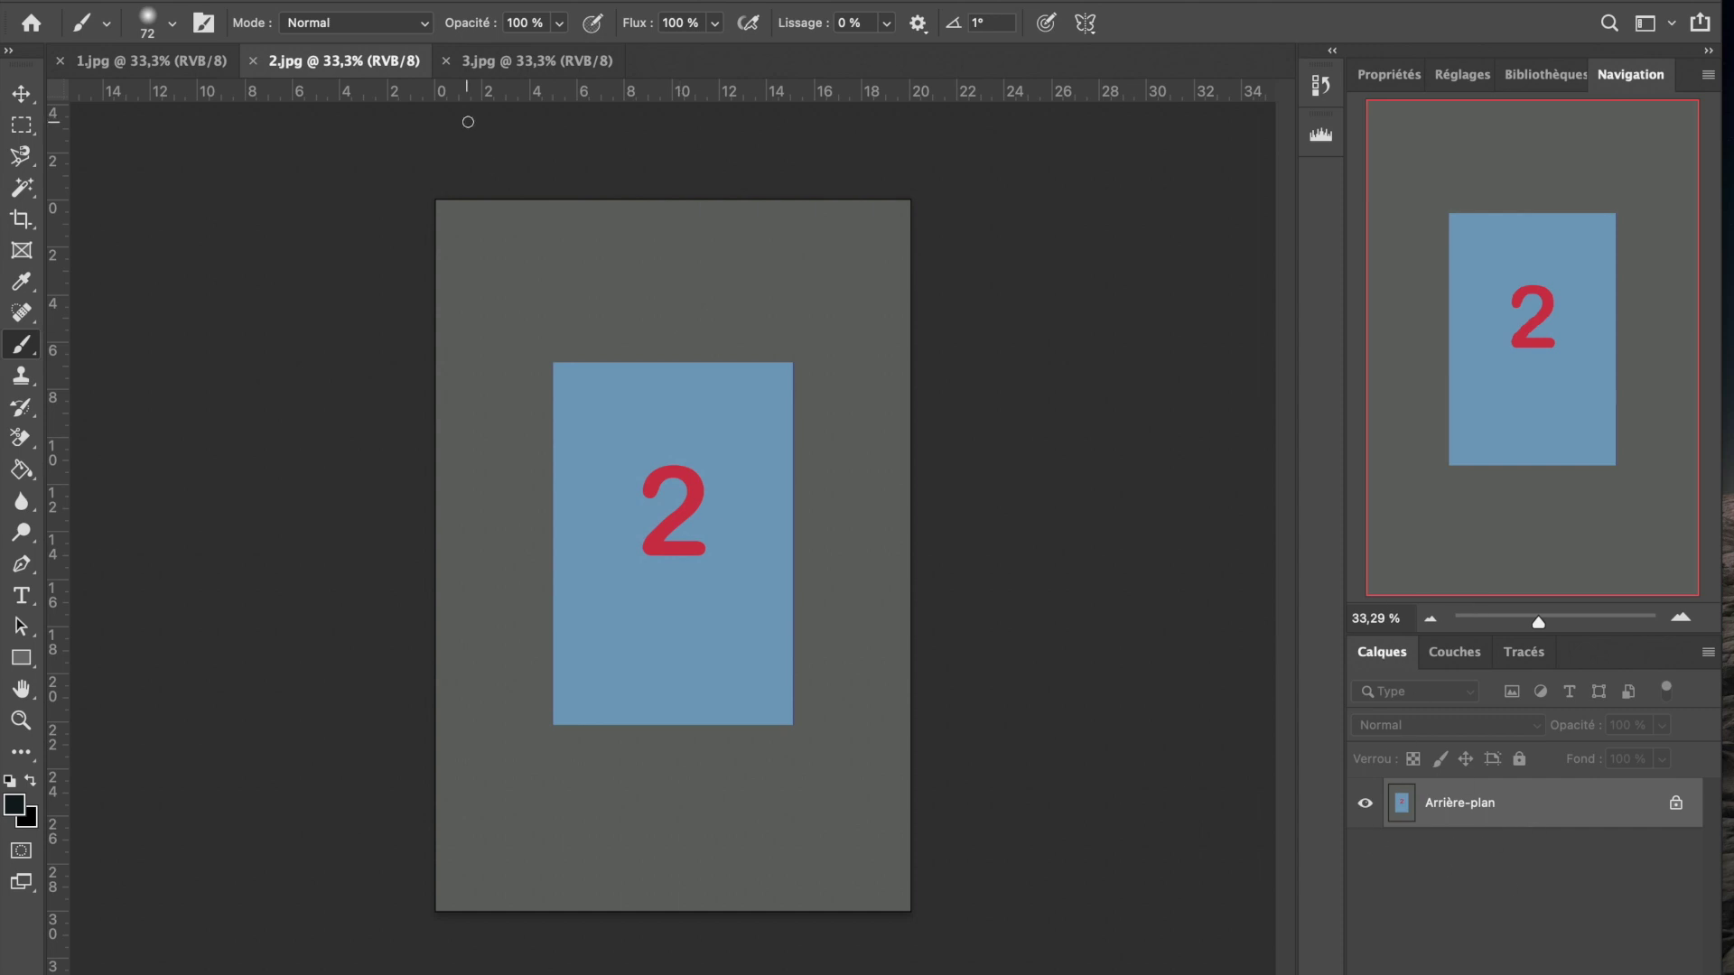
left_click(505, 80)
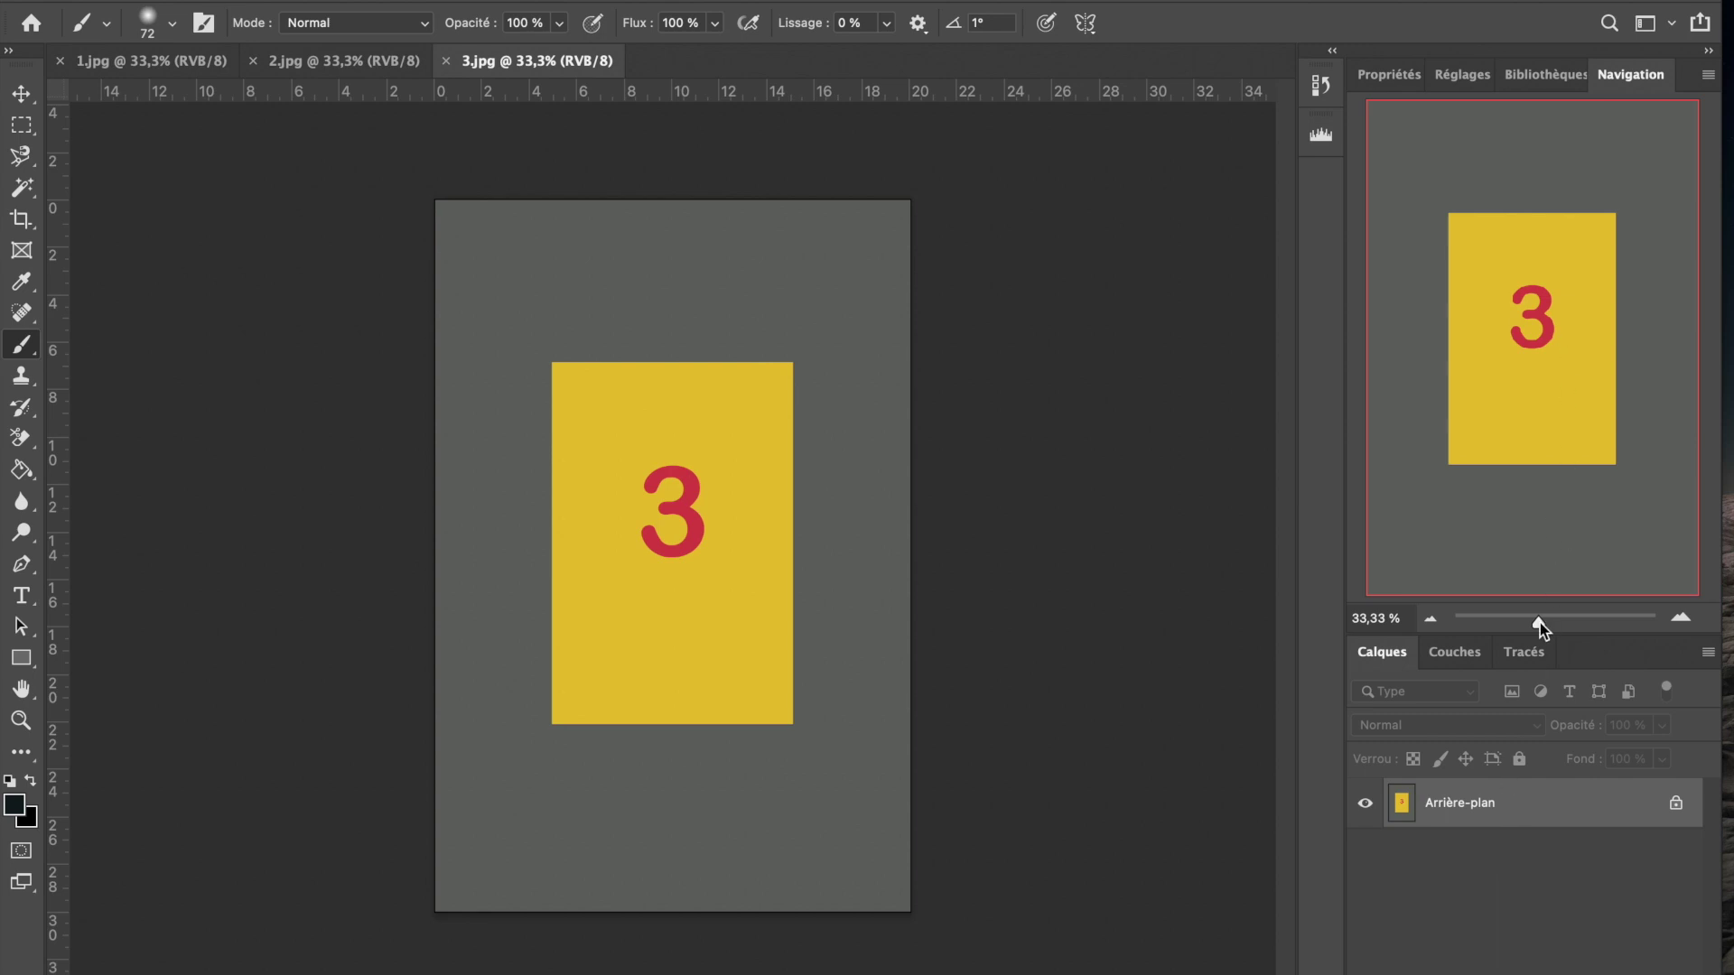
left_click_drag(1541, 621, 1577, 622)
left_click_drag(1535, 343, 1530, 322)
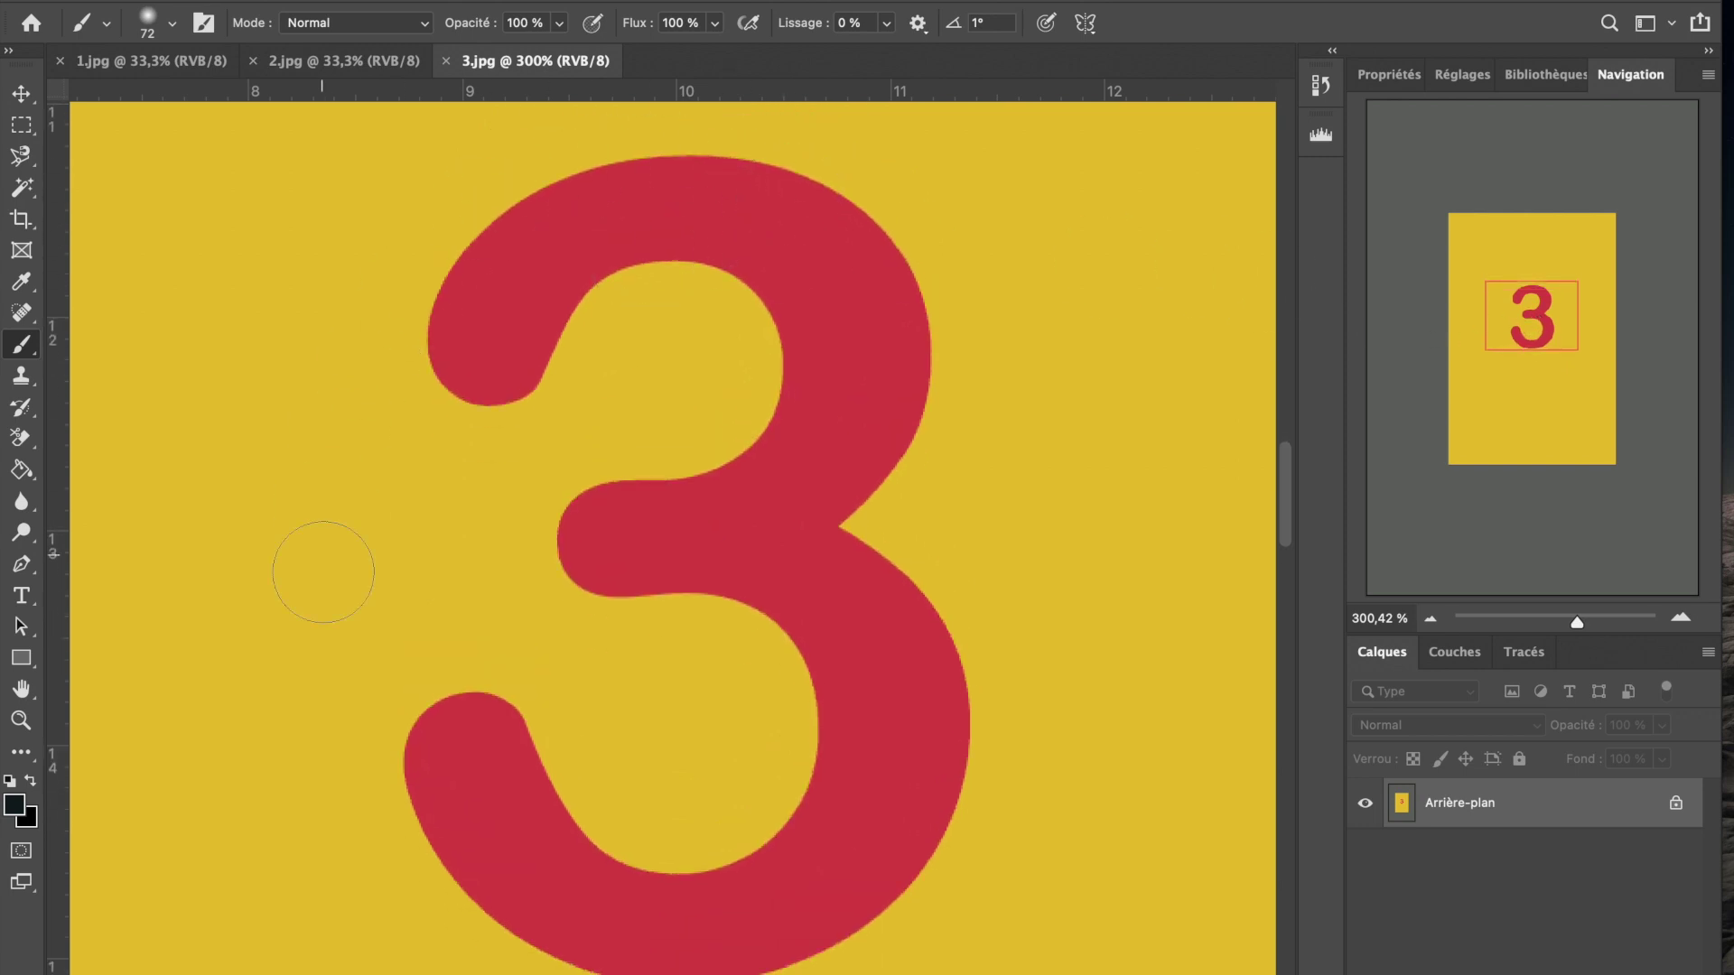
left_click(21, 93)
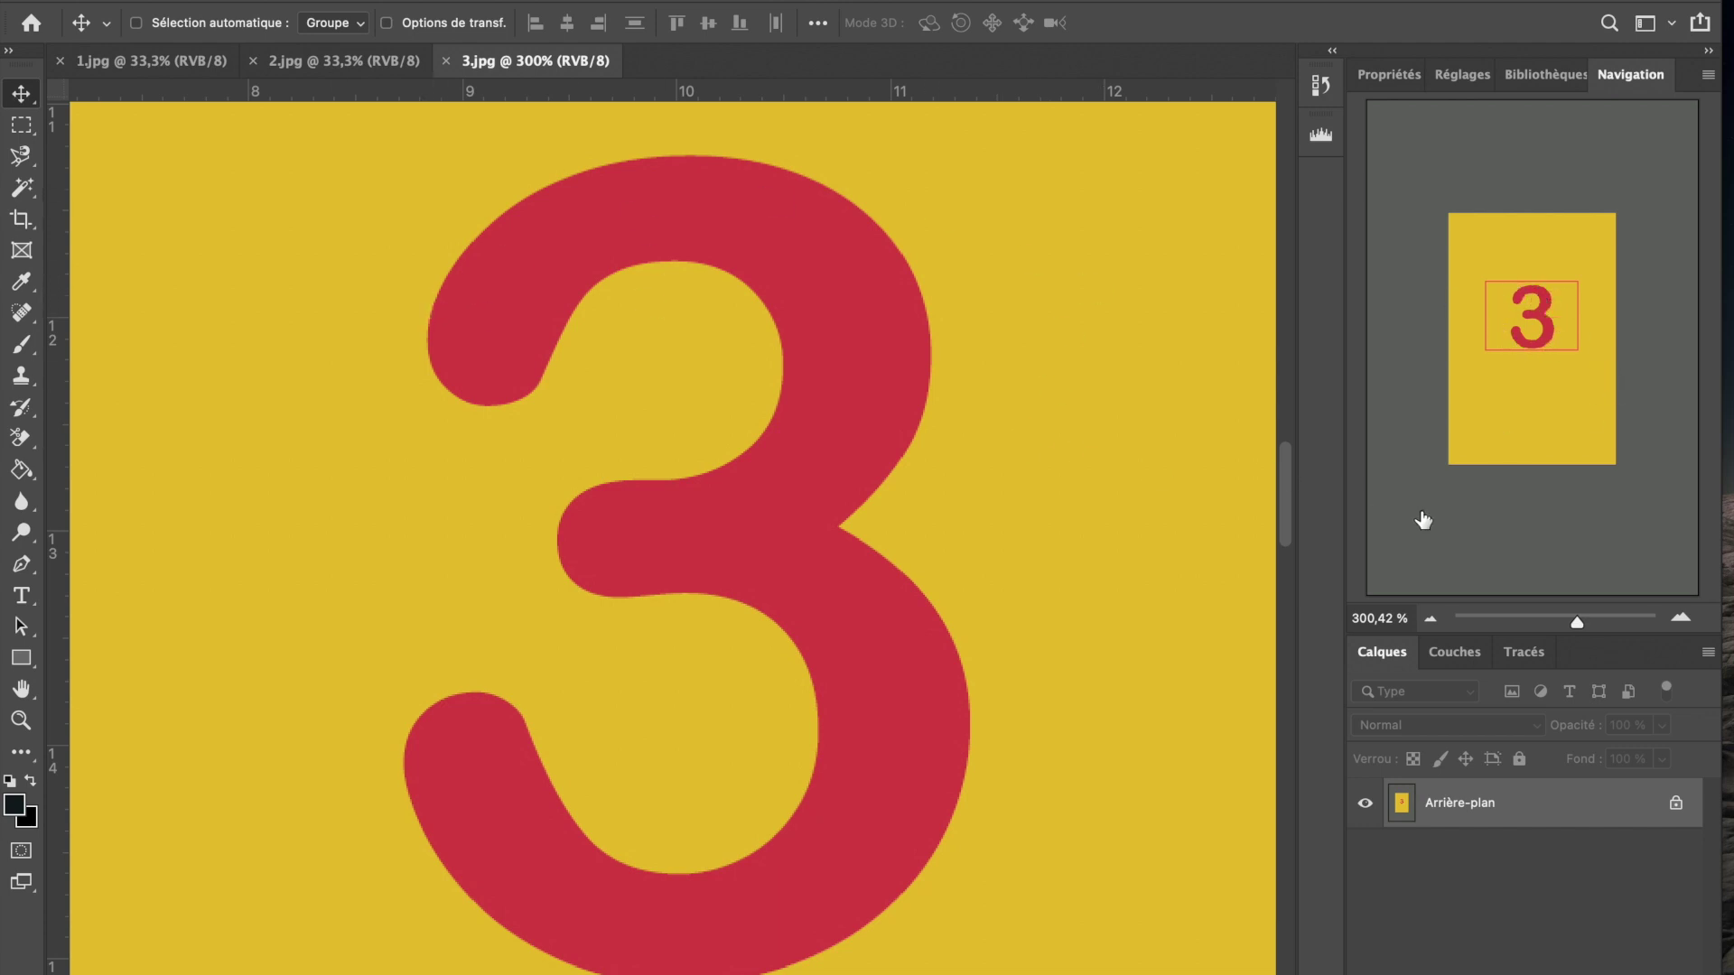
left_click_drag(1578, 621, 1597, 621)
left_click_drag(1532, 316, 1532, 308)
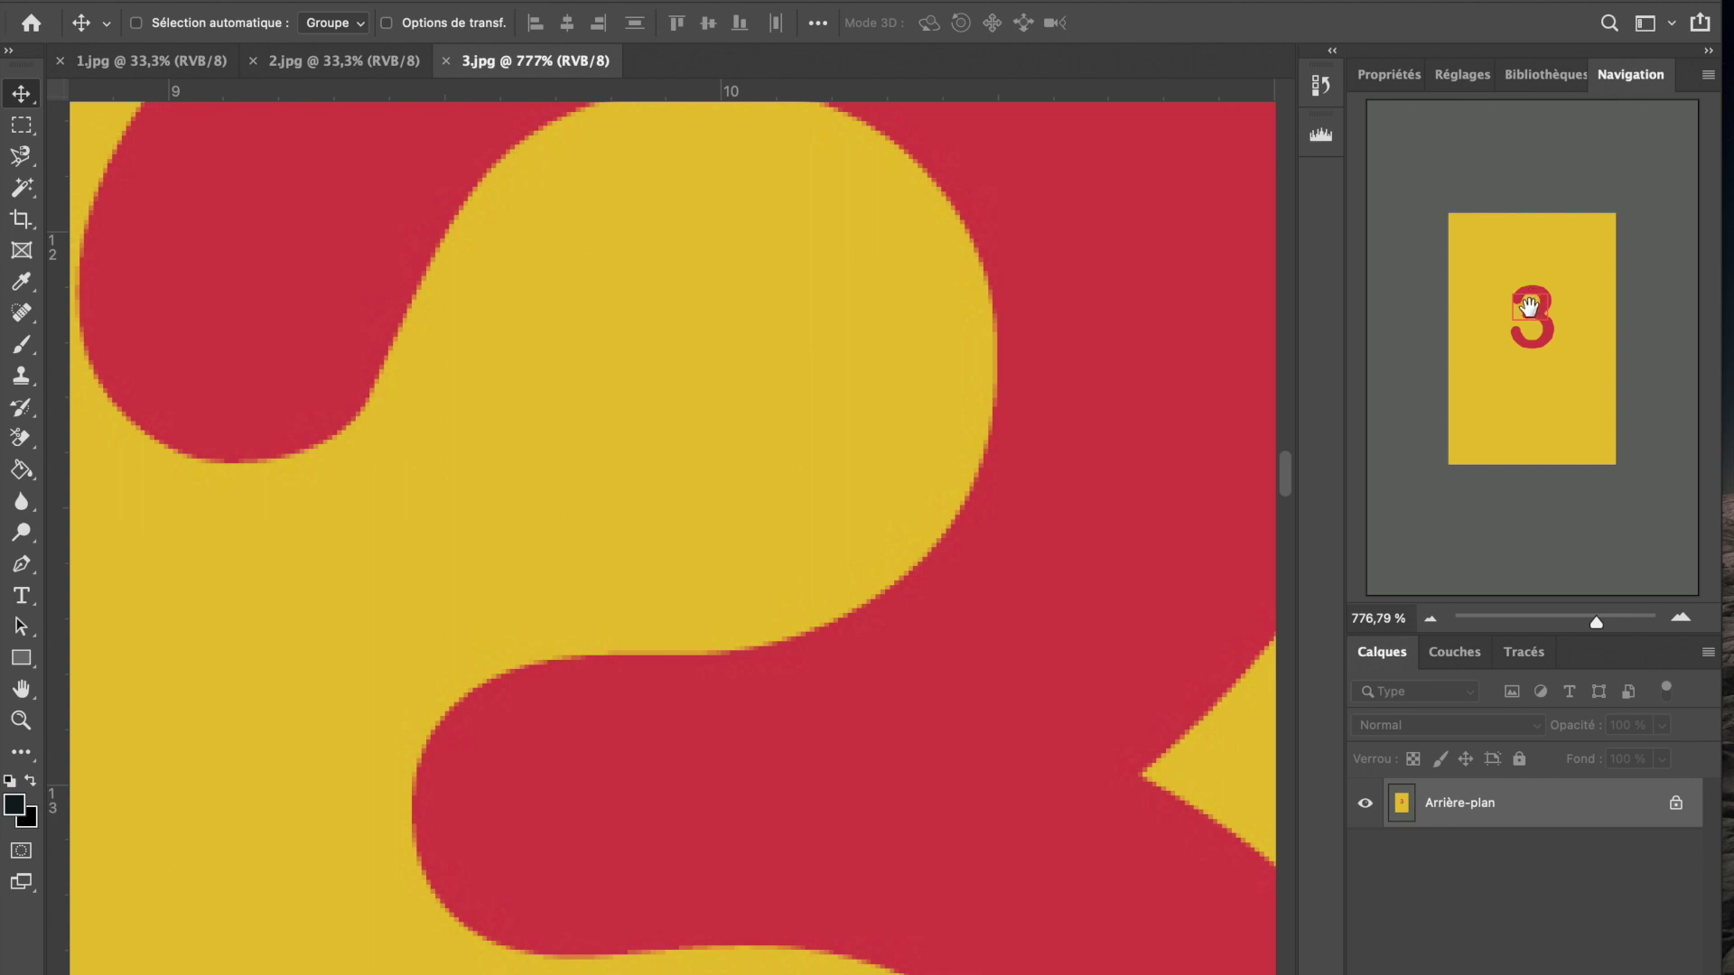
mouse_move(1529, 301)
left_mouse_down()
mouse_move(1535, 282)
mouse_move(1536, 321)
mouse_move(1519, 327)
left_mouse_up()
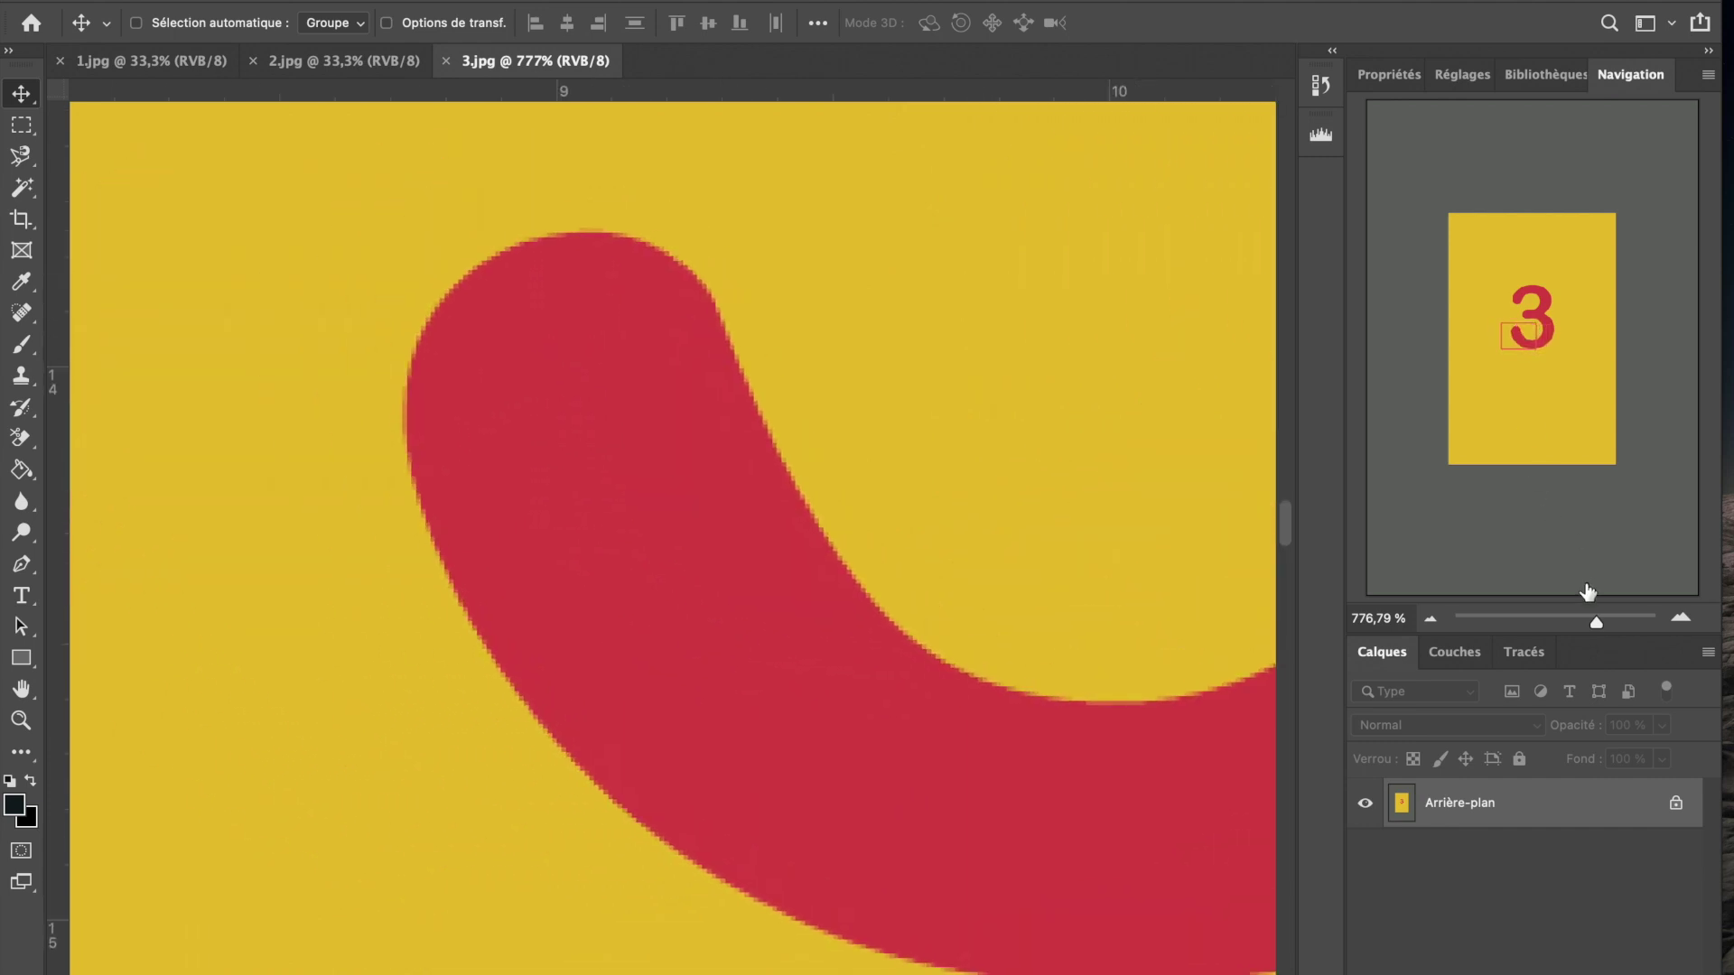
left_click_drag(1599, 624, 1546, 638)
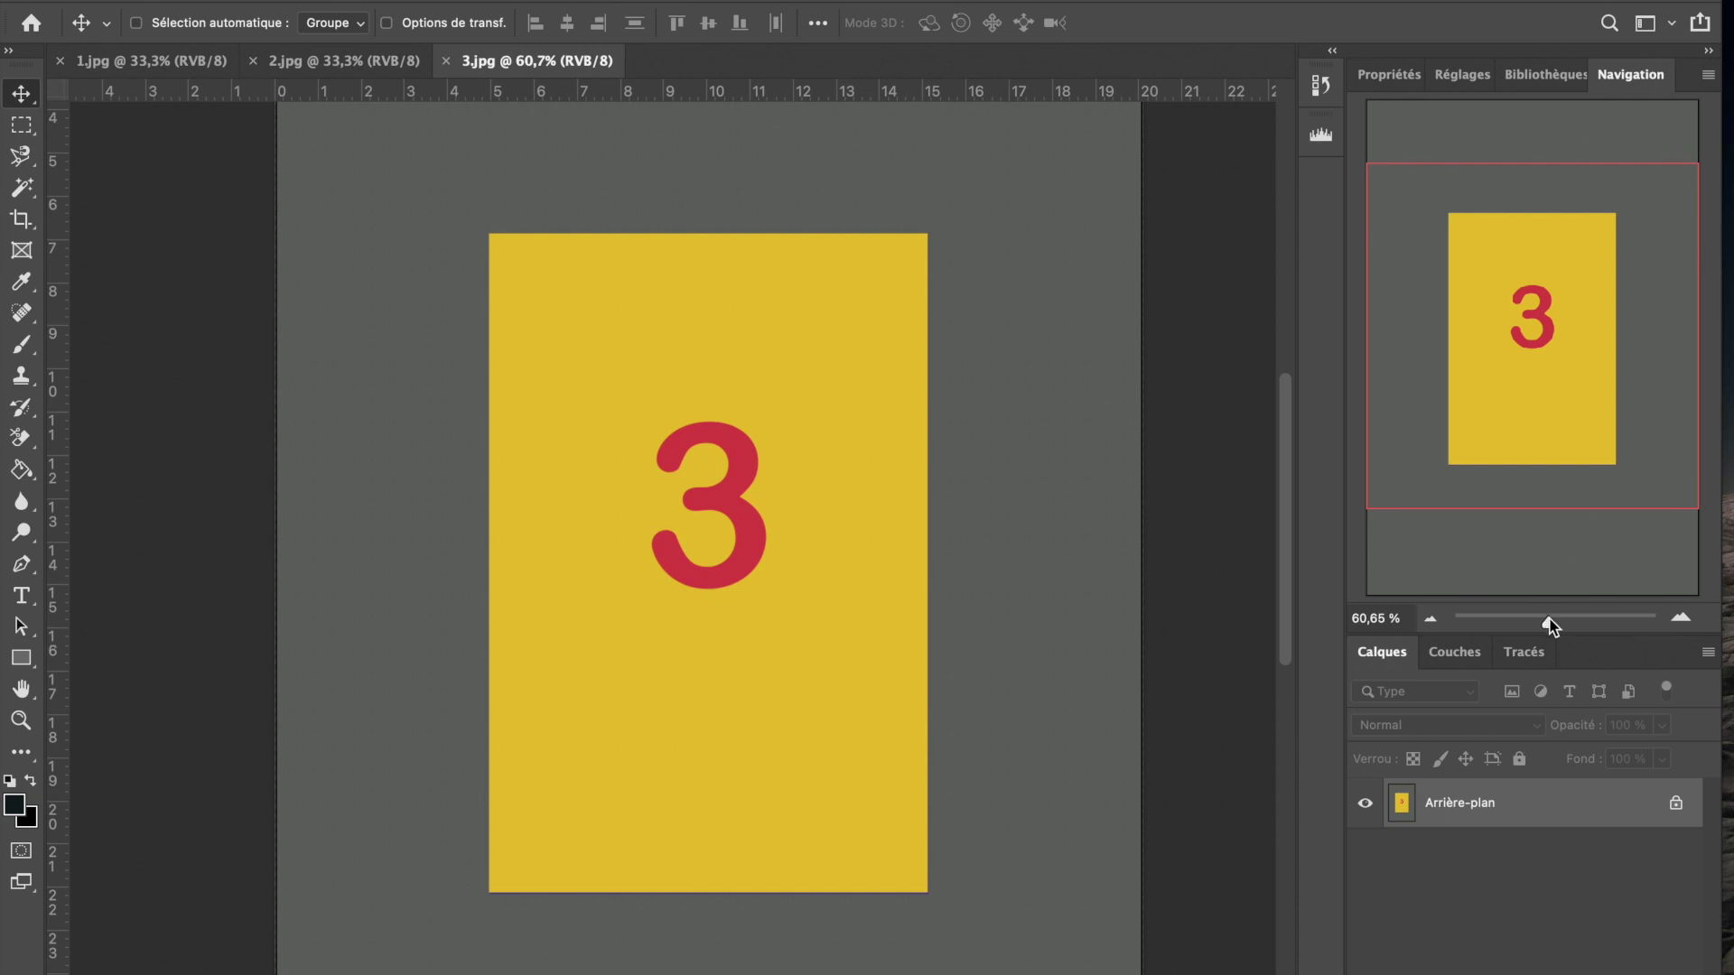
left_click_drag(1548, 623, 1538, 625)
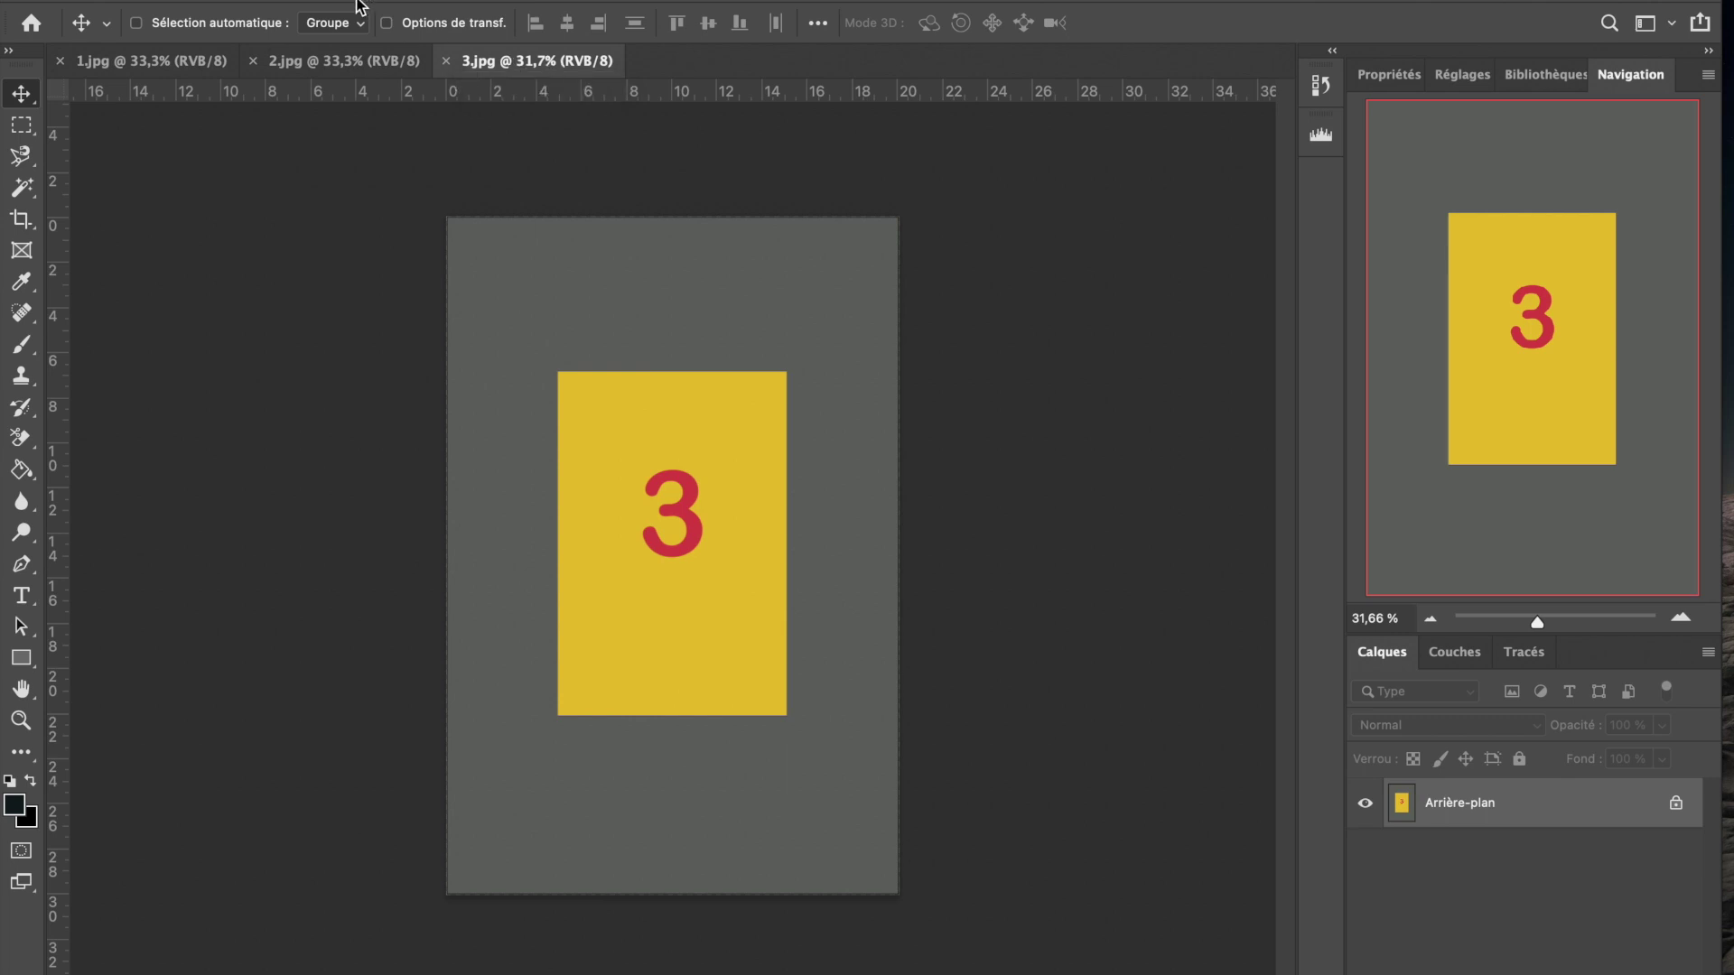
Create a new blank RGB document, 20 x 30 cm in portrait orientation at 300 pixels per inch with a white background.
left_click(192, 0)
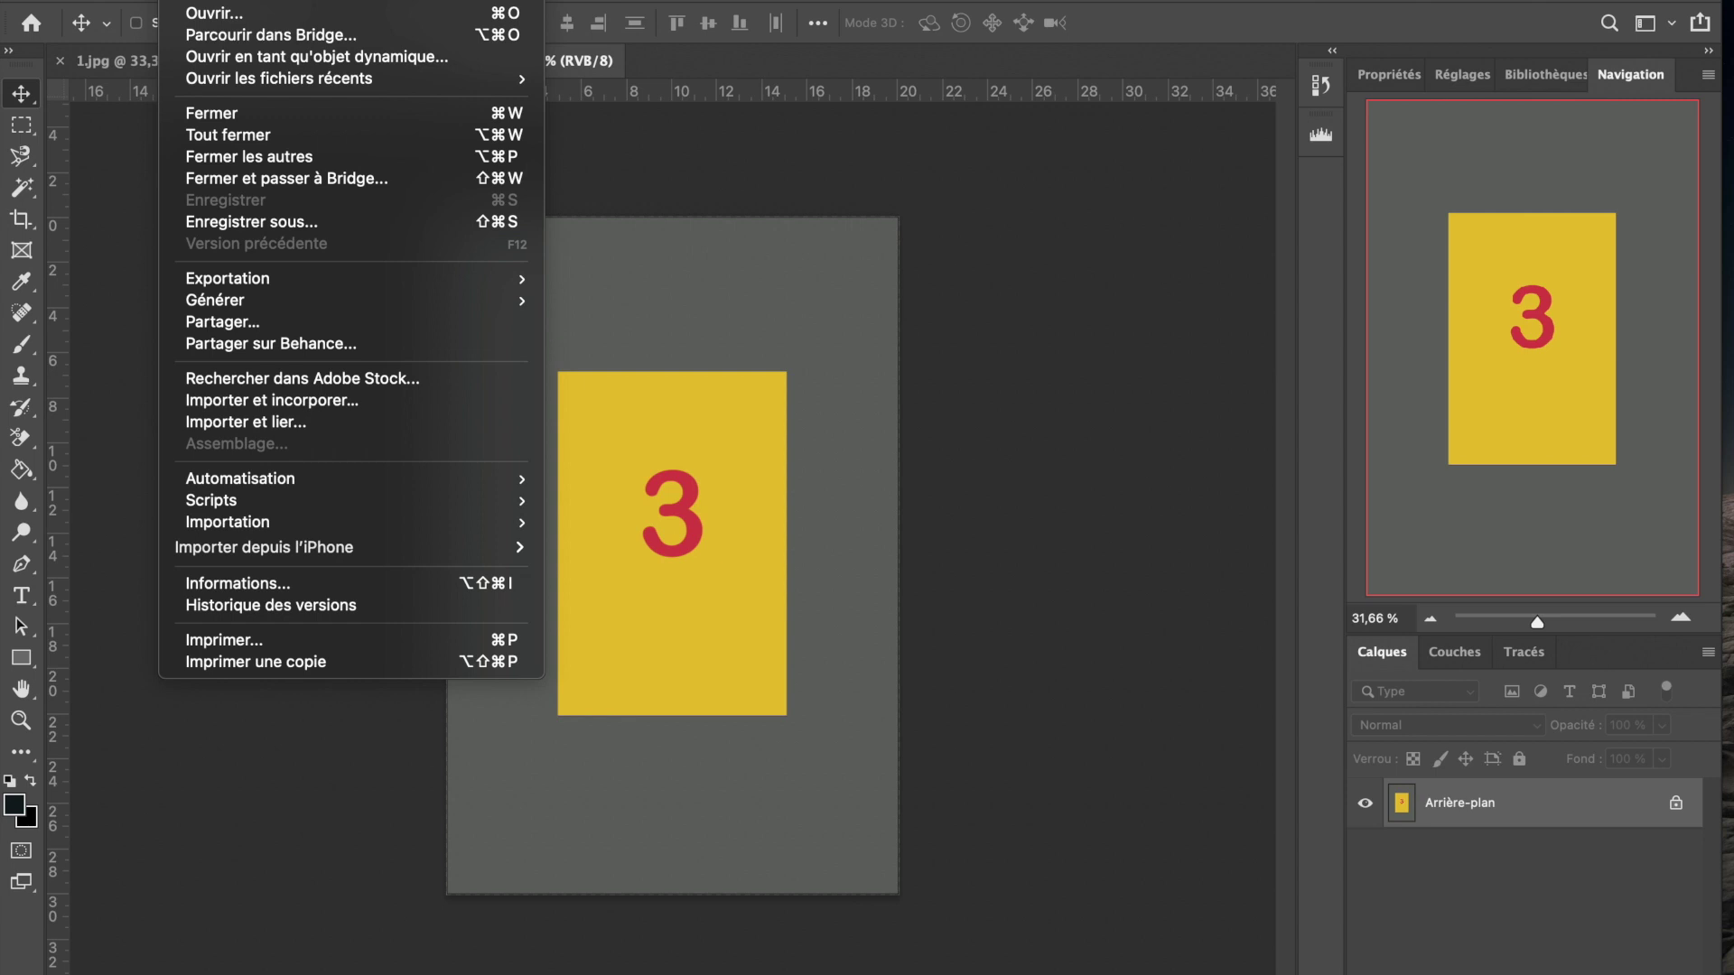
left_click(217, 0)
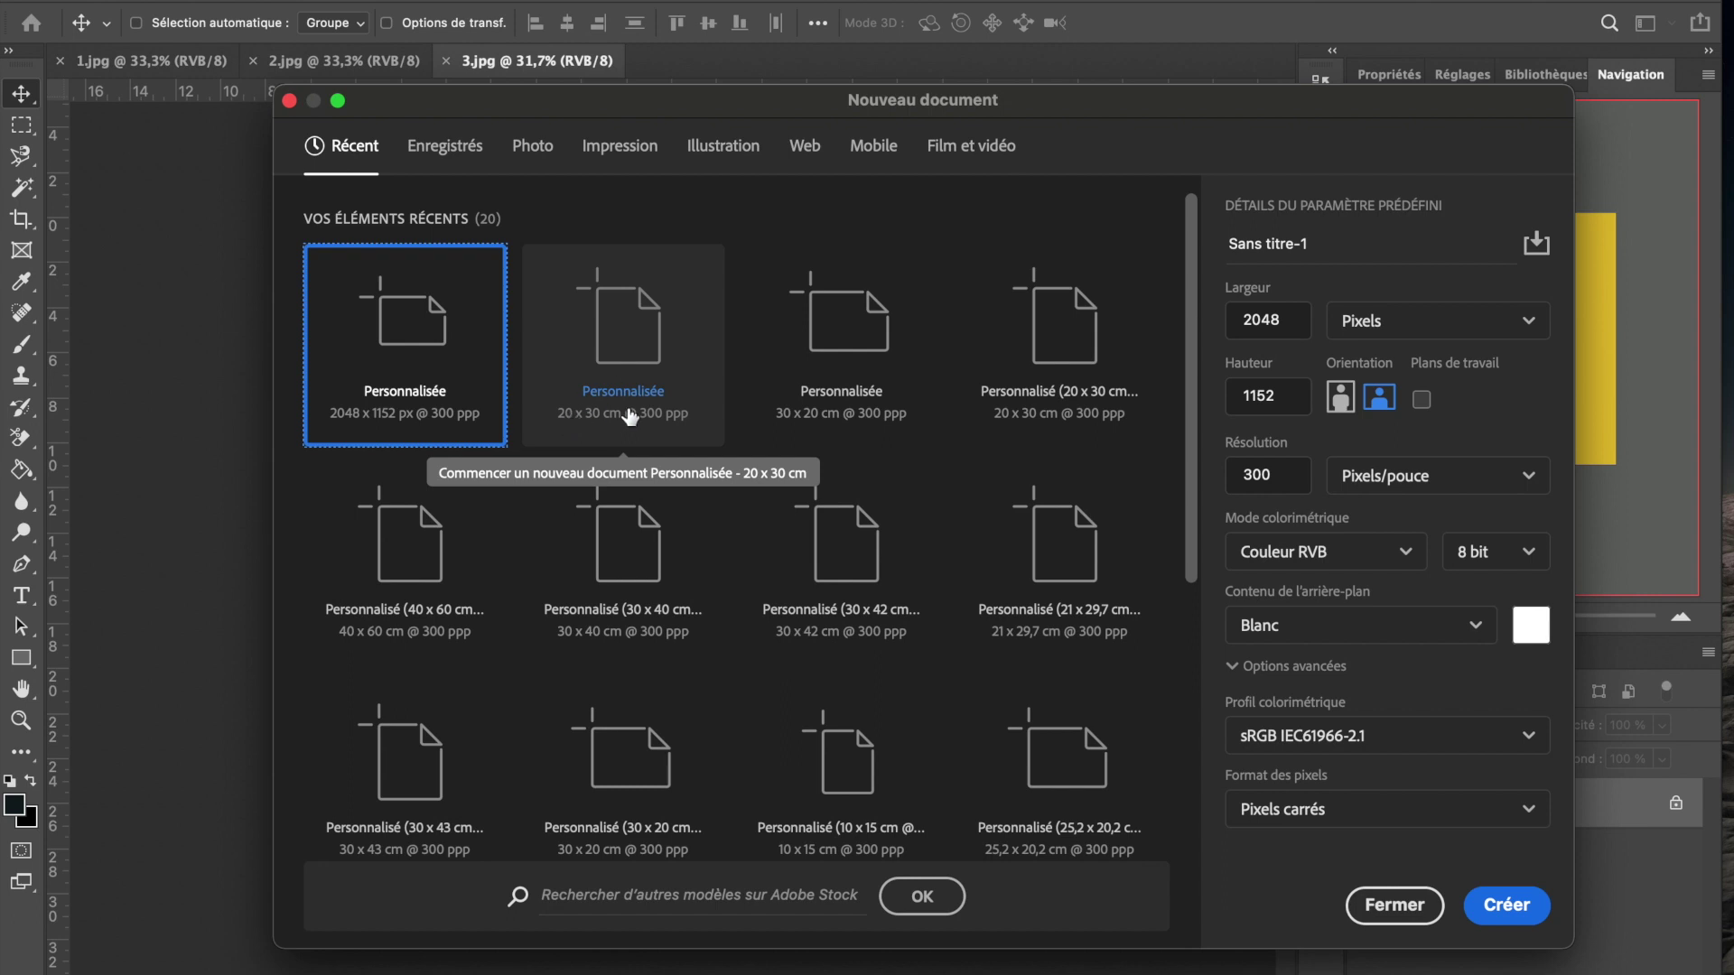
left_click(635, 340)
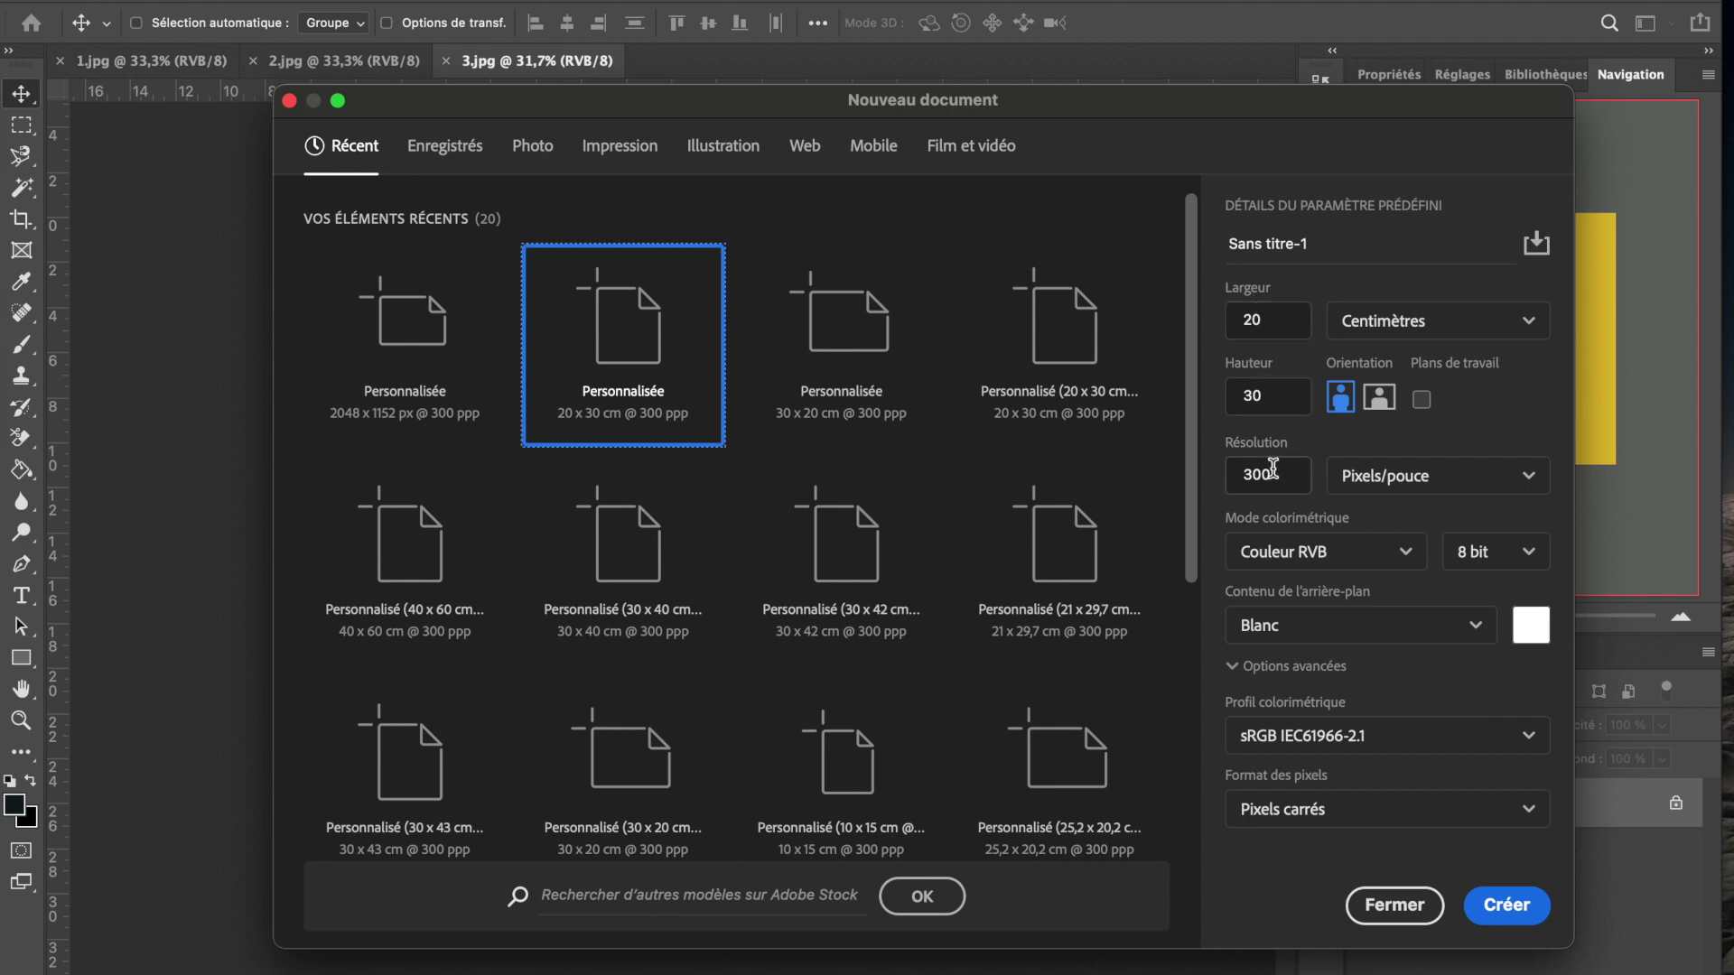
left_click(1460, 332)
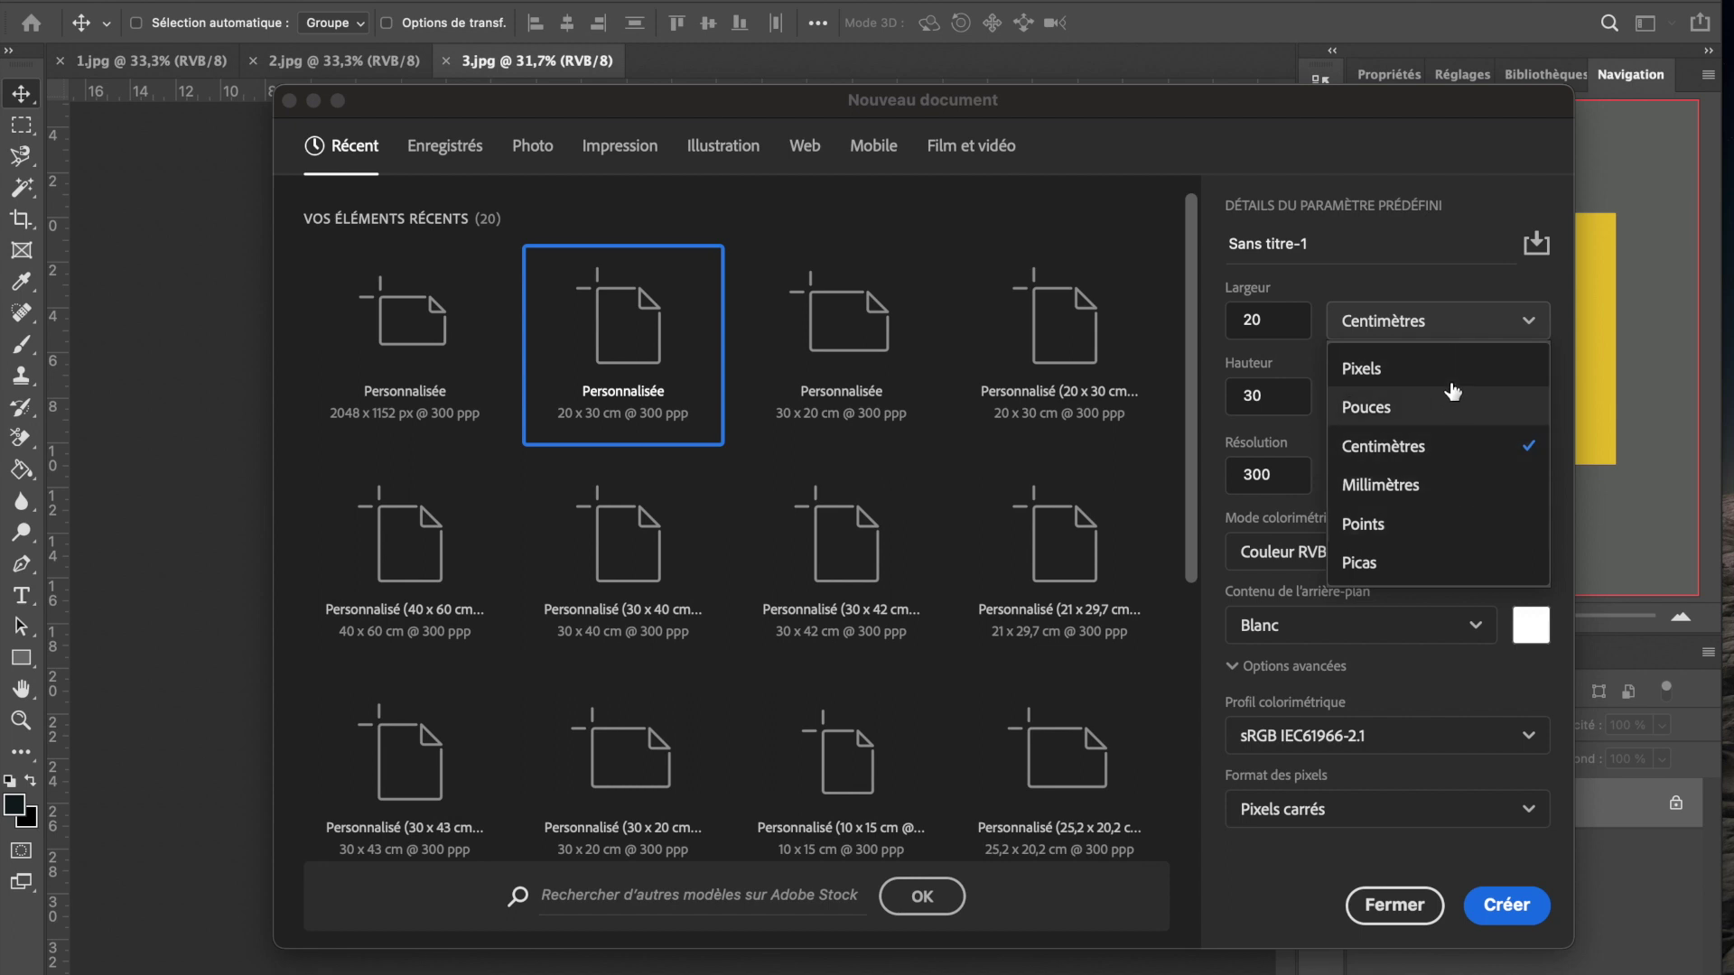
left_click(1435, 449)
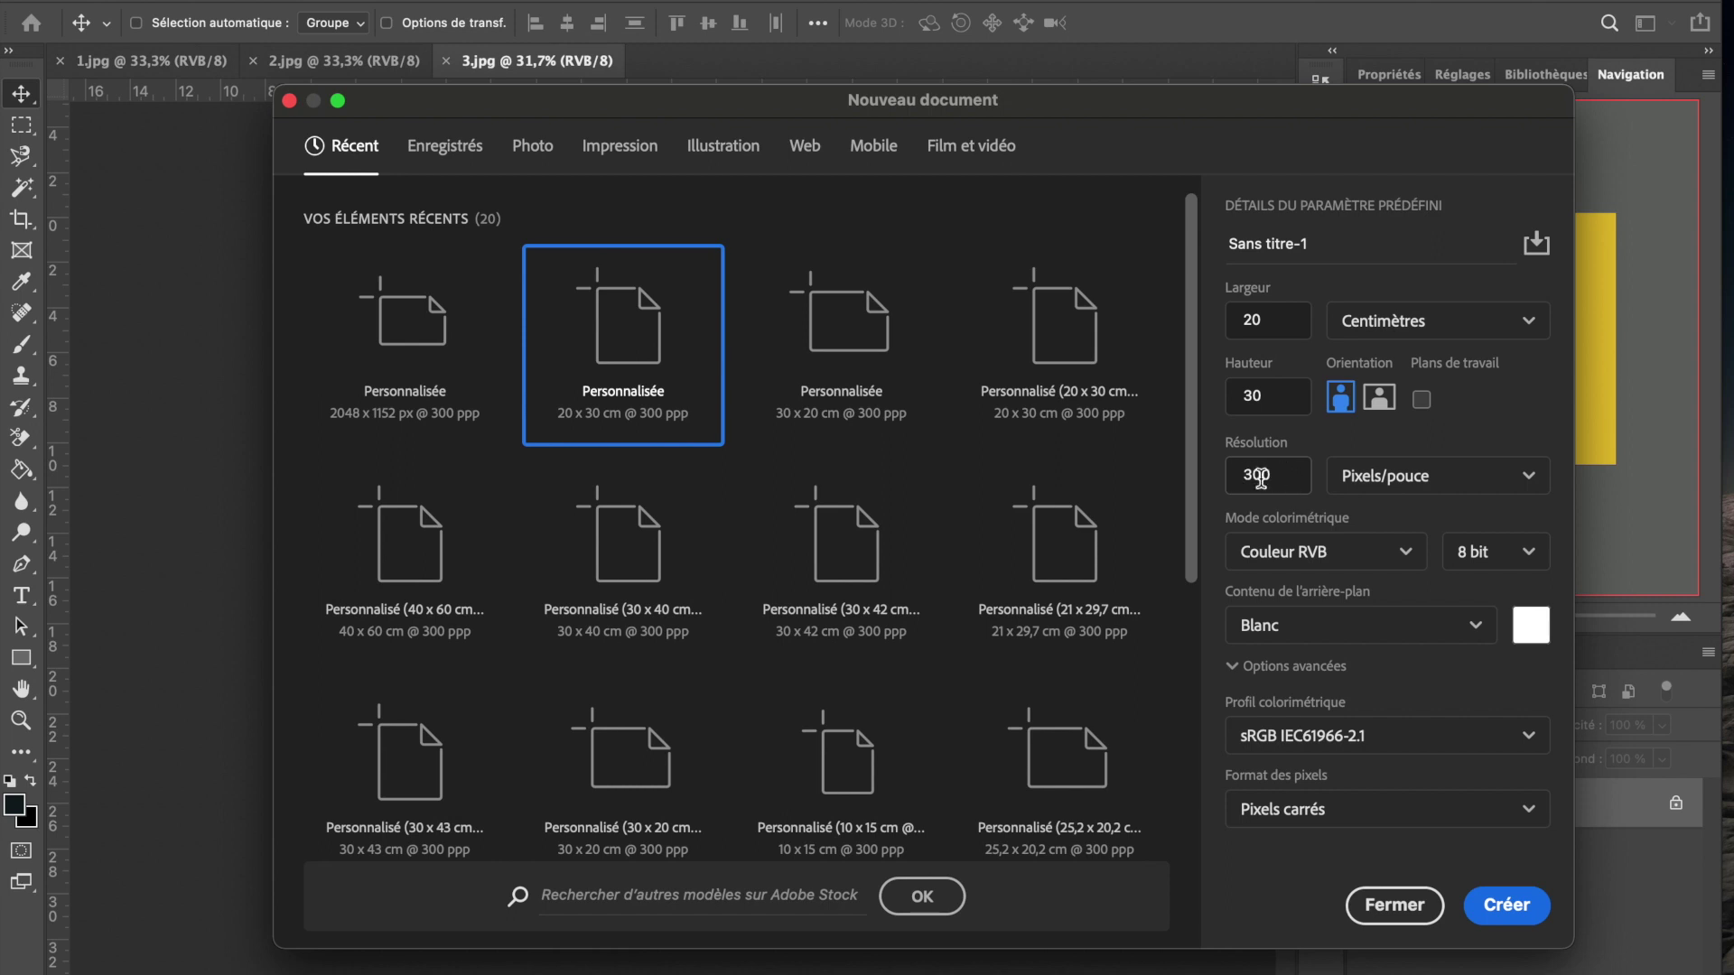
left_click(1508, 903)
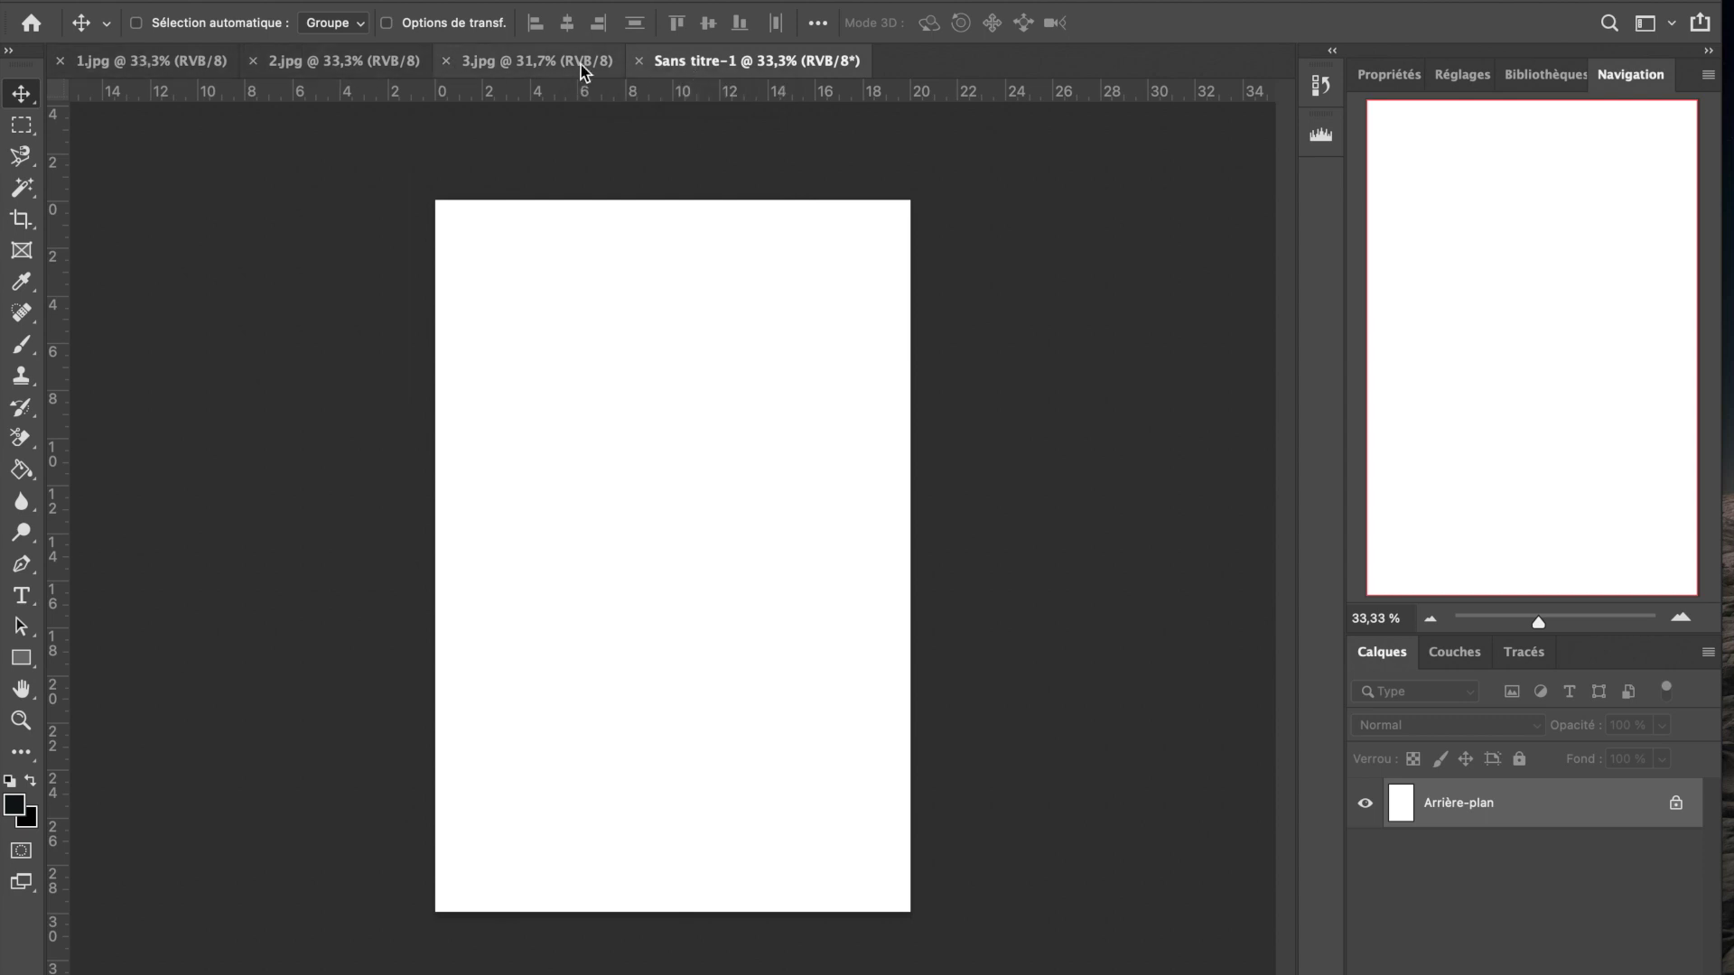
Rotate the new blank document 90° clockwise into landscape orientation.
left_click(145, 72)
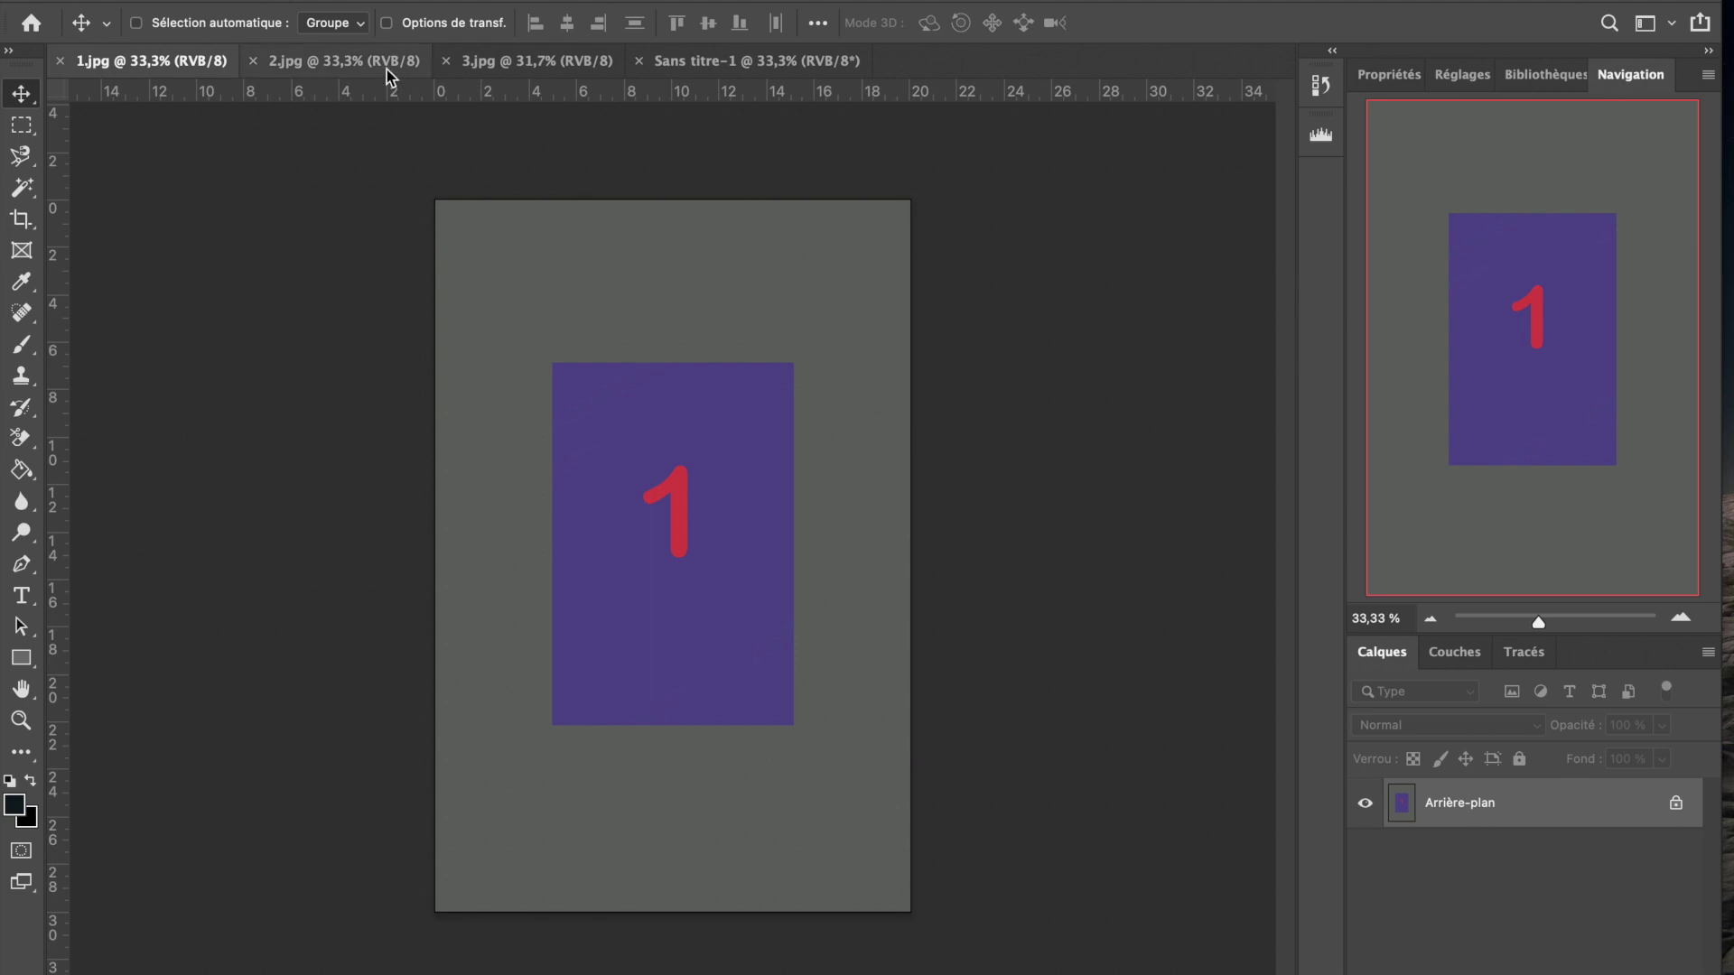
left_click(352, 65)
left_click(561, 63)
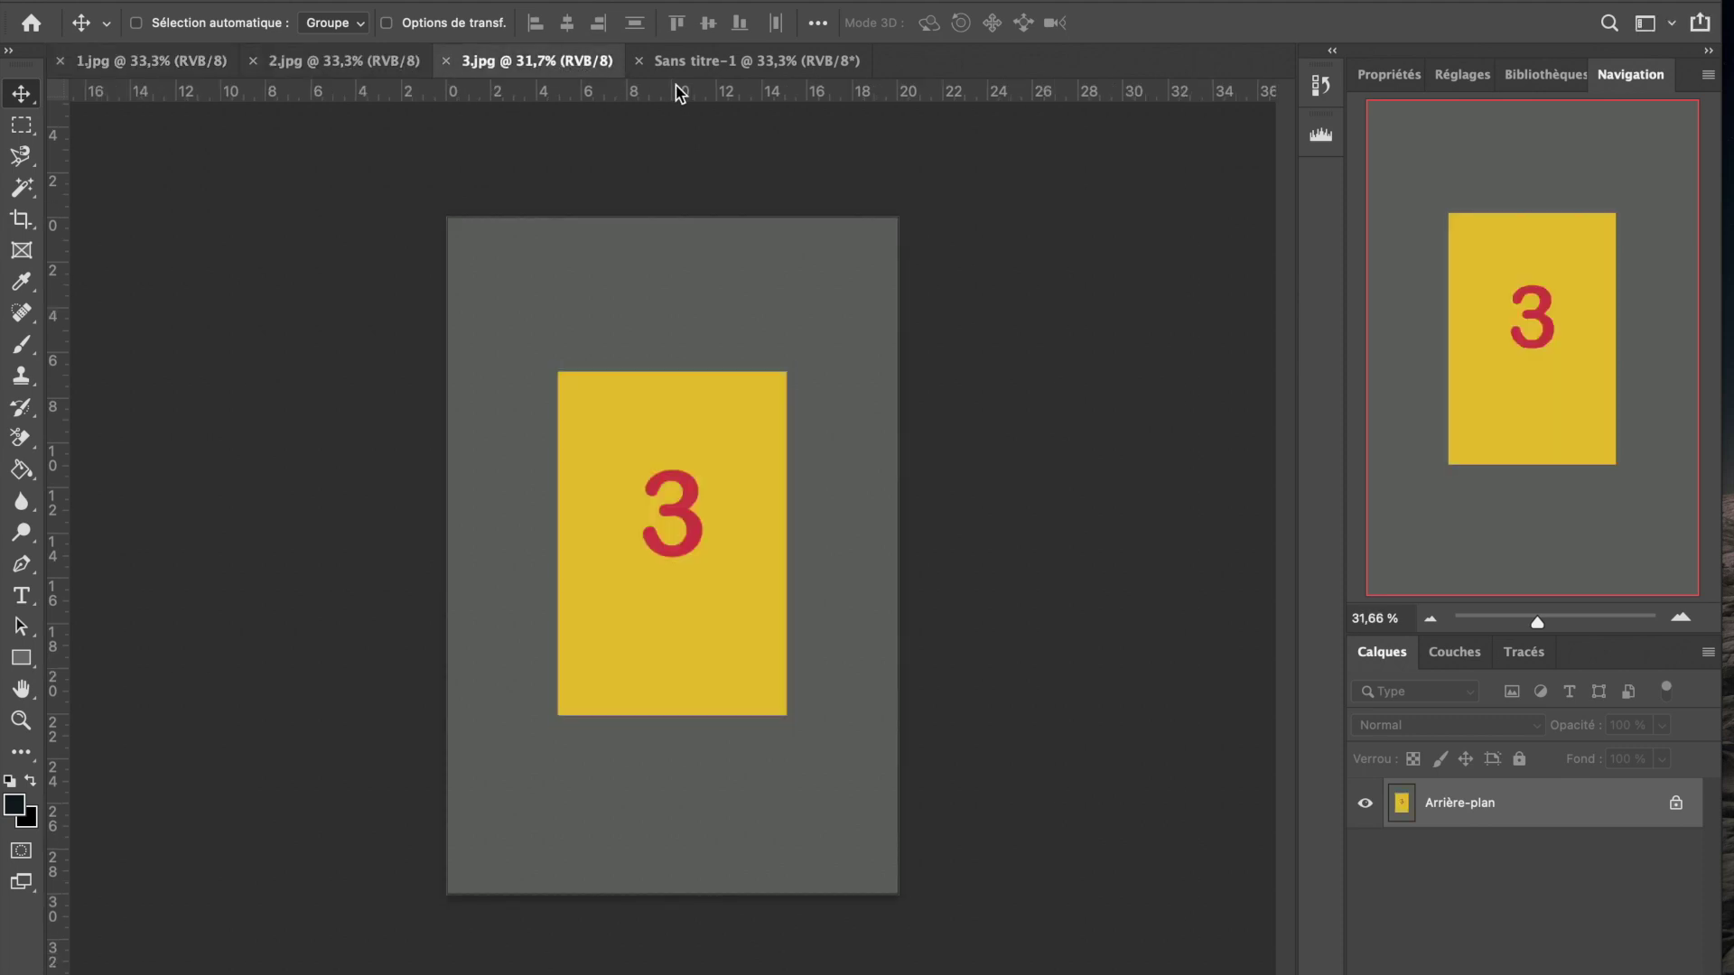
left_click(718, 63)
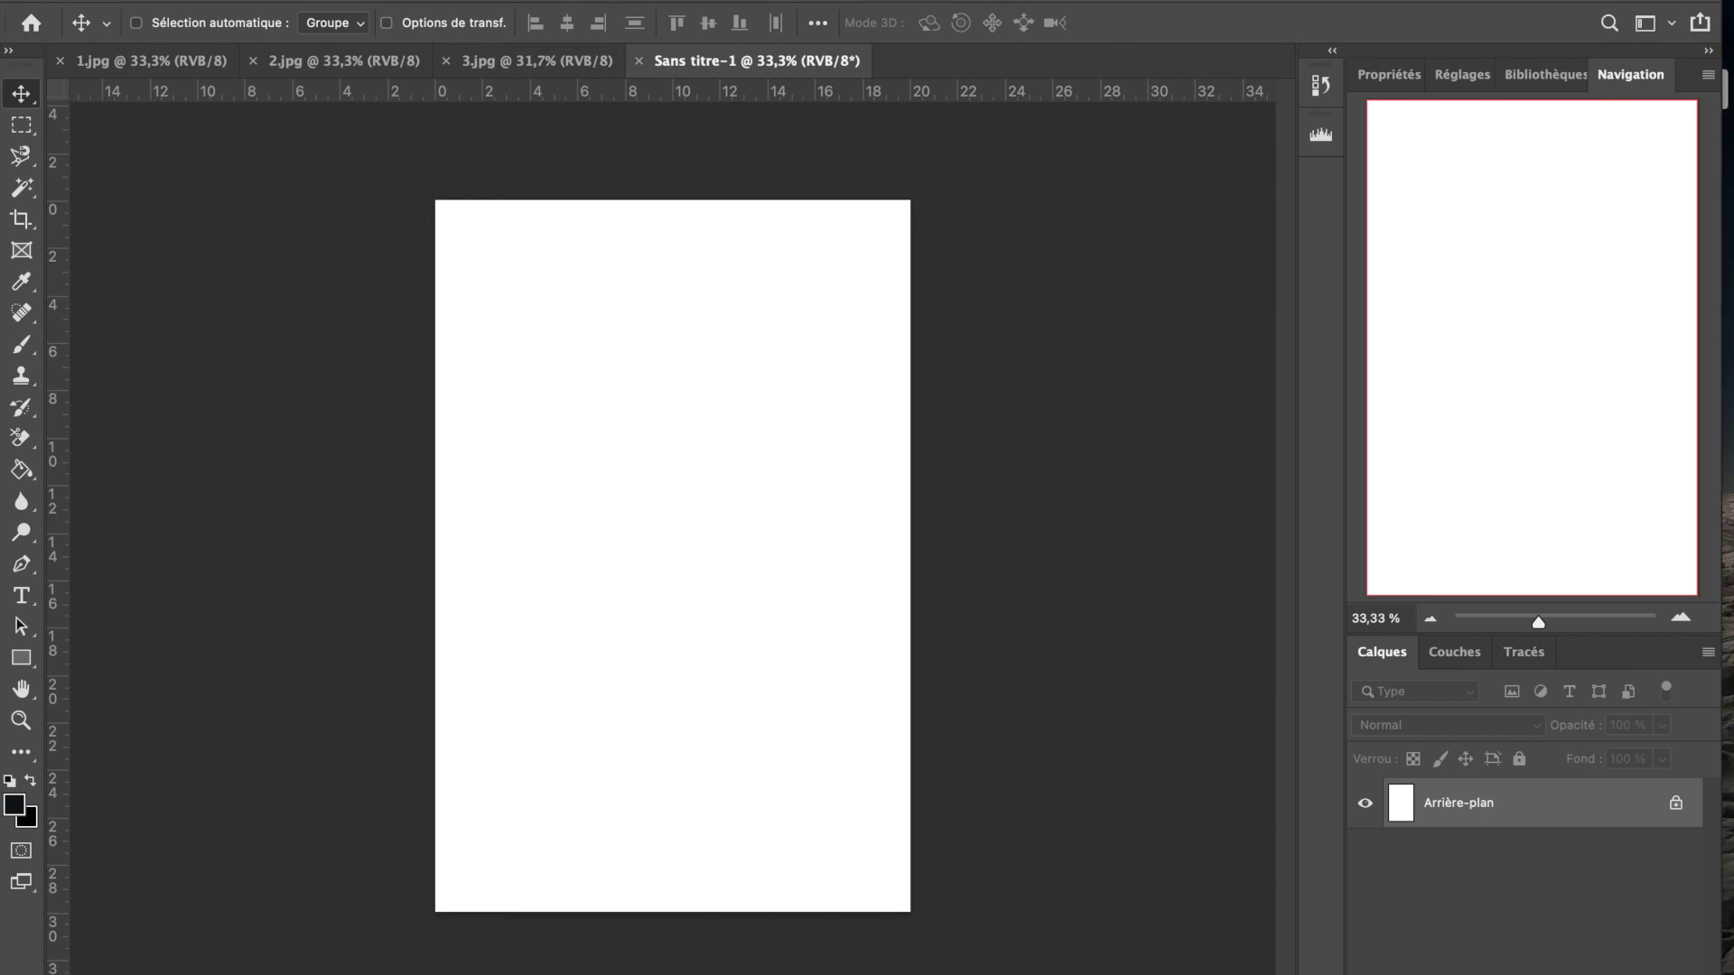
left_click(339, 1)
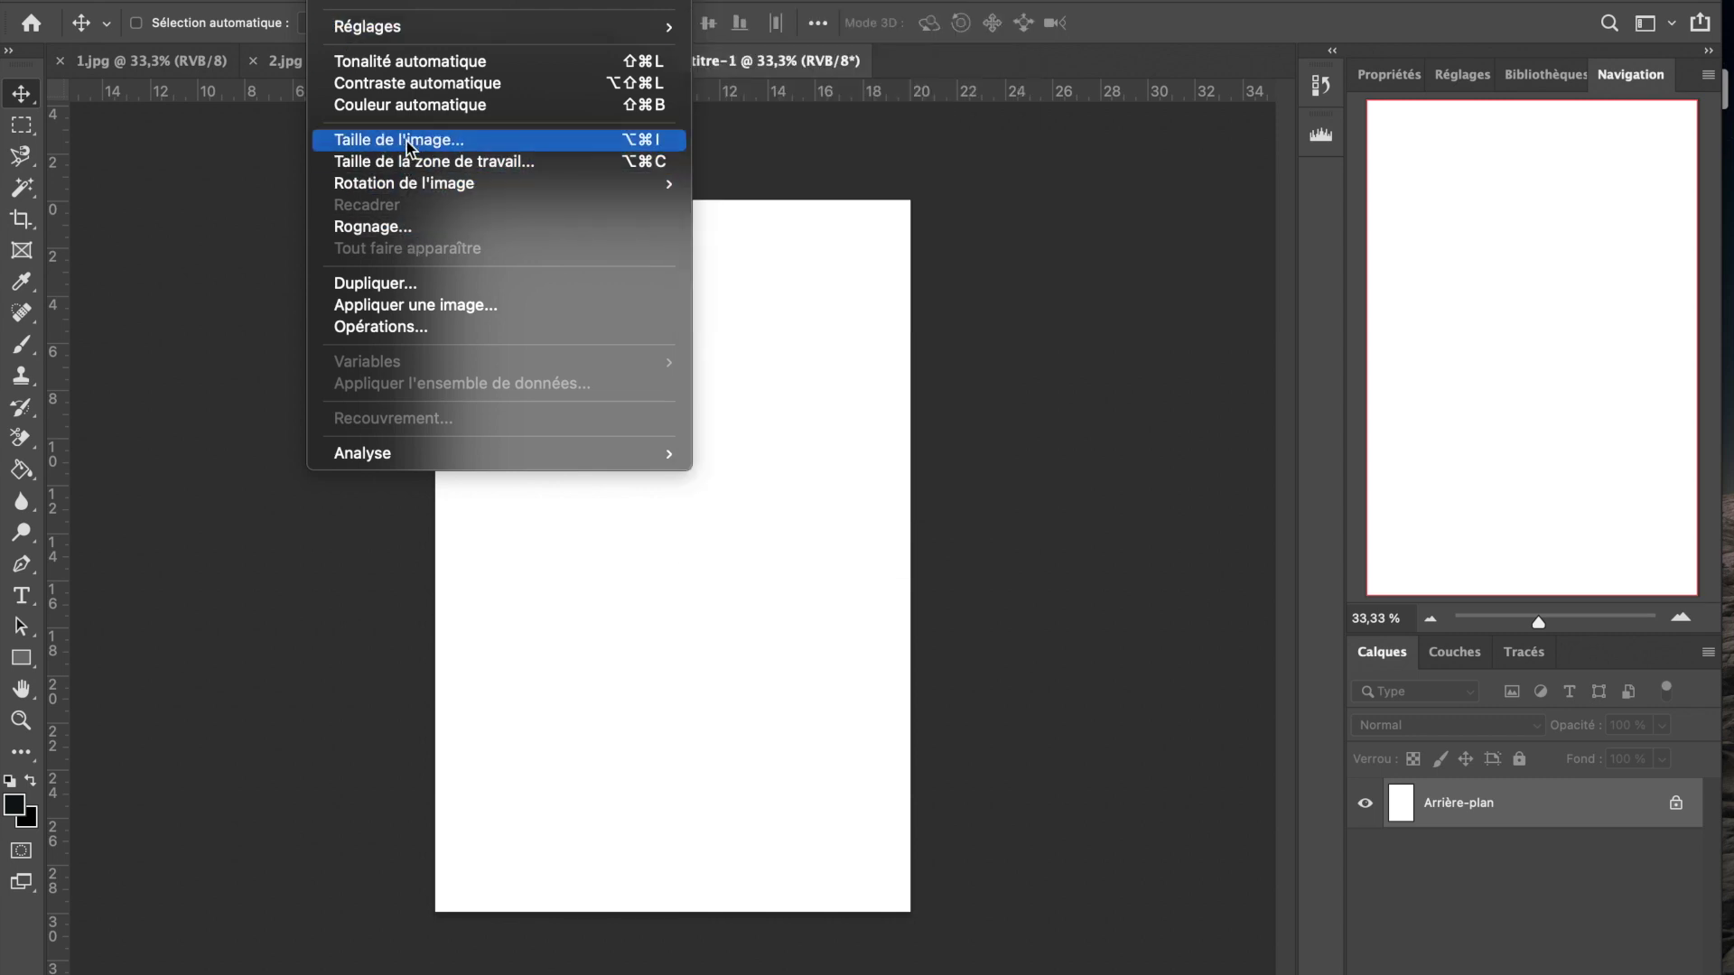
mouse_move(408, 187)
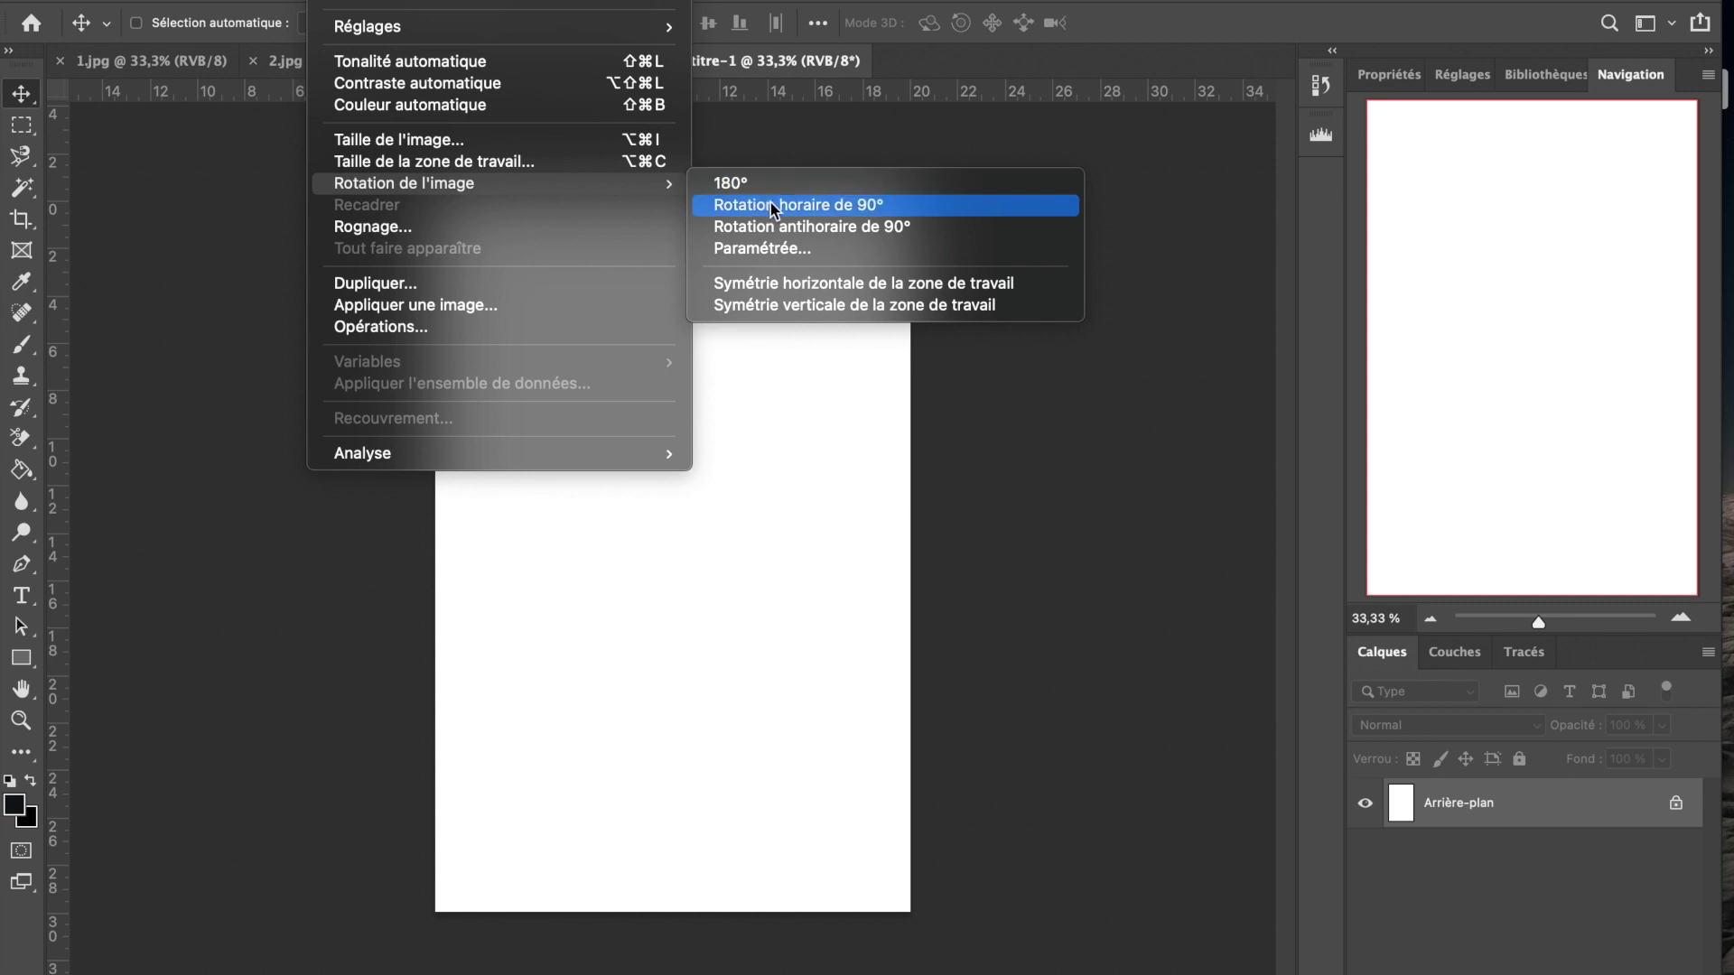
left_click(930, 208)
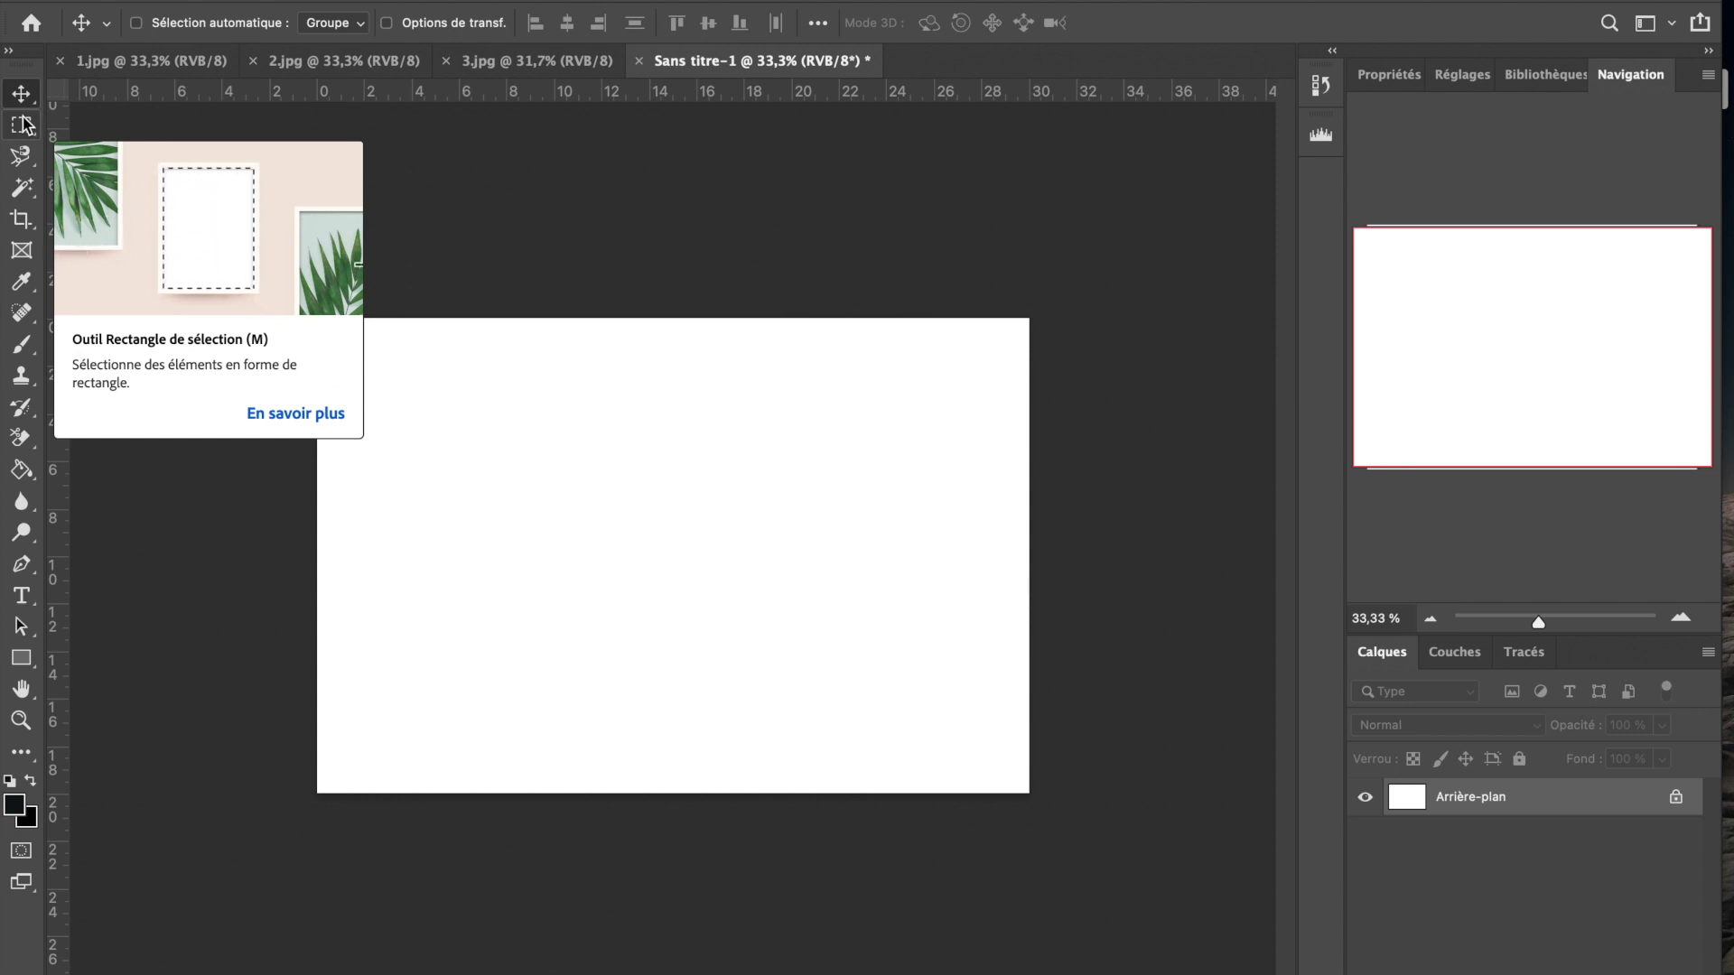
left_click(22, 163)
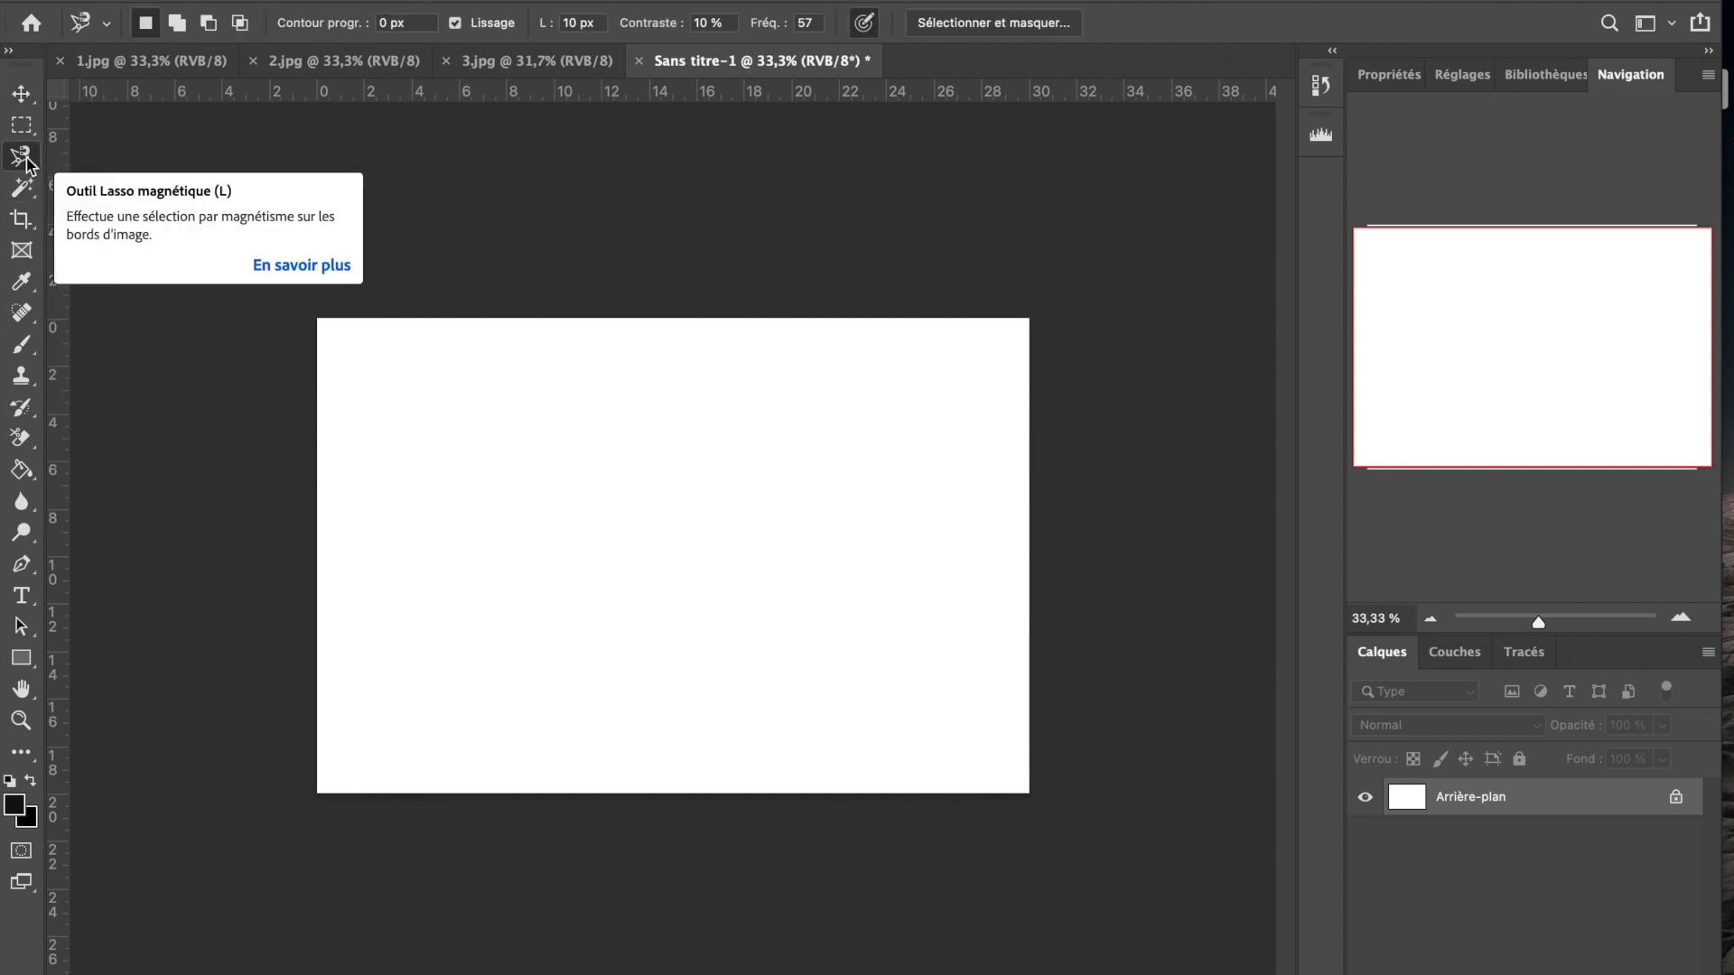
left_click(22, 98)
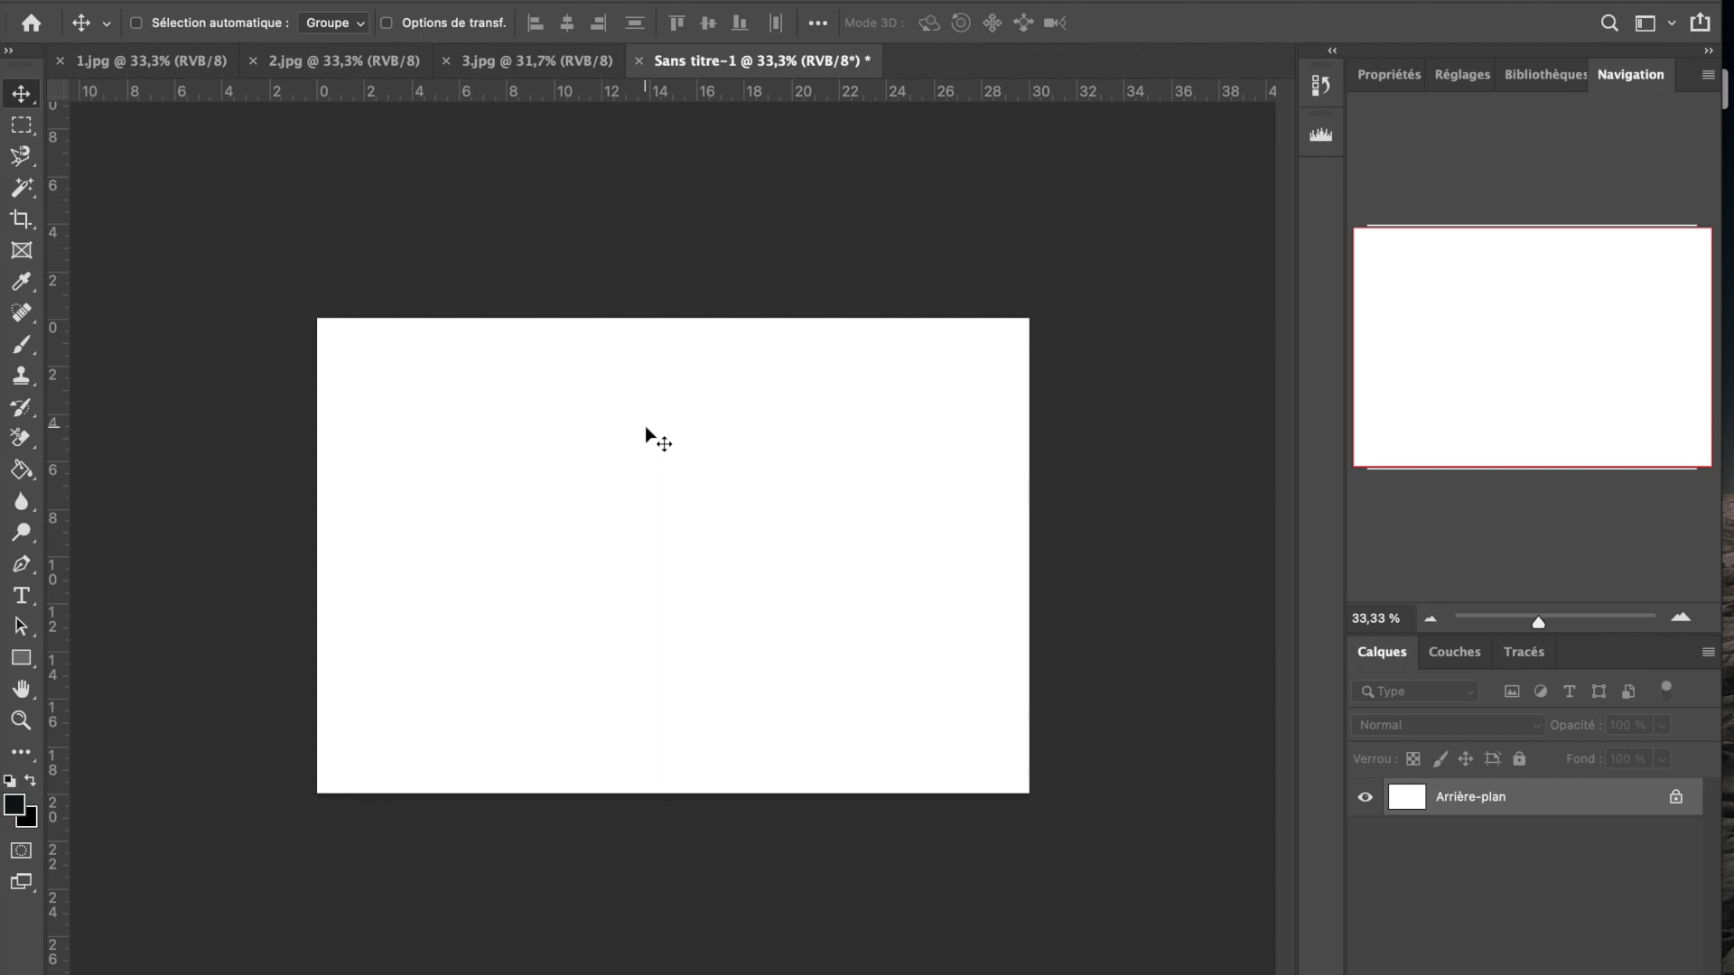
left_click(32, 471)
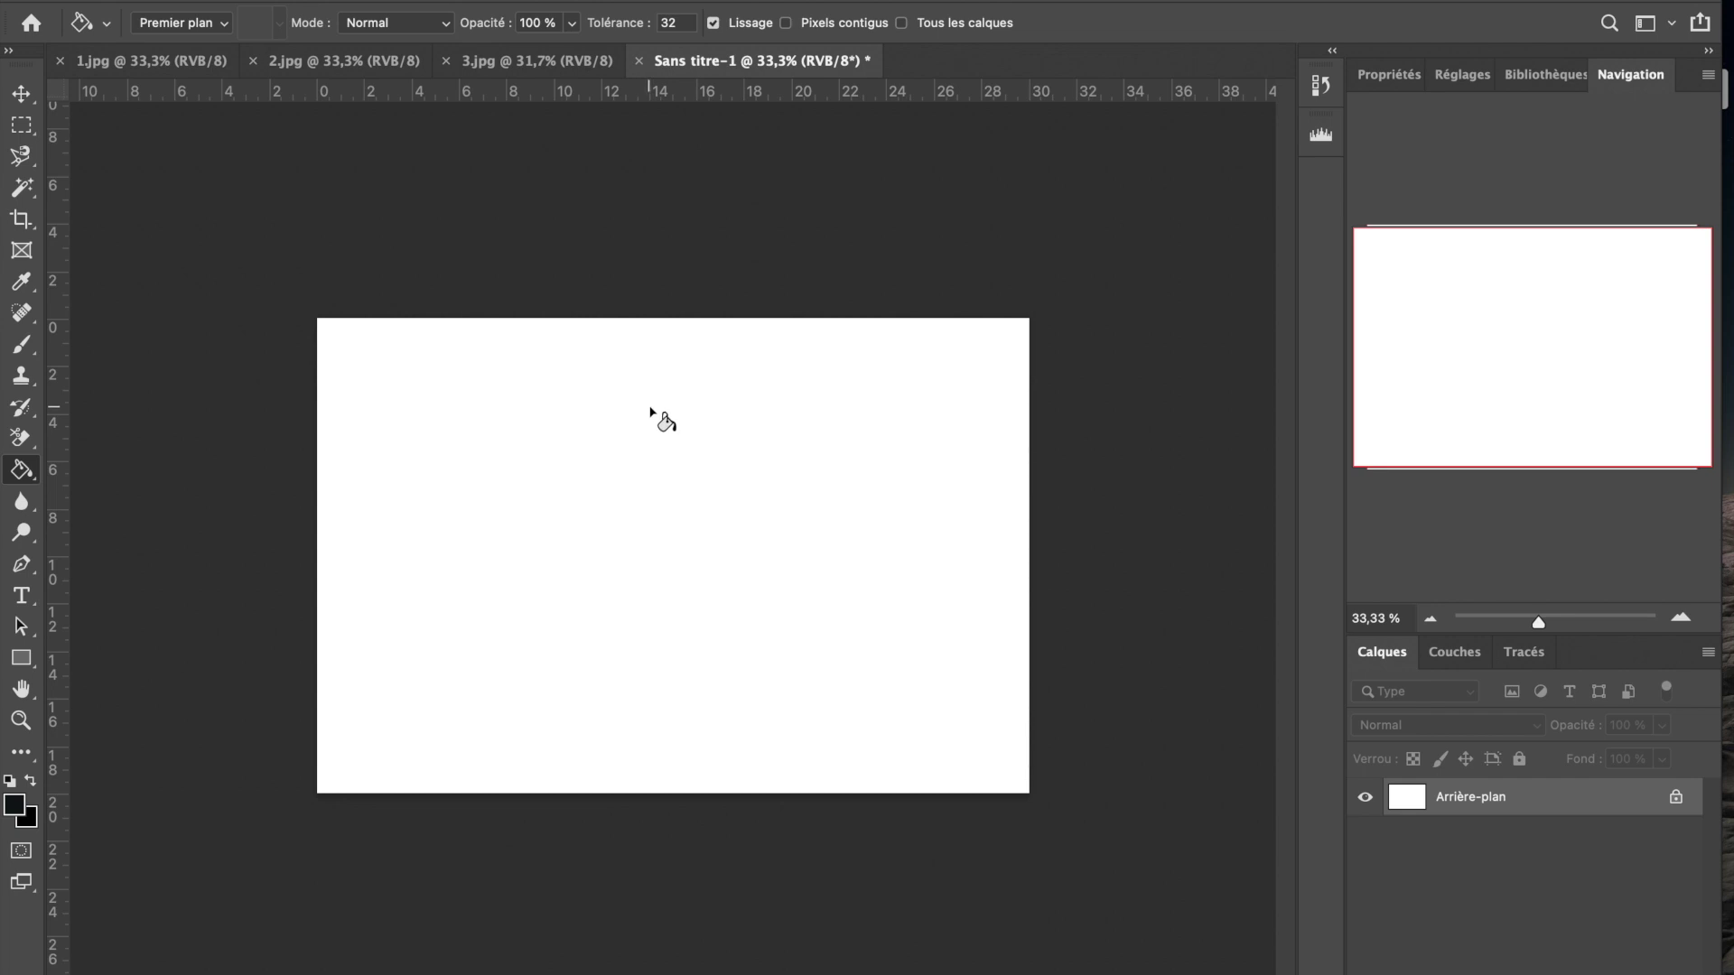
left_click(23, 100)
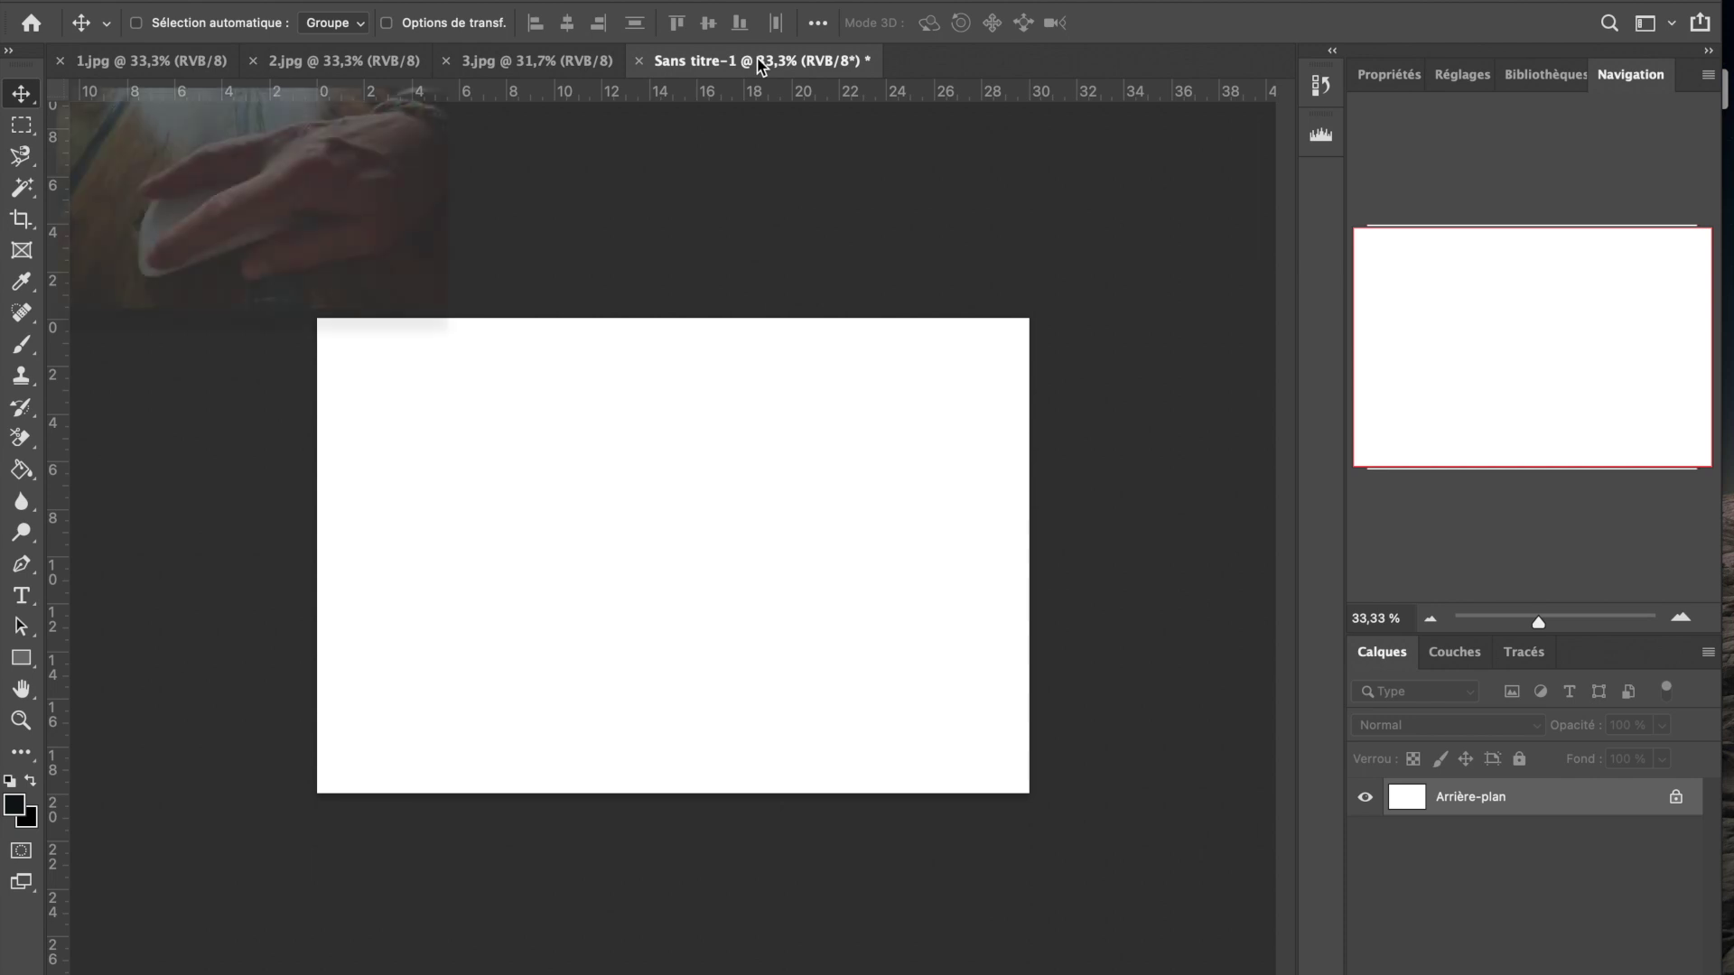
Try docking the blank document beside the open images, view the images next to it, and return it to the shared tab group.
left_click_drag(758, 63, 908, 218)
left_click_drag(1029, 255, 1296, 238)
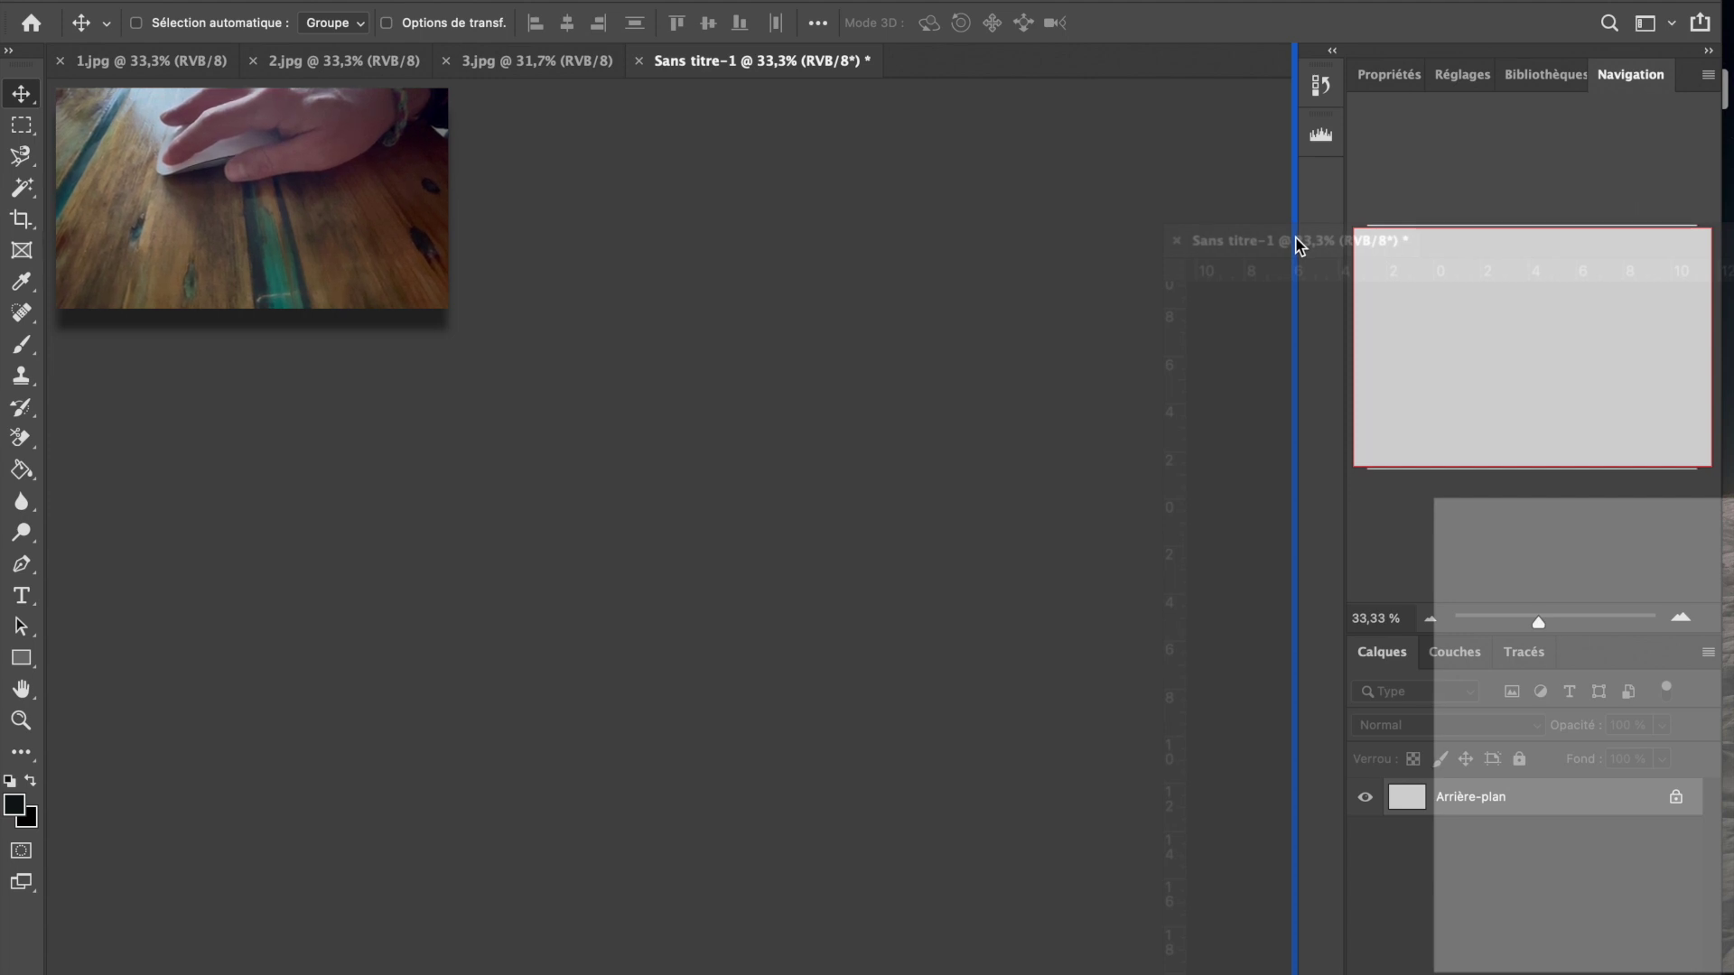
left_click_drag(1296, 239, 1296, 238)
left_click_drag(1296, 239, 1295, 240)
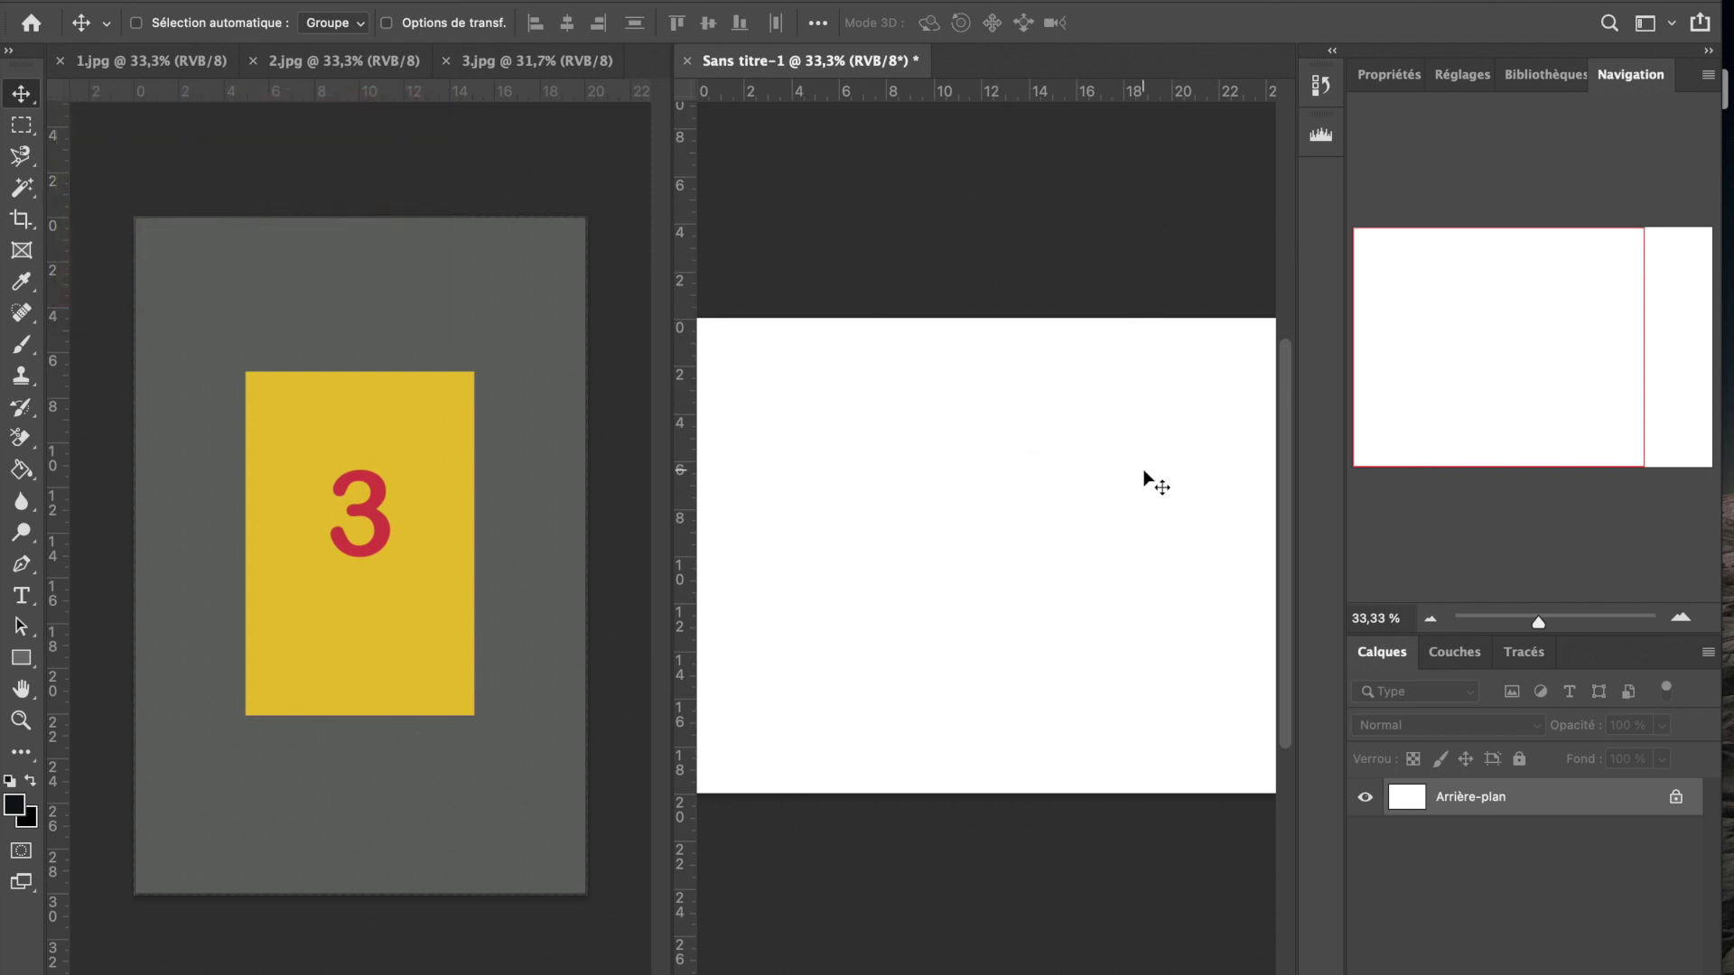
left_click(101, 61)
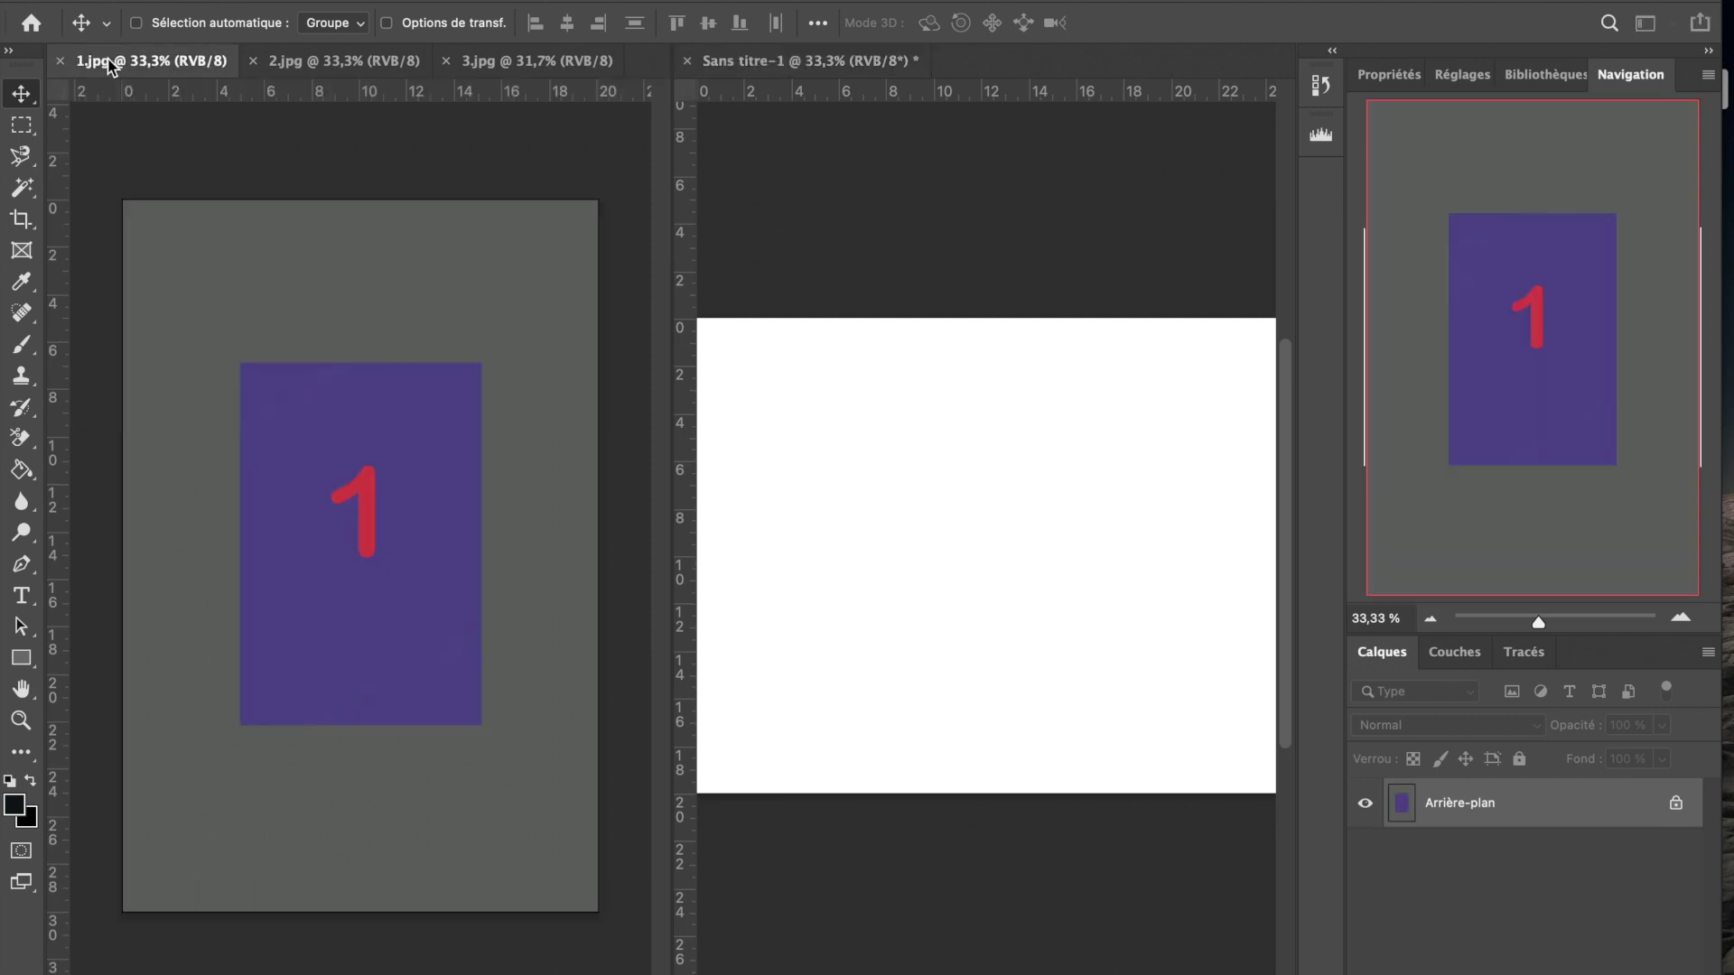
left_click(306, 63)
left_click(520, 65)
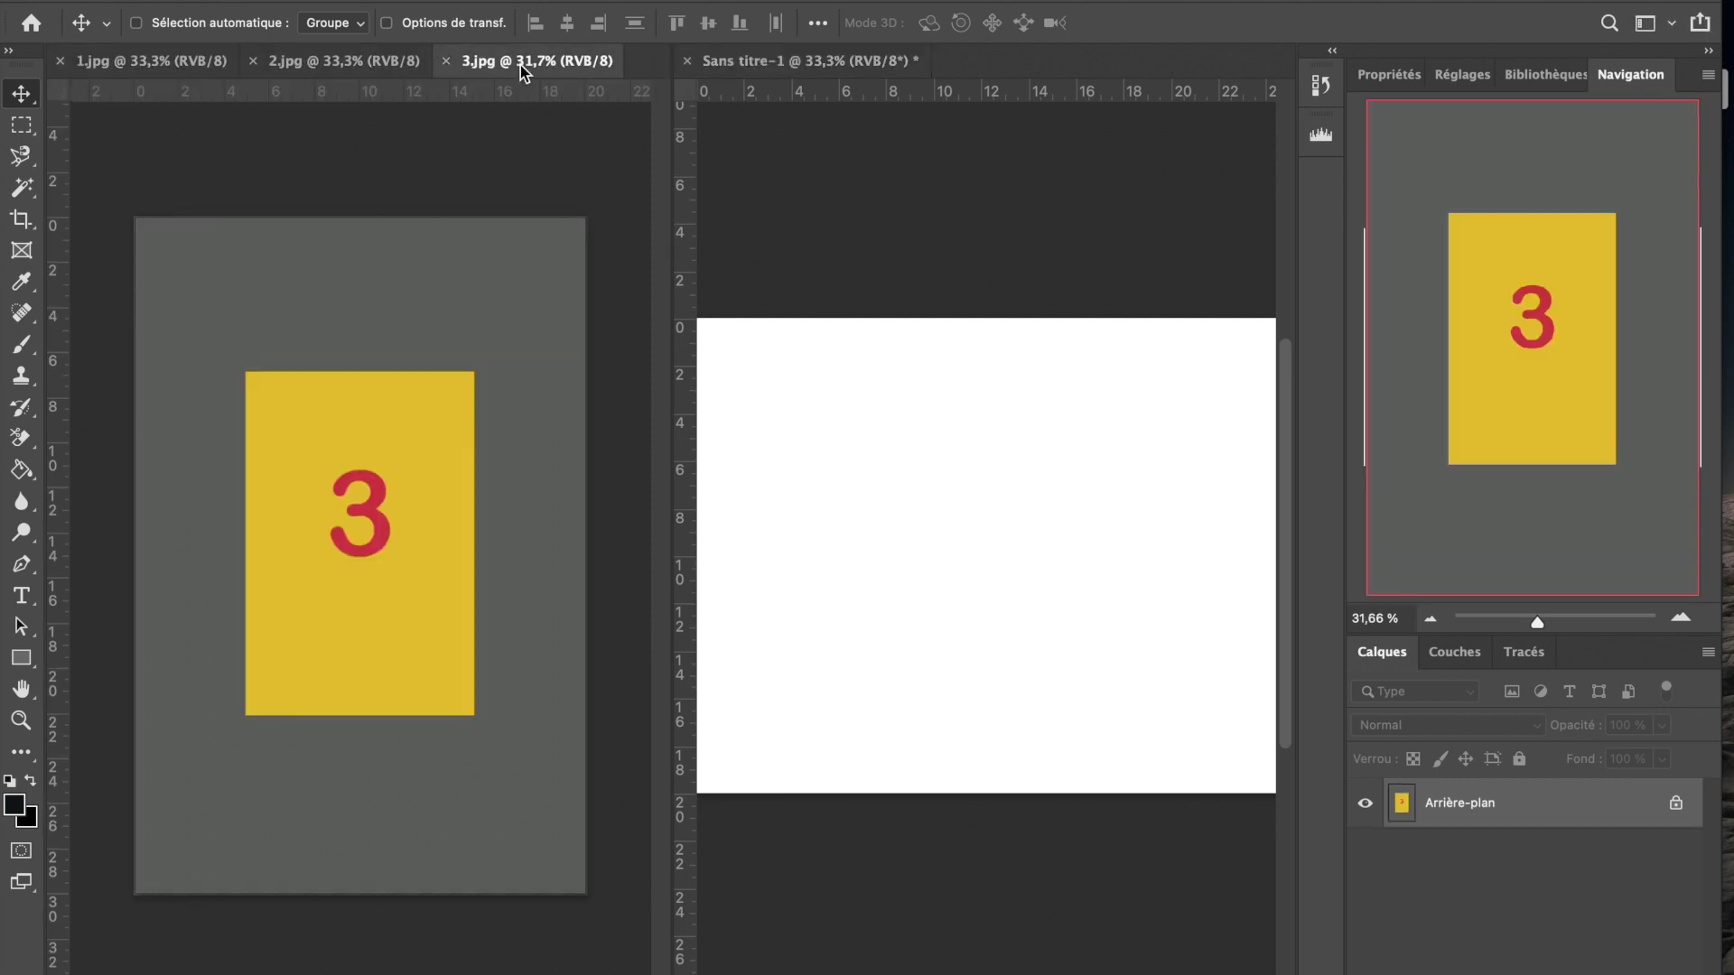
left_click(791, 65)
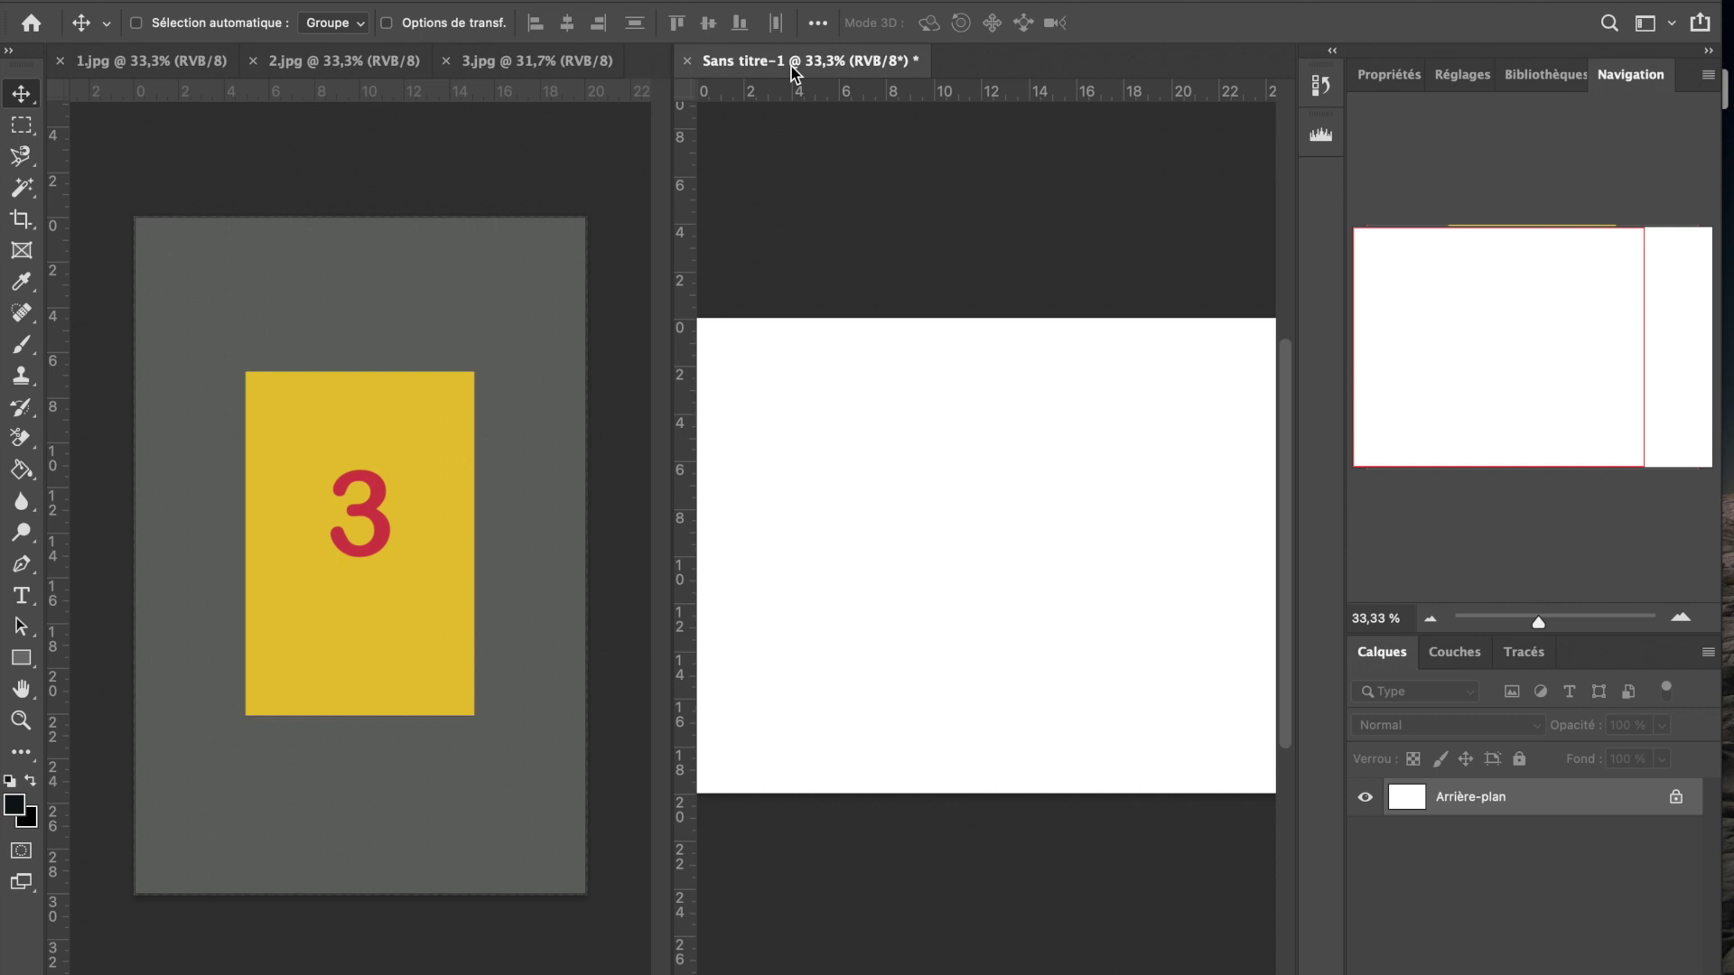
left_click_drag(782, 62, 657, 71)
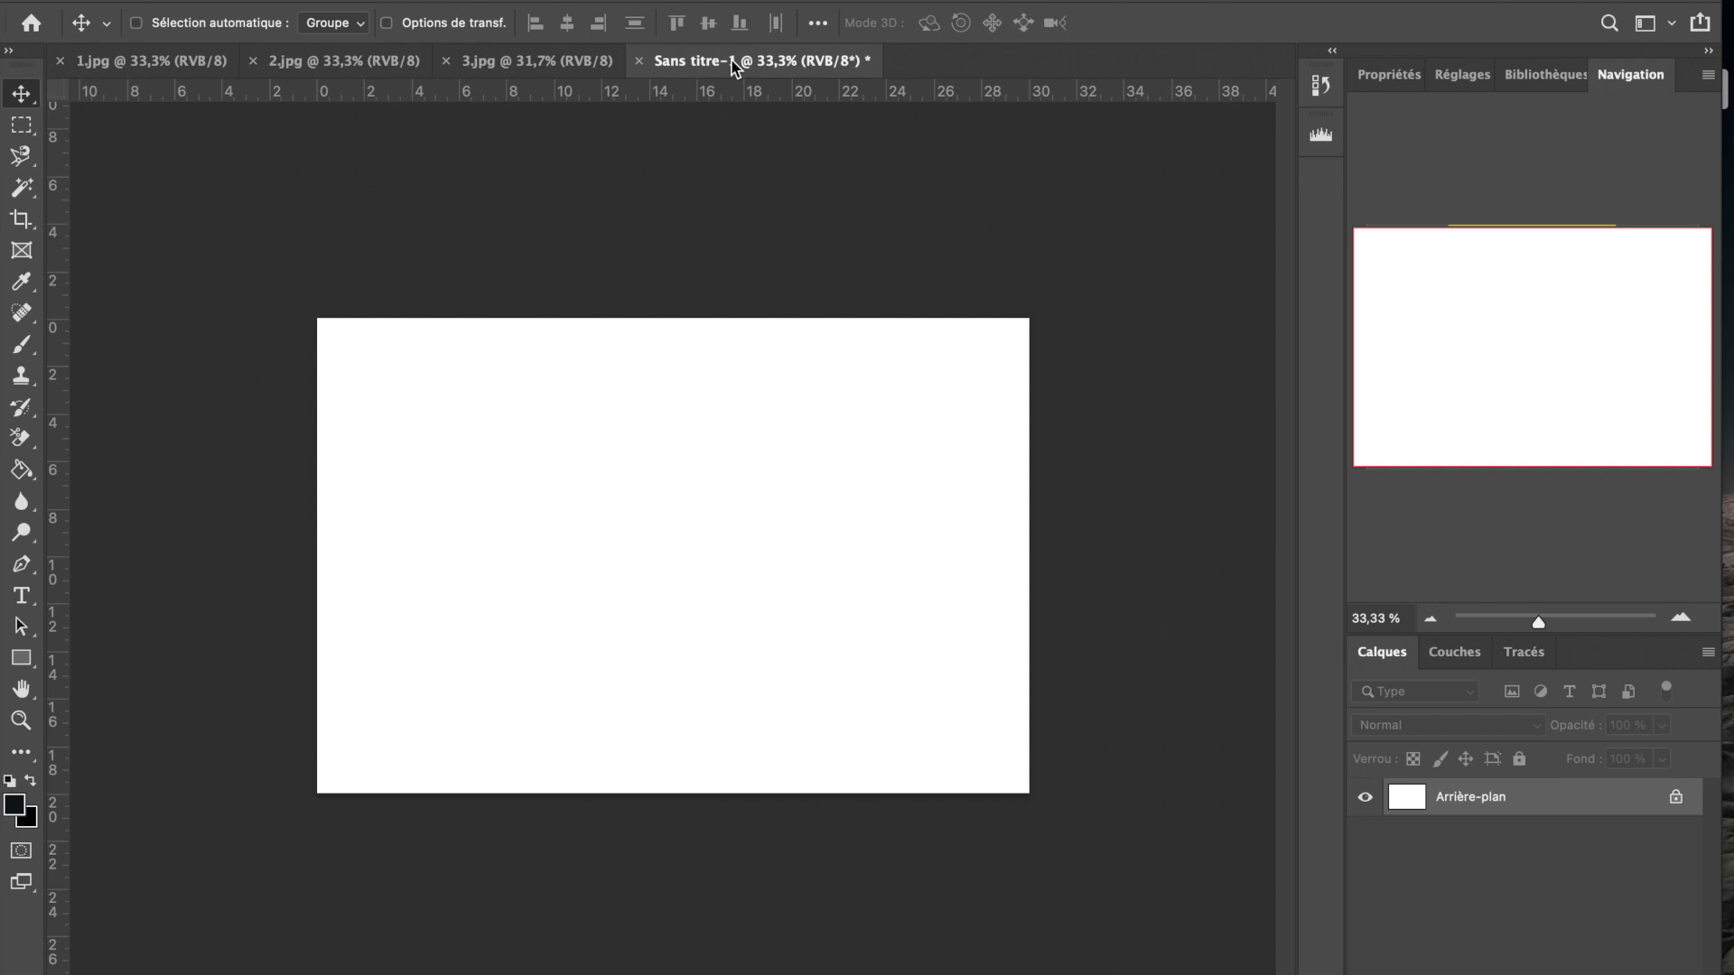
Dock the blank document side by side with the open images and zoom it out to 22.31 % to fit.
left_click_drag(734, 68, 1293, 136)
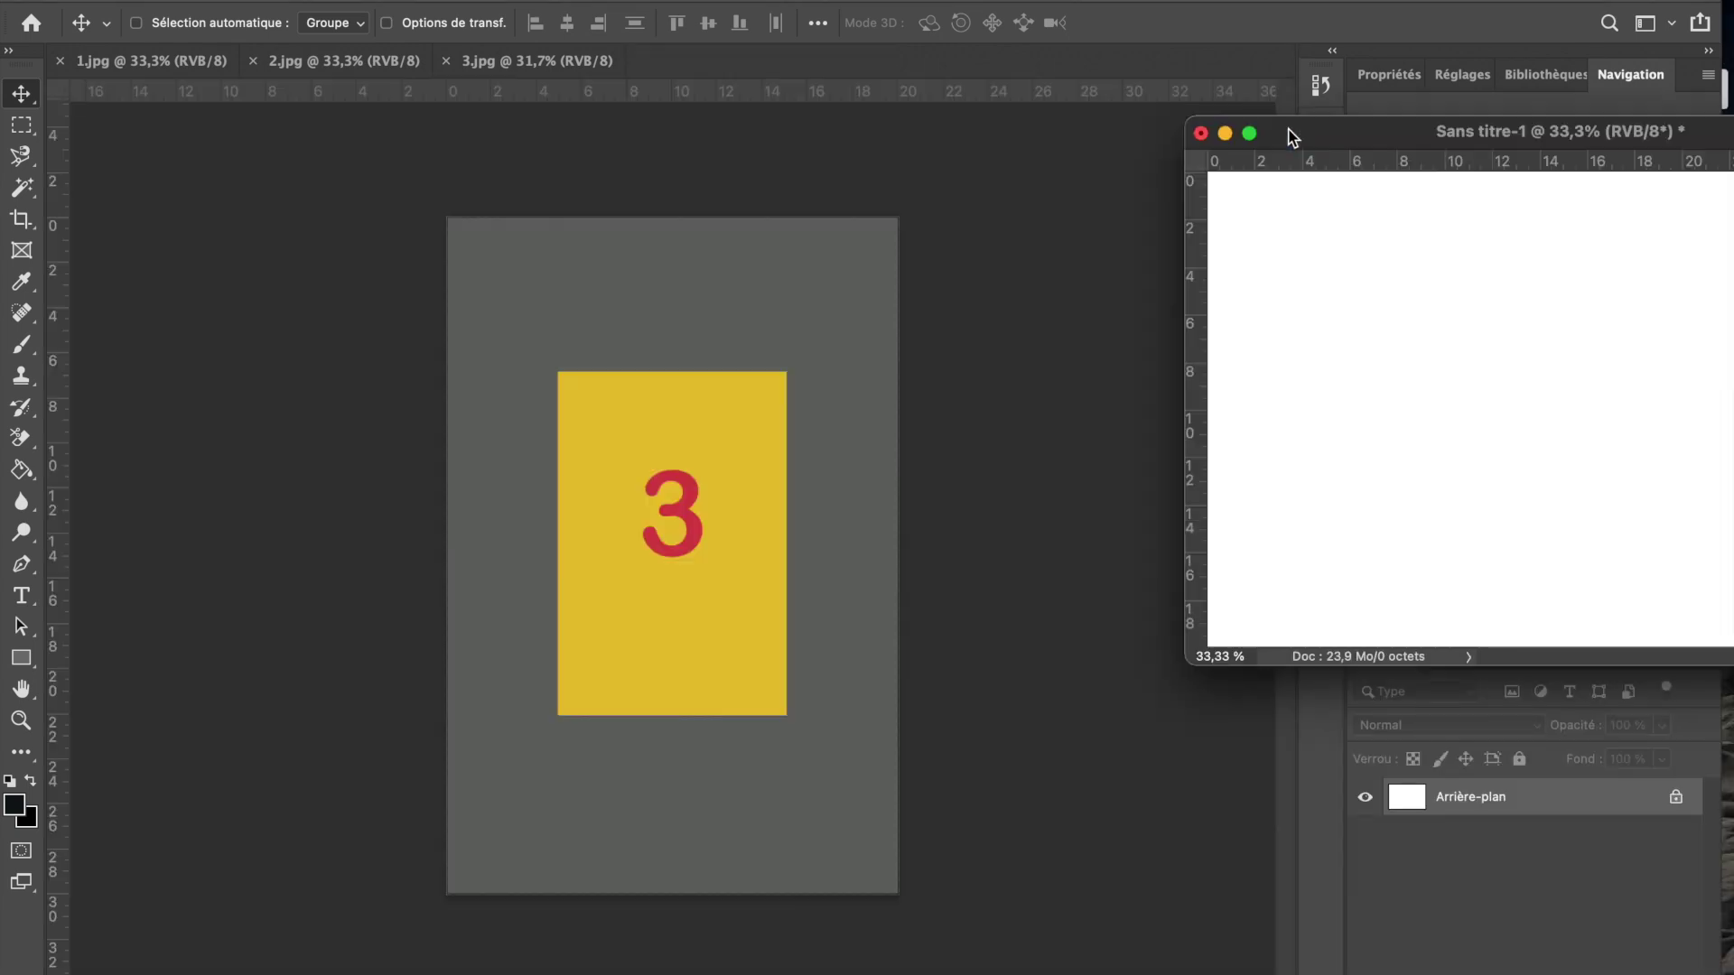
left_click_drag(1336, 132, 939, 179)
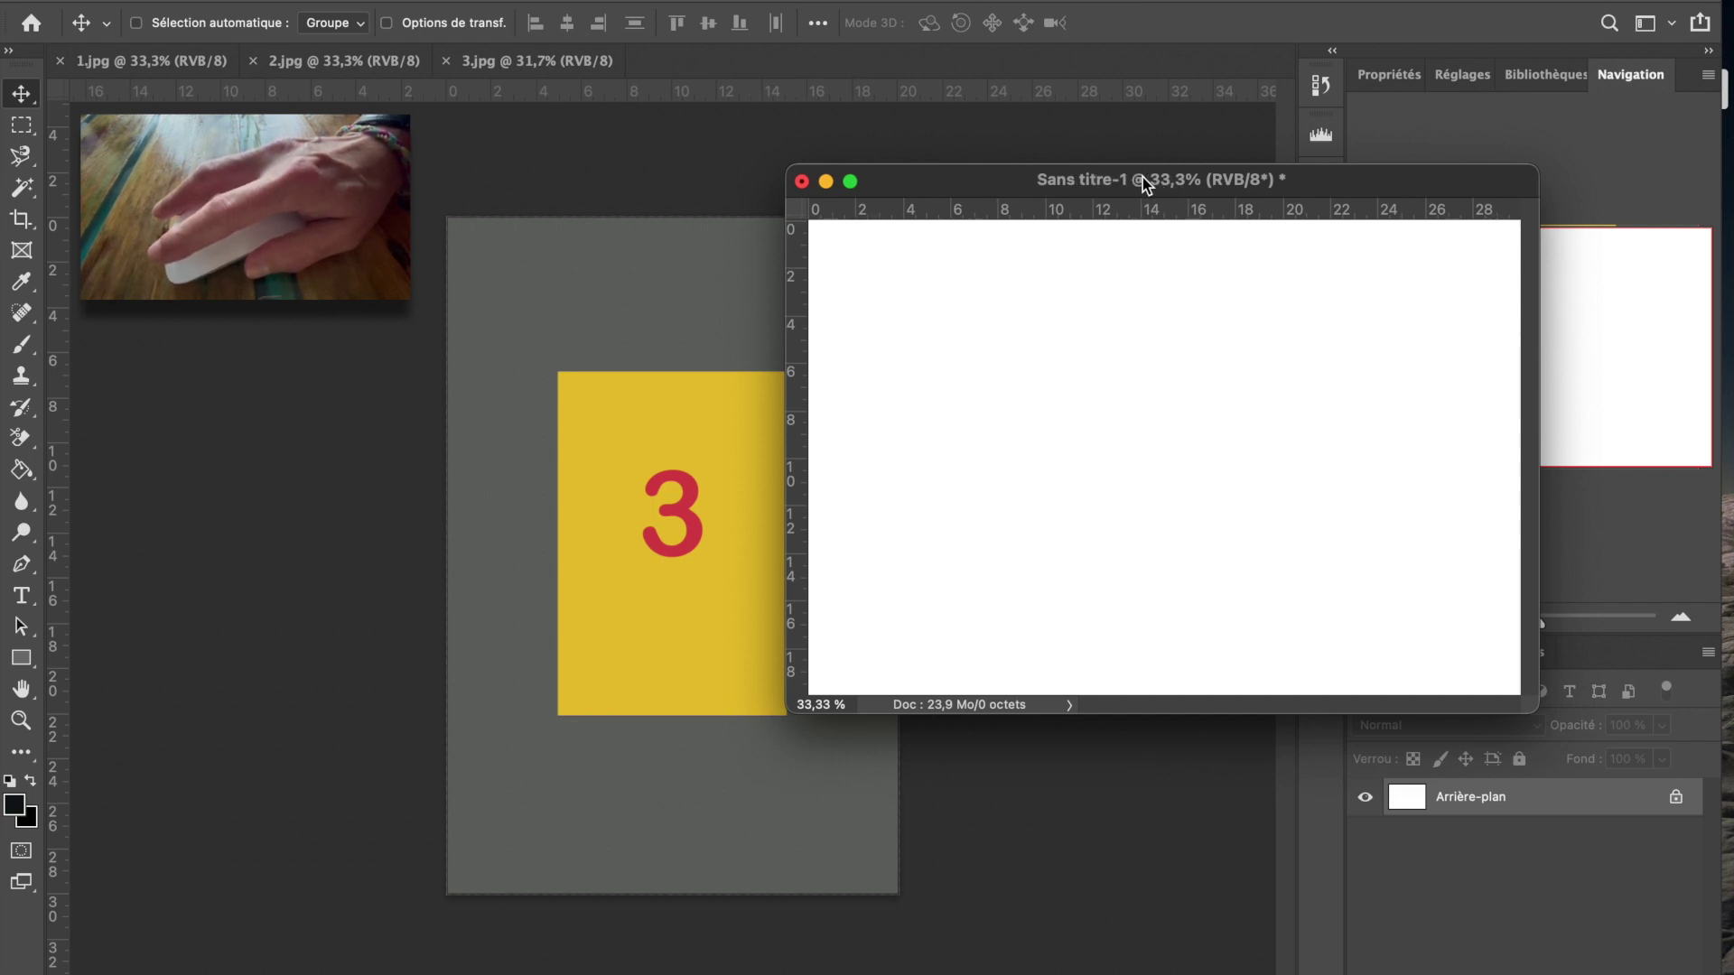
left_click_drag(1129, 187, 1299, 174)
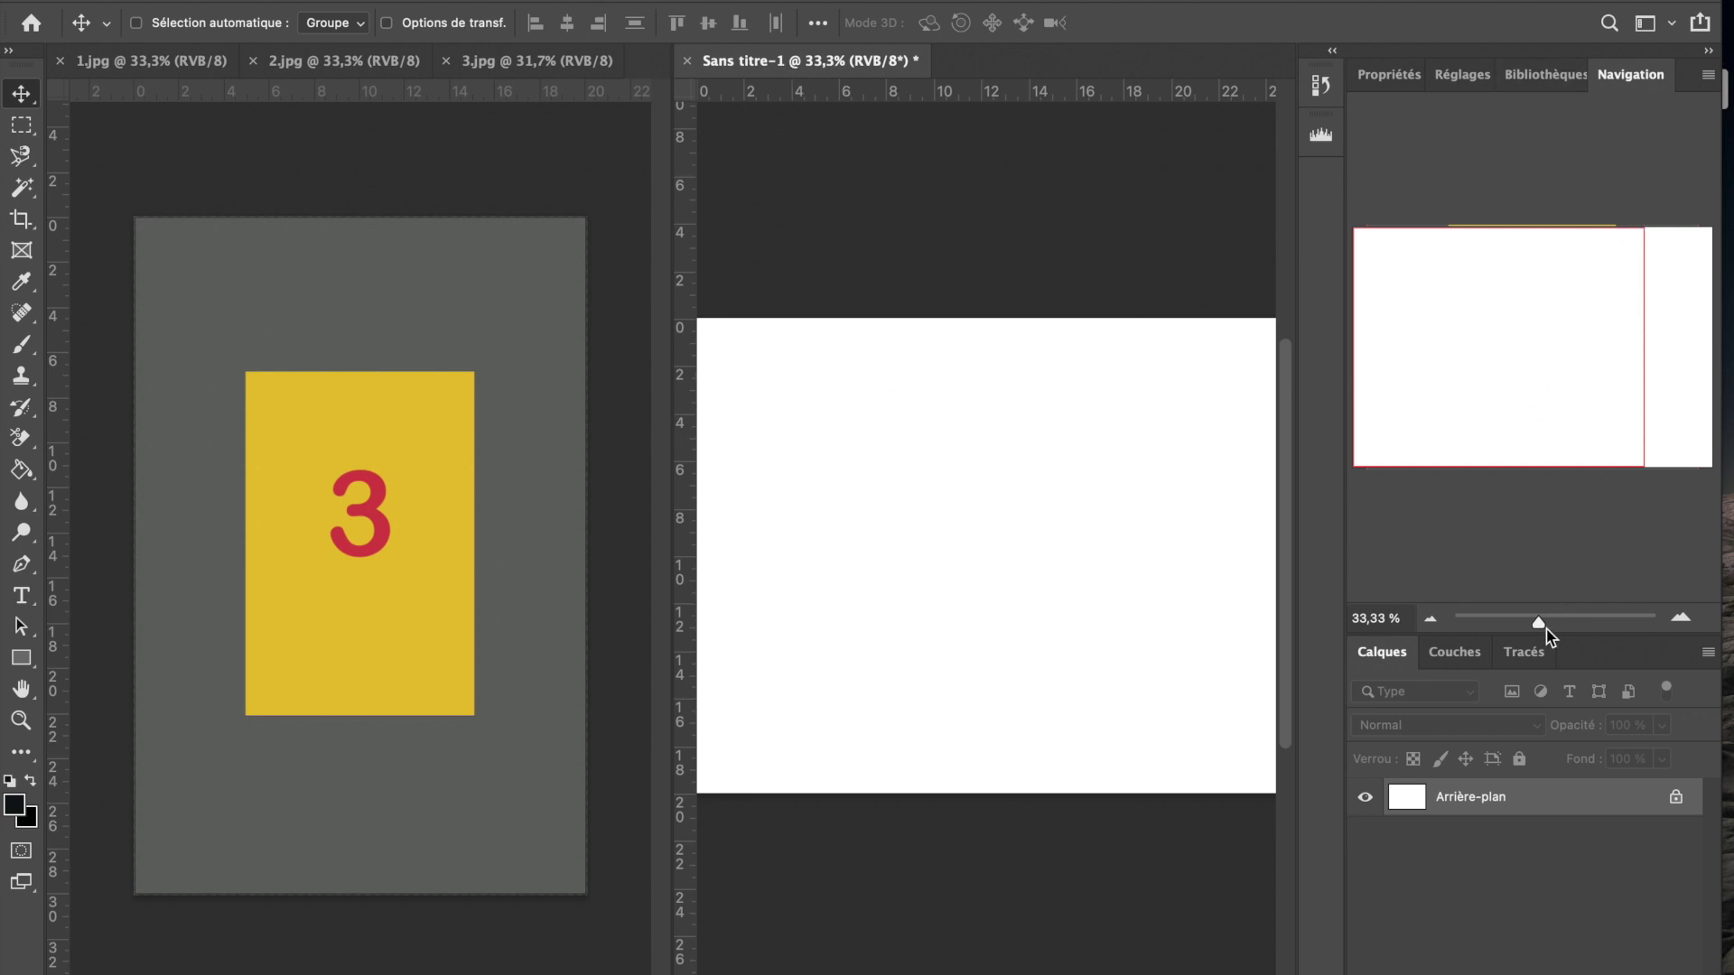
left_click_drag(1542, 623, 1534, 623)
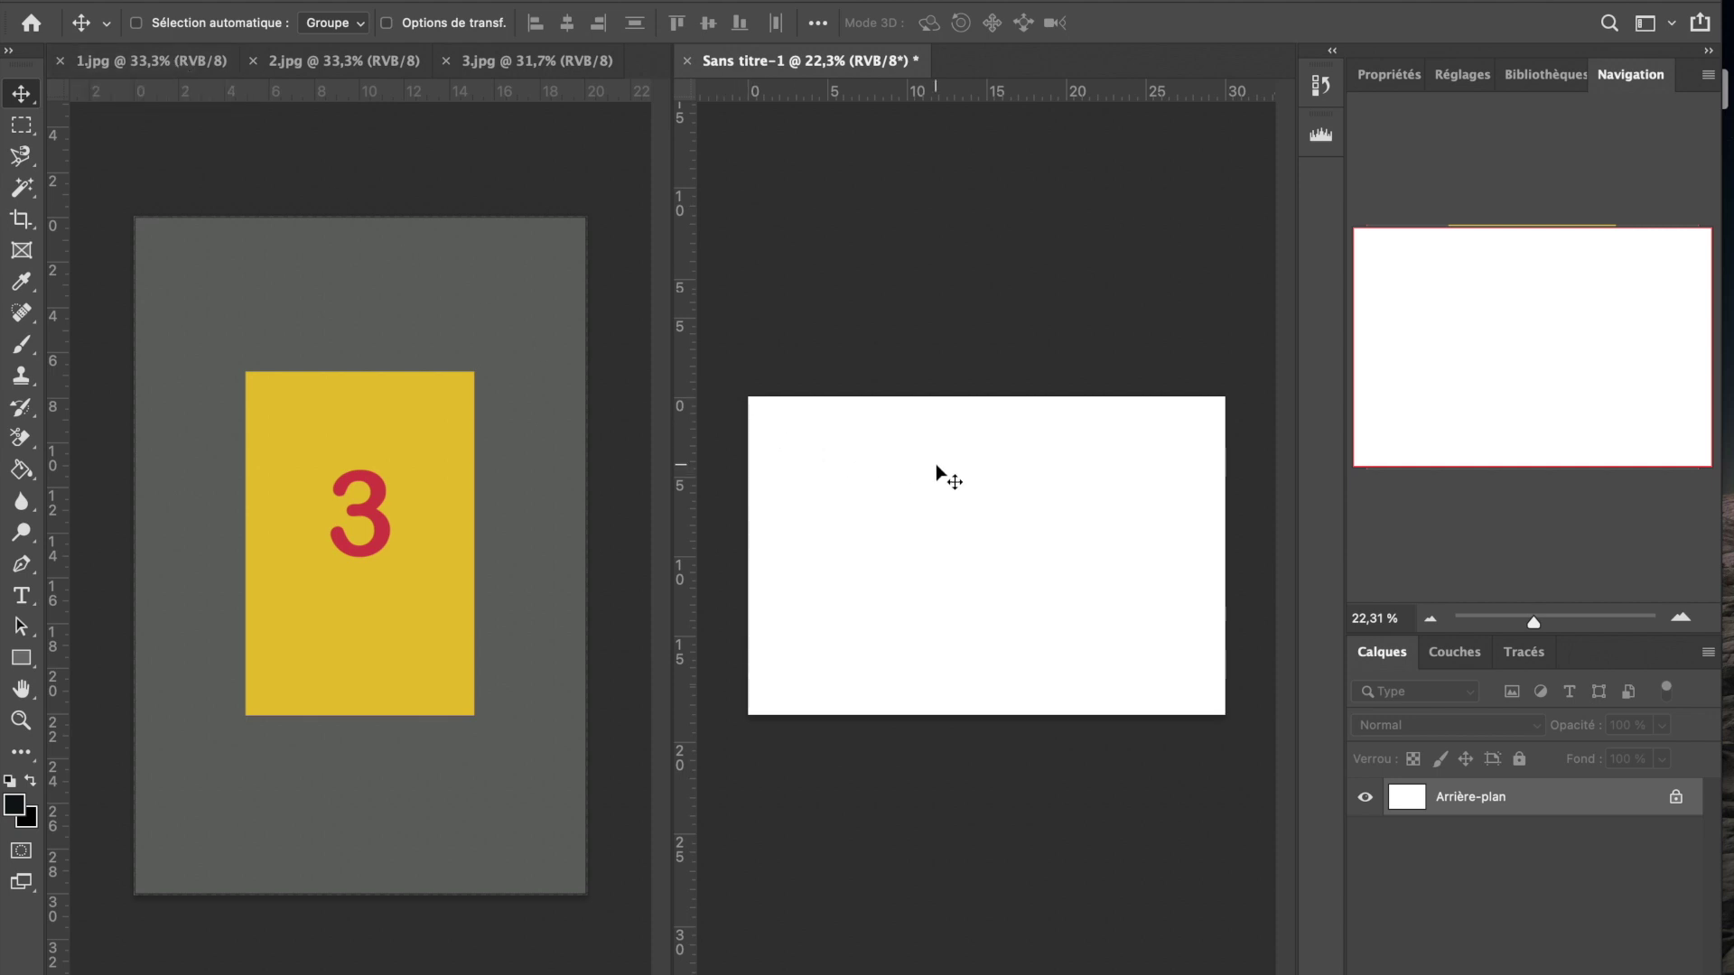
Copy the purple image 1.jpg into the blank document as a new layer with the Move tool.
left_click(149, 65)
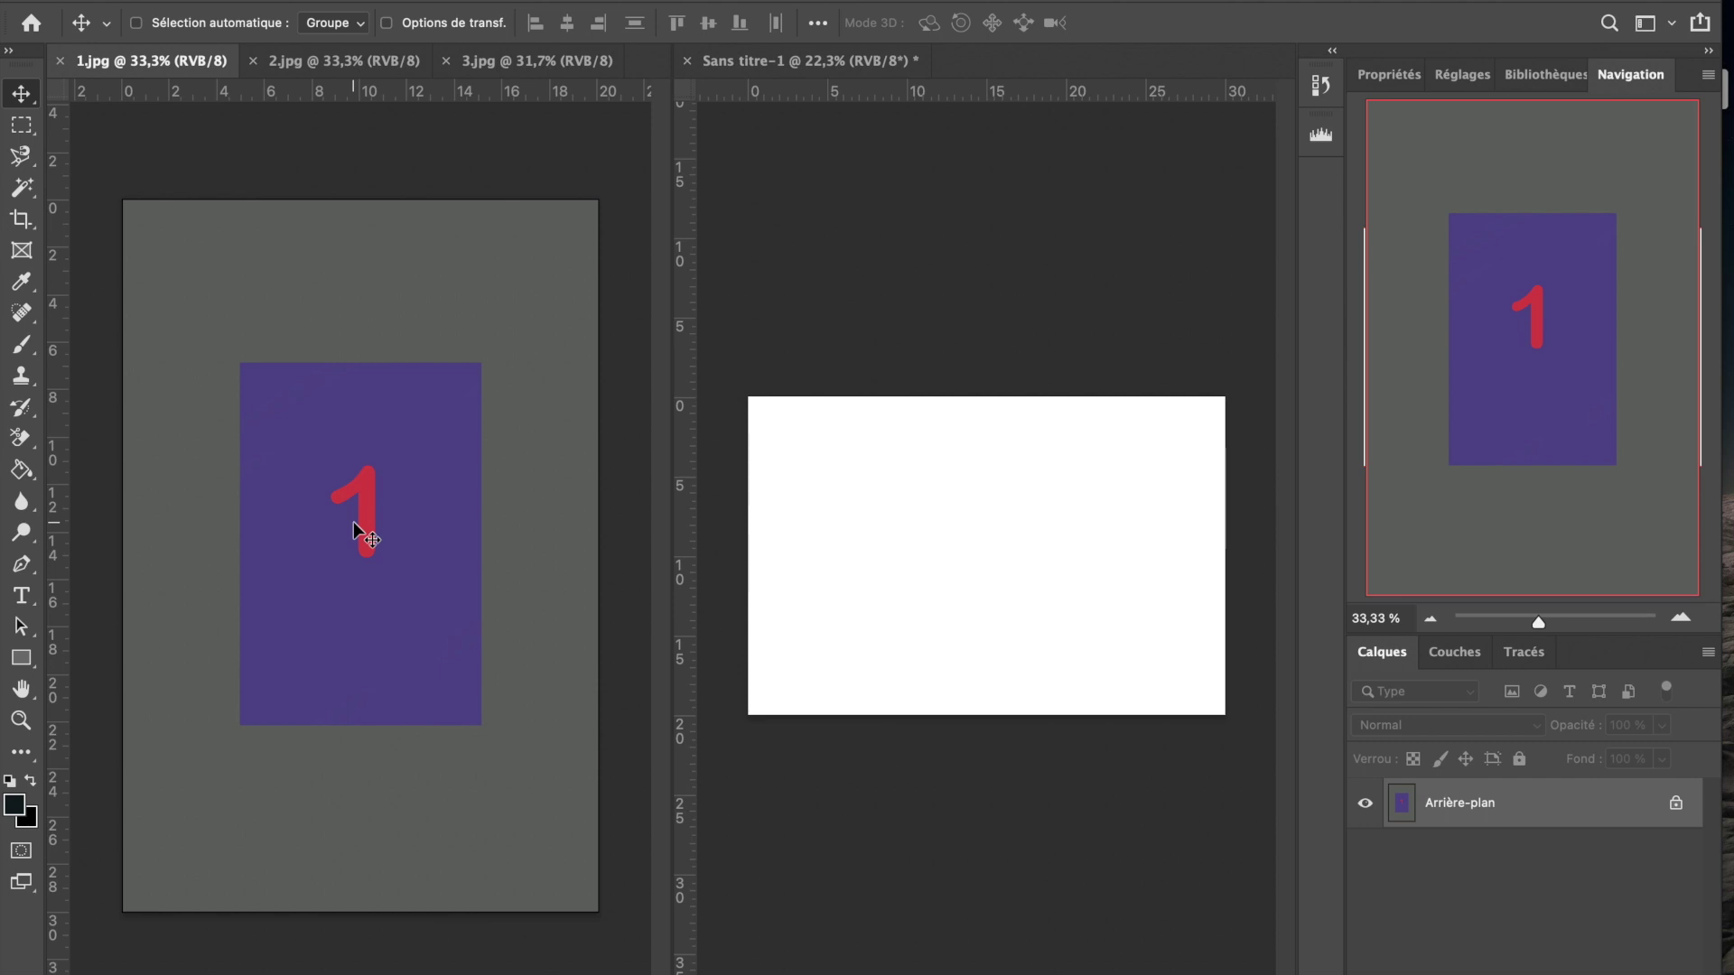
left_click_drag(354, 522, 1020, 527)
left_click_drag(1017, 520, 1018, 521)
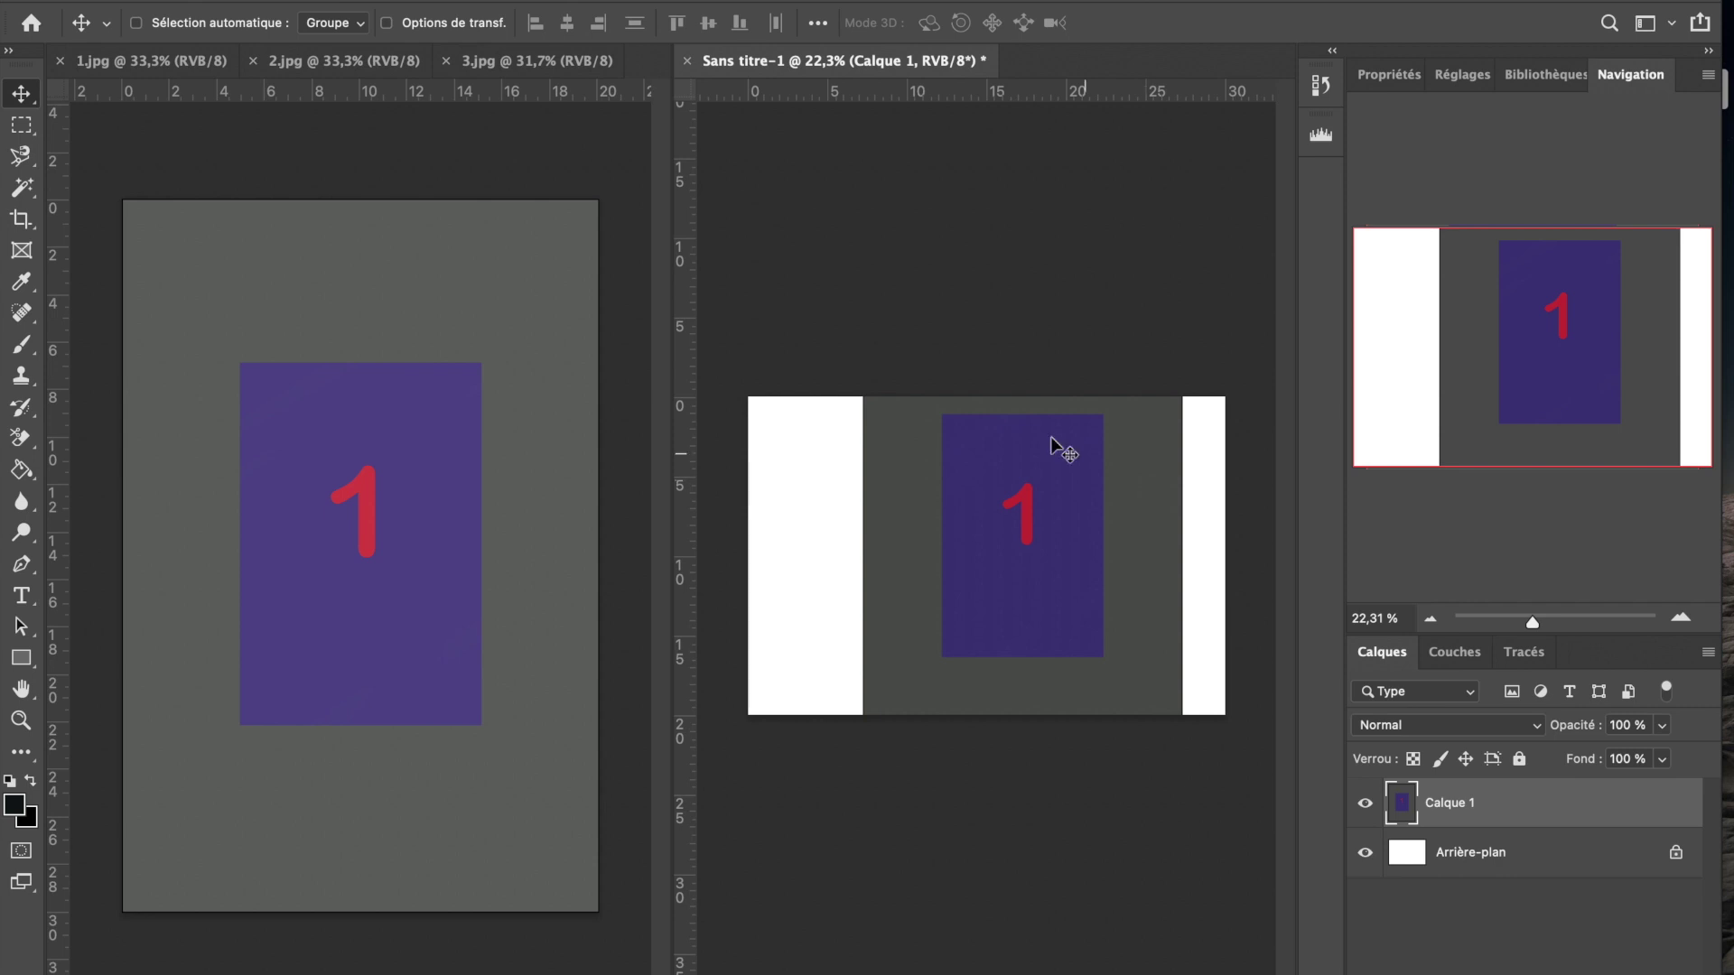
Copy the blue image 2.jpg into the triptych document as a new layer above the purple one.
left_click(316, 58)
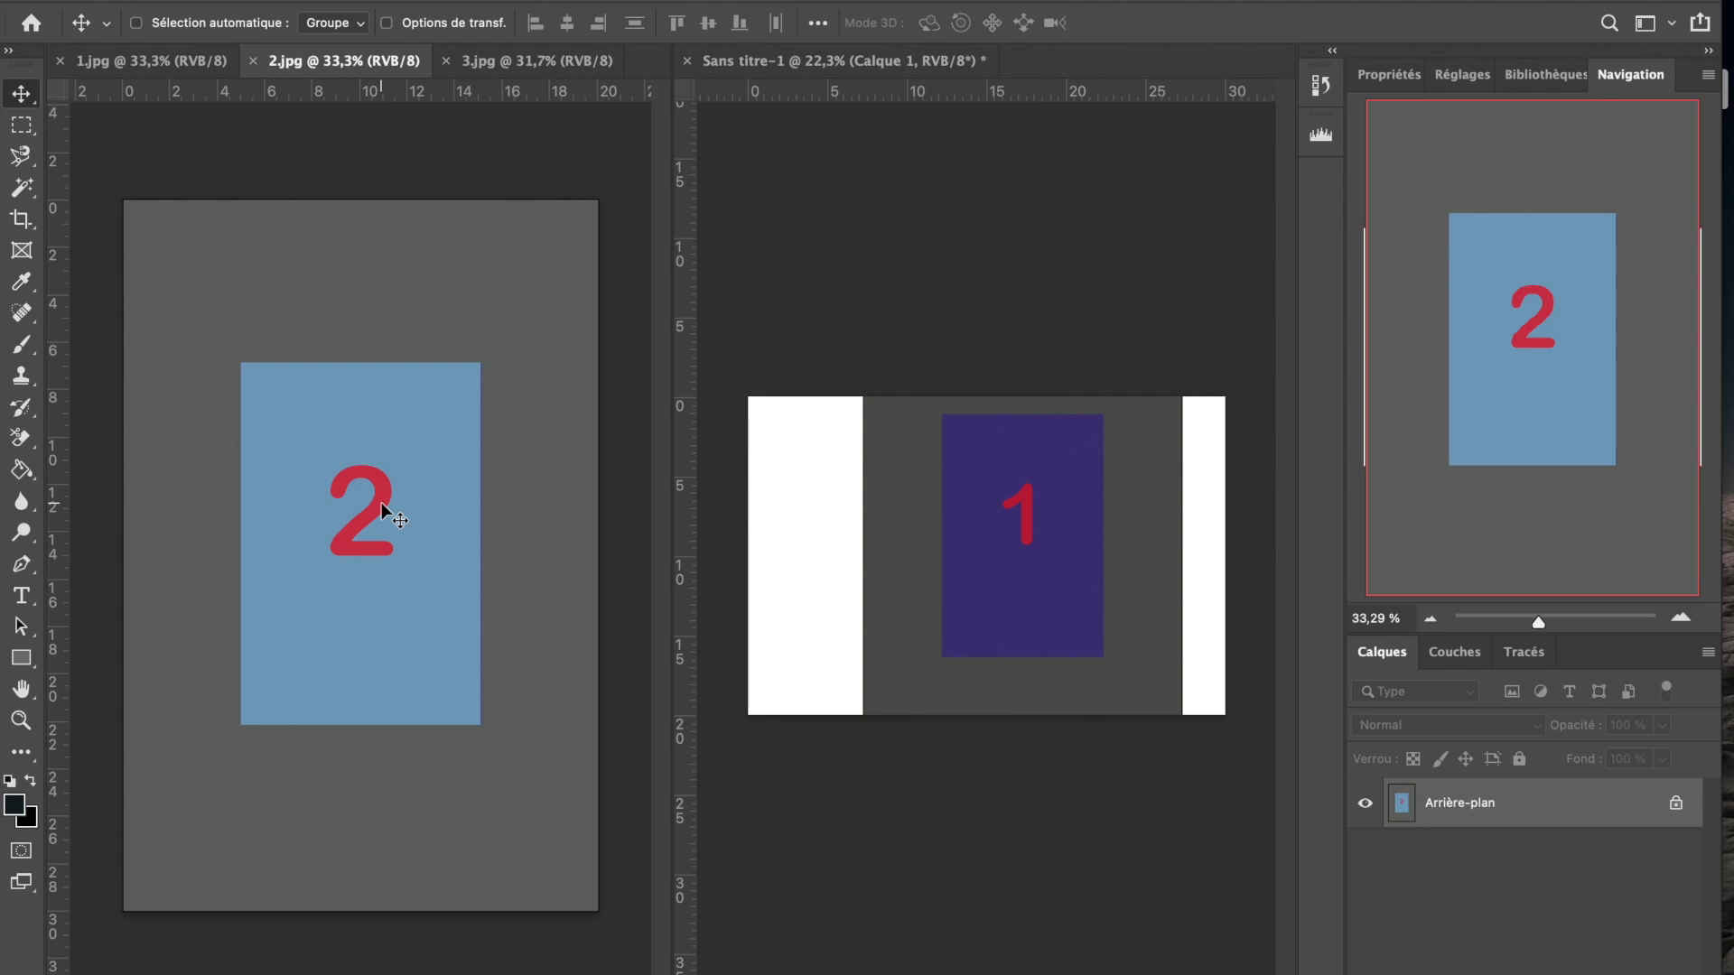
left_click_drag(381, 502, 1014, 545)
left_click_drag(1041, 541, 1076, 547)
left_click_drag(1081, 558, 1082, 559)
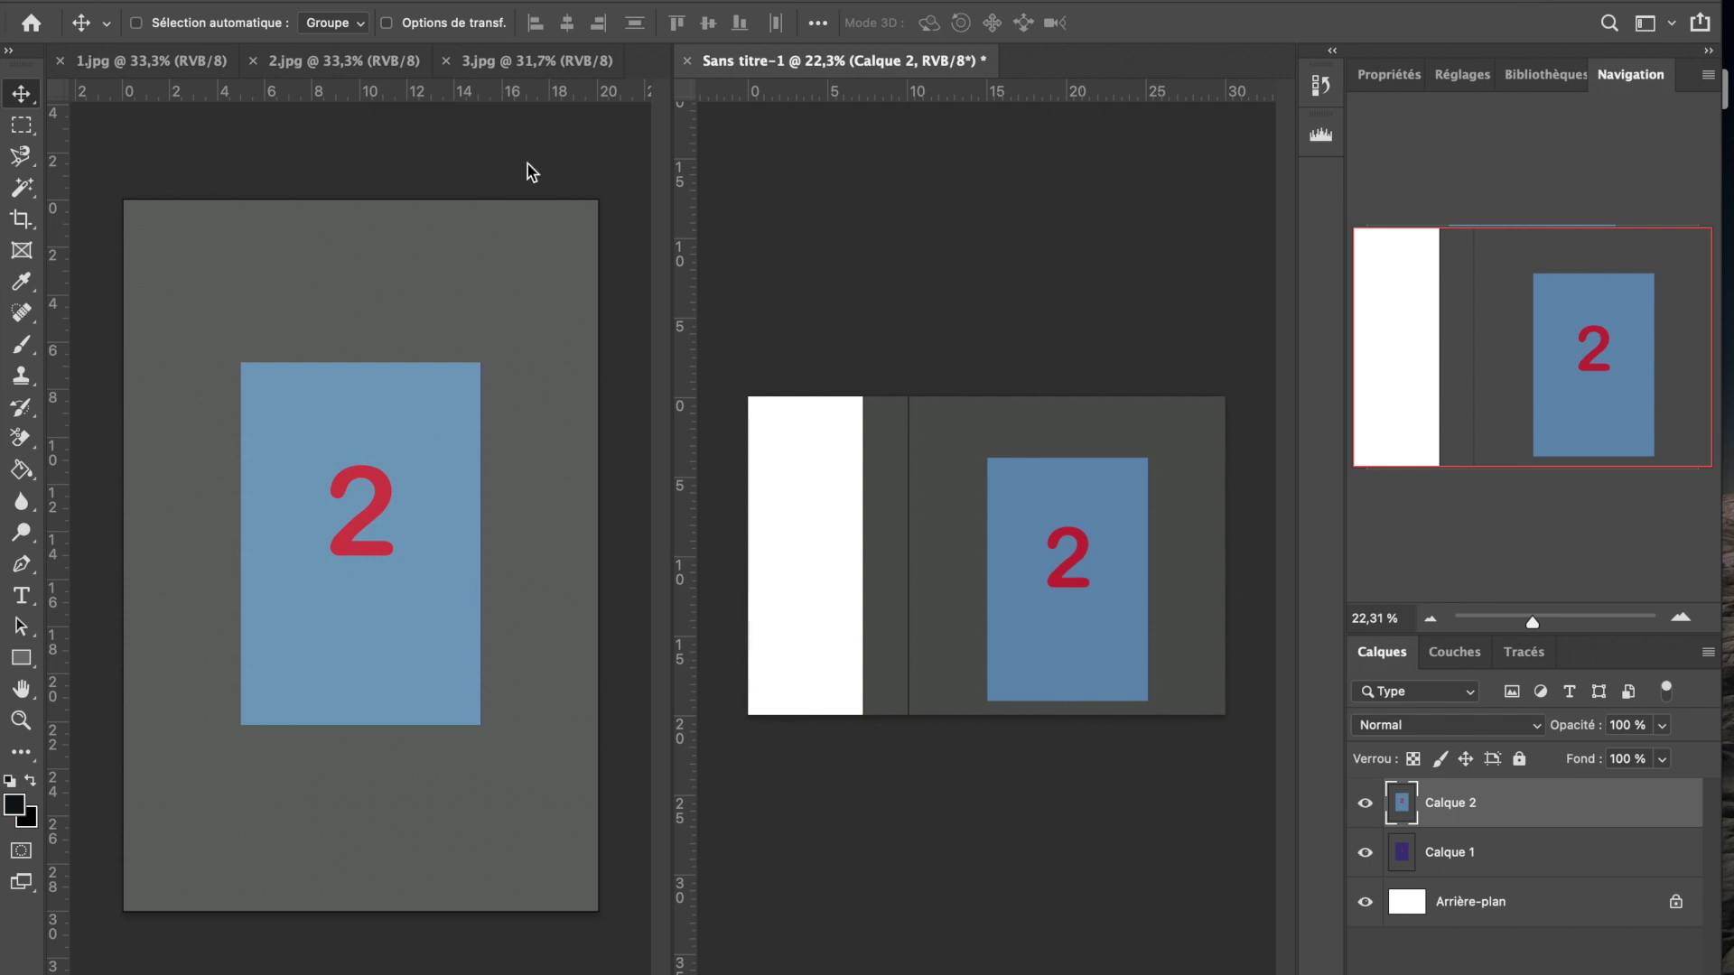
Copy the yellow image 3.jpg into the triptych document as a new layer above the blue one.
left_click(512, 69)
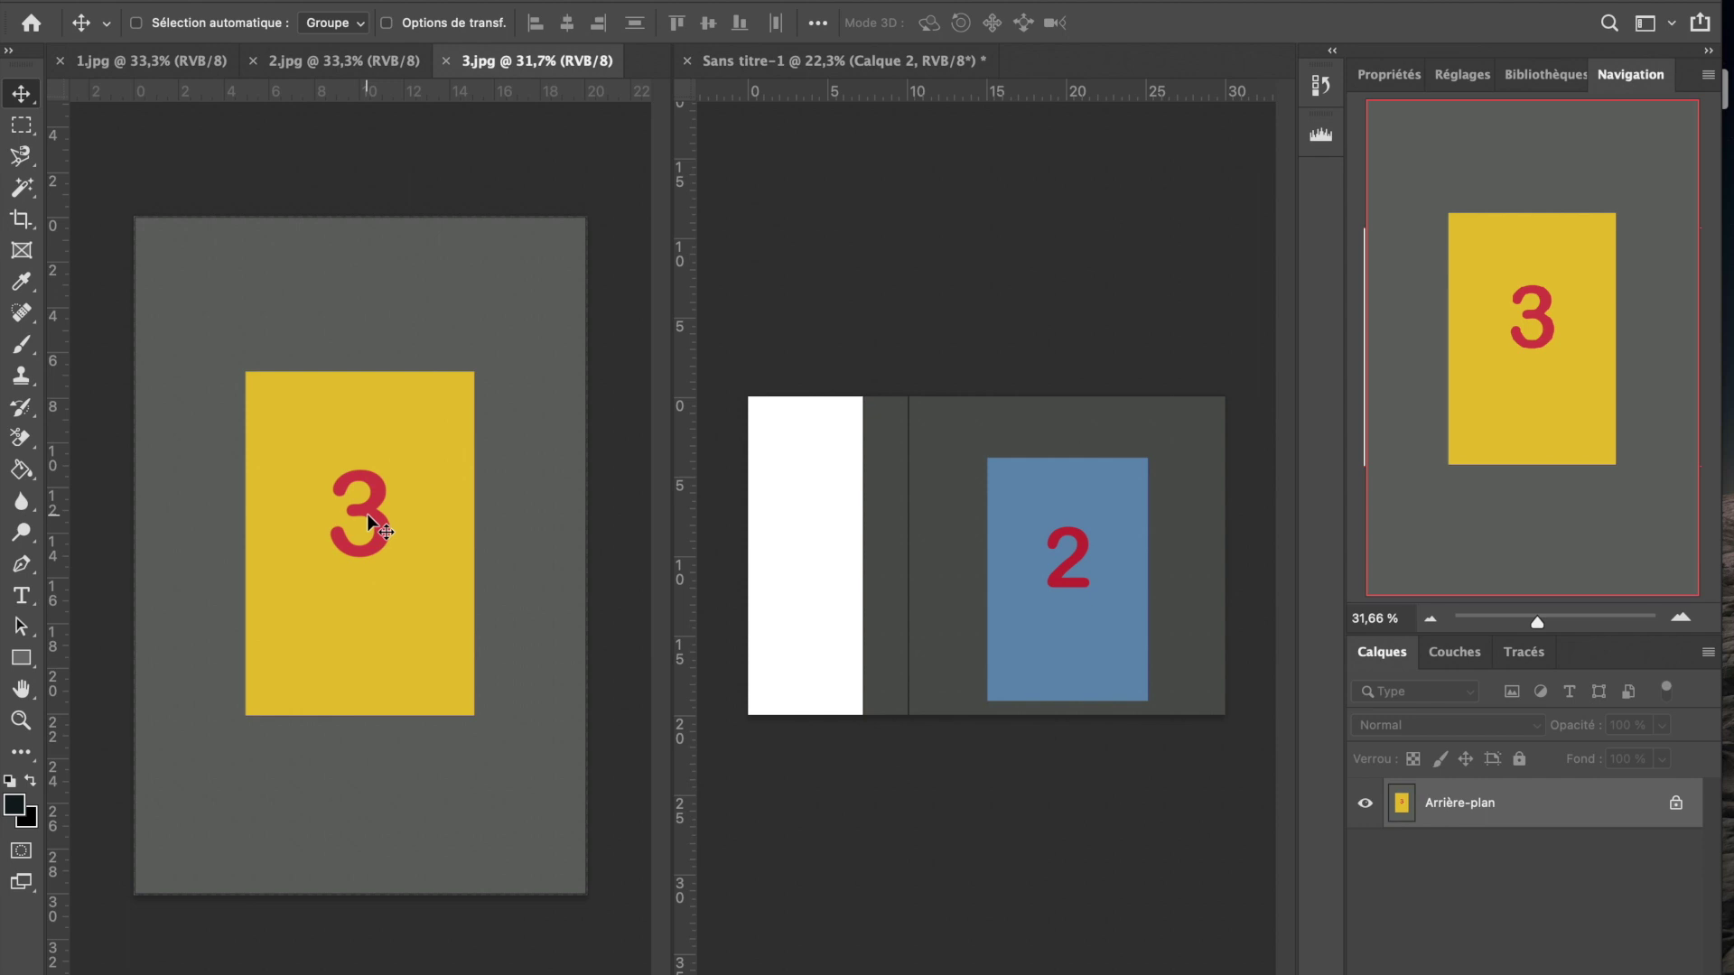
left_click_drag(370, 521, 862, 565)
left_click_drag(1001, 558, 1000, 558)
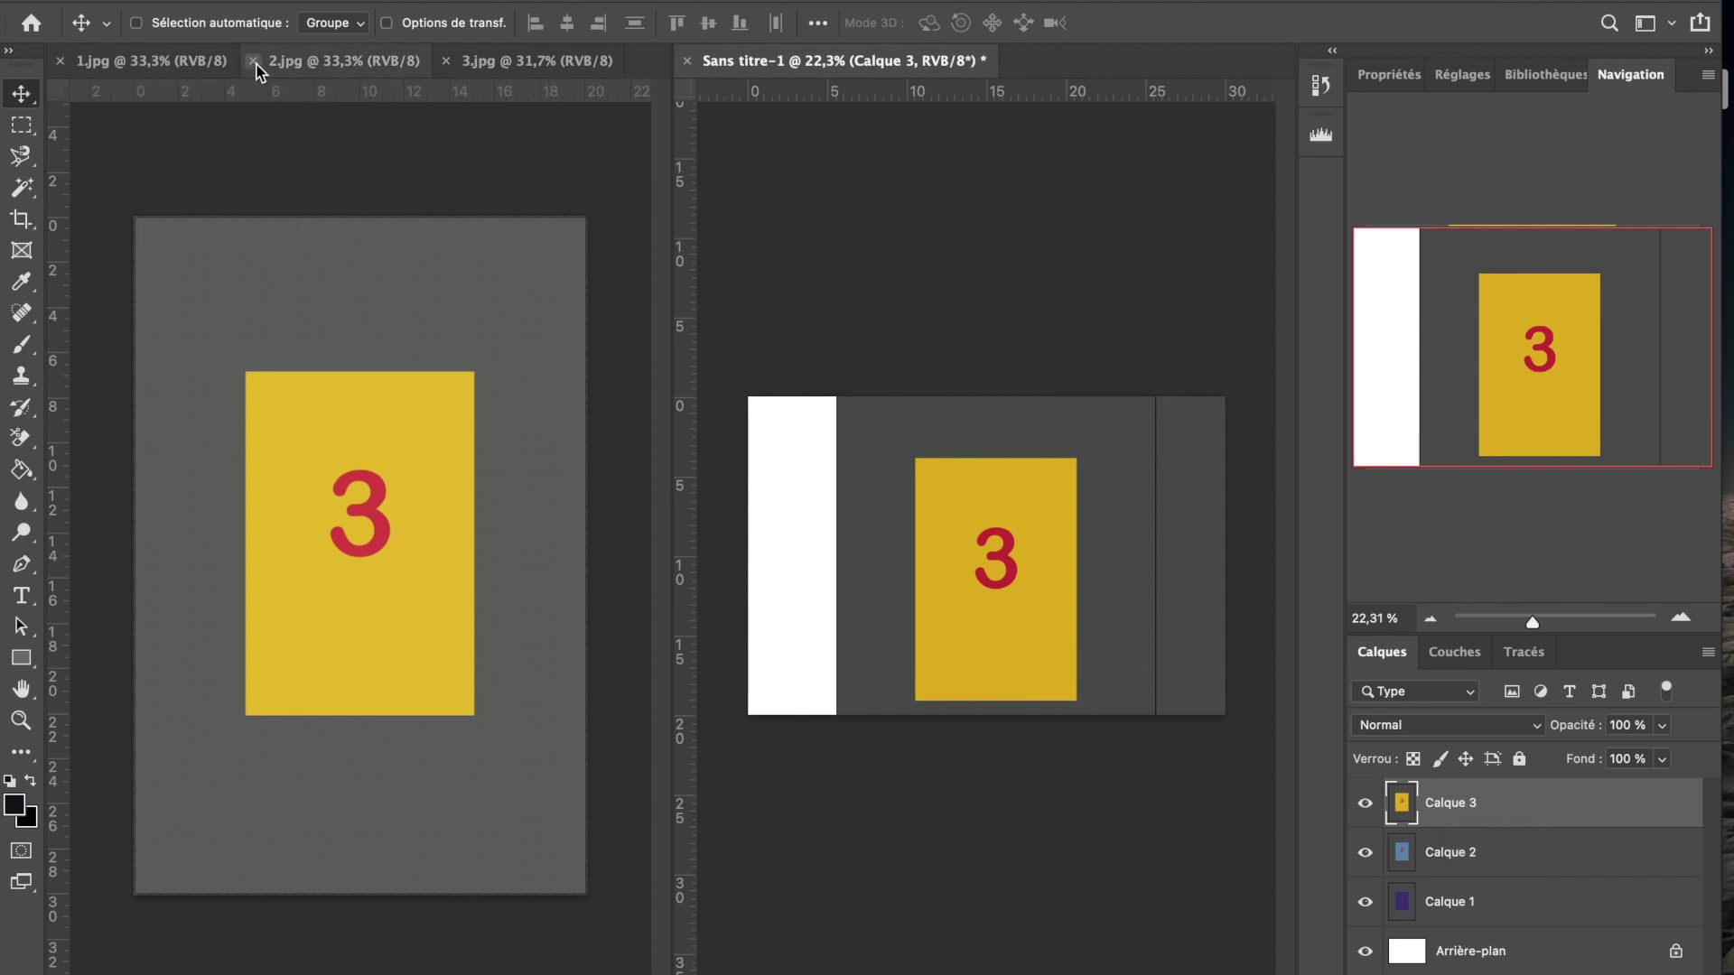
Close the source images 1.jpg, 2.jpg and 3.jpg, keeping only the triptych document open.
left_click(62, 62)
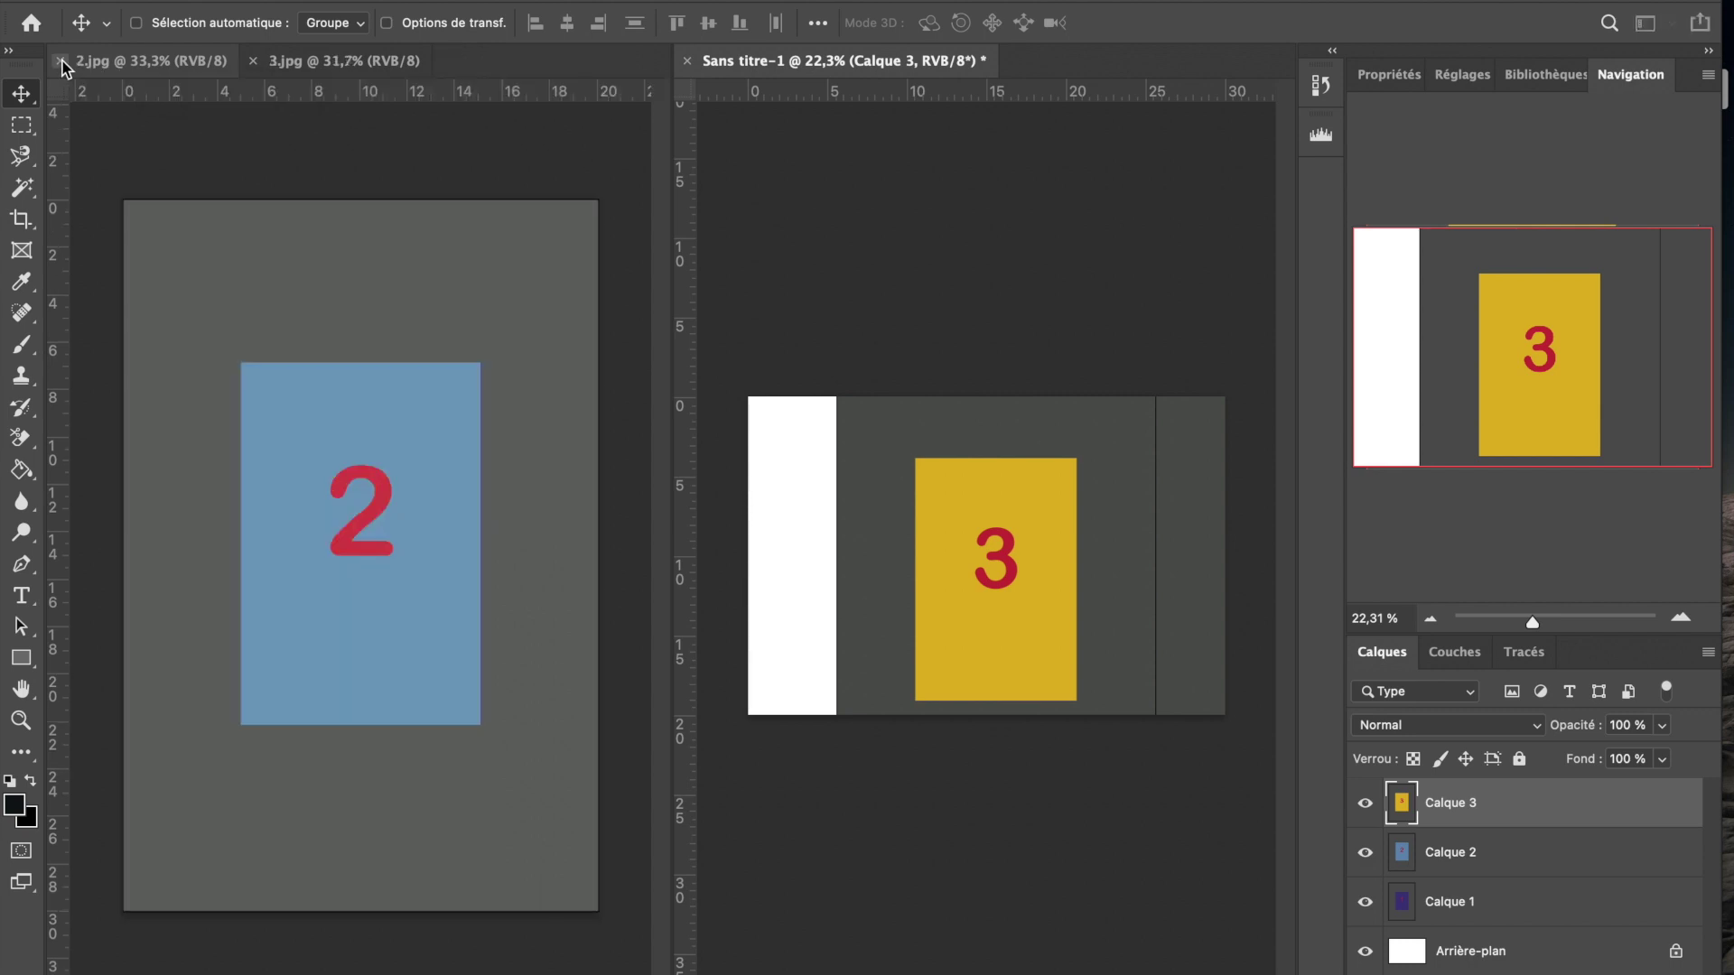
left_click(61, 62)
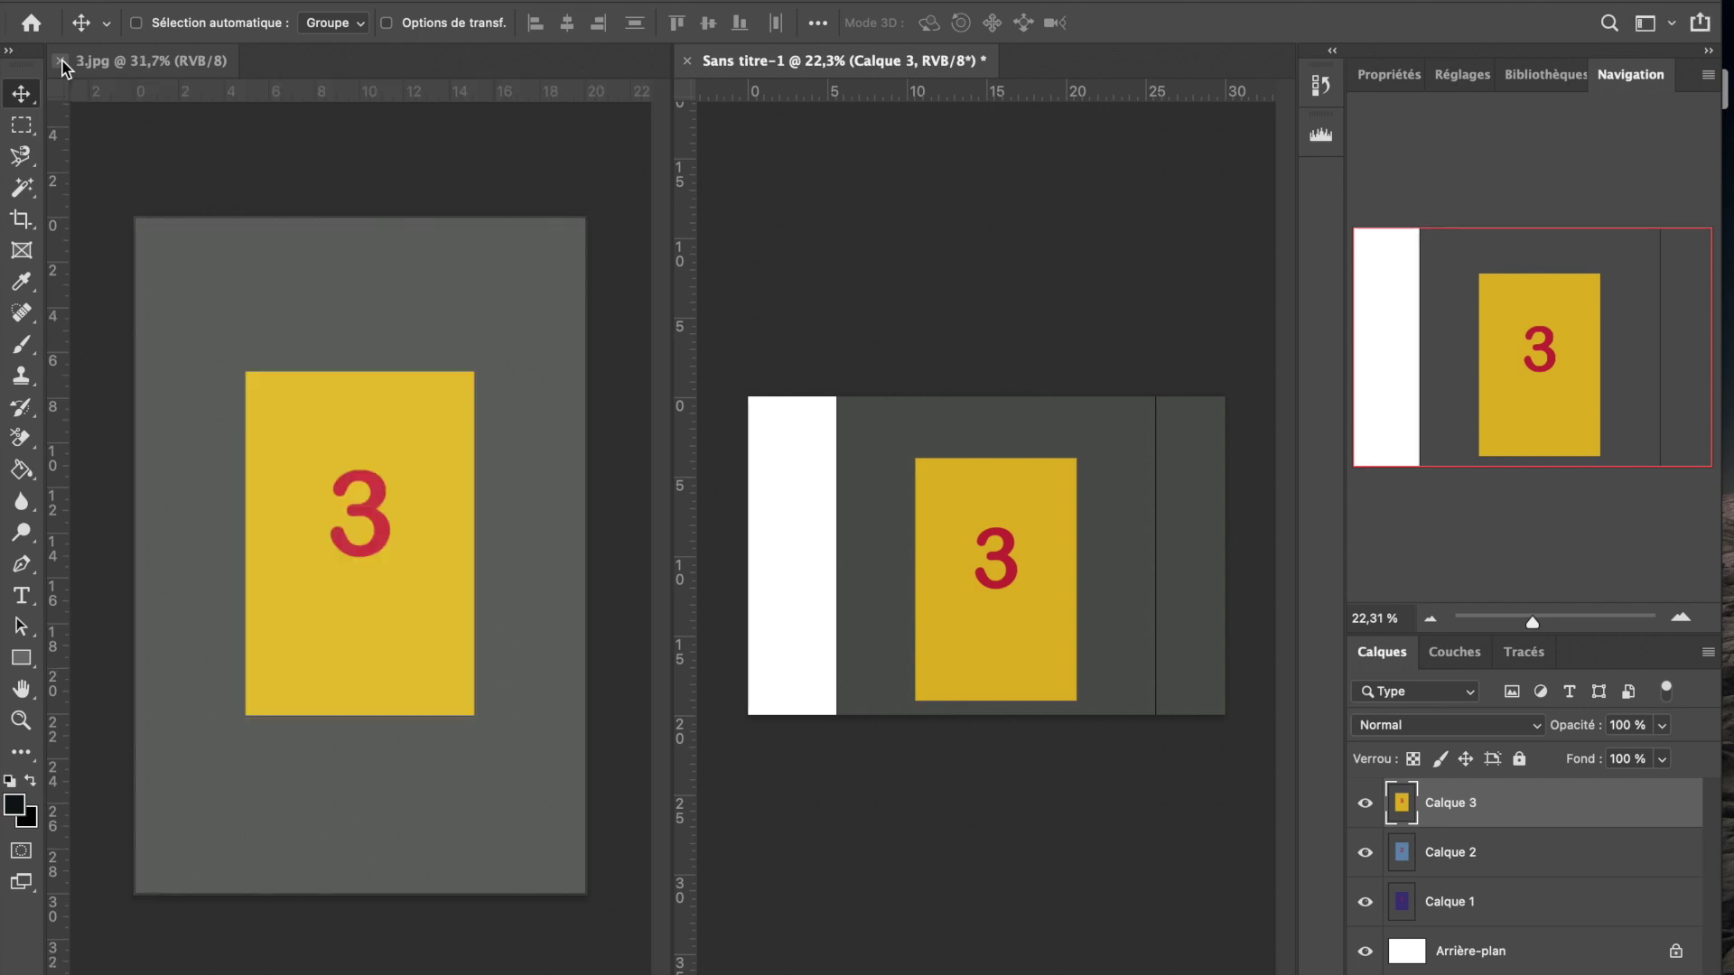
left_click(61, 61)
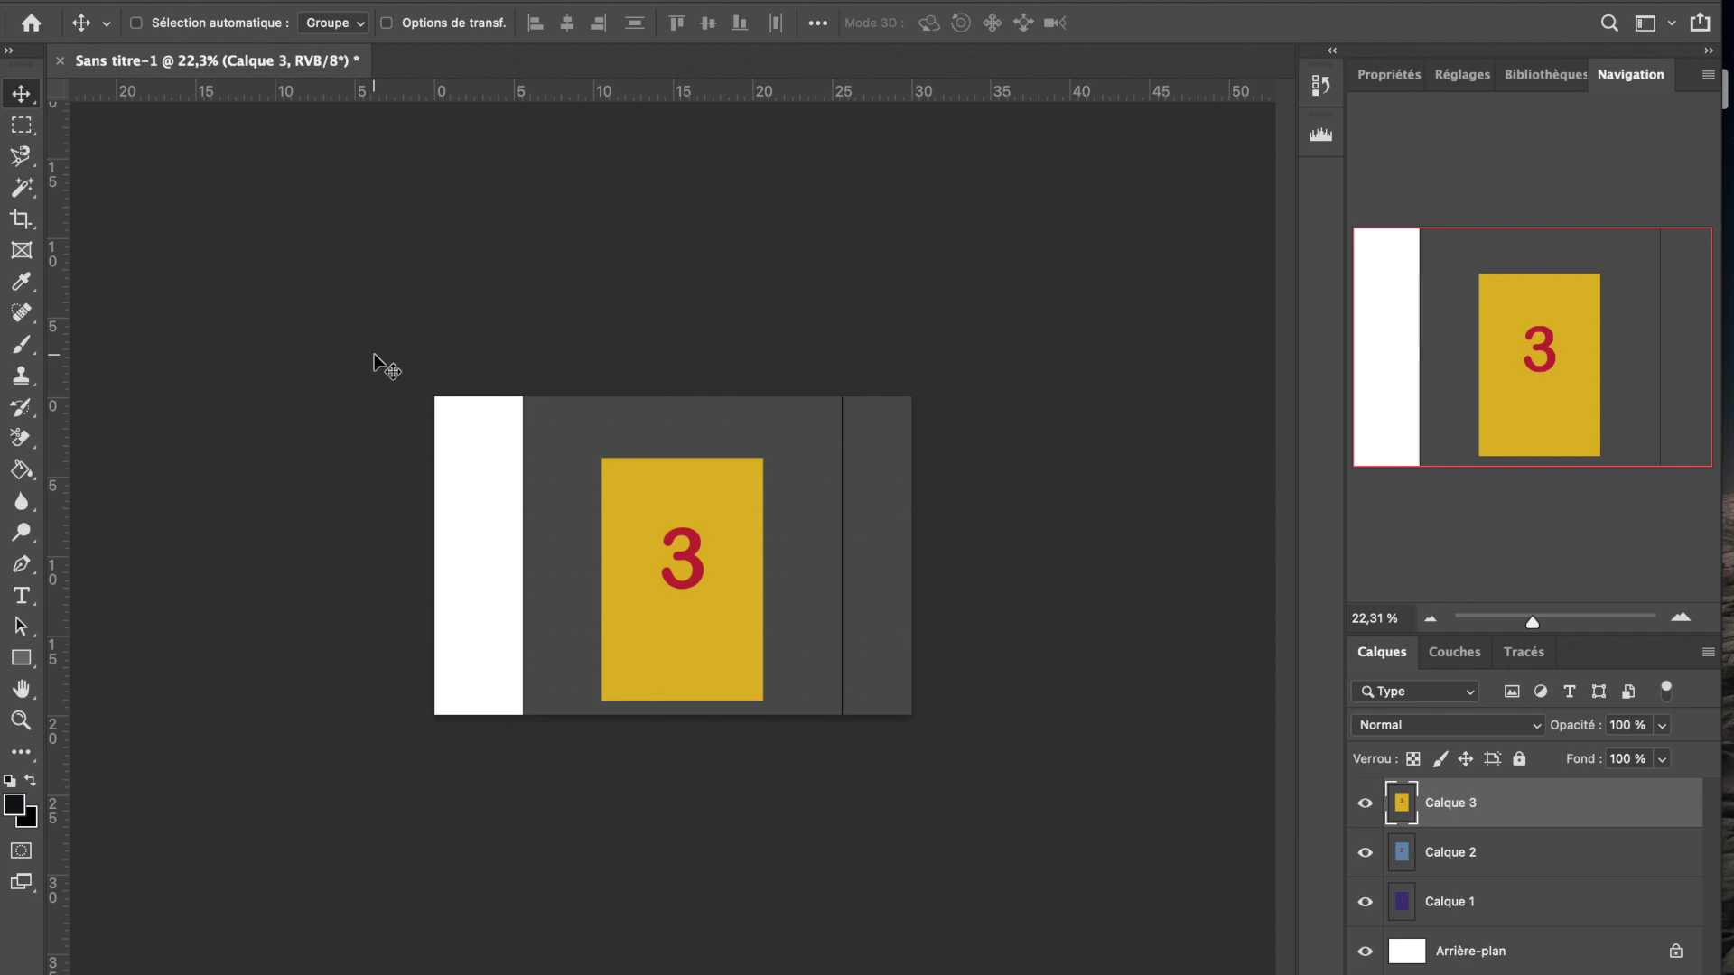
Move the layer Calque 1 to the top of the layer stack and back below Calque 2.
scroll(520, 478, "up", 5)
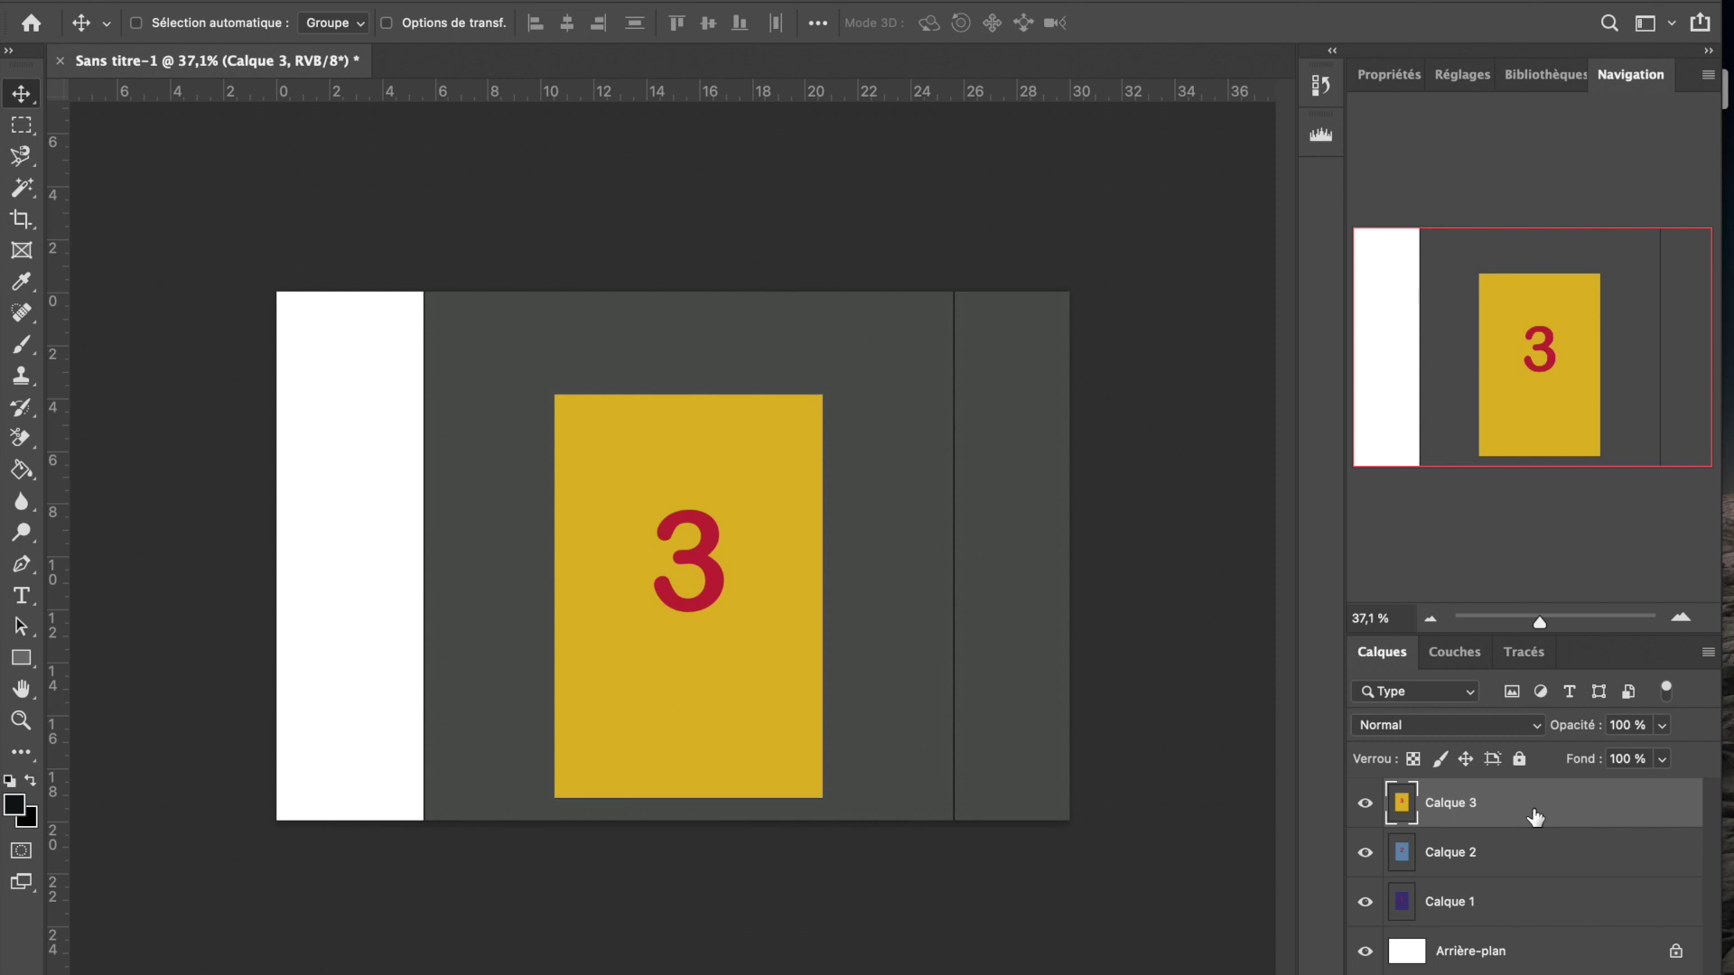
left_click(1456, 906)
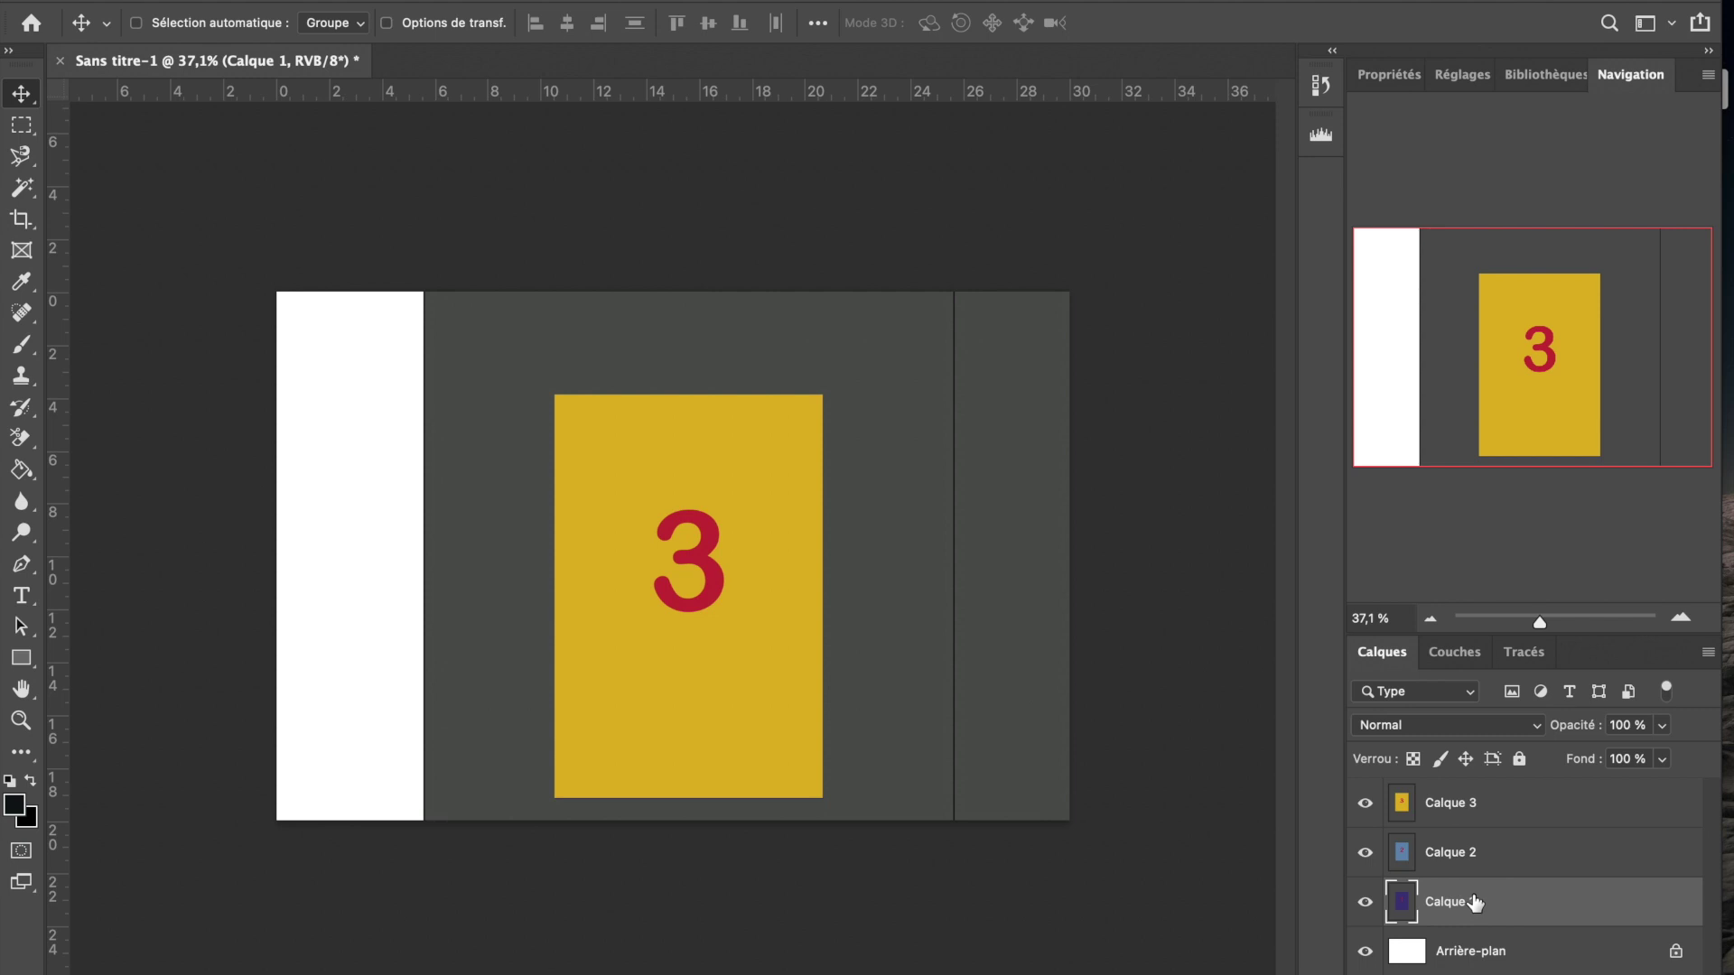
left_click_drag(1474, 899, 1464, 802)
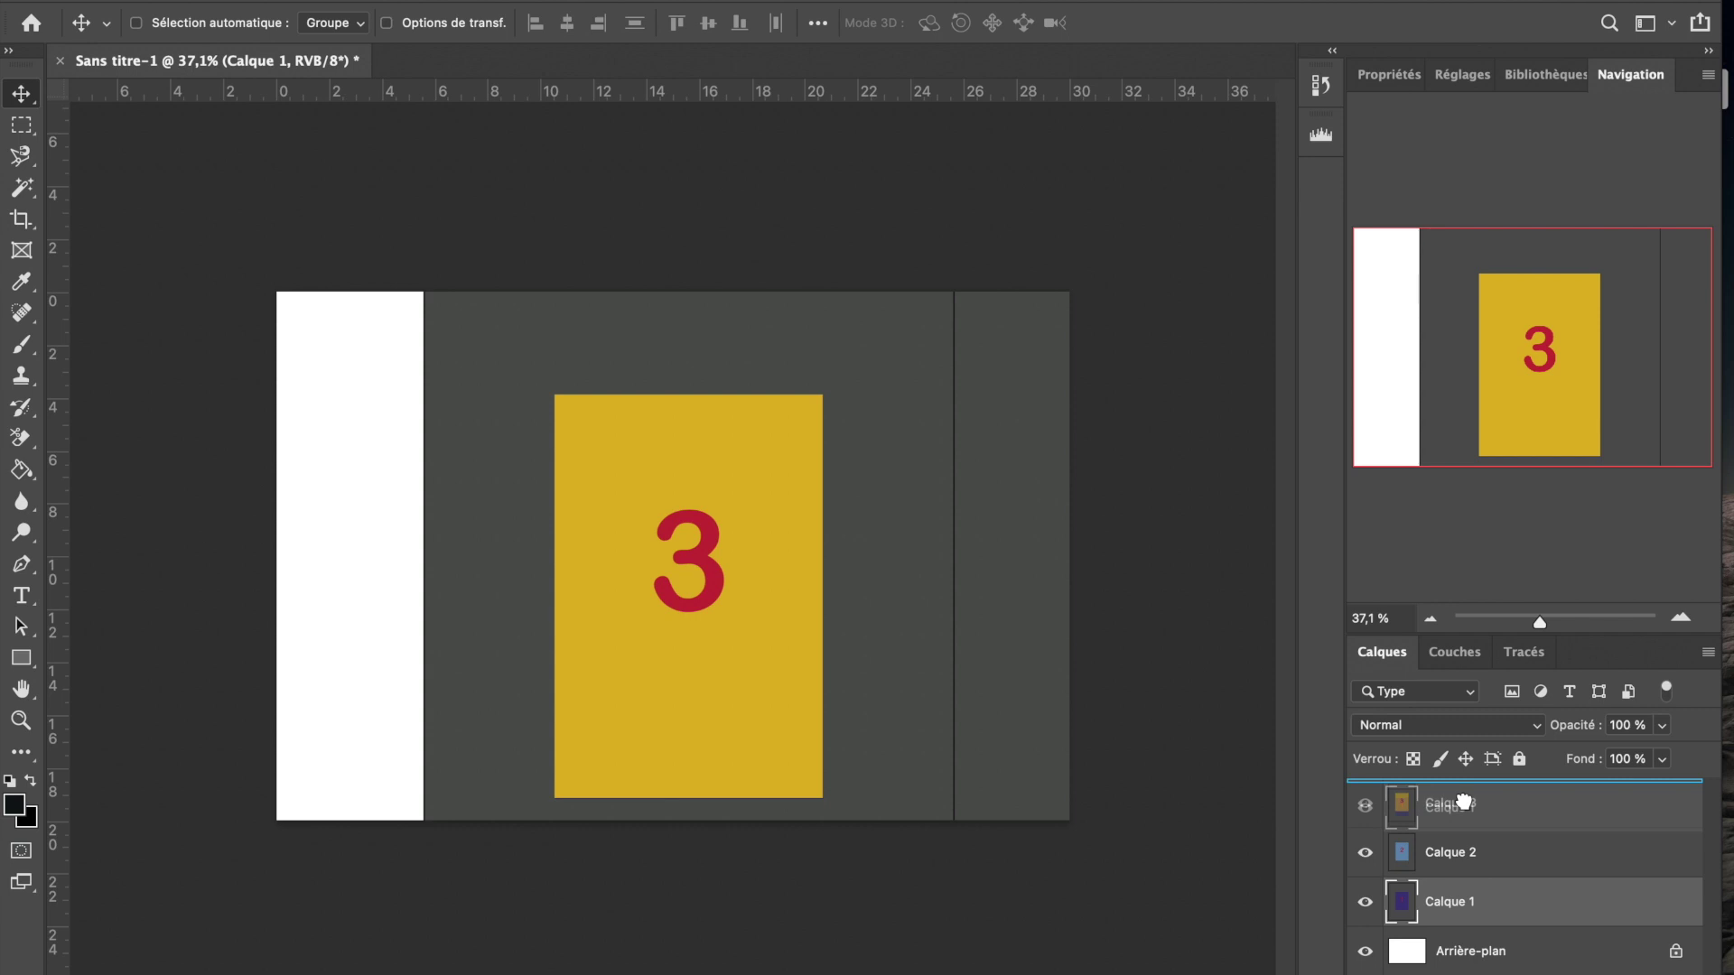
left_click_drag(1464, 802, 1467, 809)
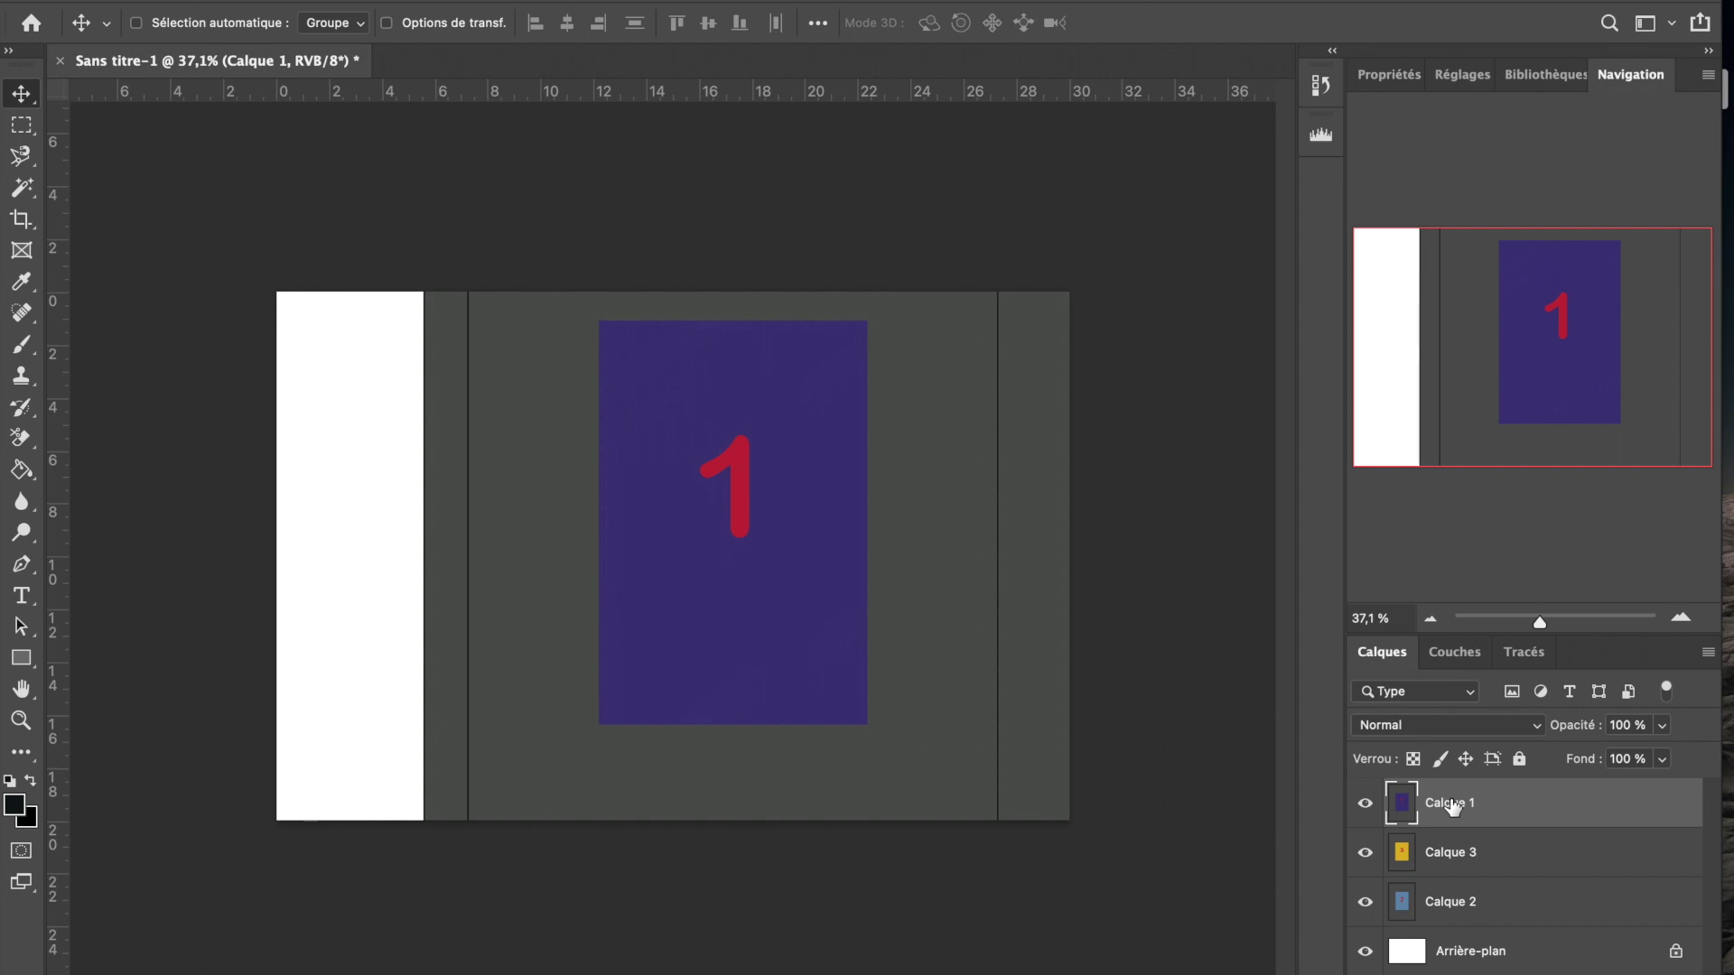
left_click_drag(1451, 806, 1446, 917)
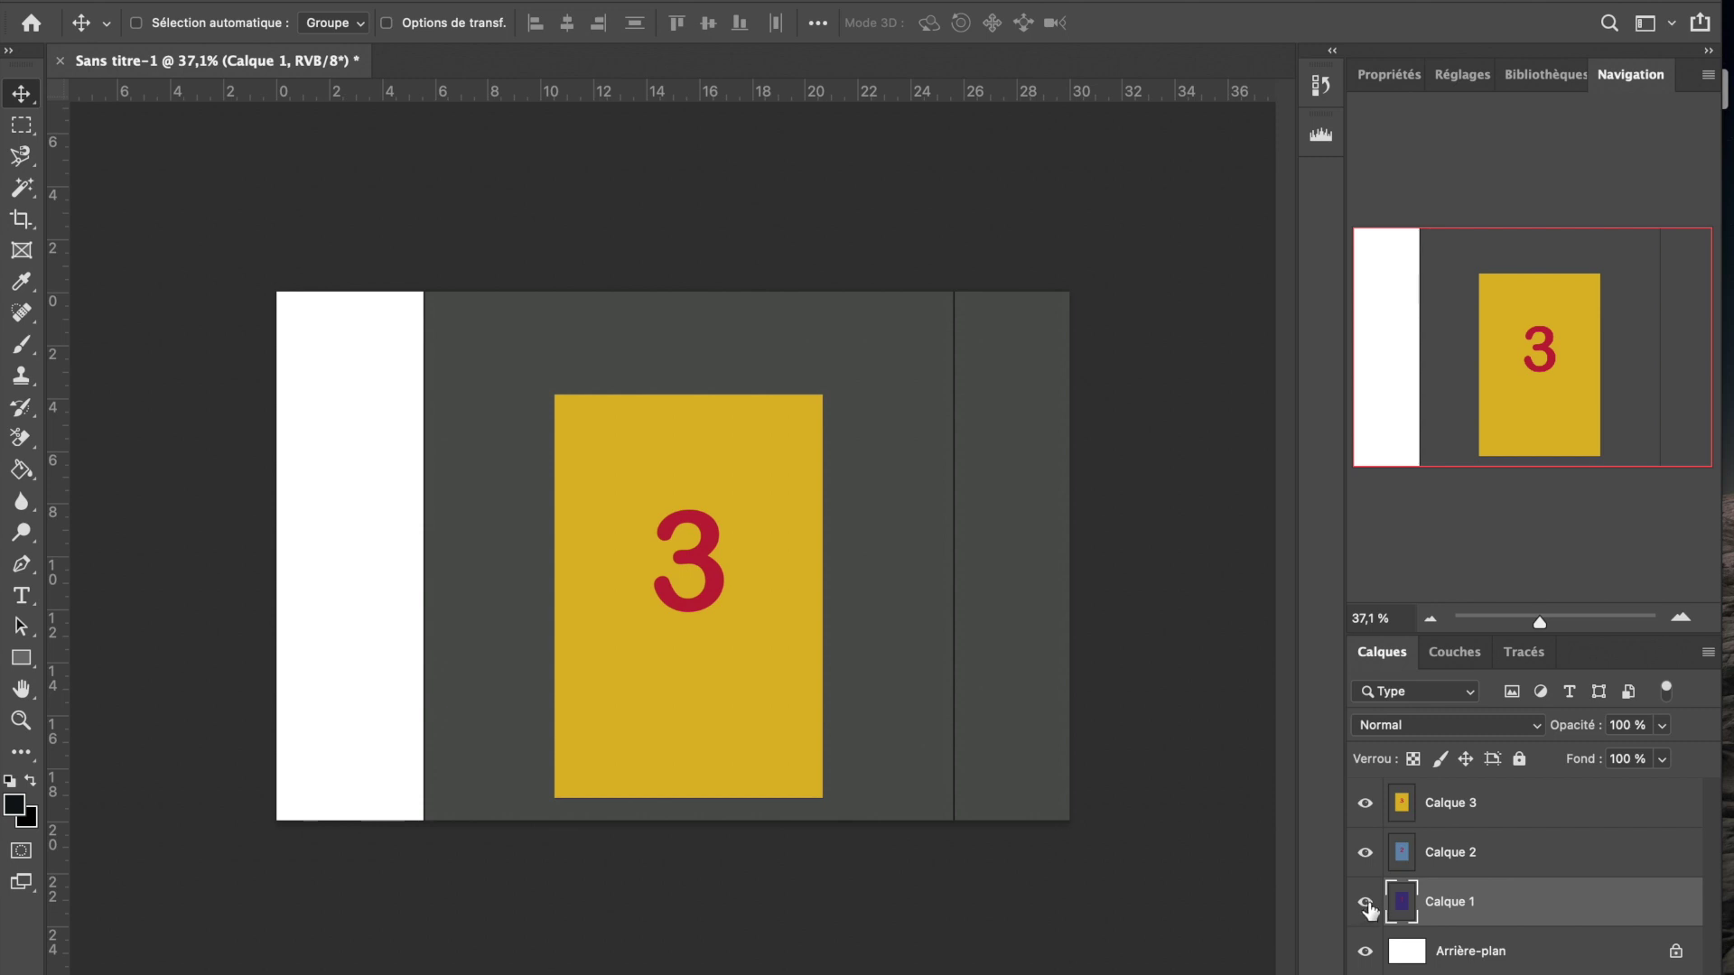
Hide Calque 3, Calque 2, Calque 1 and the background one by one to examine what lies beneath, and show all four again.
left_click(1365, 804)
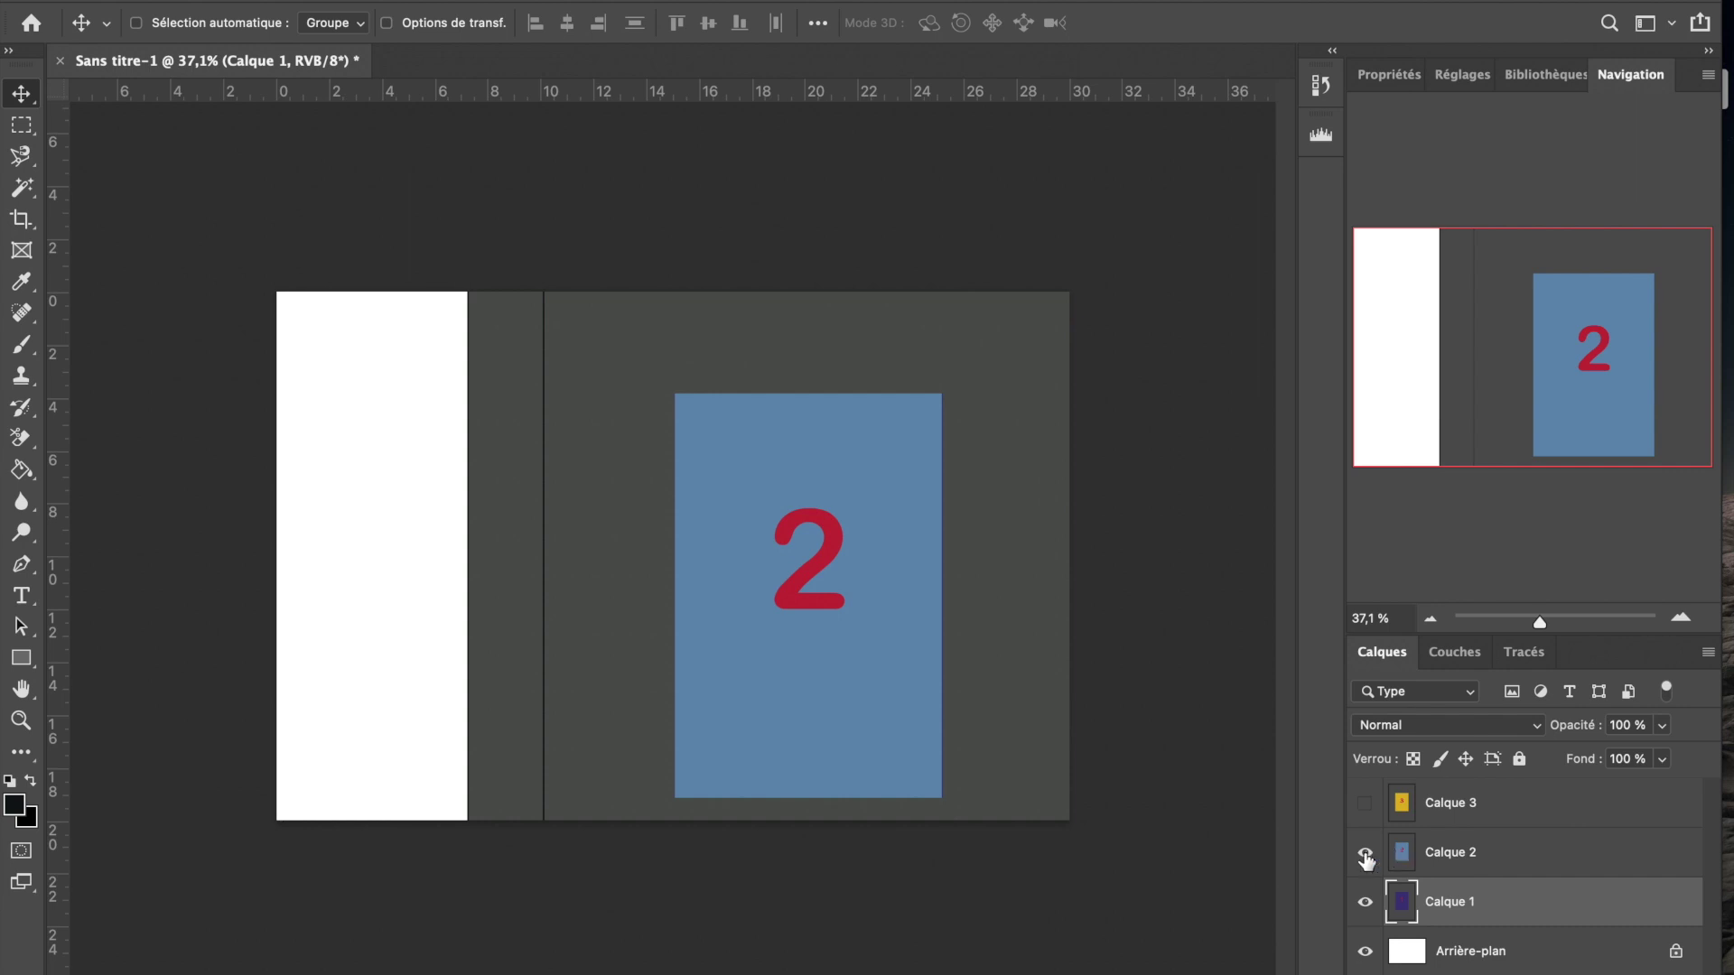
left_click(1365, 853)
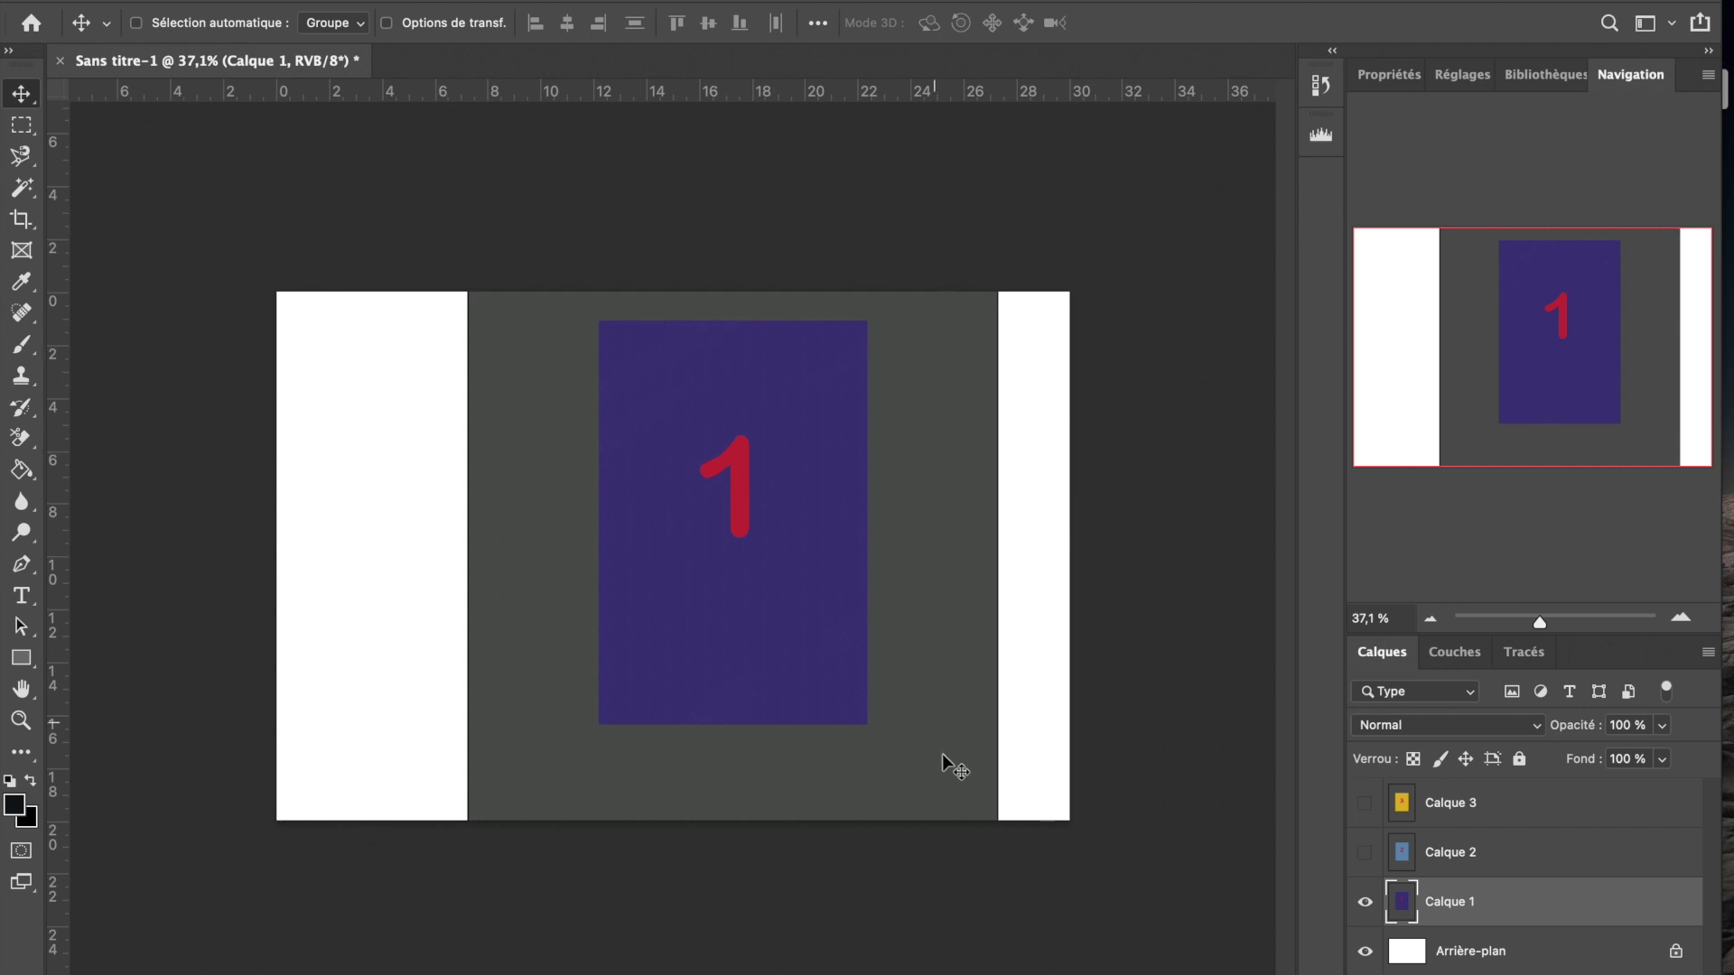
left_click(1365, 903)
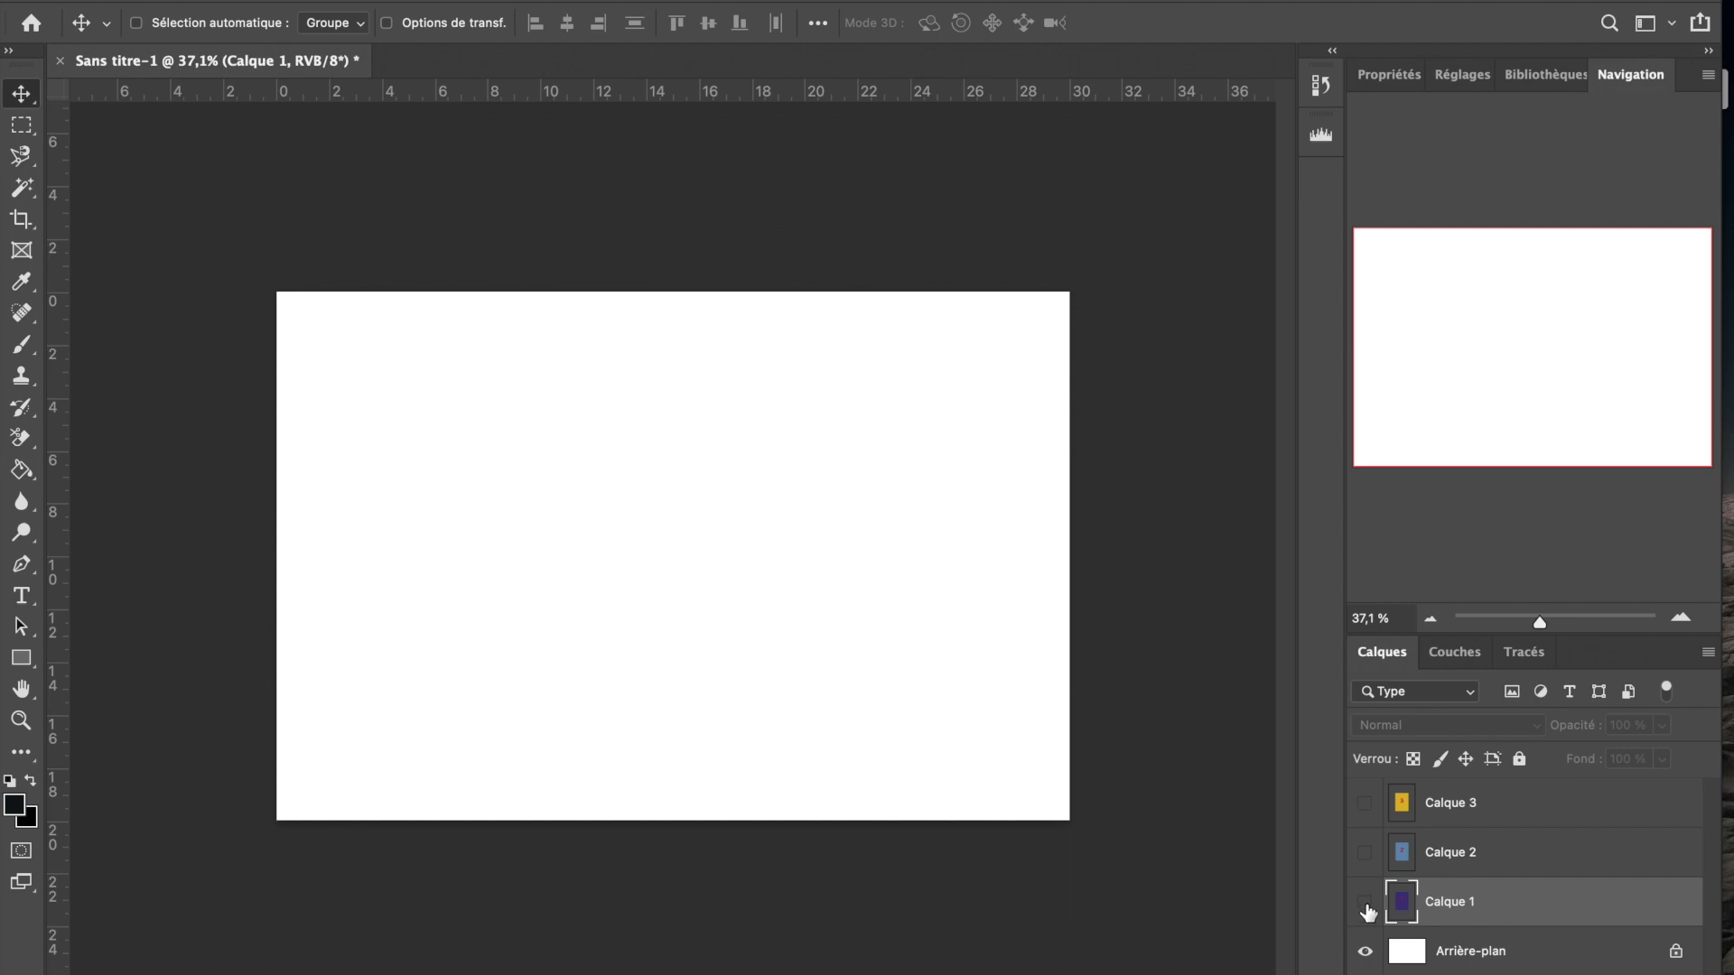
left_click(1365, 953)
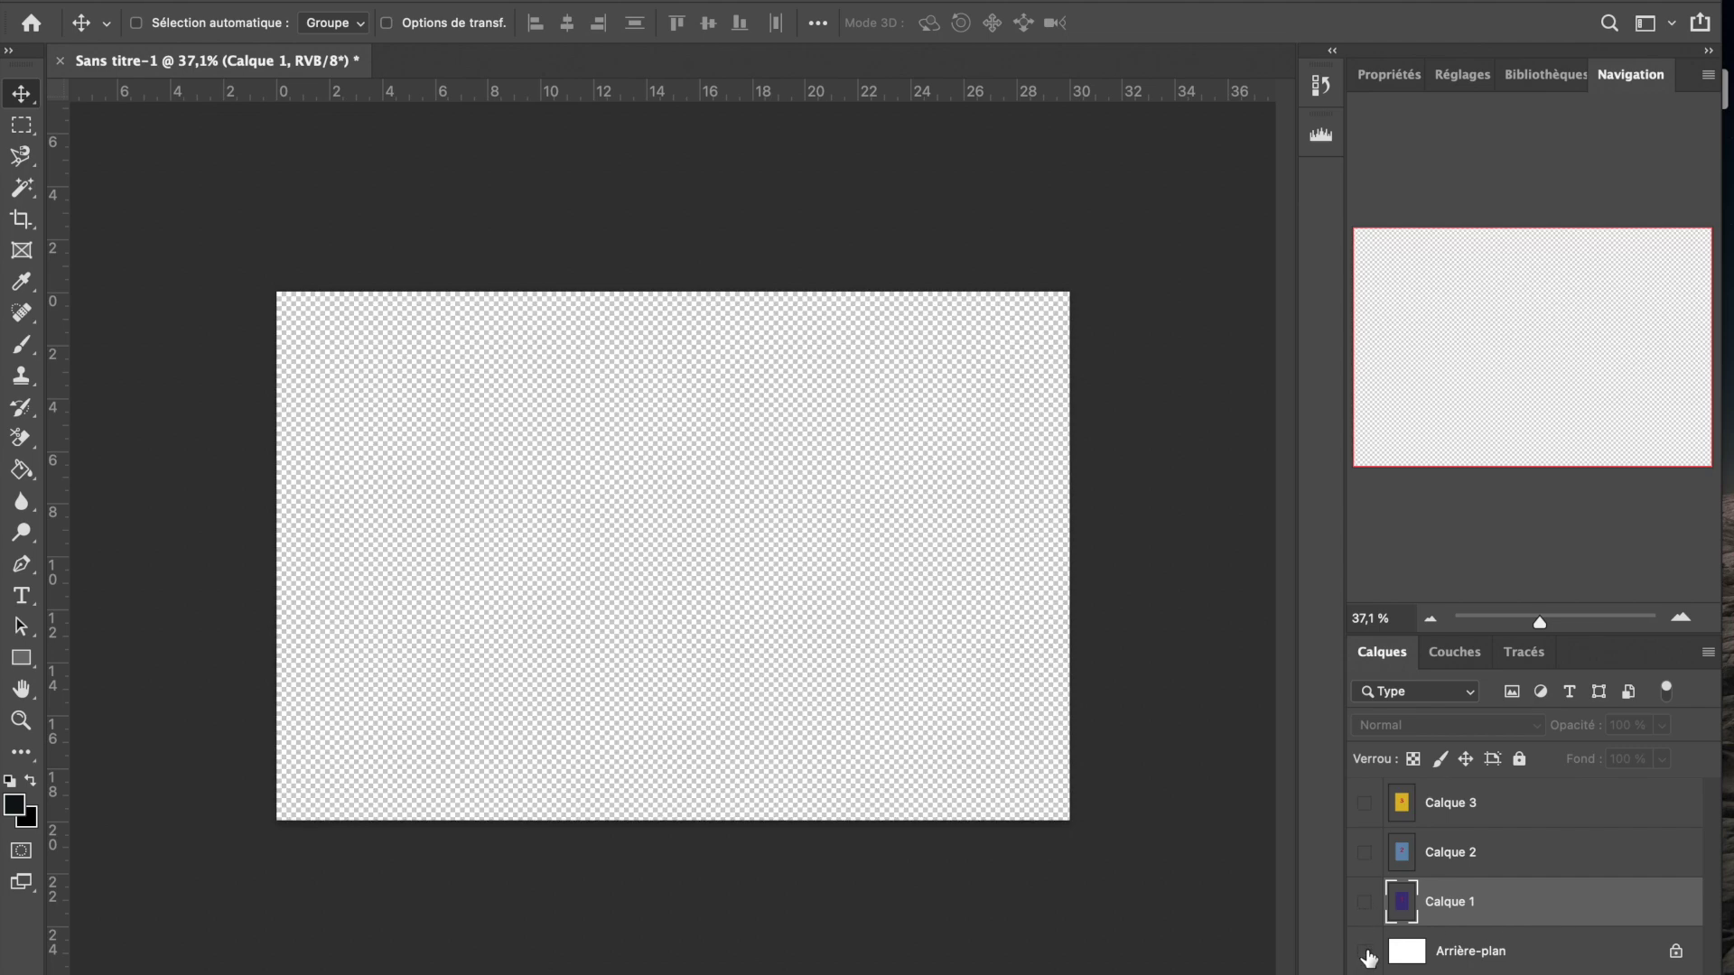
scroll(700, 449, "up", 3)
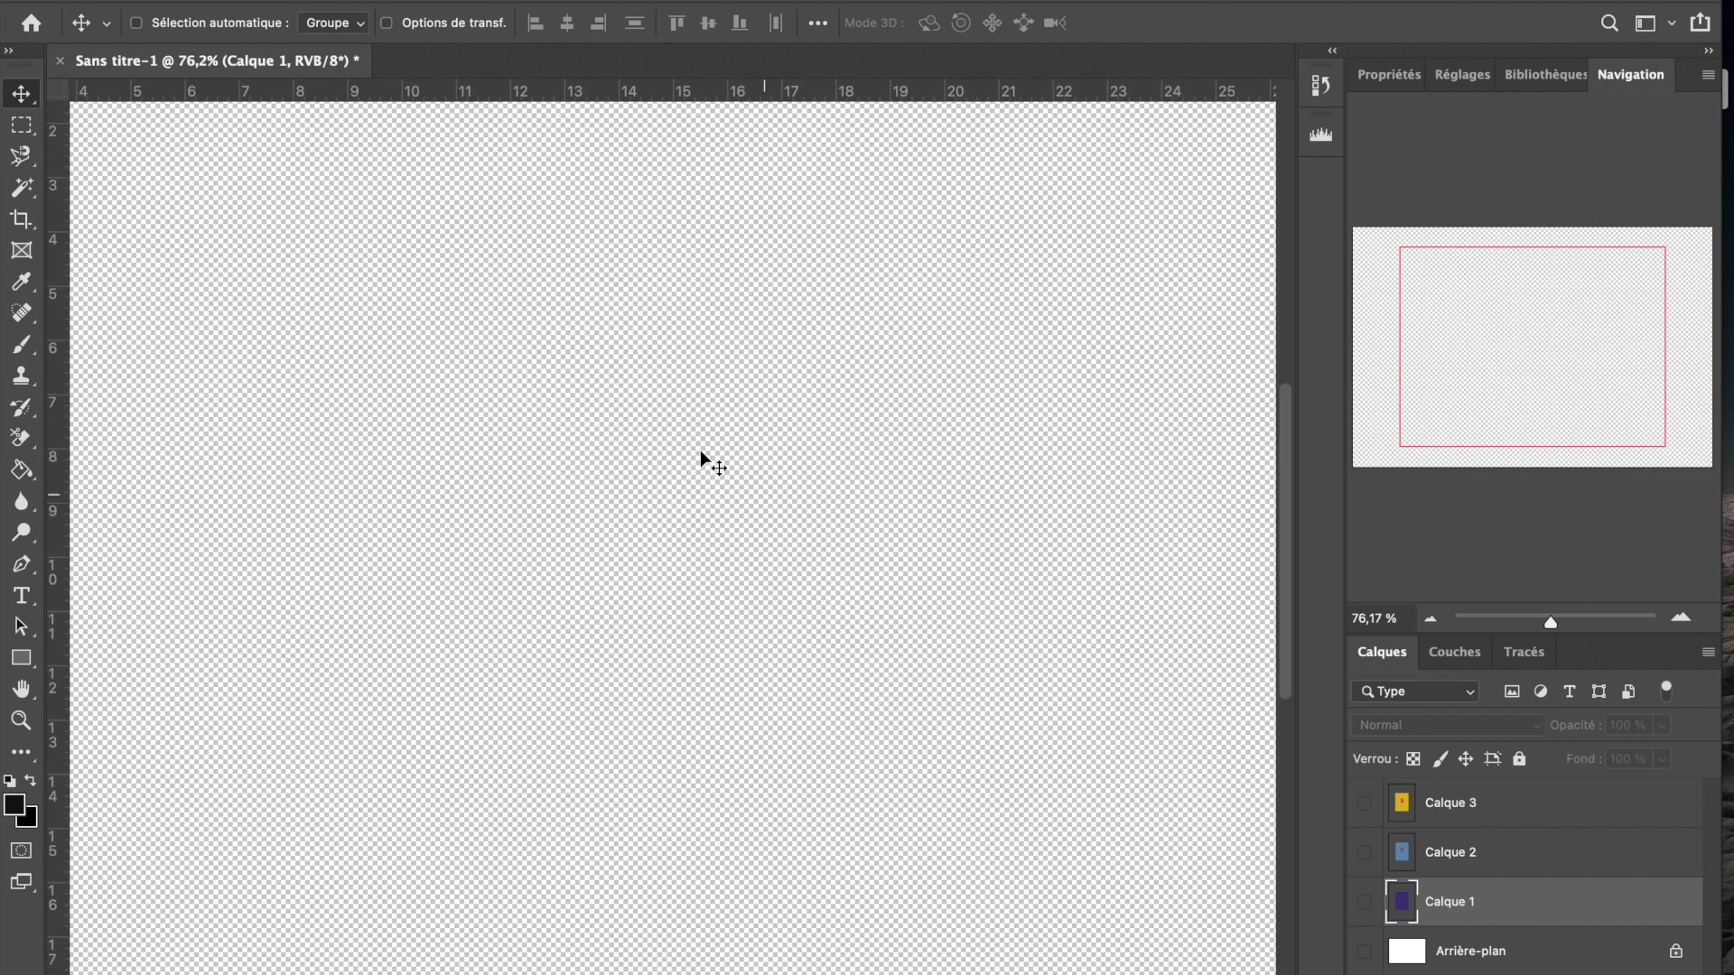
scroll(701, 434, "down", 4)
scroll(705, 435, "down", 2)
scroll(705, 435, "up", 1)
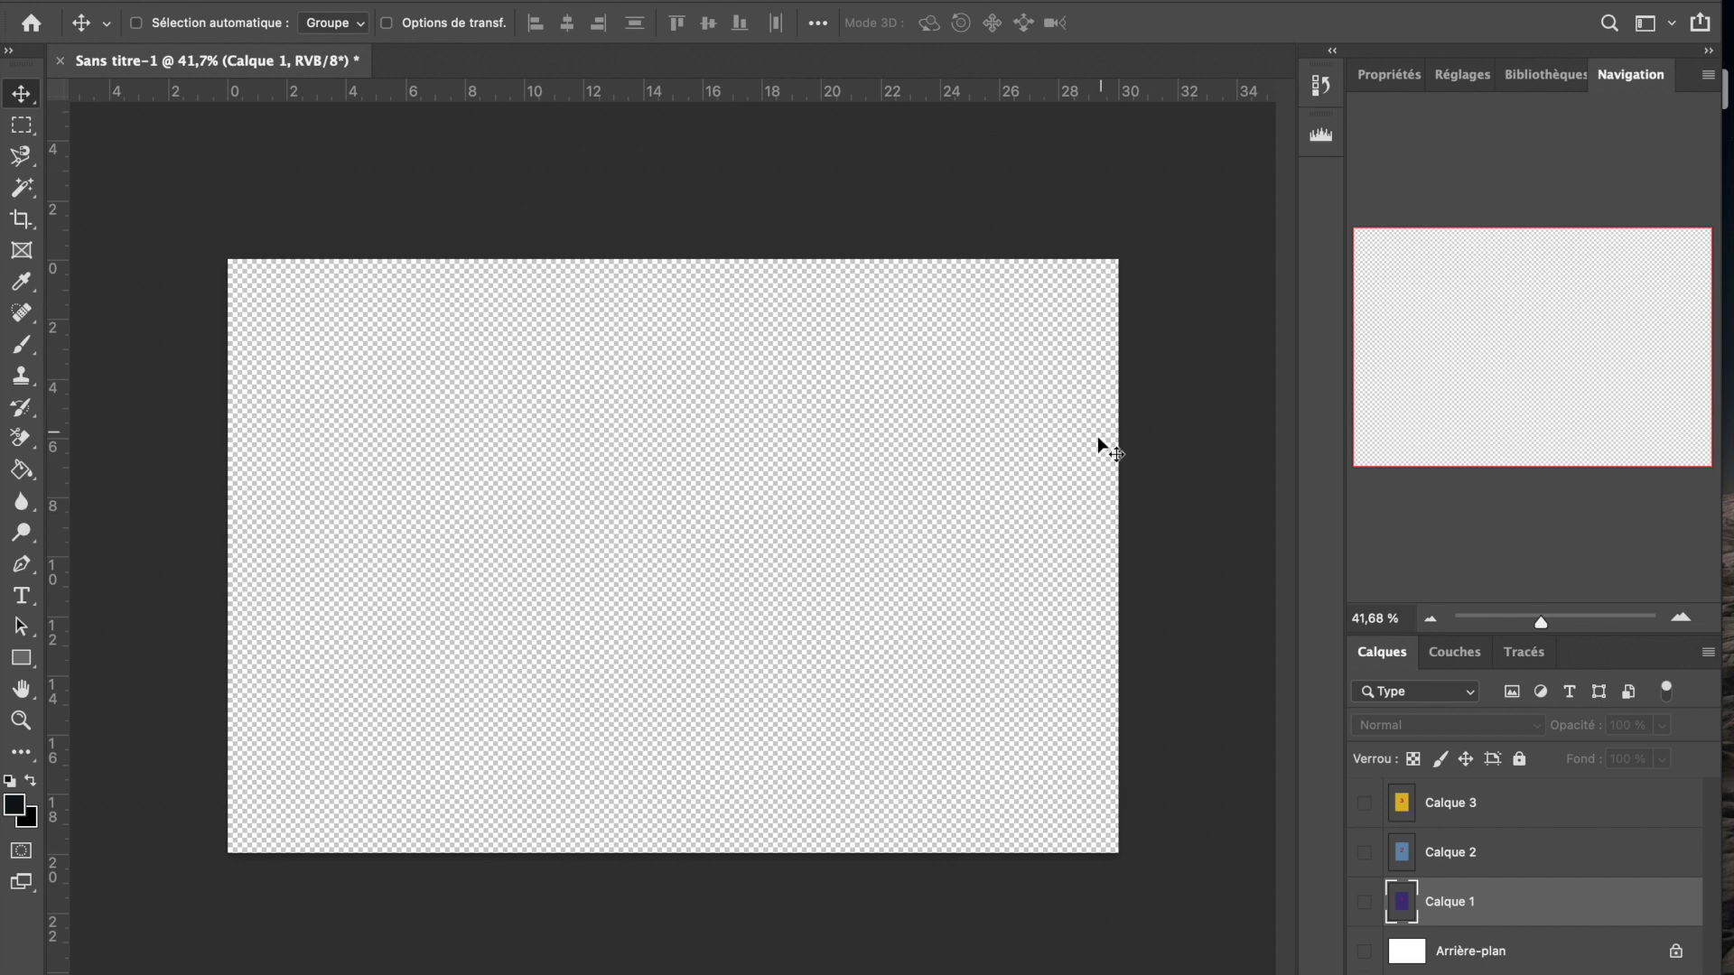
left_click(1364, 951)
left_click(1365, 901)
left_click(1364, 852)
left_click(1364, 802)
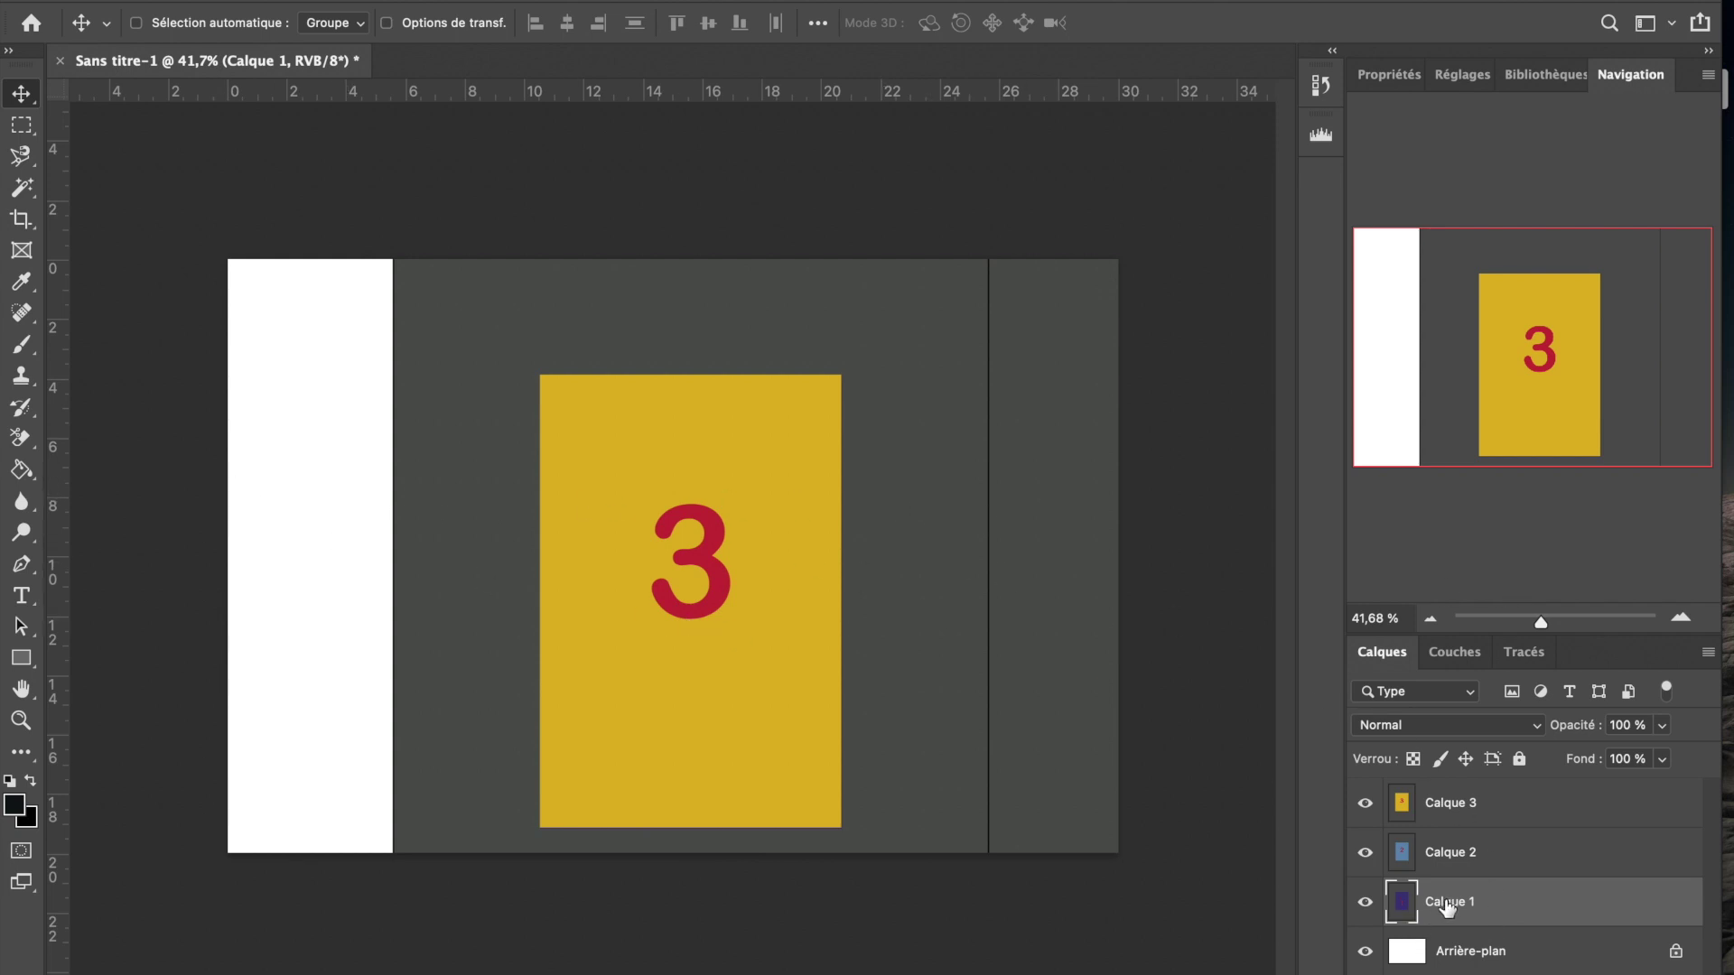
Select the yellow layer Calque 3 and move it about 3 cm up in the document.
left_click(1459, 806)
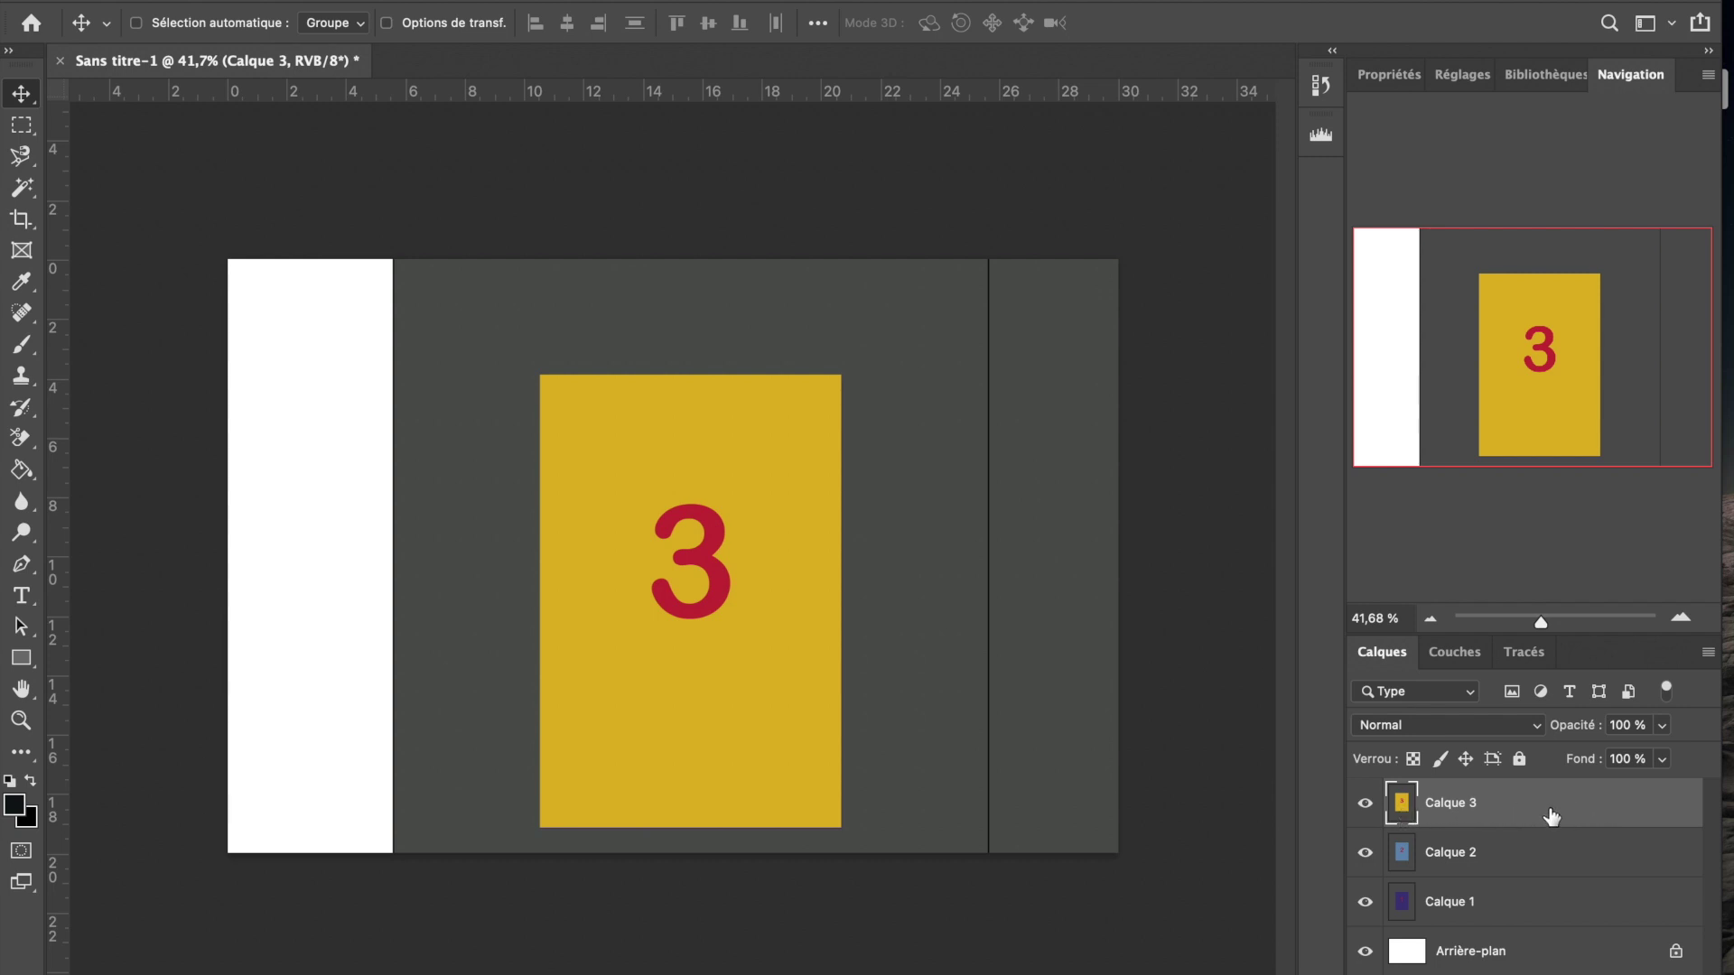
left_click(1506, 863)
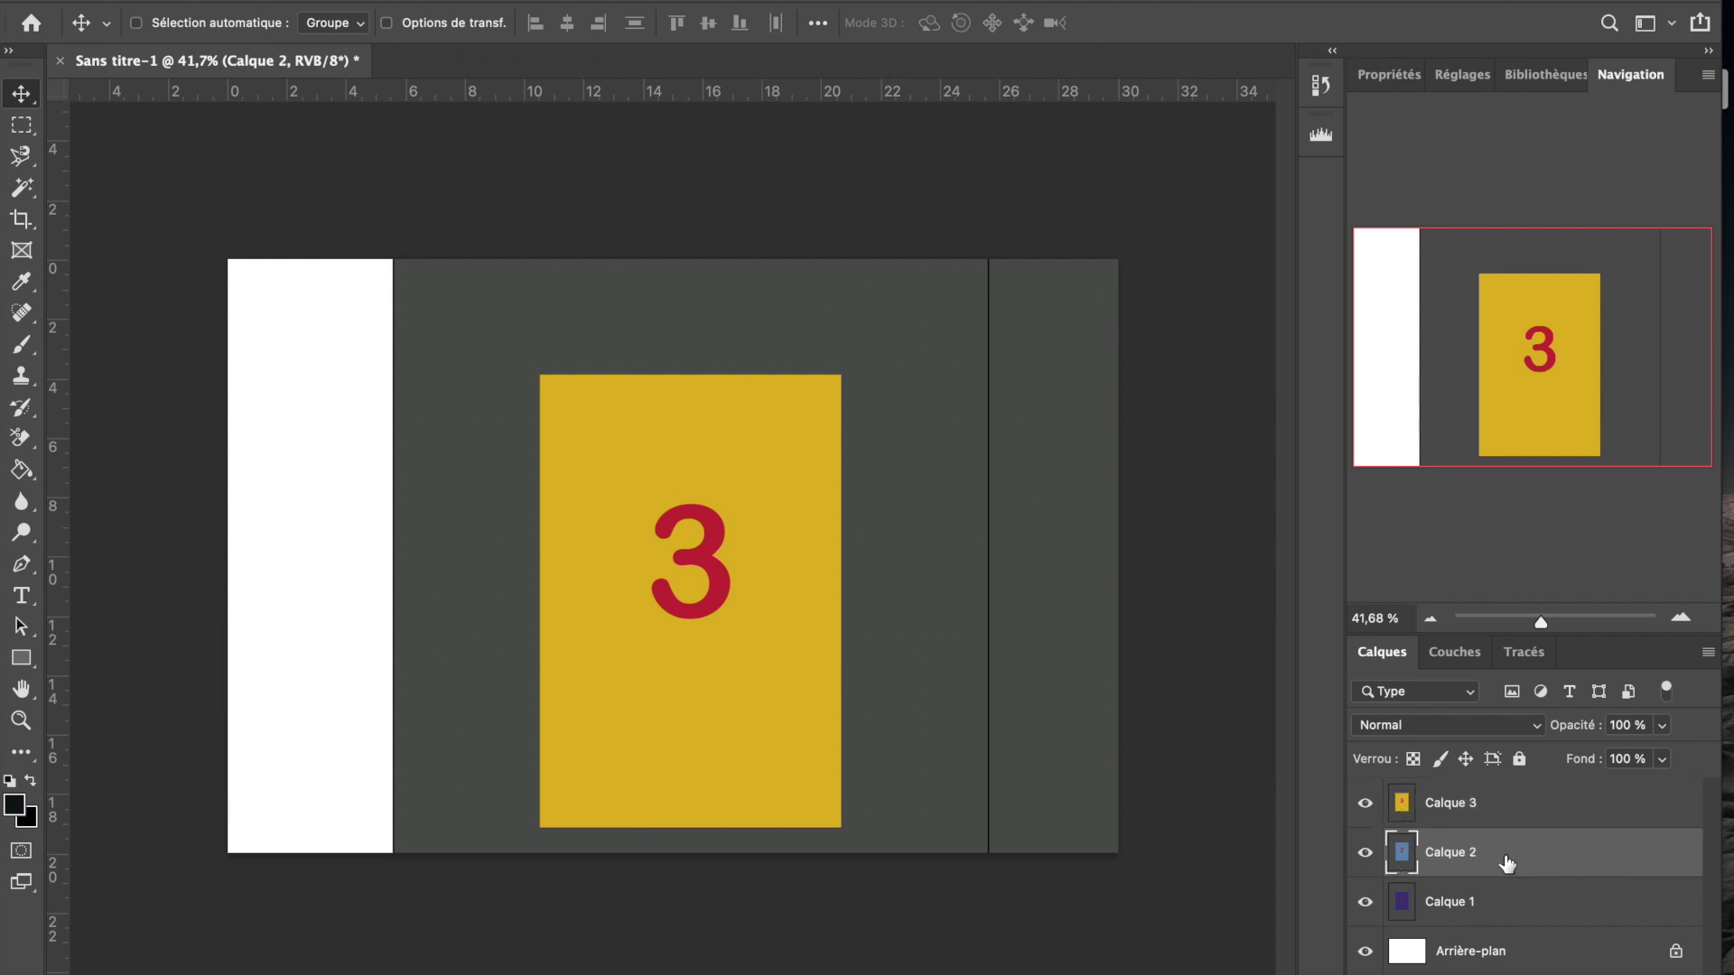
left_click(1547, 810)
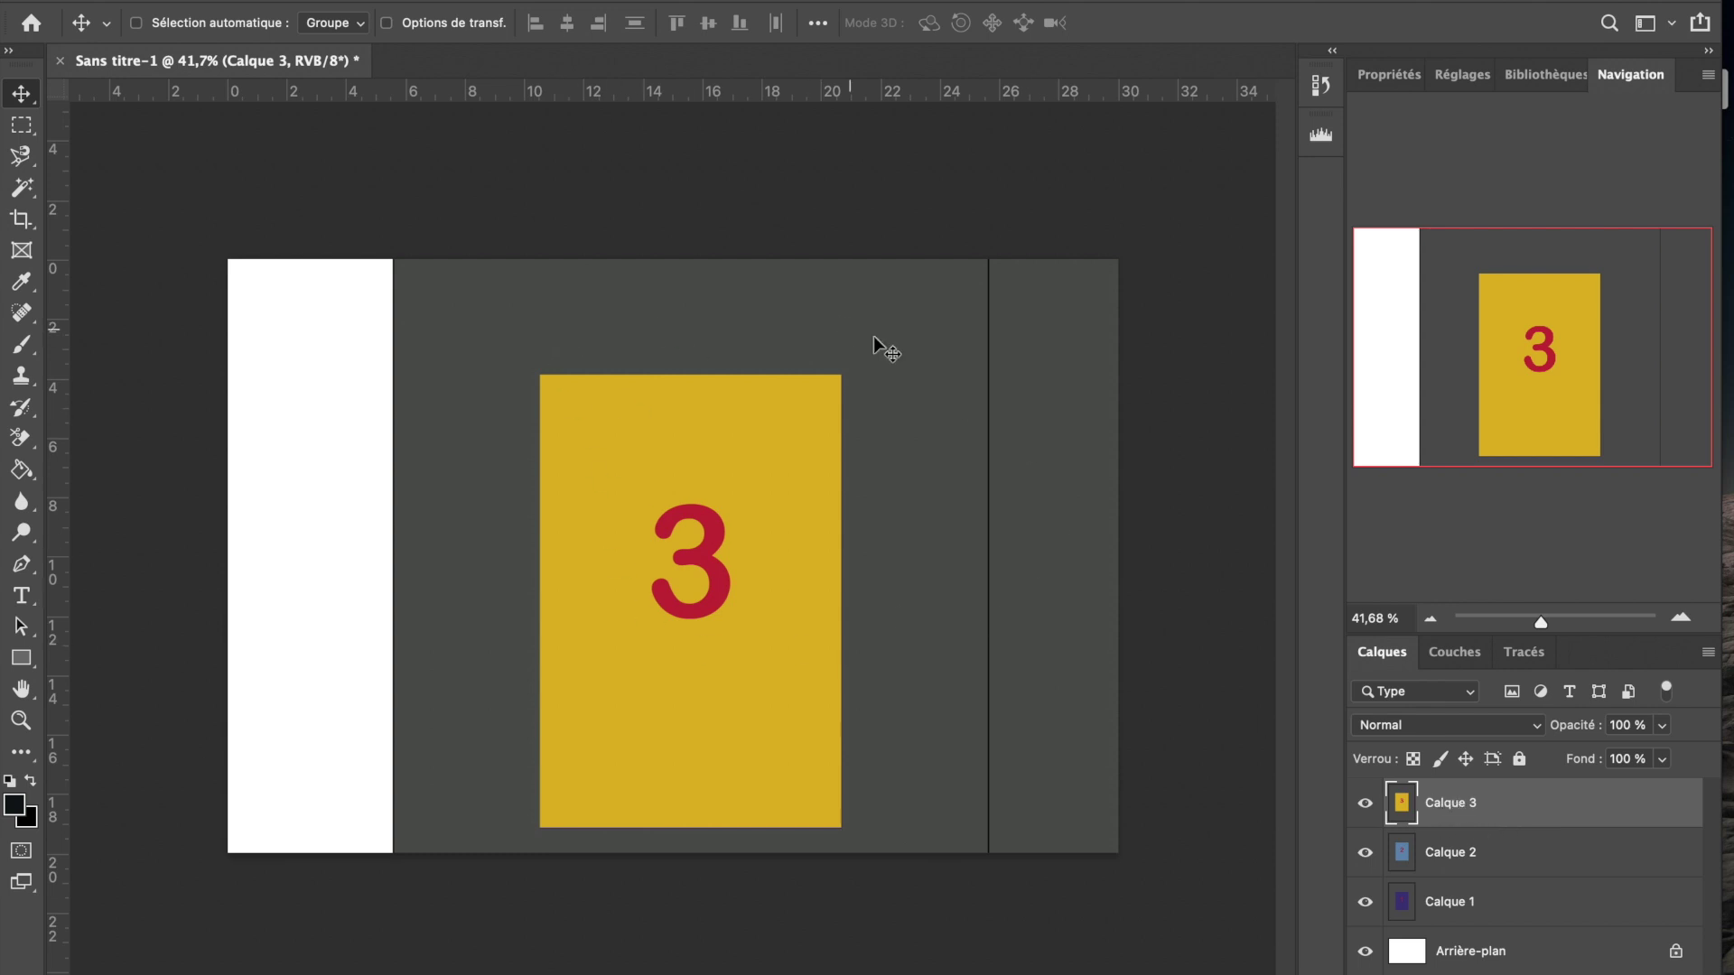
left_click_drag(792, 550, 788, 463)
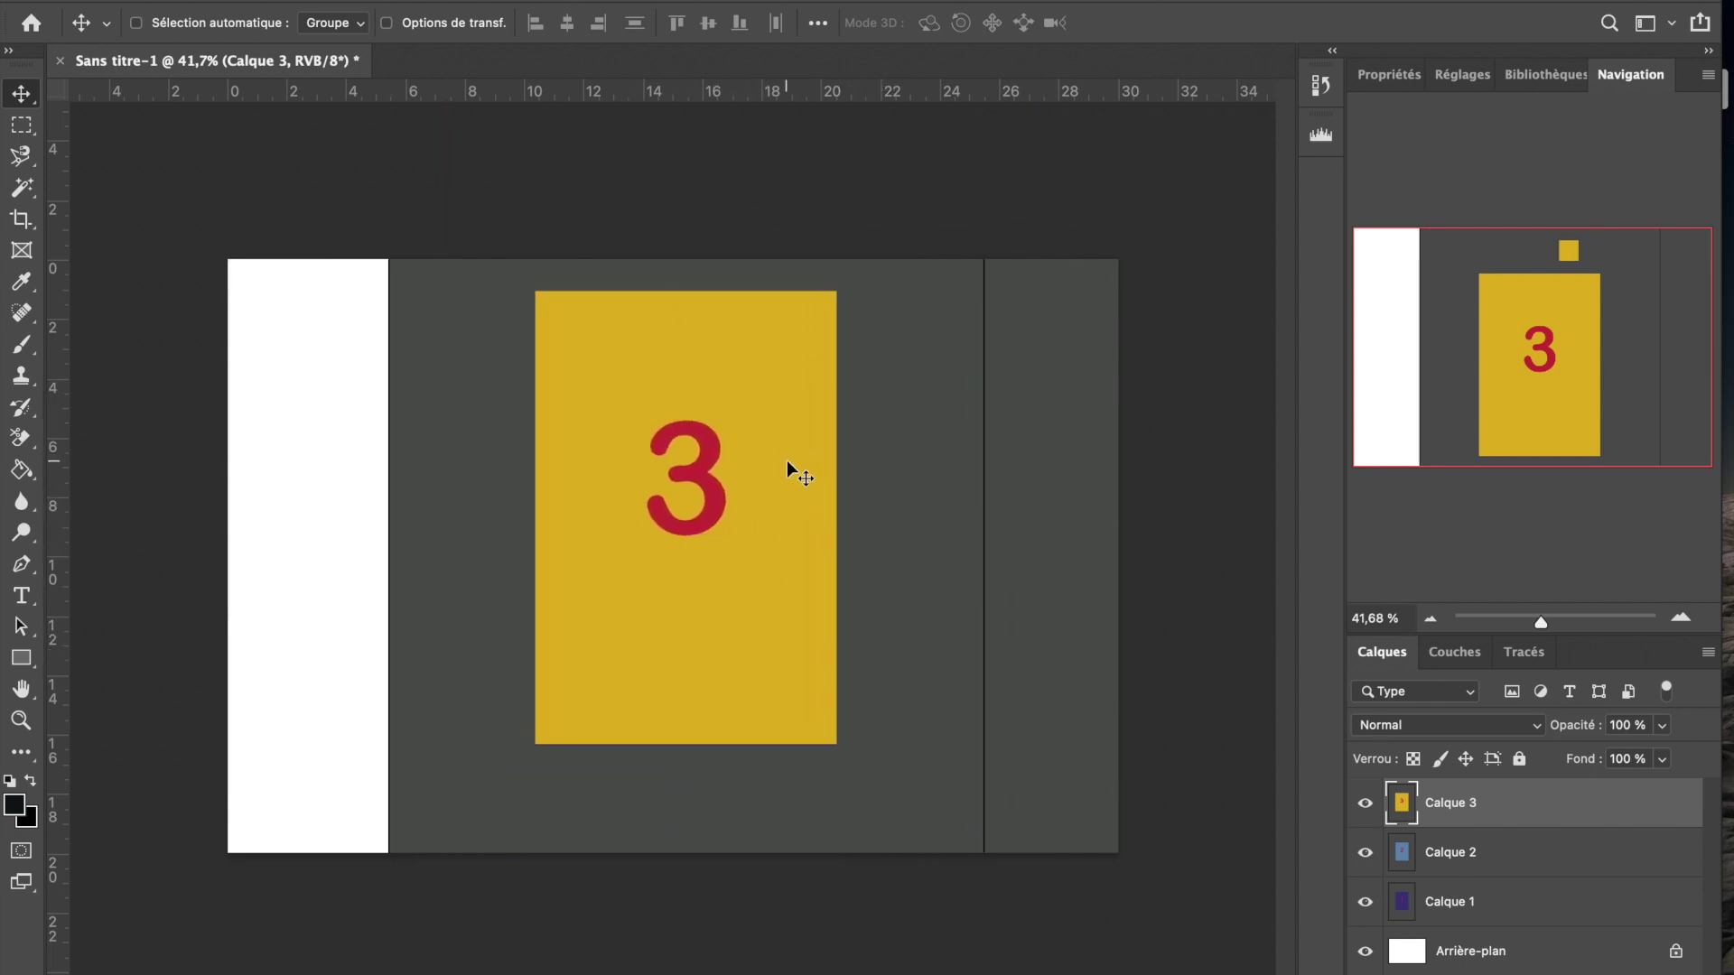
Scale Calque 3 proportionally to about 41 % and place it at the left side of the document at mid-height.
key("super+;")
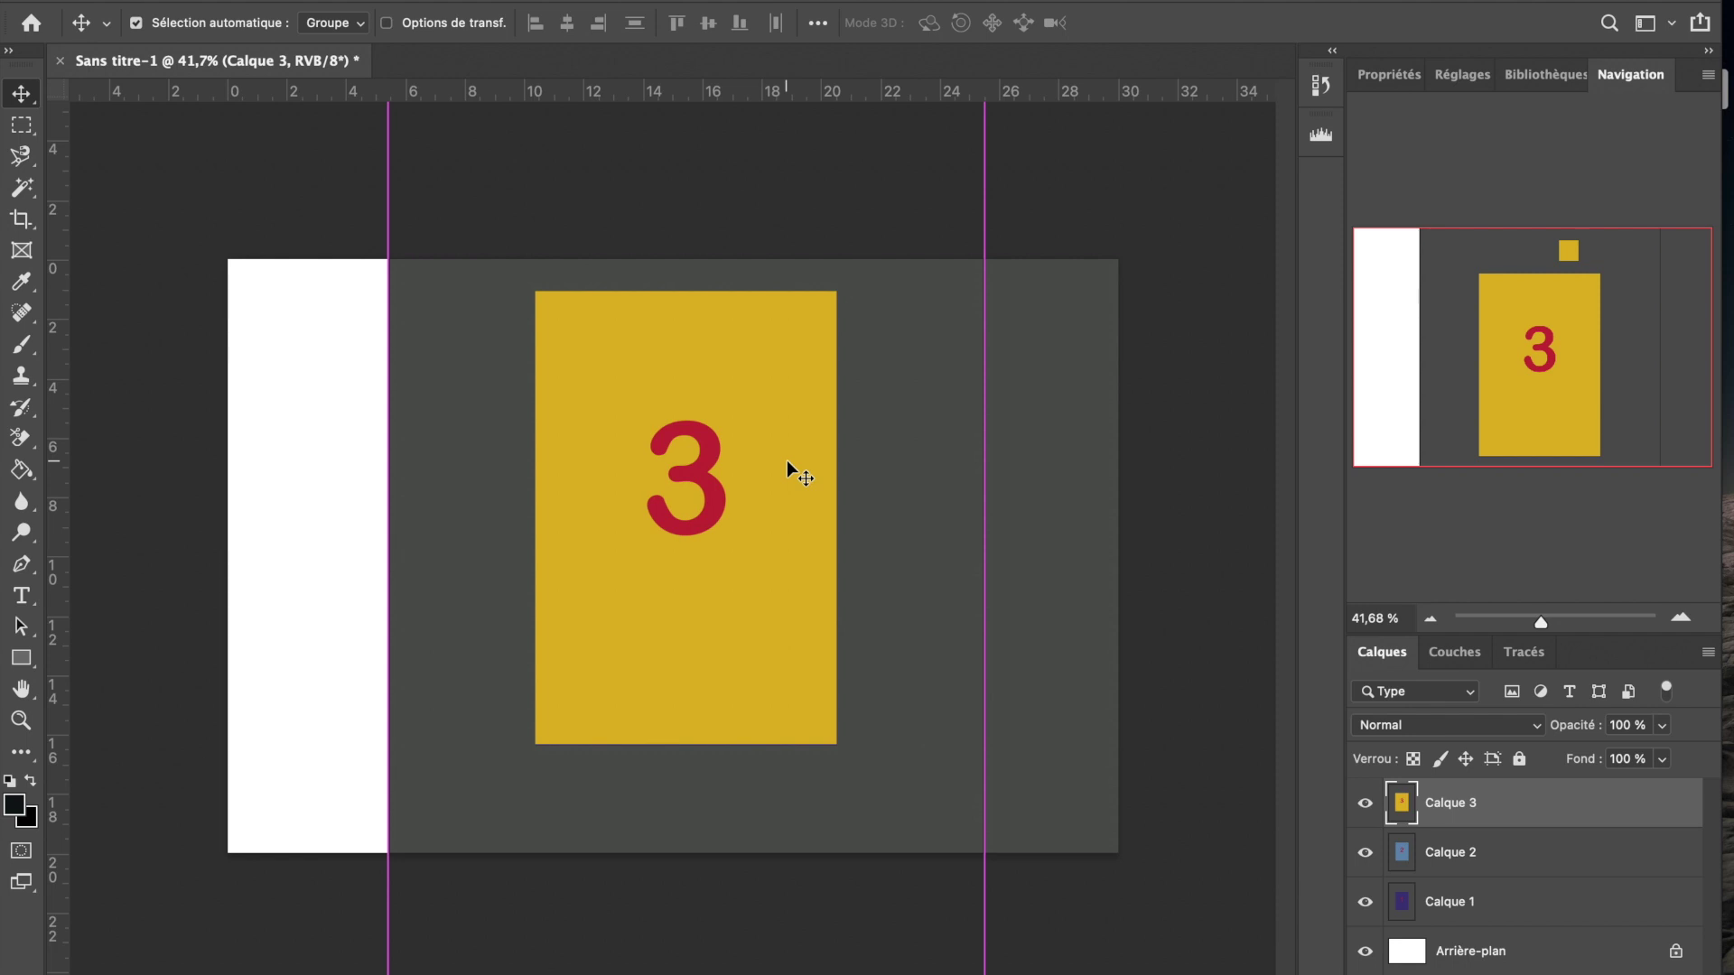
key("super+t")
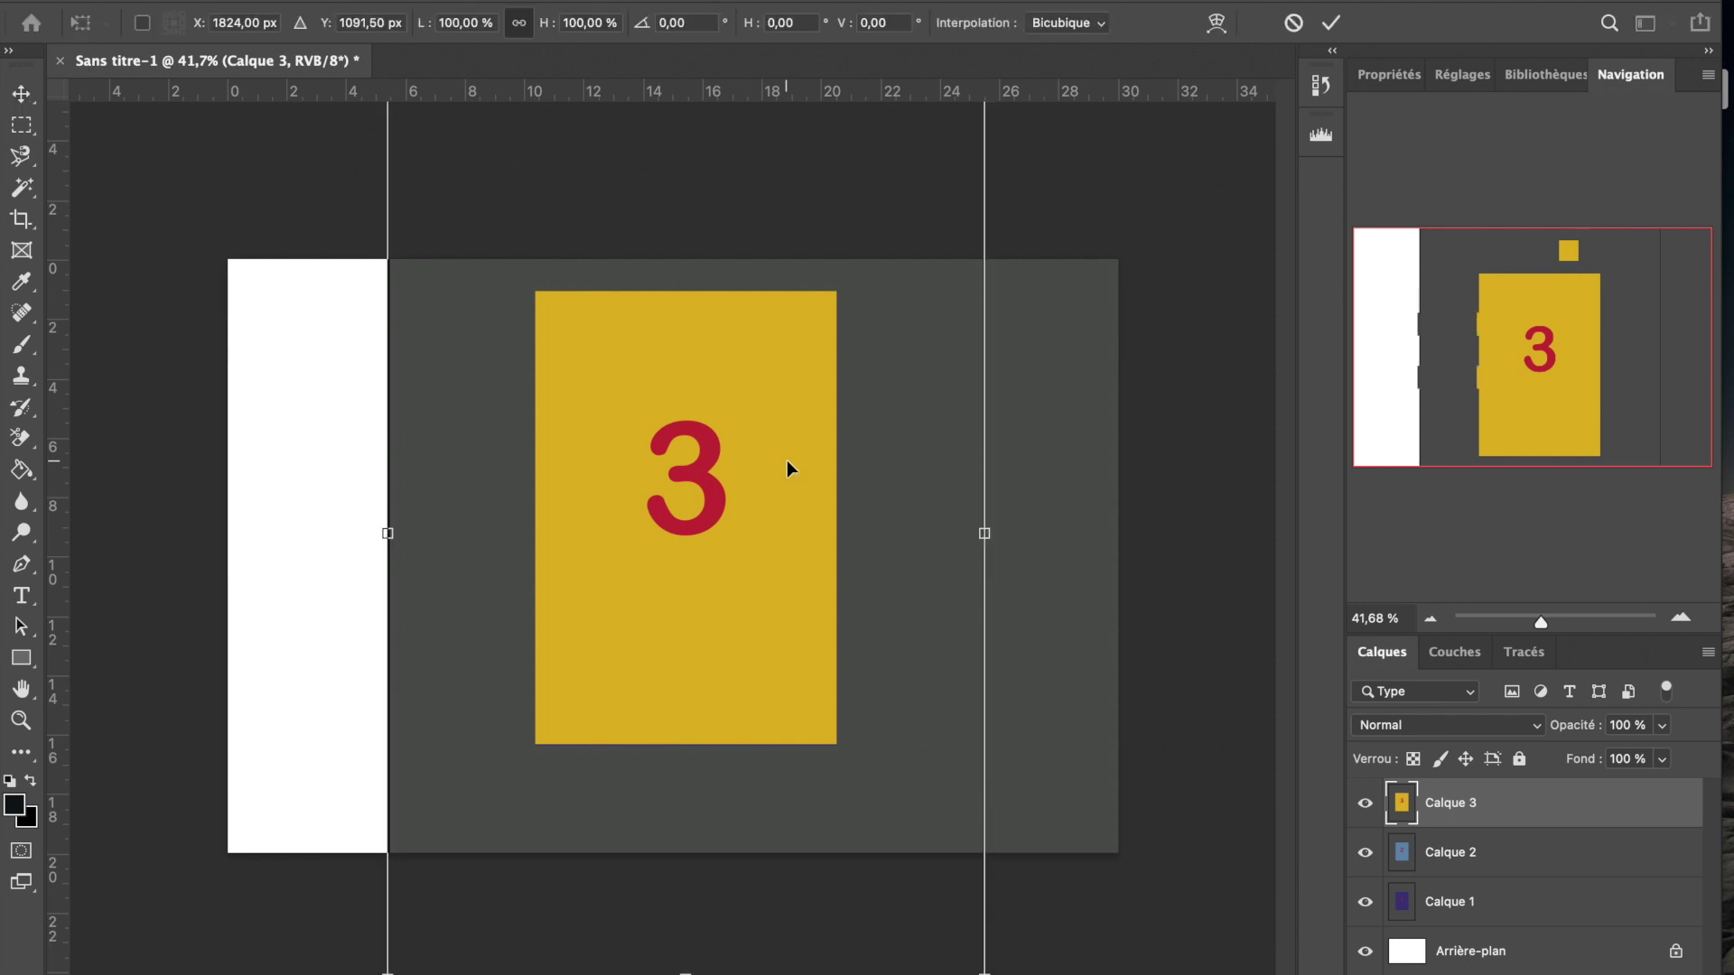
key("super+0")
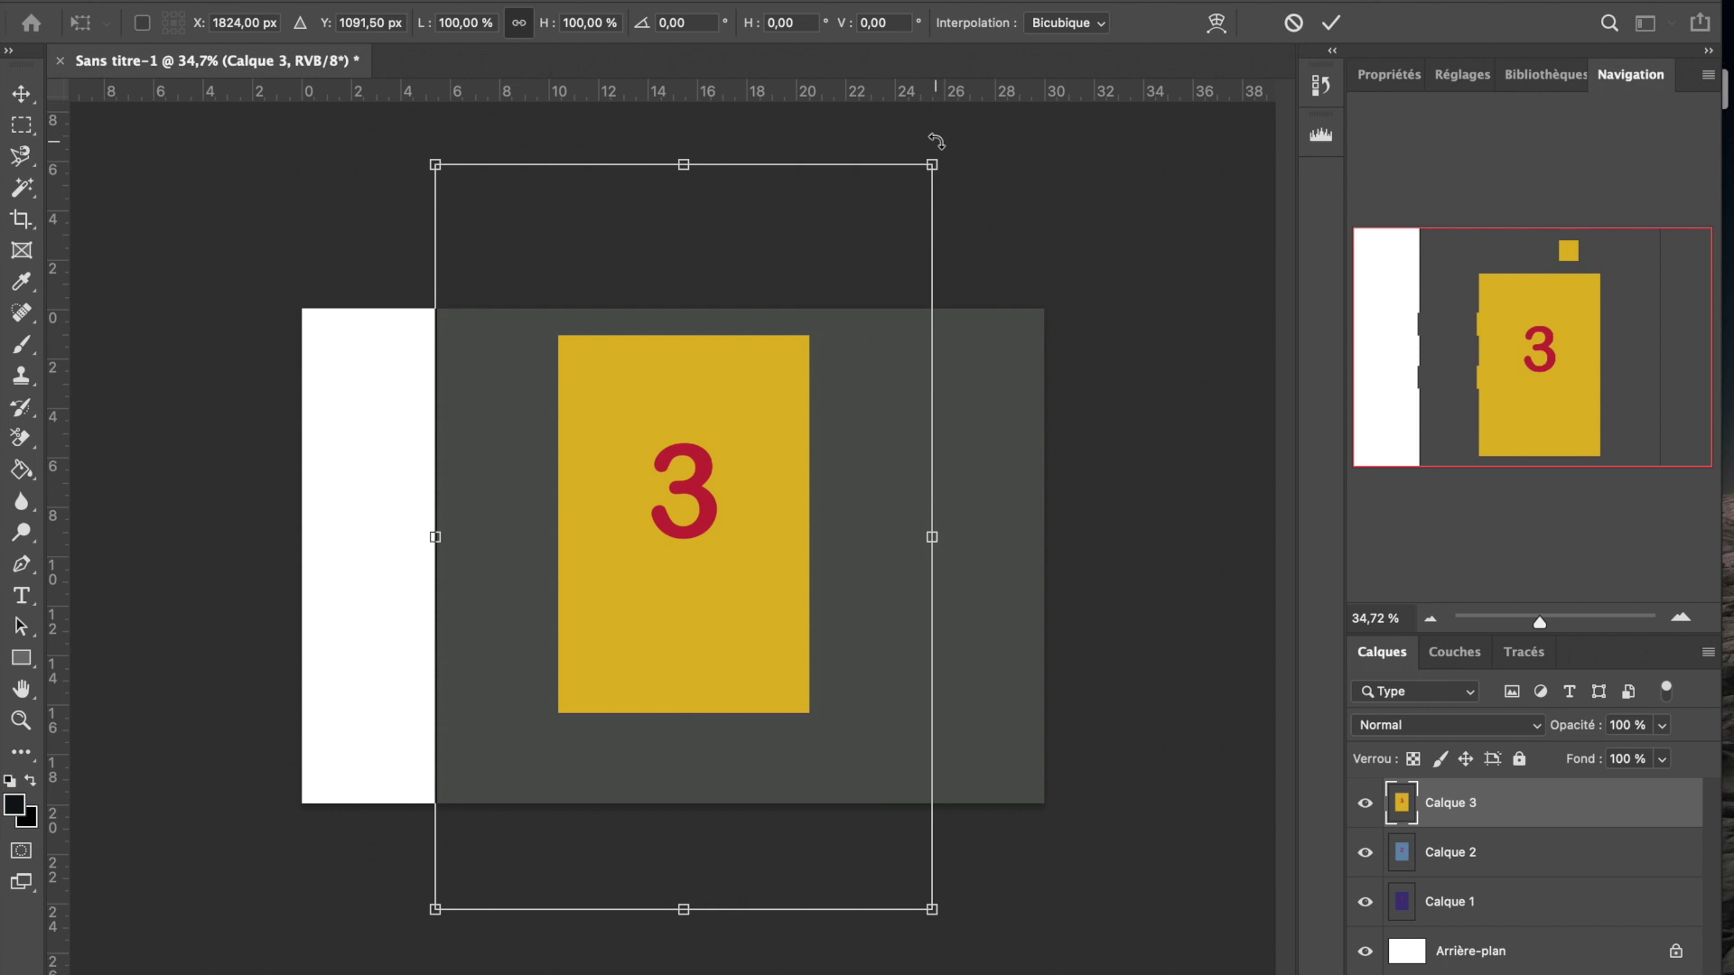
mouse_move(936, 140)
left_mouse_down()
mouse_move(951, 161)
mouse_move(937, 141)
left_mouse_up()
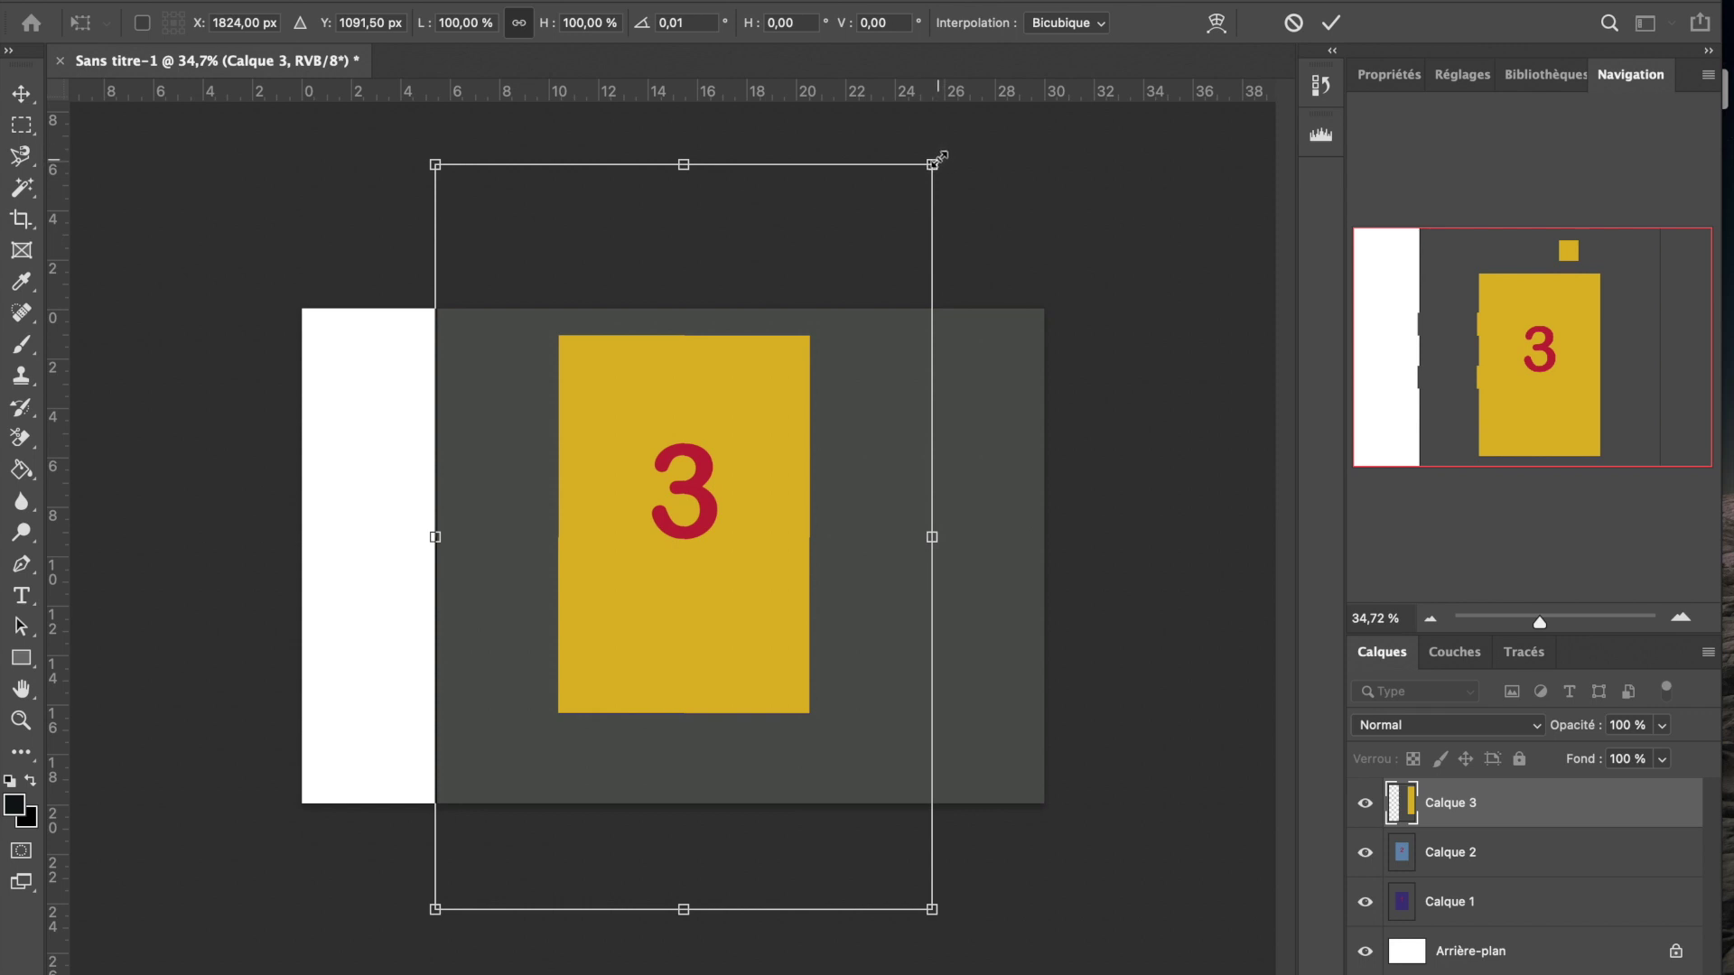
left_click_drag(939, 159, 559, 446)
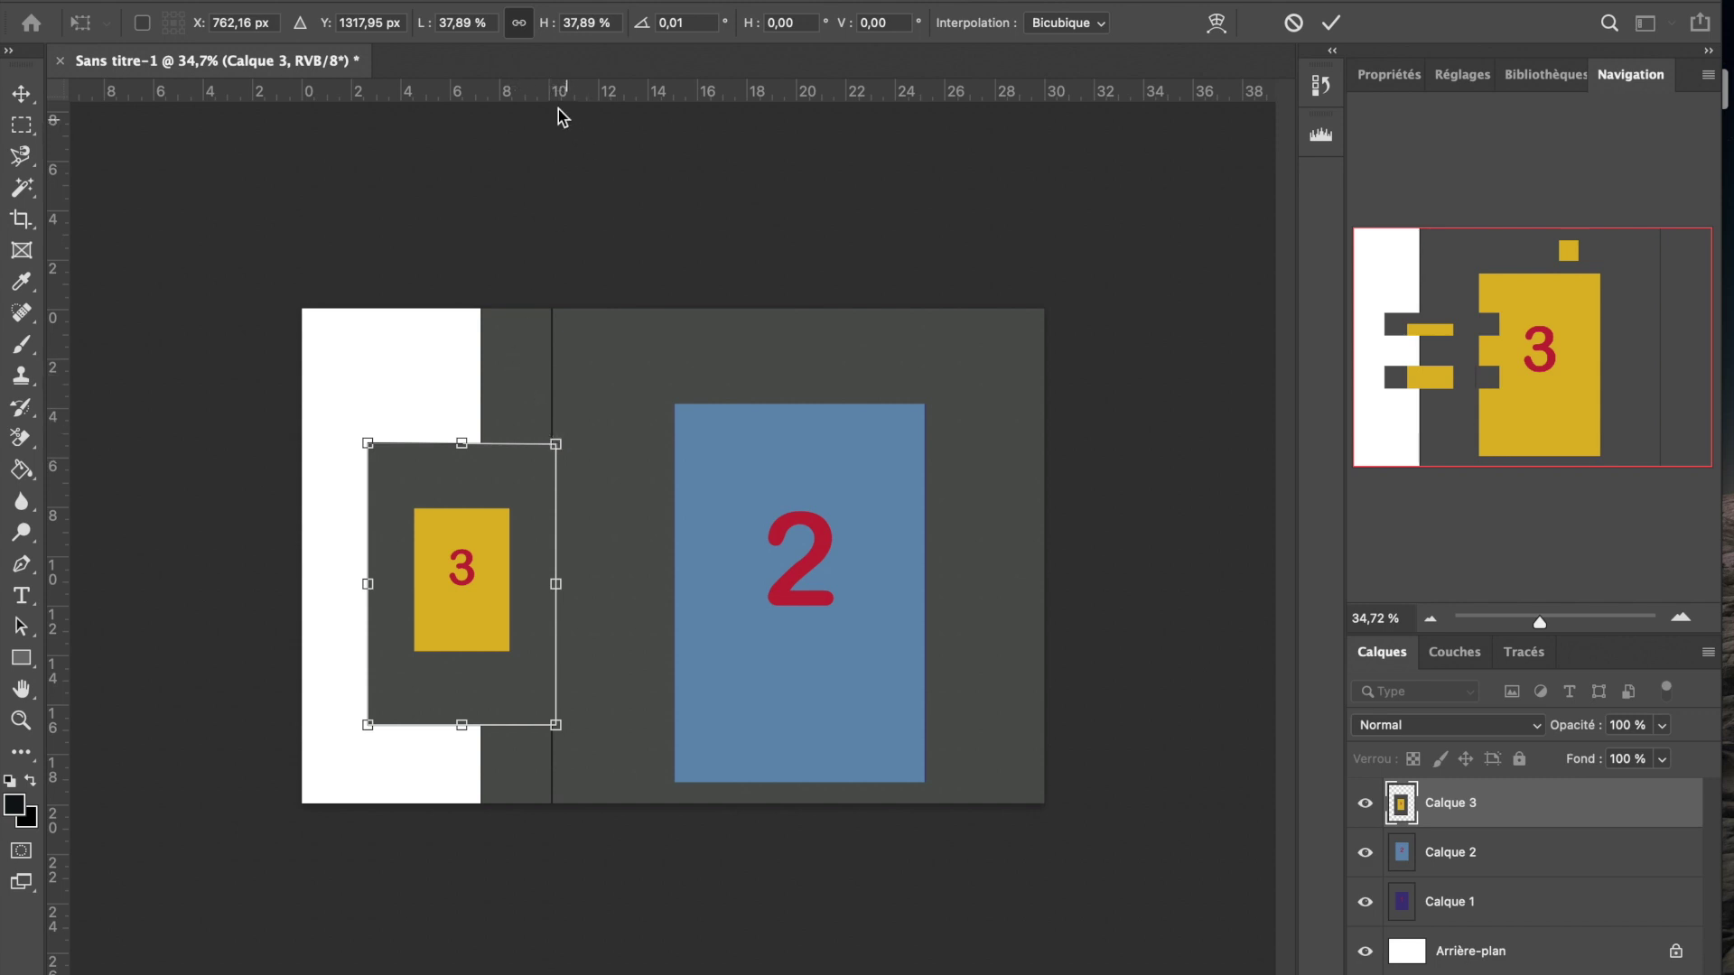
left_click(519, 26)
mouse_move(559, 440)
left_mouse_down()
mouse_move(488, 447)
mouse_move(532, 447)
mouse_move(510, 474)
mouse_move(408, 384)
mouse_move(697, 333)
mouse_move(441, 492)
mouse_move(540, 420)
left_mouse_up()
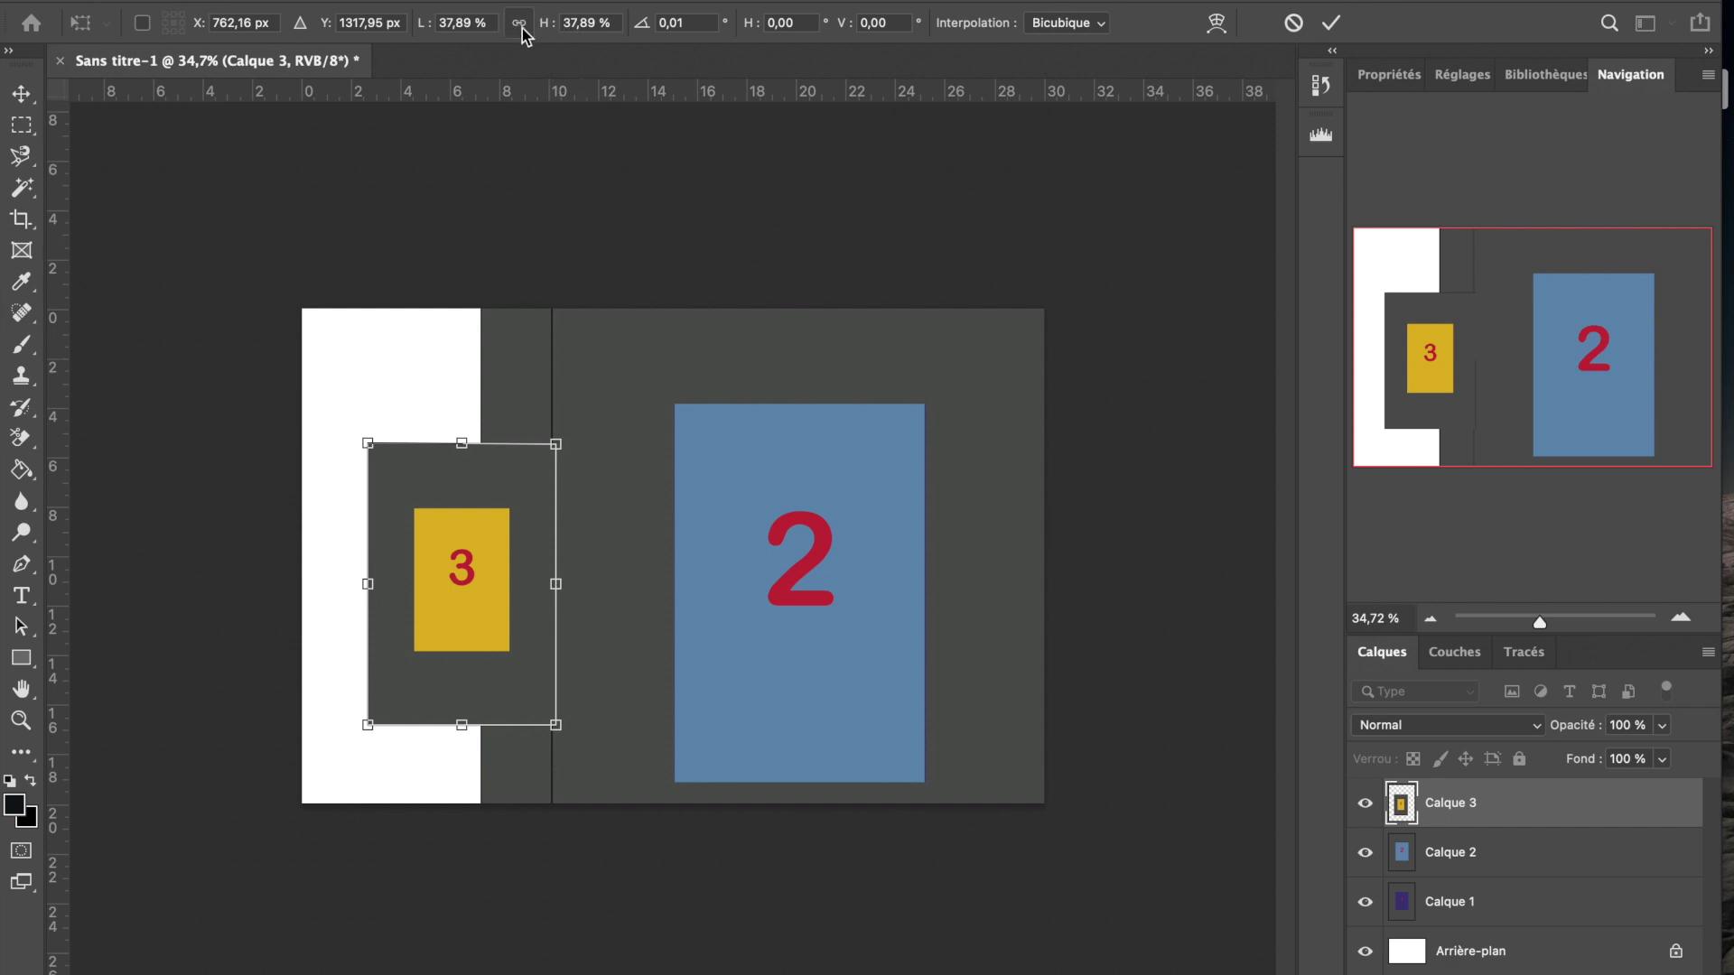
left_click_drag(557, 441, 679, 502)
left_click_drag(463, 527, 433, 522)
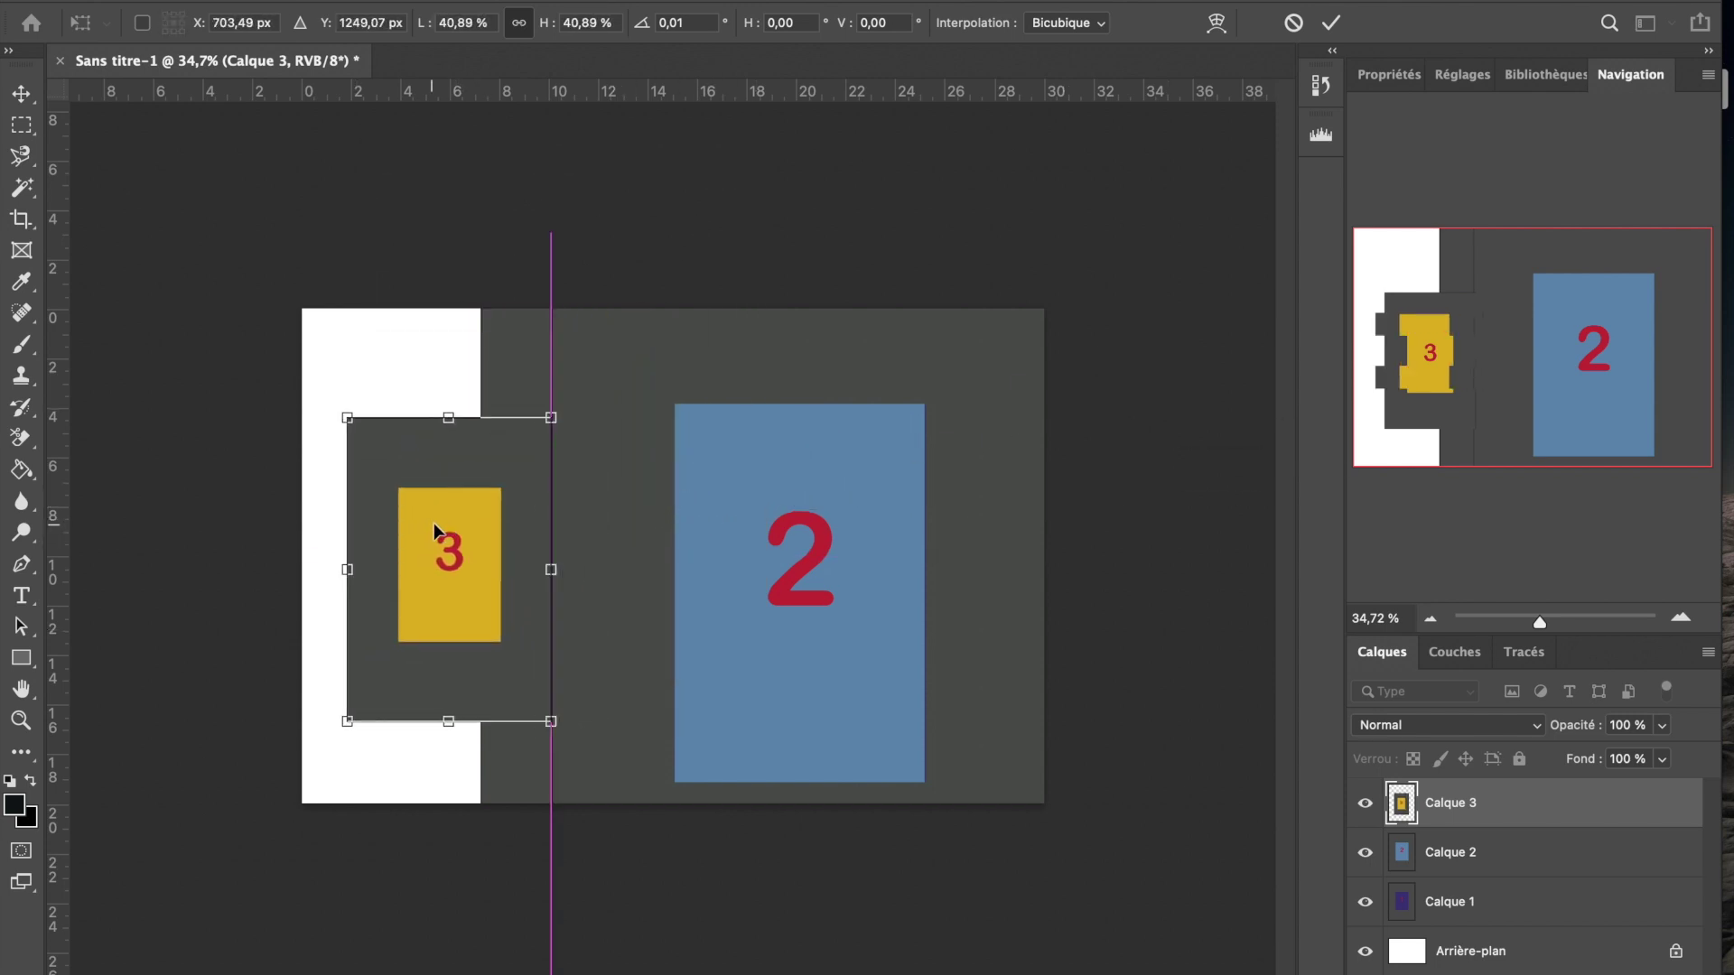
Scale the blue layer Calque 2 proportionally to about 35 % and place it in the middle of the document beside Calque 3.
left_click(1461, 859)
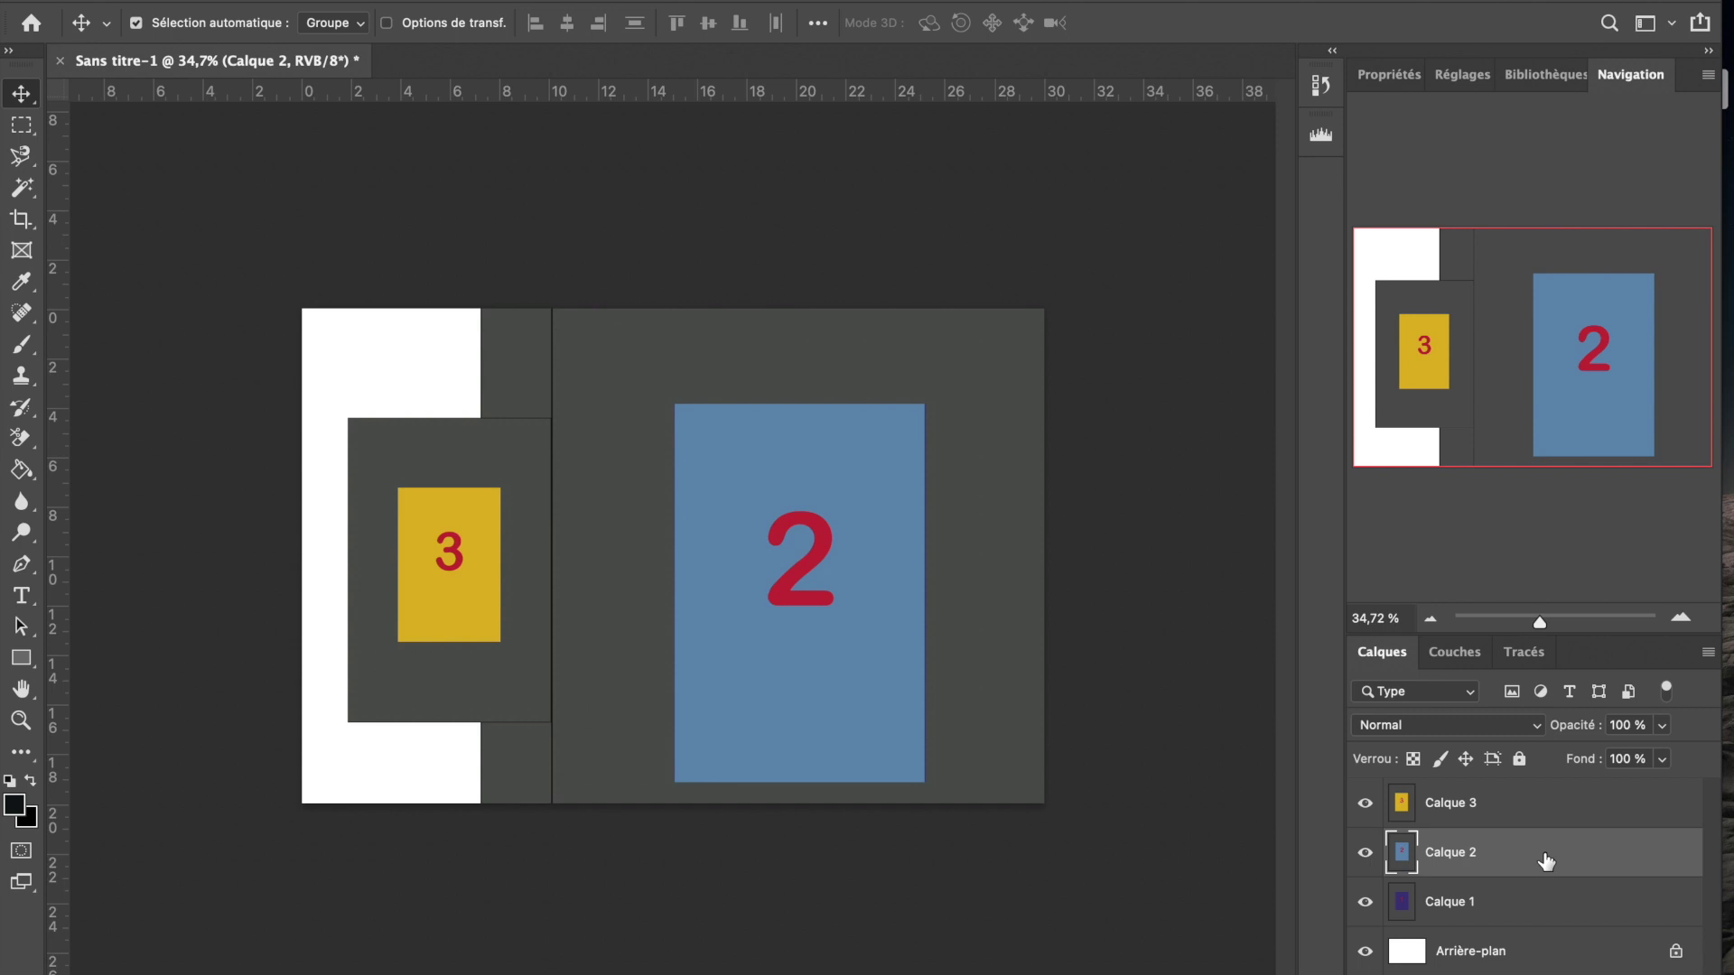
key("ctrl+t")
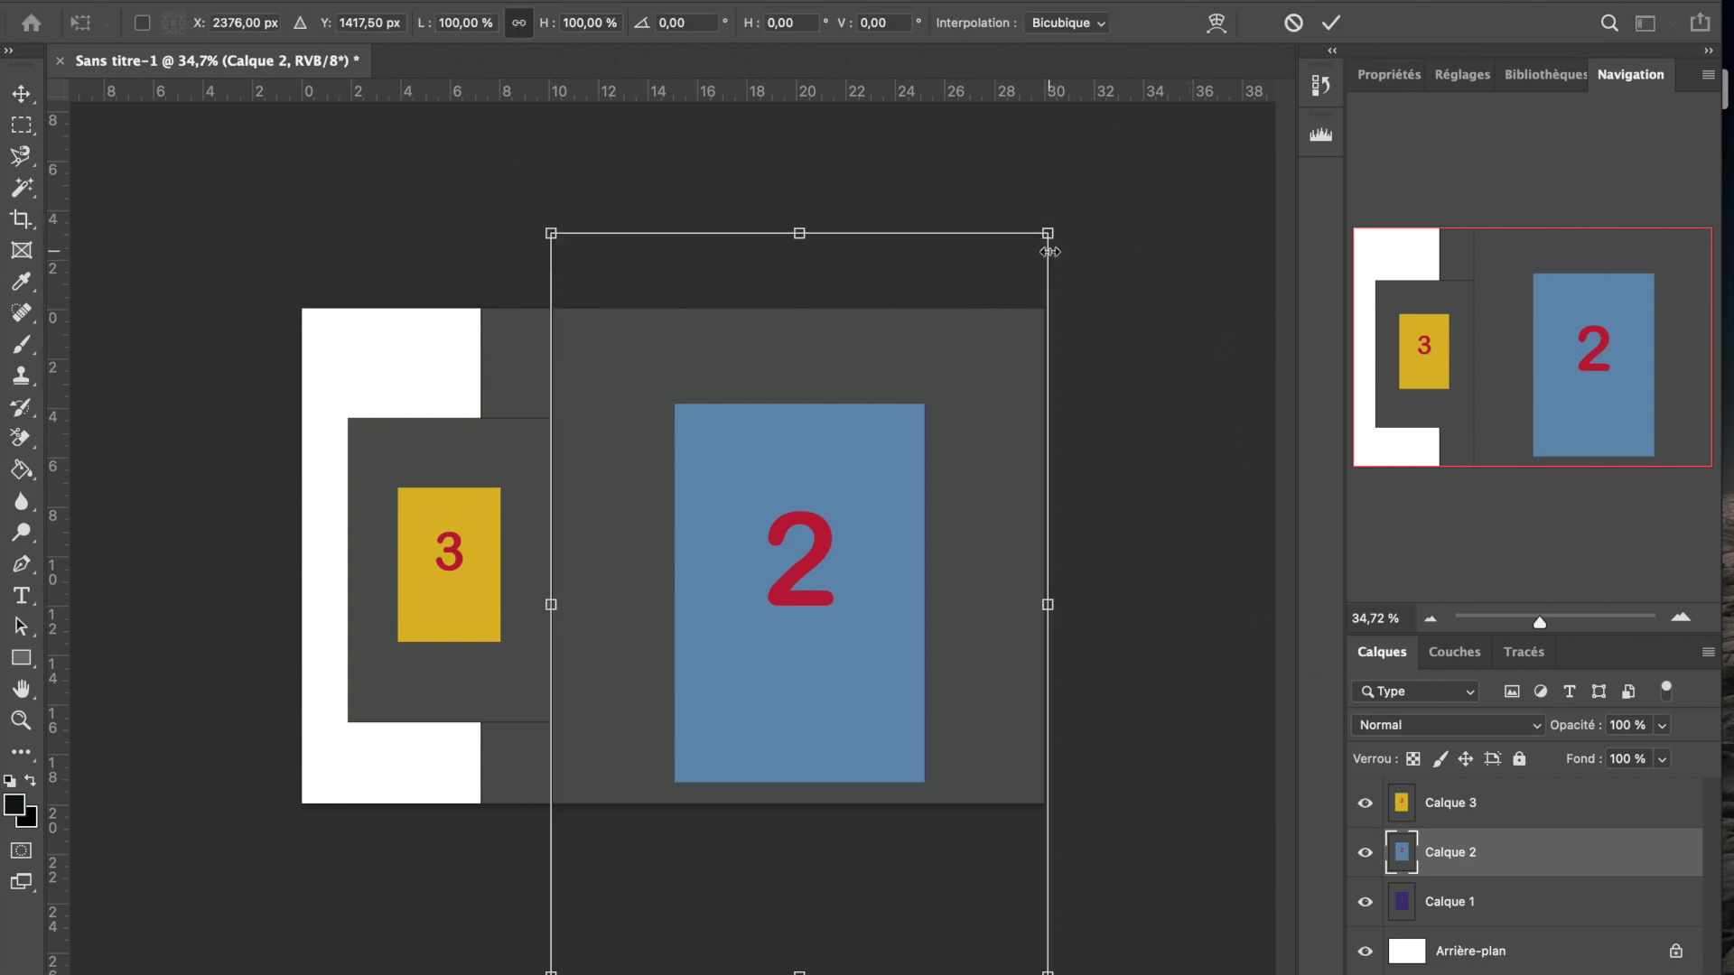
left_click_drag(1048, 233, 641, 479)
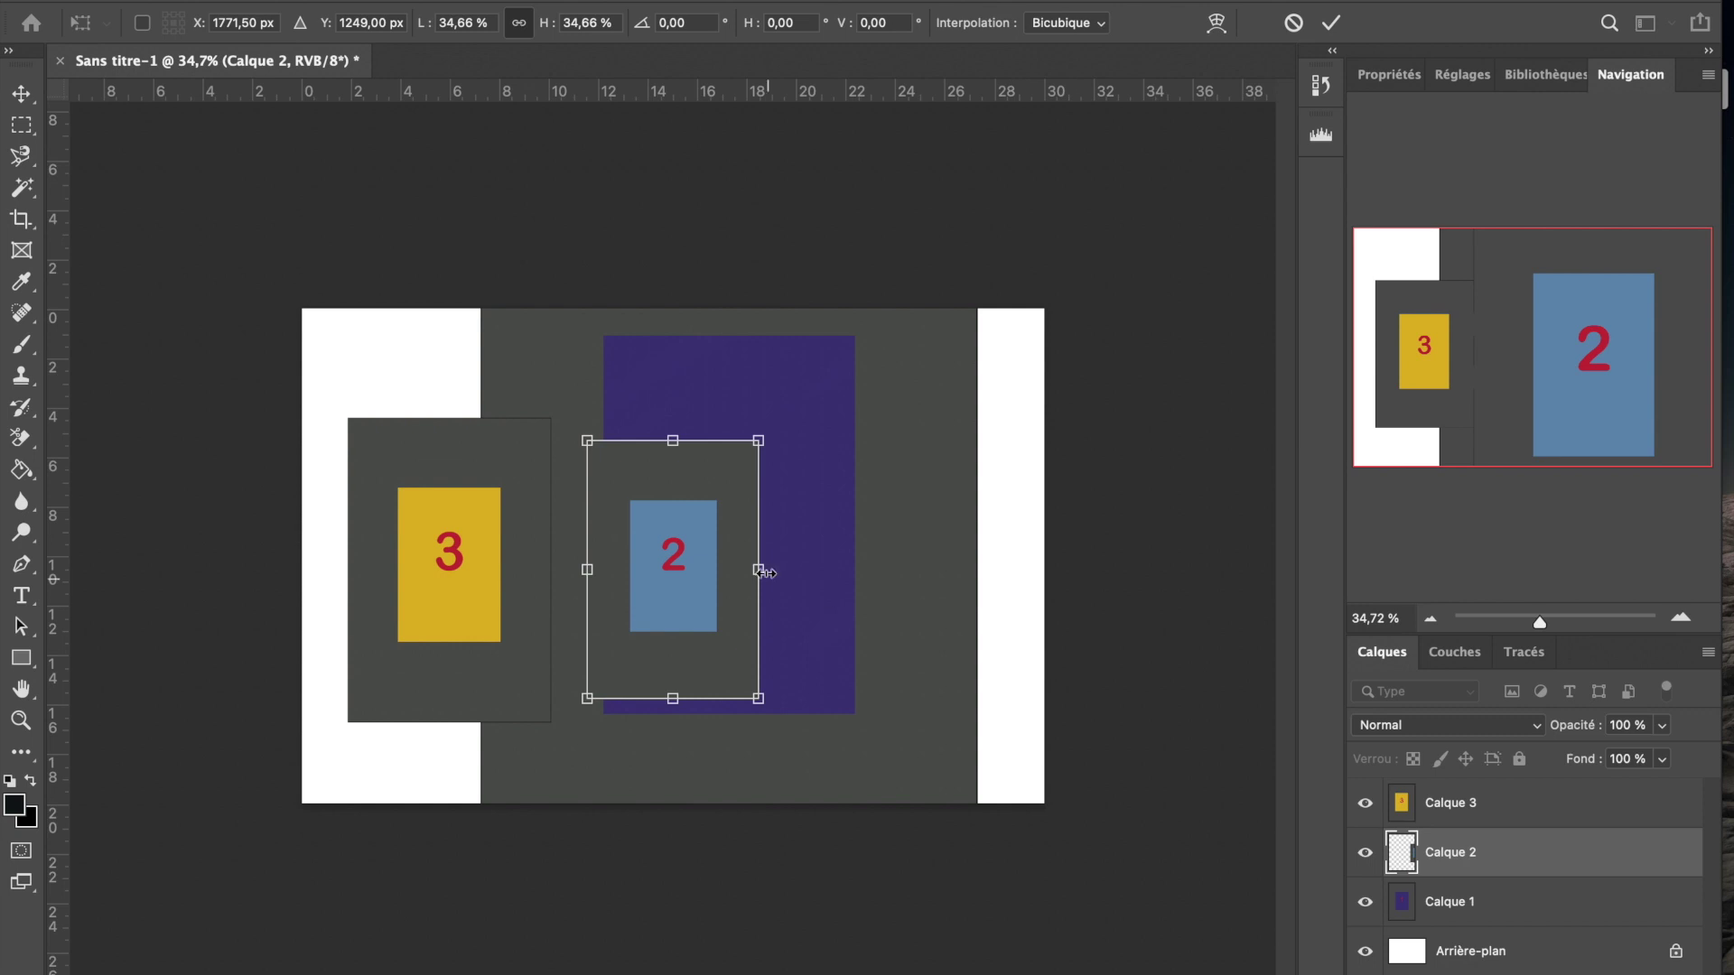
Scale the purple layer Calque 1 to about 41 % to match Calque 3, and place it at the right side of the document.
left_click(1498, 894)
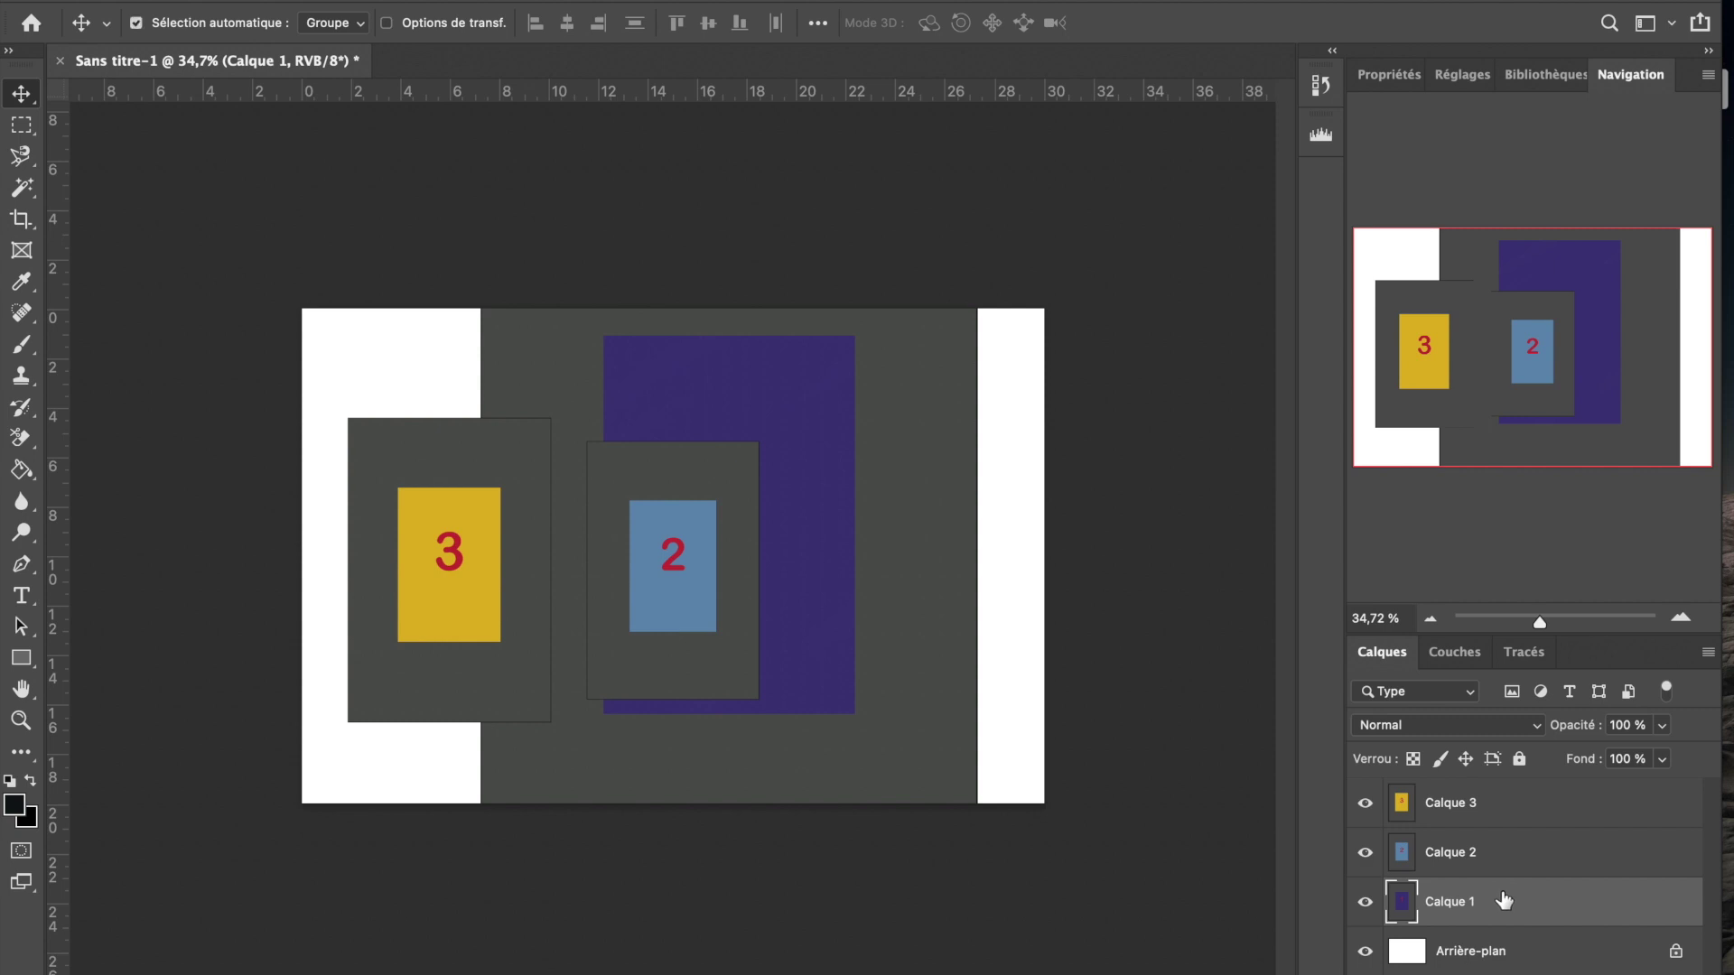
key("ctrl+t")
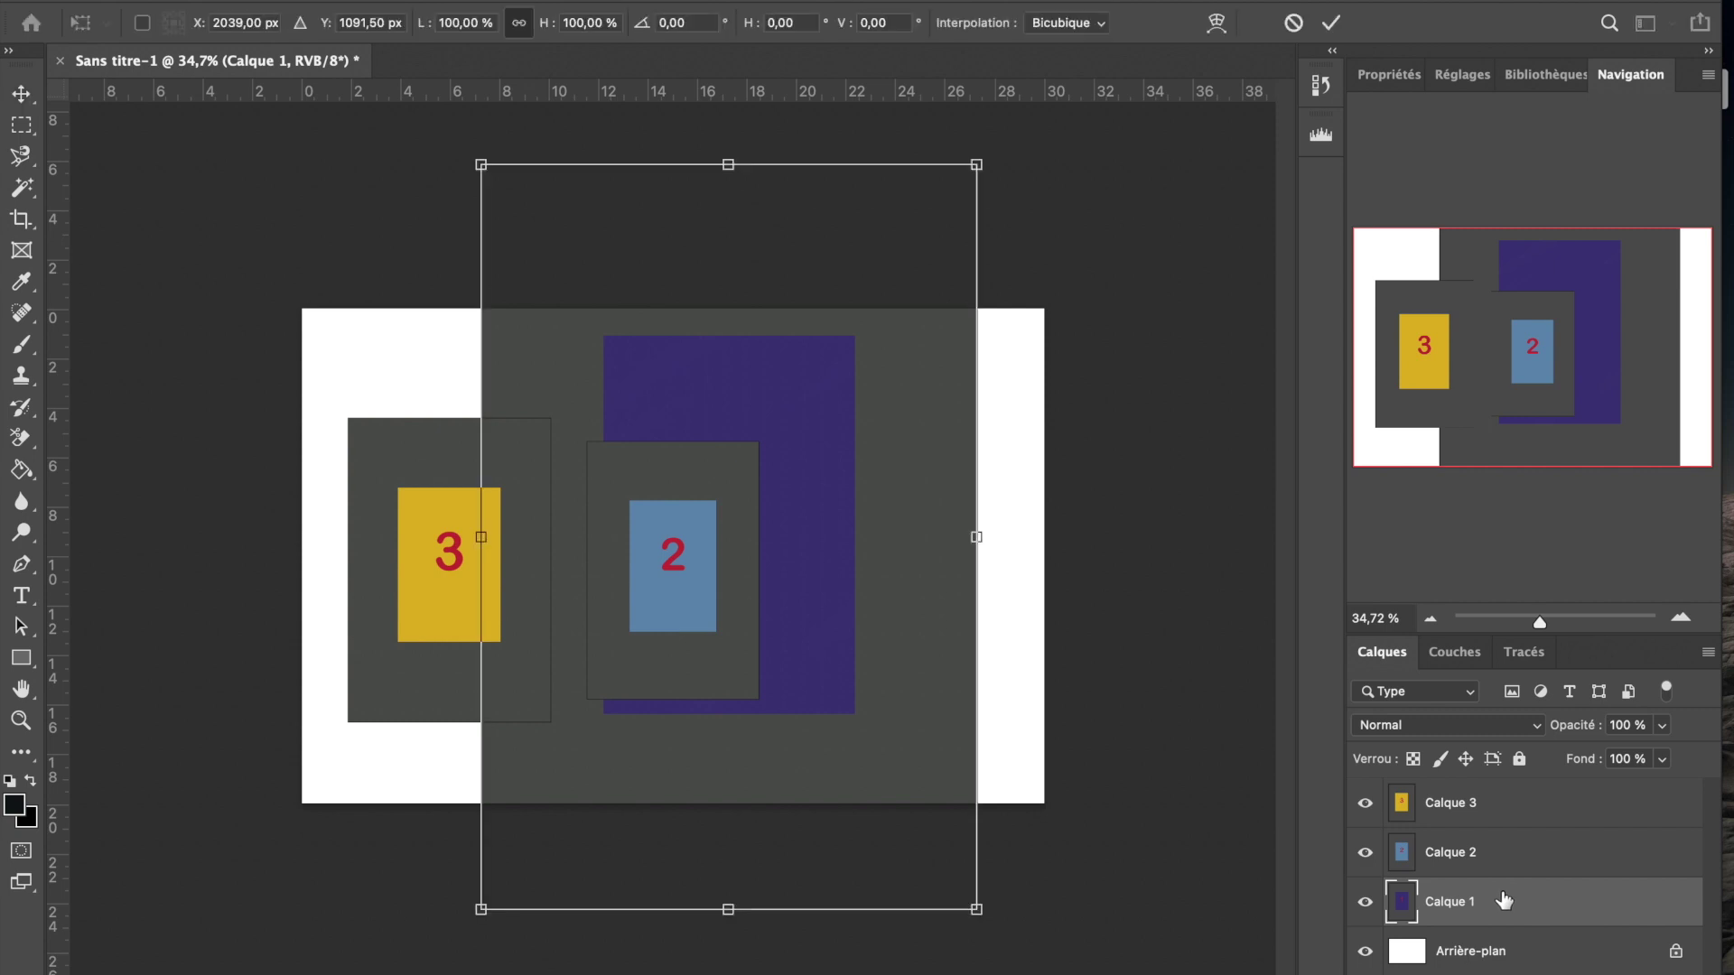
left_click_drag(980, 161, 675, 616)
left_click_drag(585, 661, 807, 484)
left_click_drag(684, 488, 451, 469)
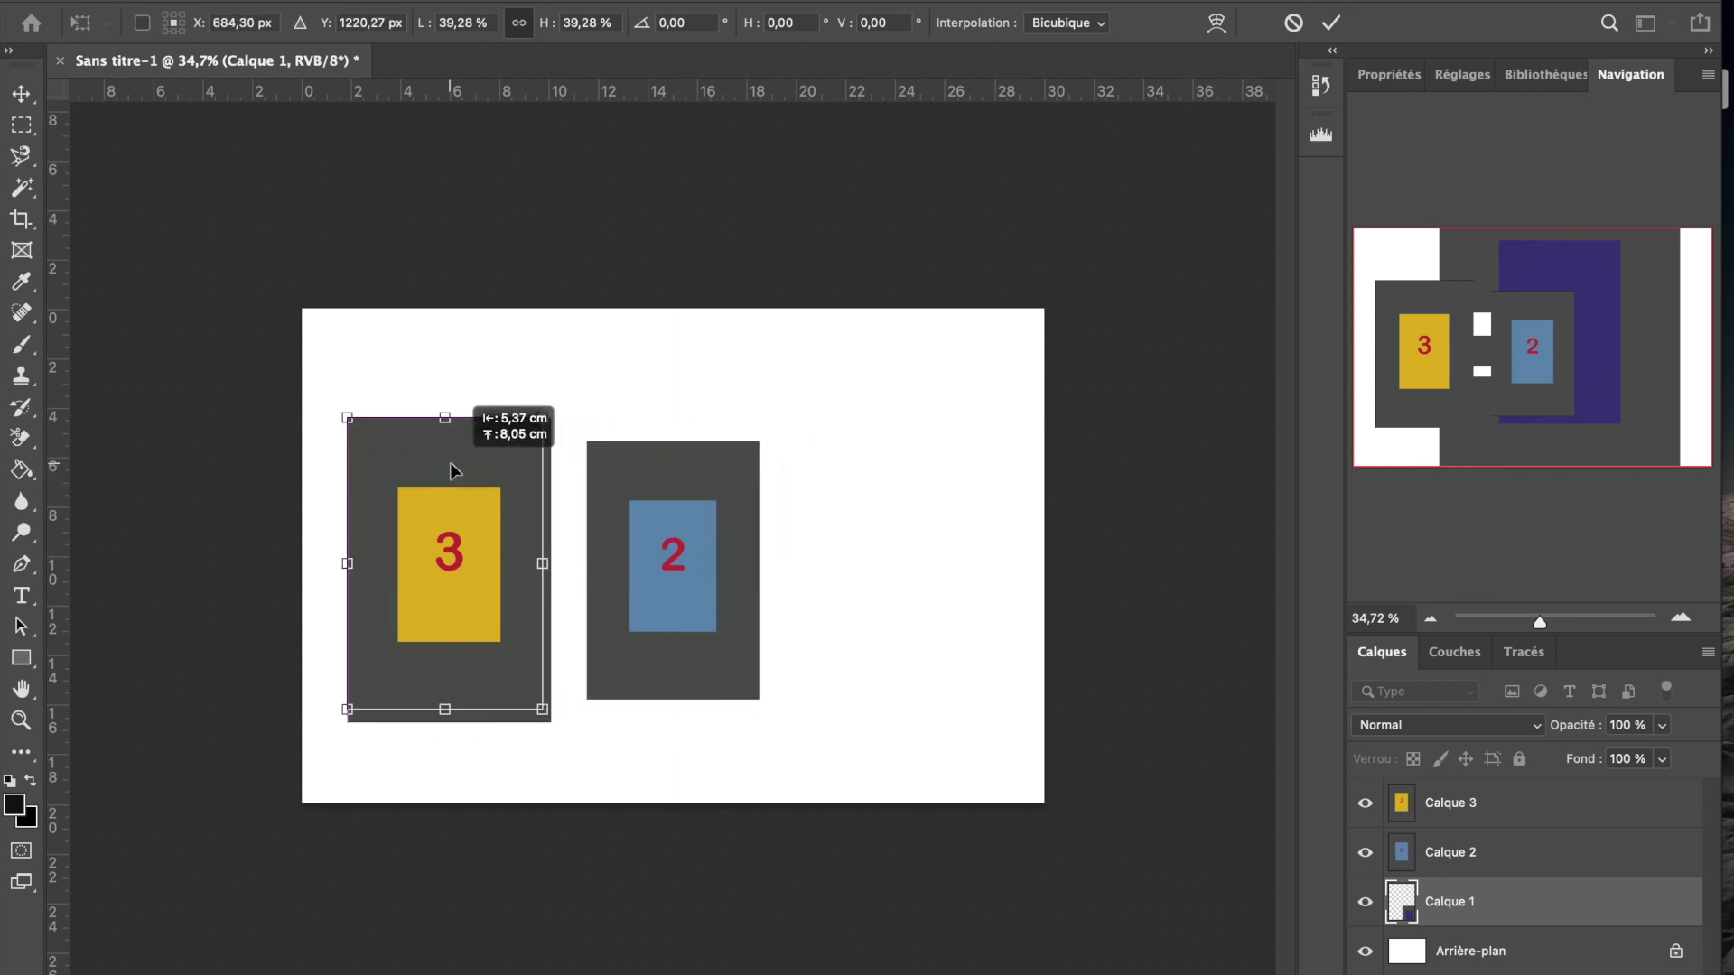
left_click_drag(542, 709, 545, 723)
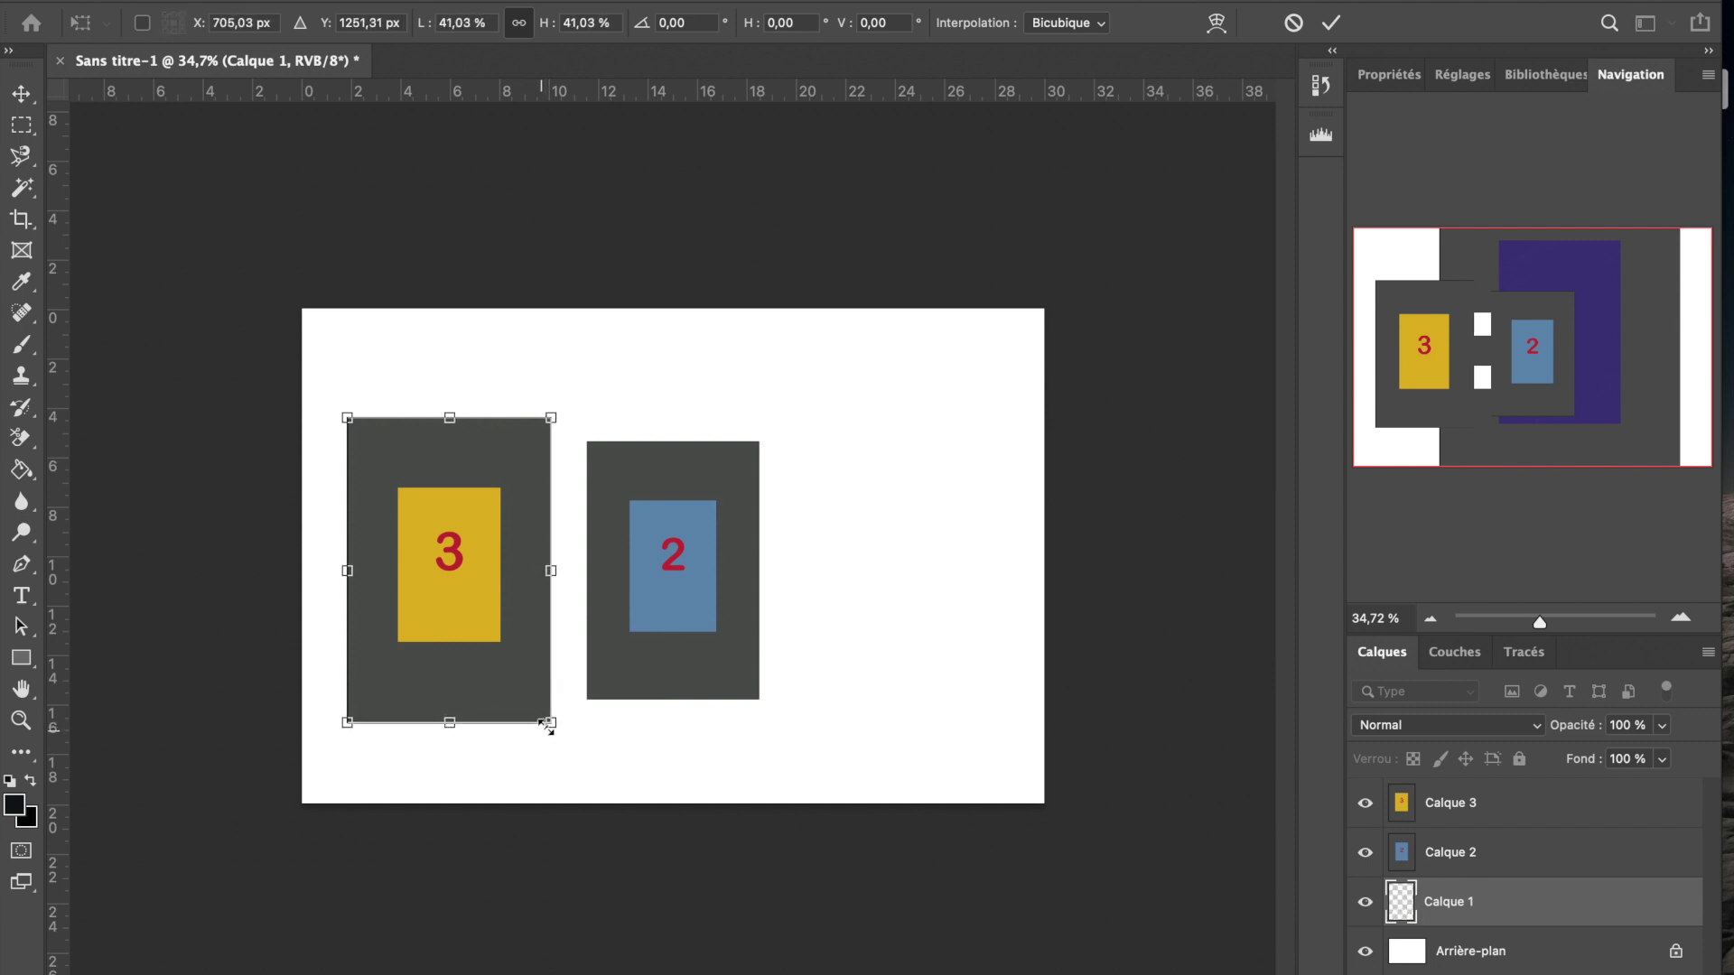
left_click_drag(518, 612, 972, 620)
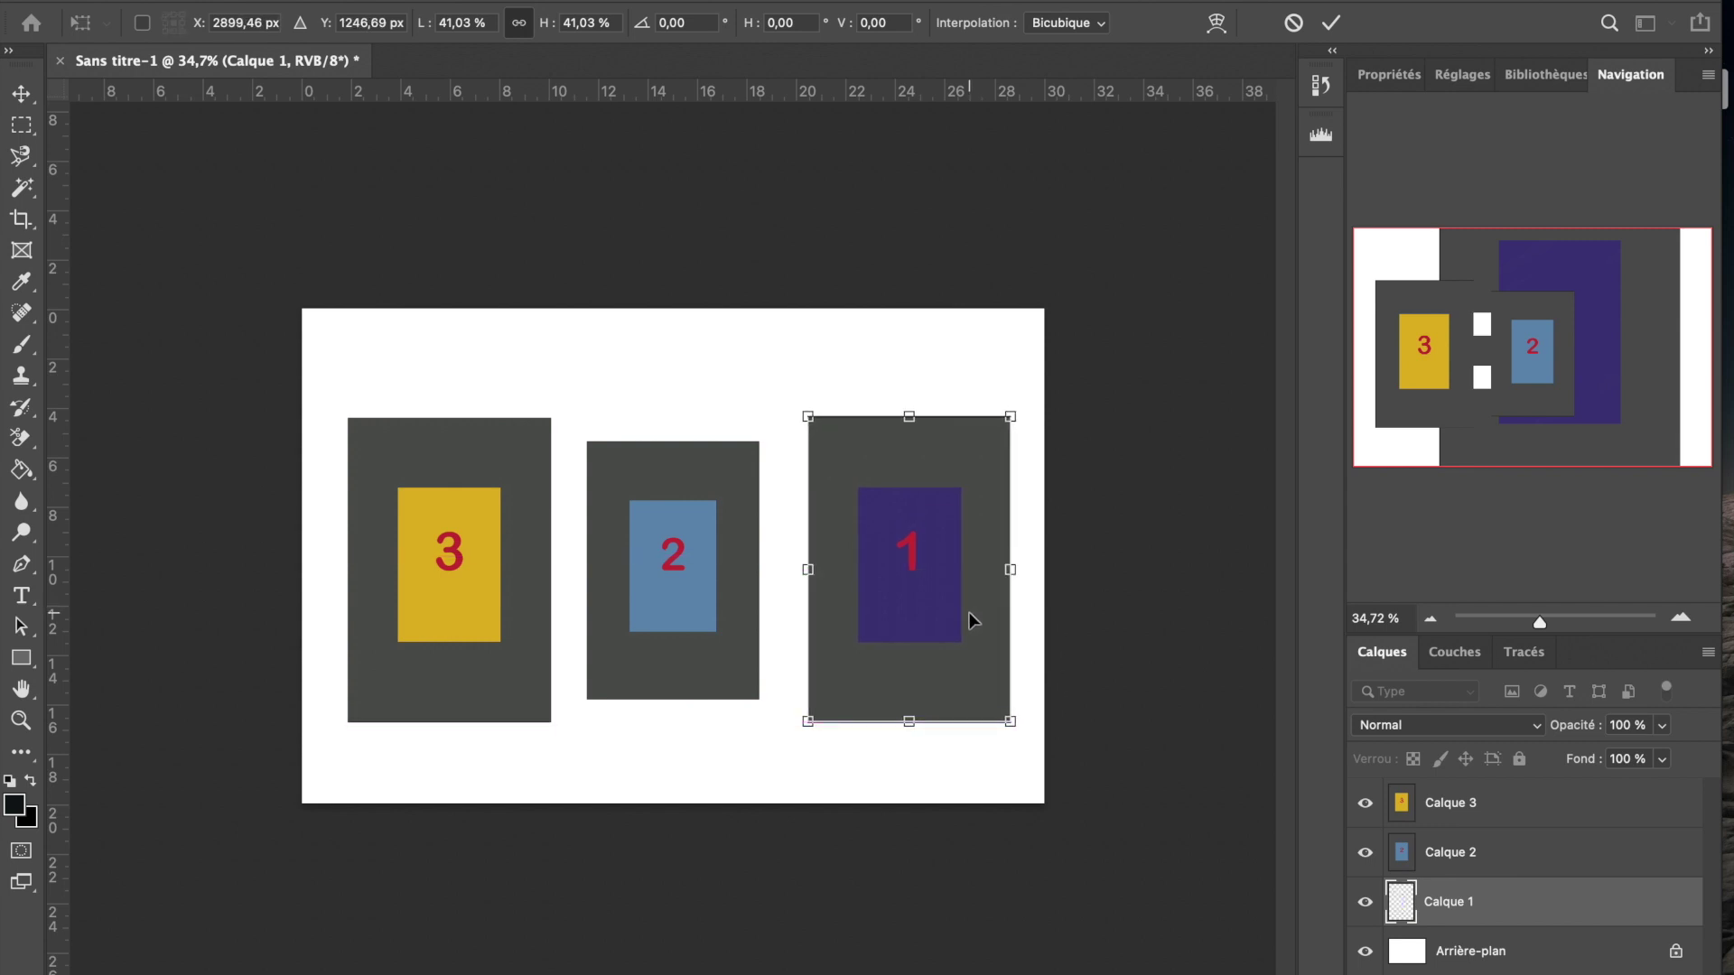
key("Return")
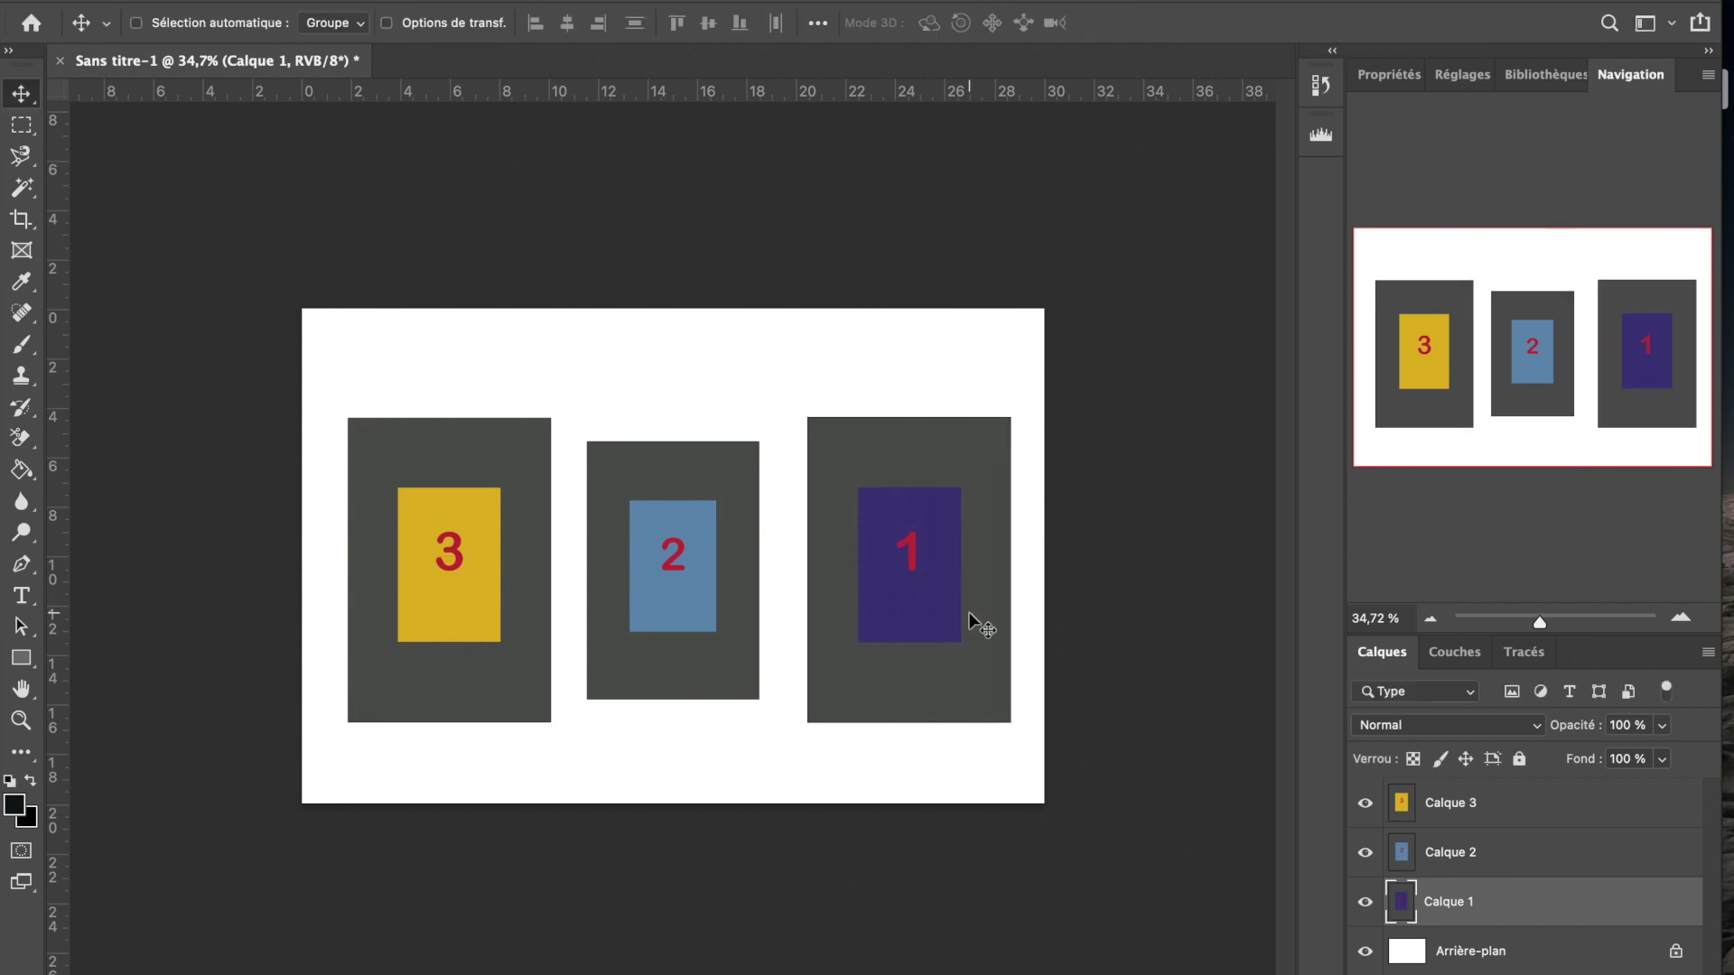
Enlarge Calque 2 to the size of Calque 3, using that layer as a reference, and return it to the document's centre.
left_click(1508, 854)
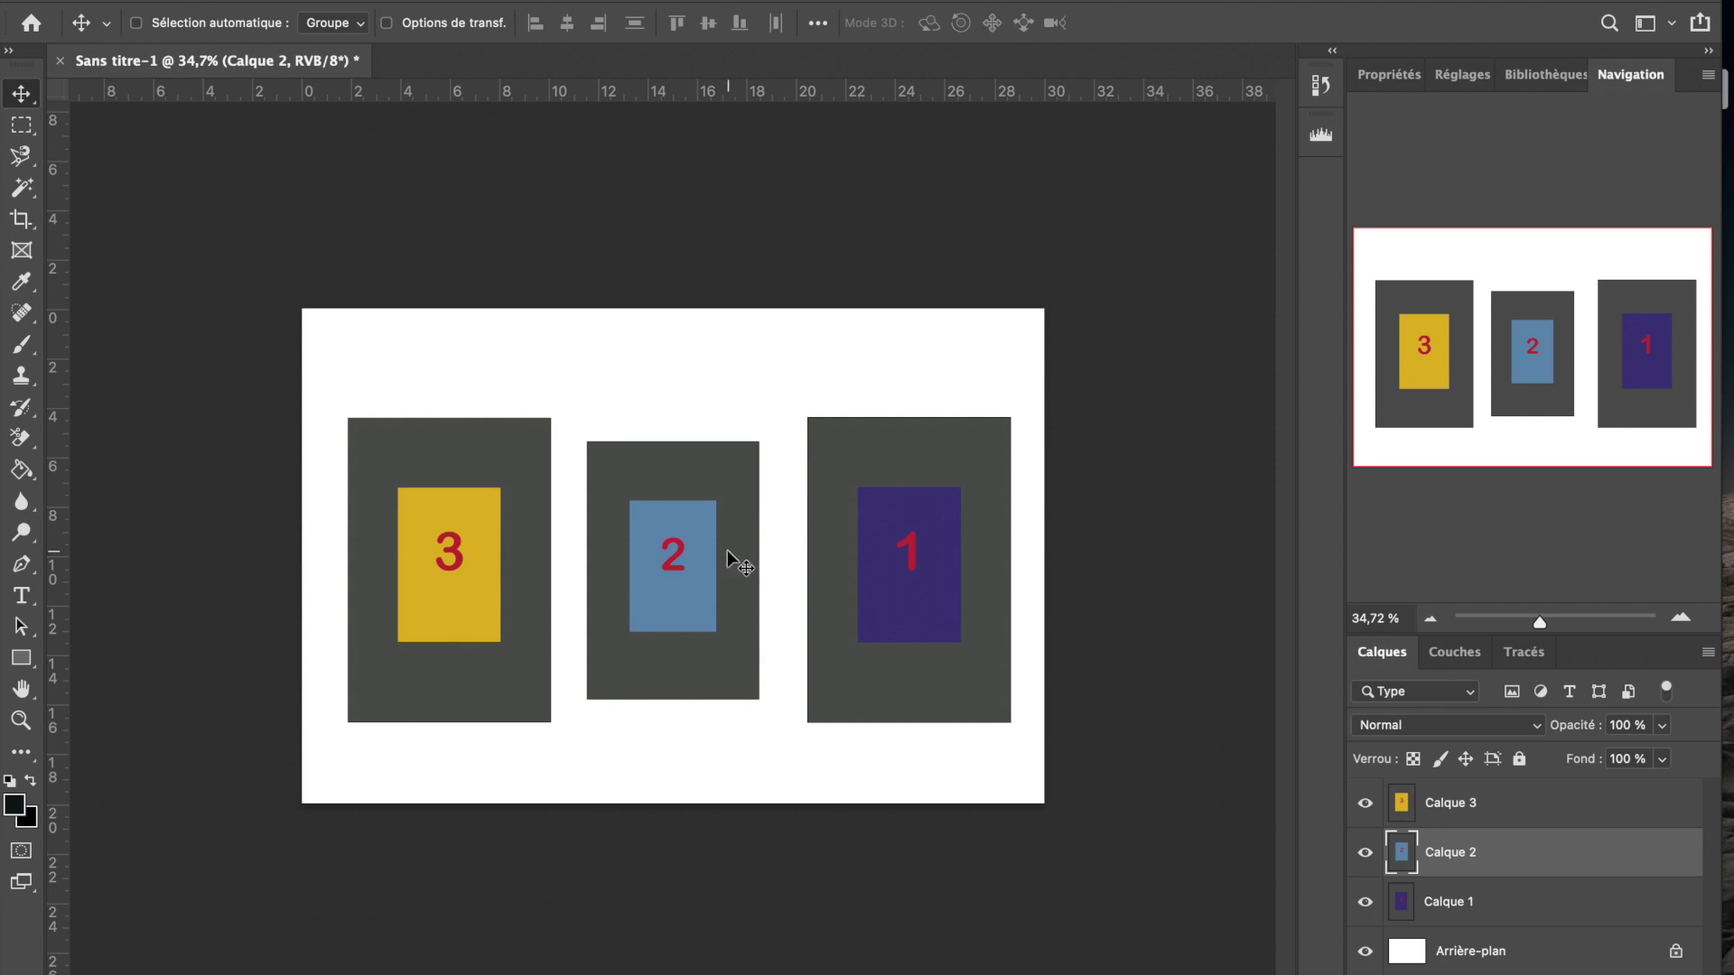
key("ctrl+t")
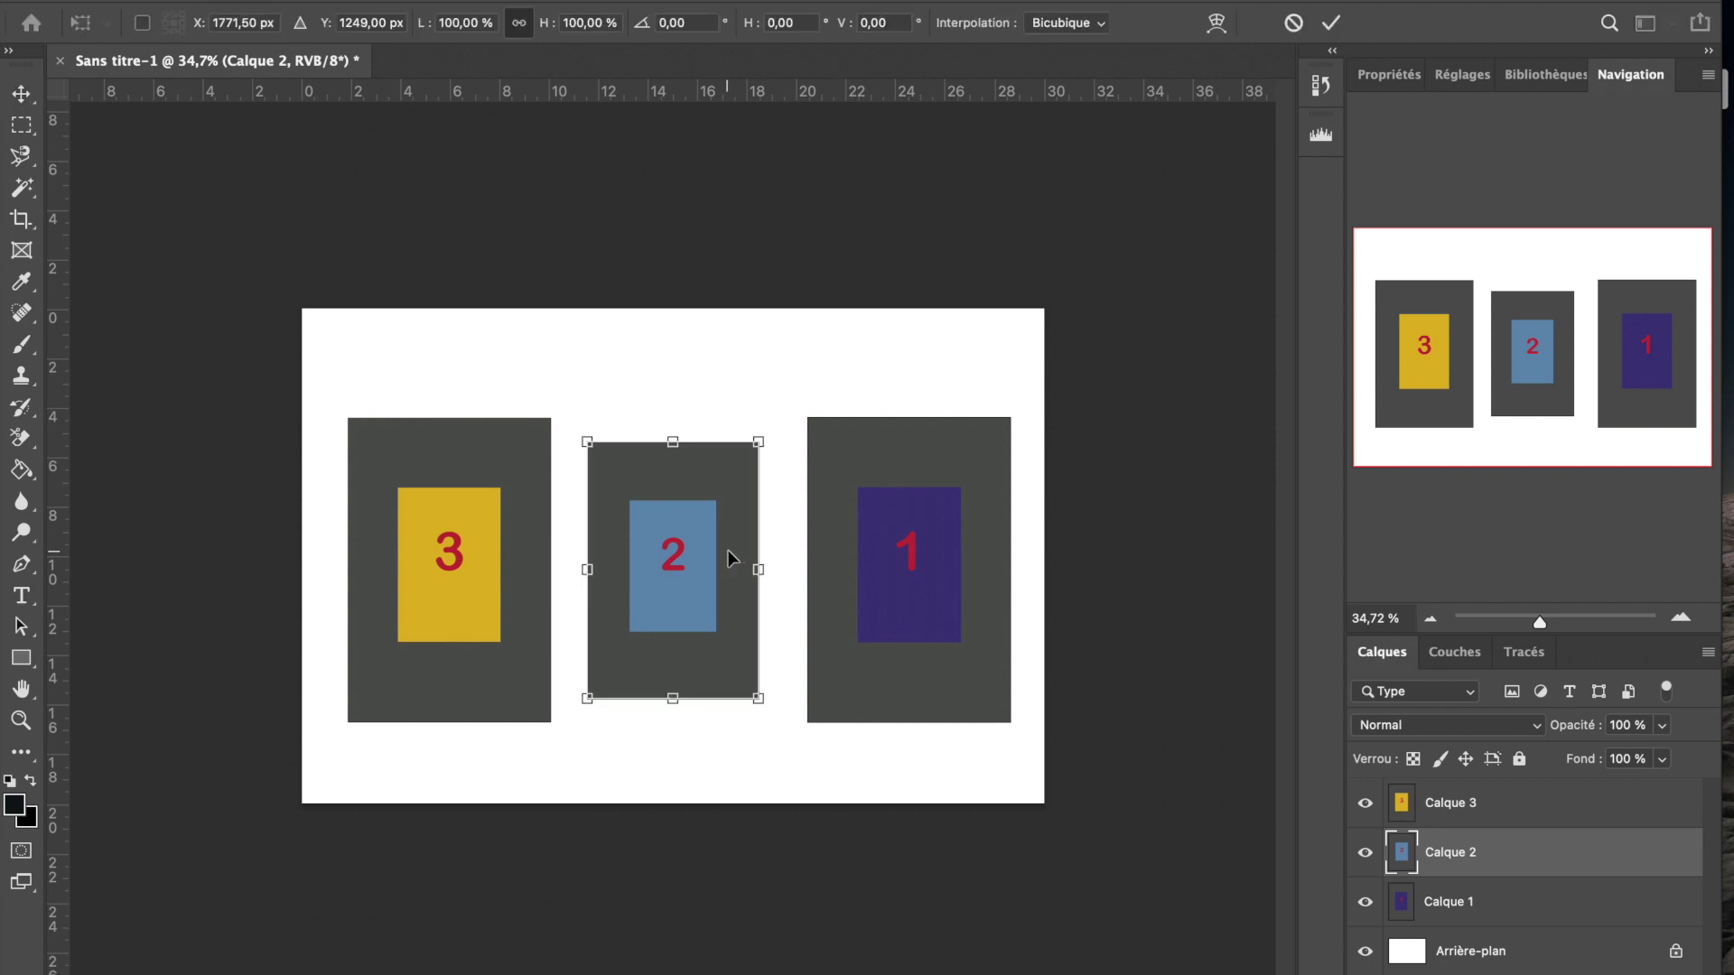
left_click_drag(675, 542, 430, 505)
left_click_drag(519, 676, 529, 731)
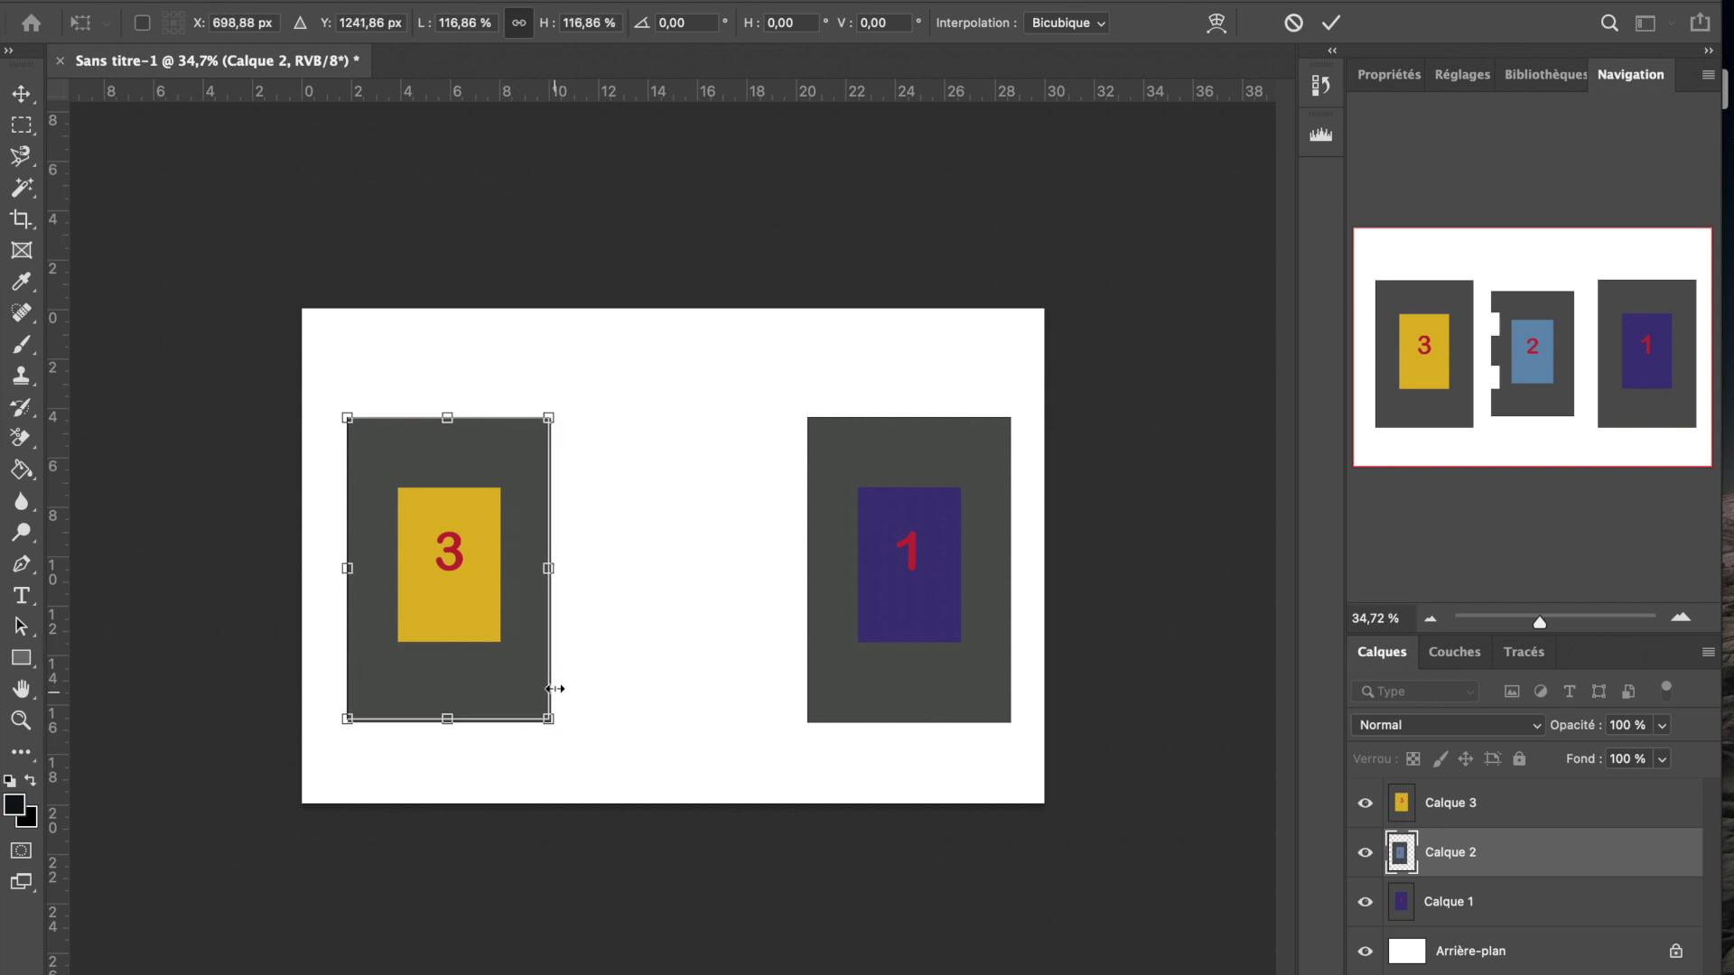
left_click_drag(547, 571, 731, 561)
key("Return")
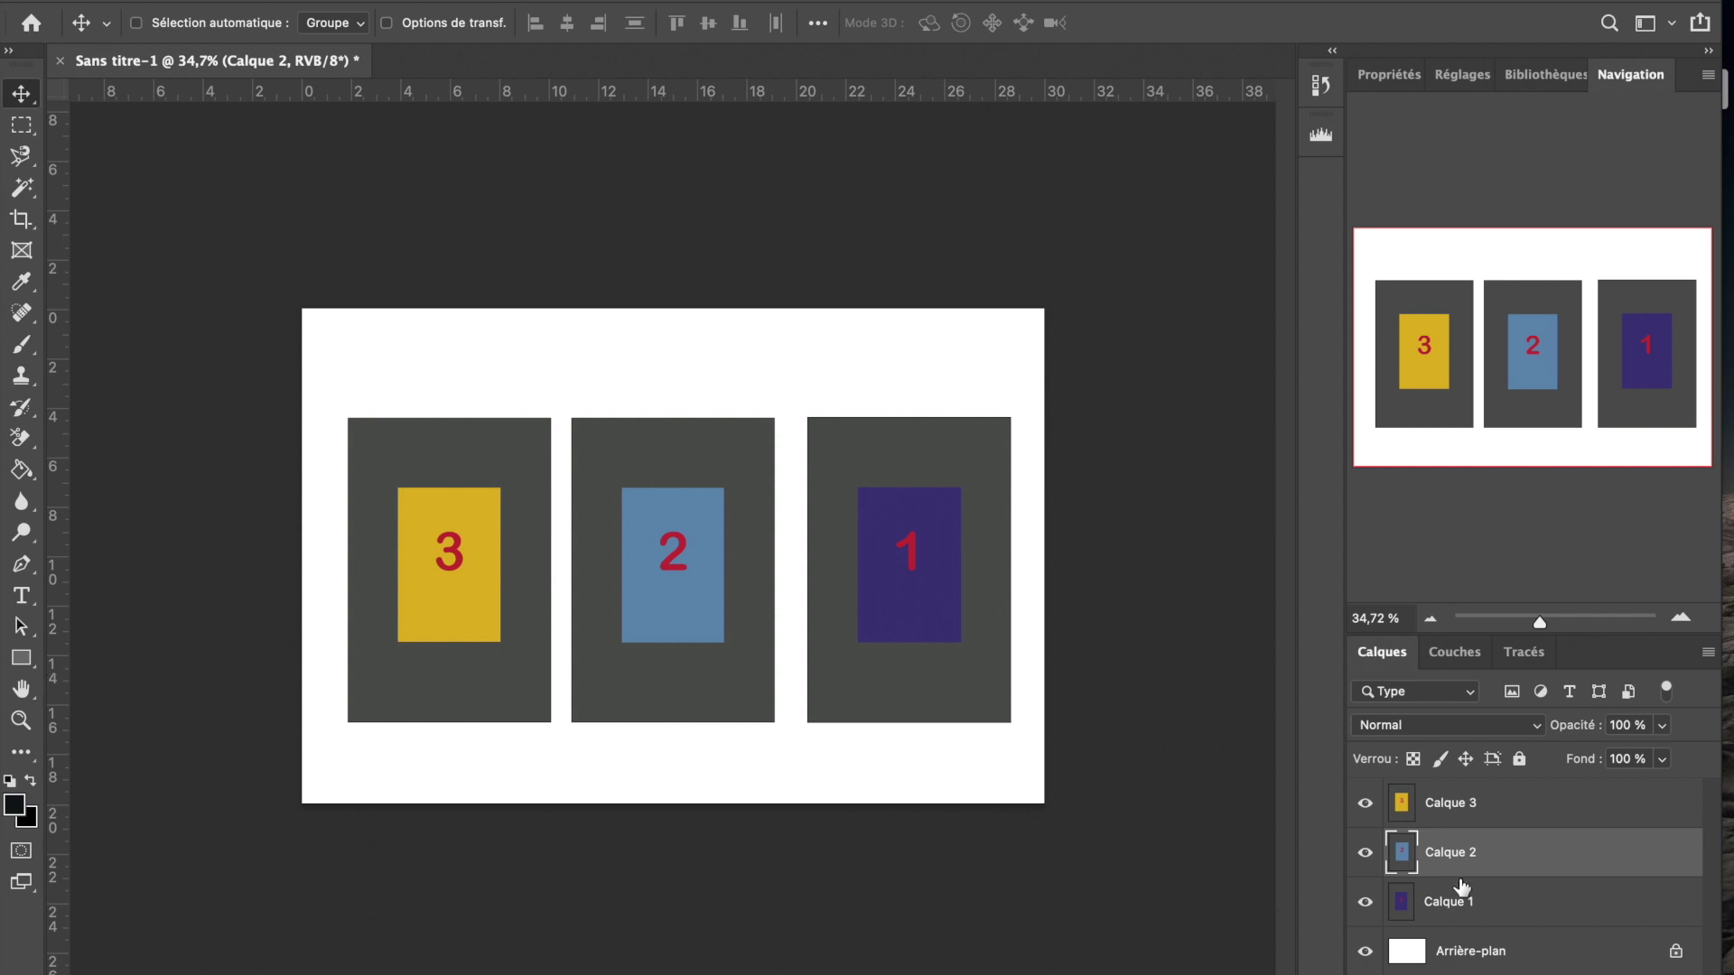
Move Calque 1 across the document so that it lies behind Calque 3 and Calque 2.
left_click(1518, 902)
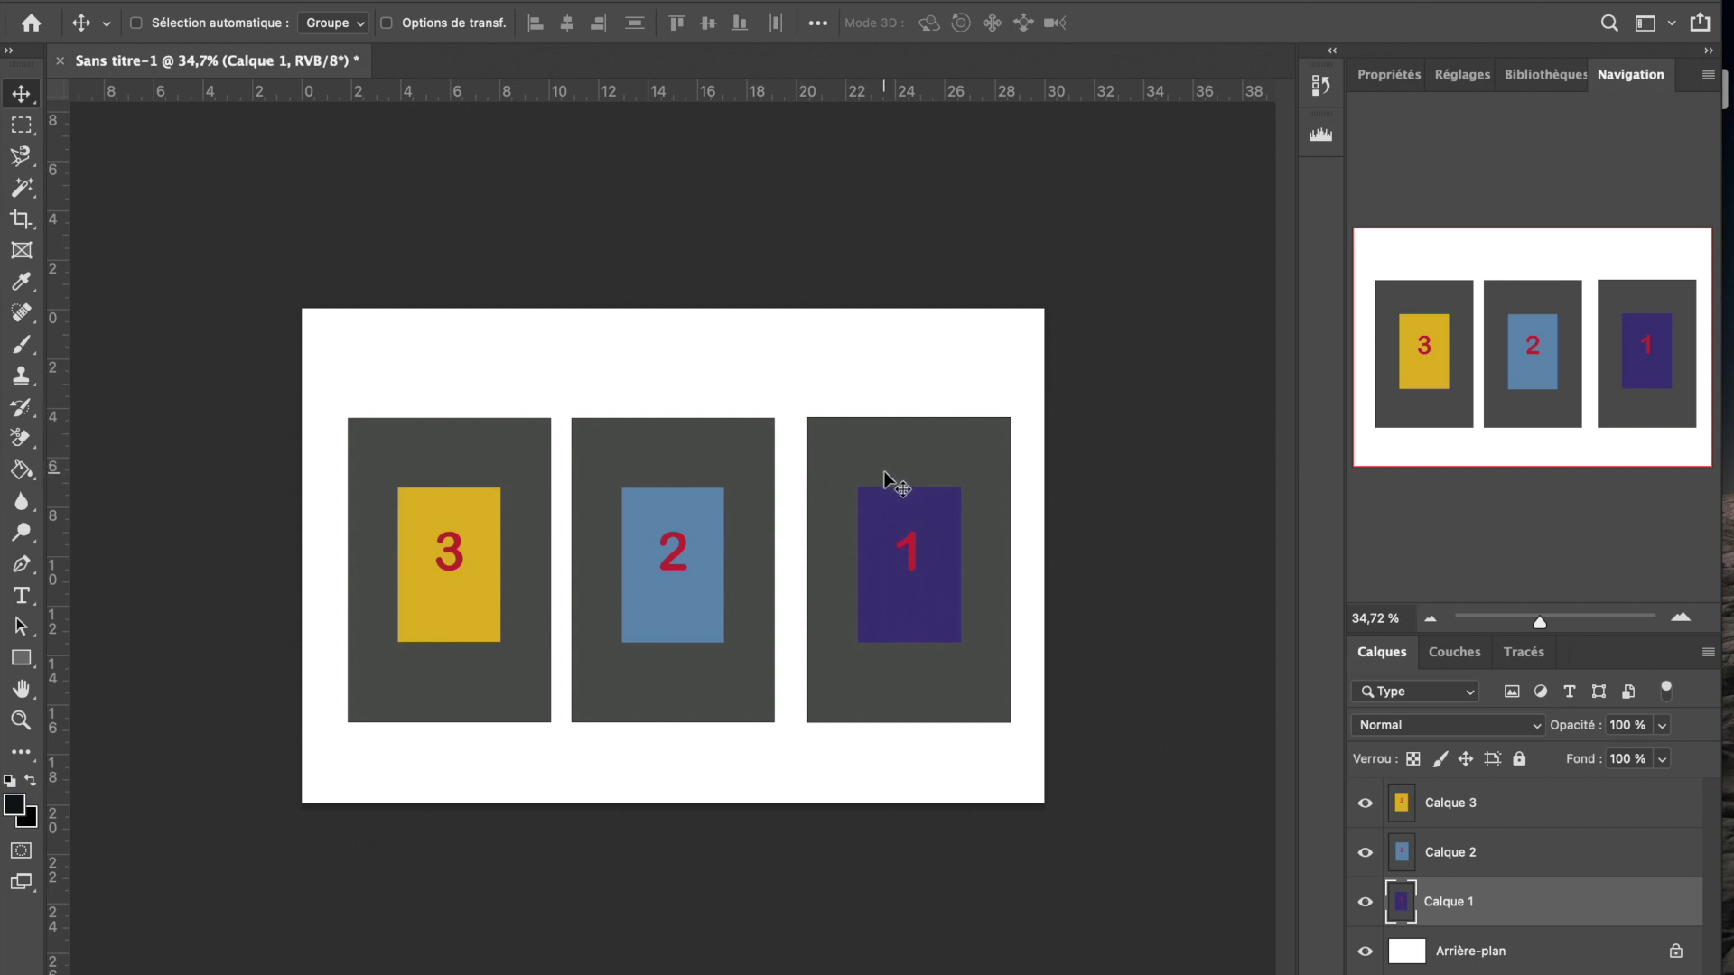
left_click_drag(954, 446, 488, 504)
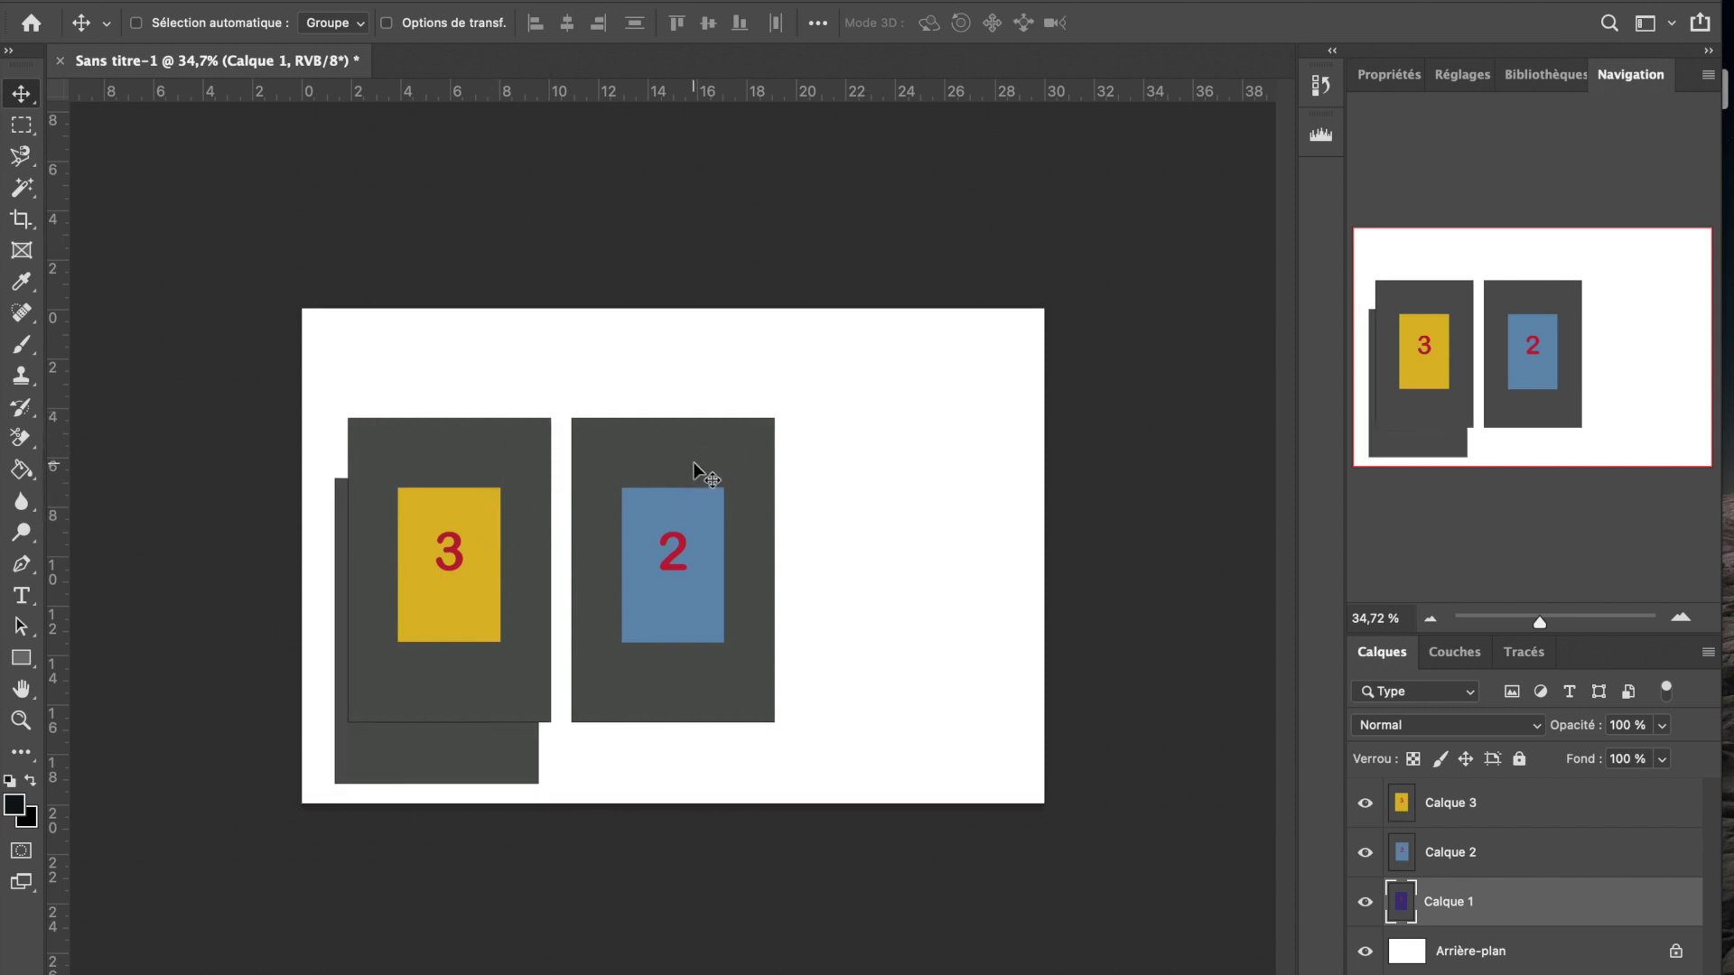
left_click_drag(691, 462, 761, 412)
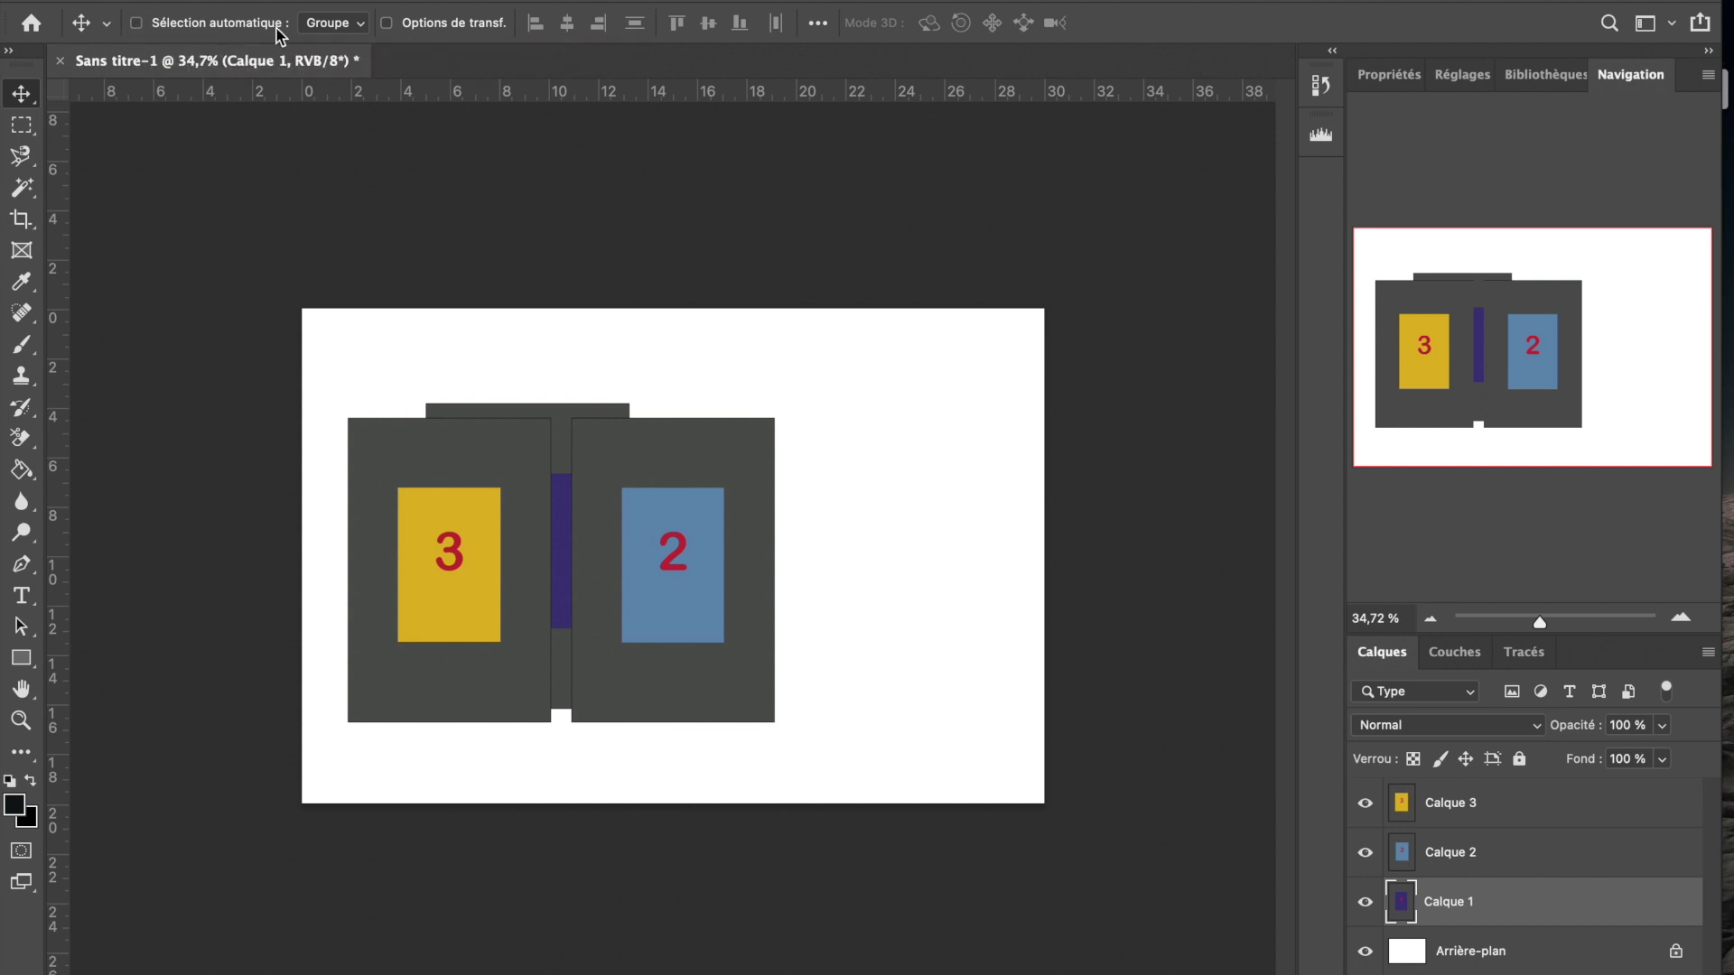
Turn on automatic selection for the Move tool and shift Calque 2 about 1.4 cm to the right.
left_click(138, 24)
left_click(709, 457)
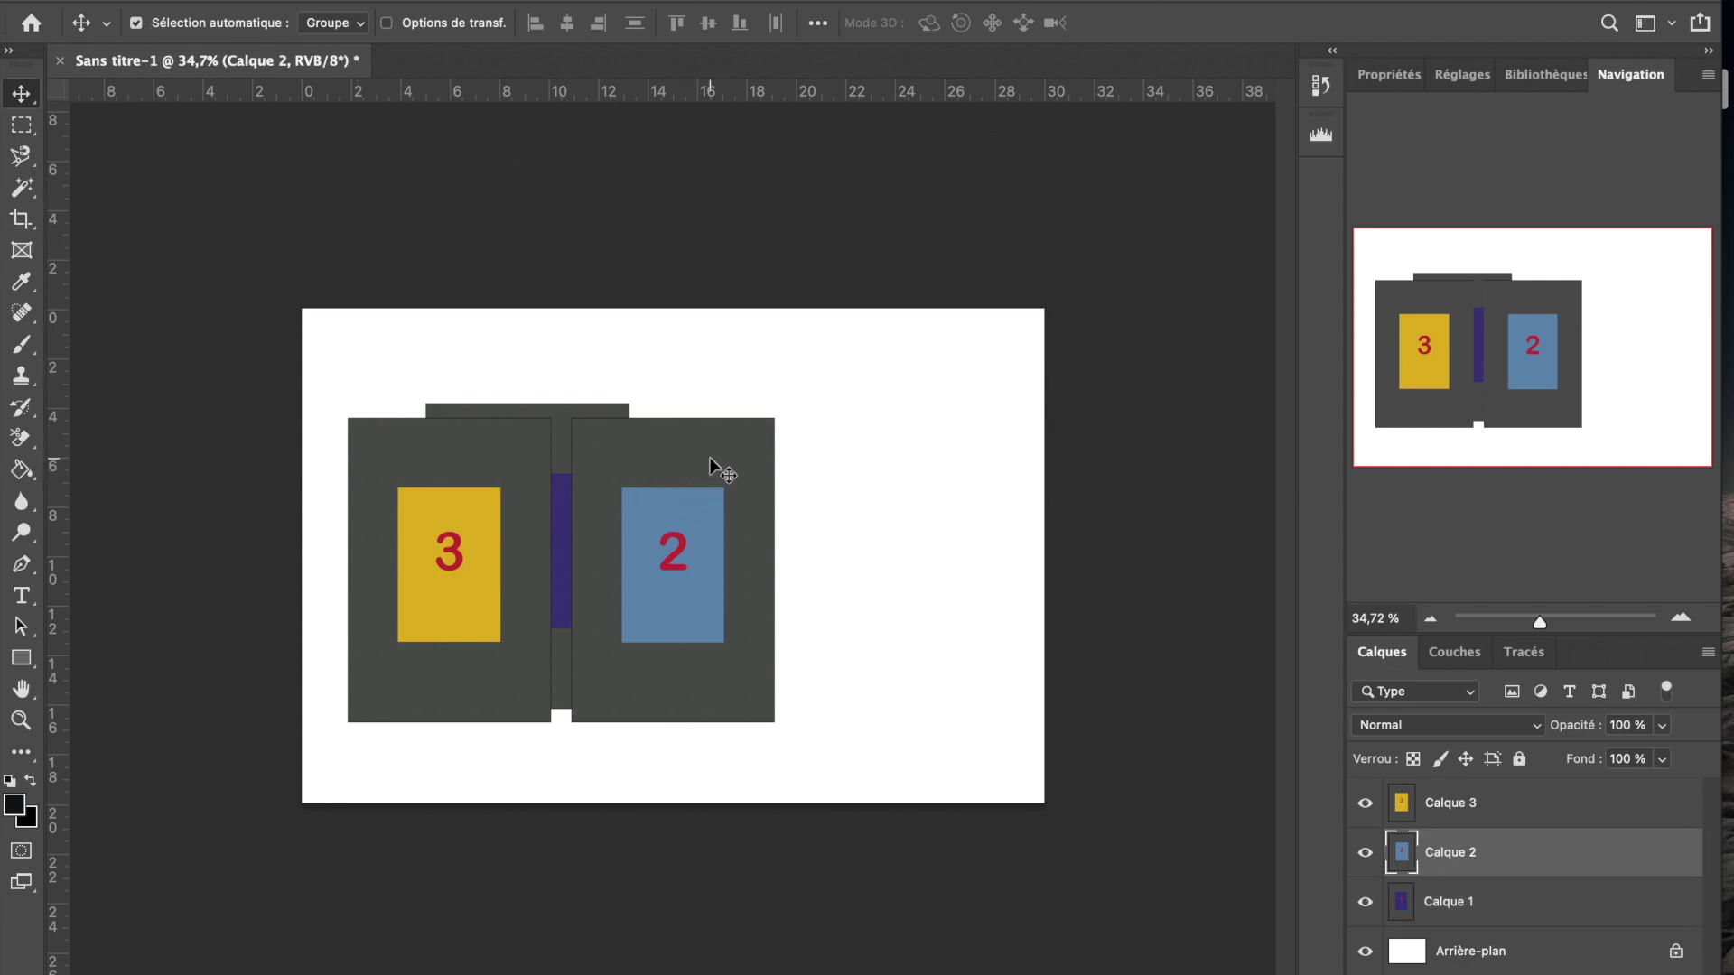
left_click_drag(648, 472, 683, 468)
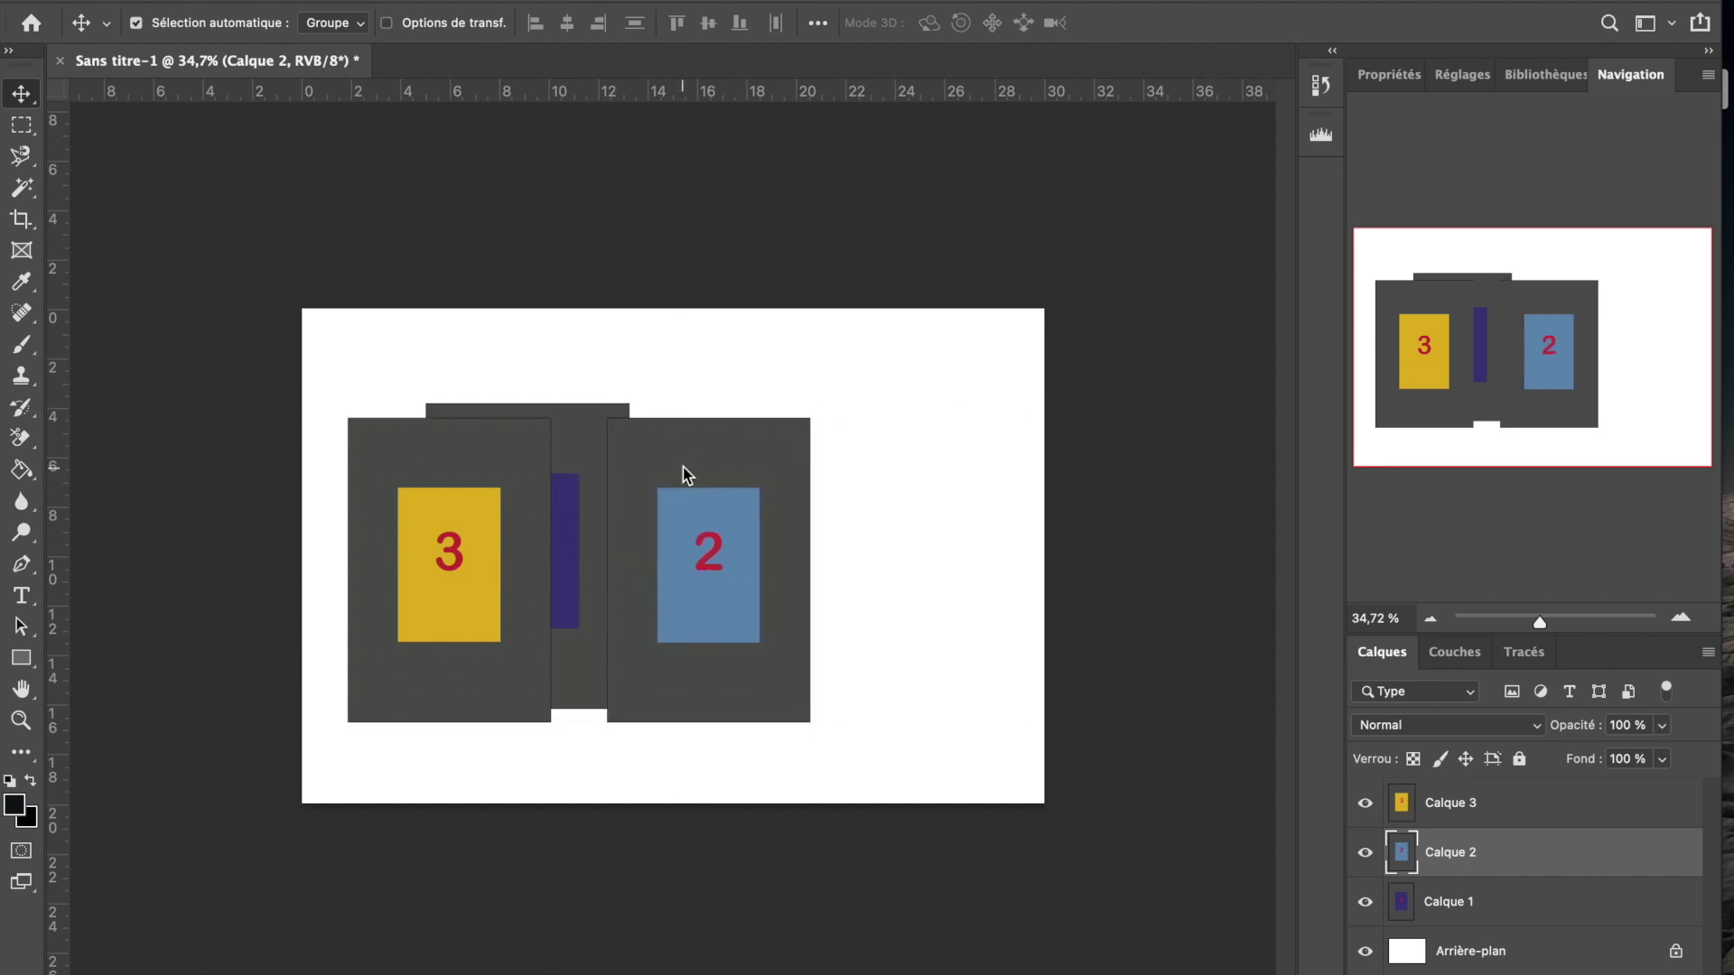
Test automatic selection by picking Calque 3, Calque 1 and Calque 2 alternately on the canvas, ending on Calque 1.
left_click(501, 453)
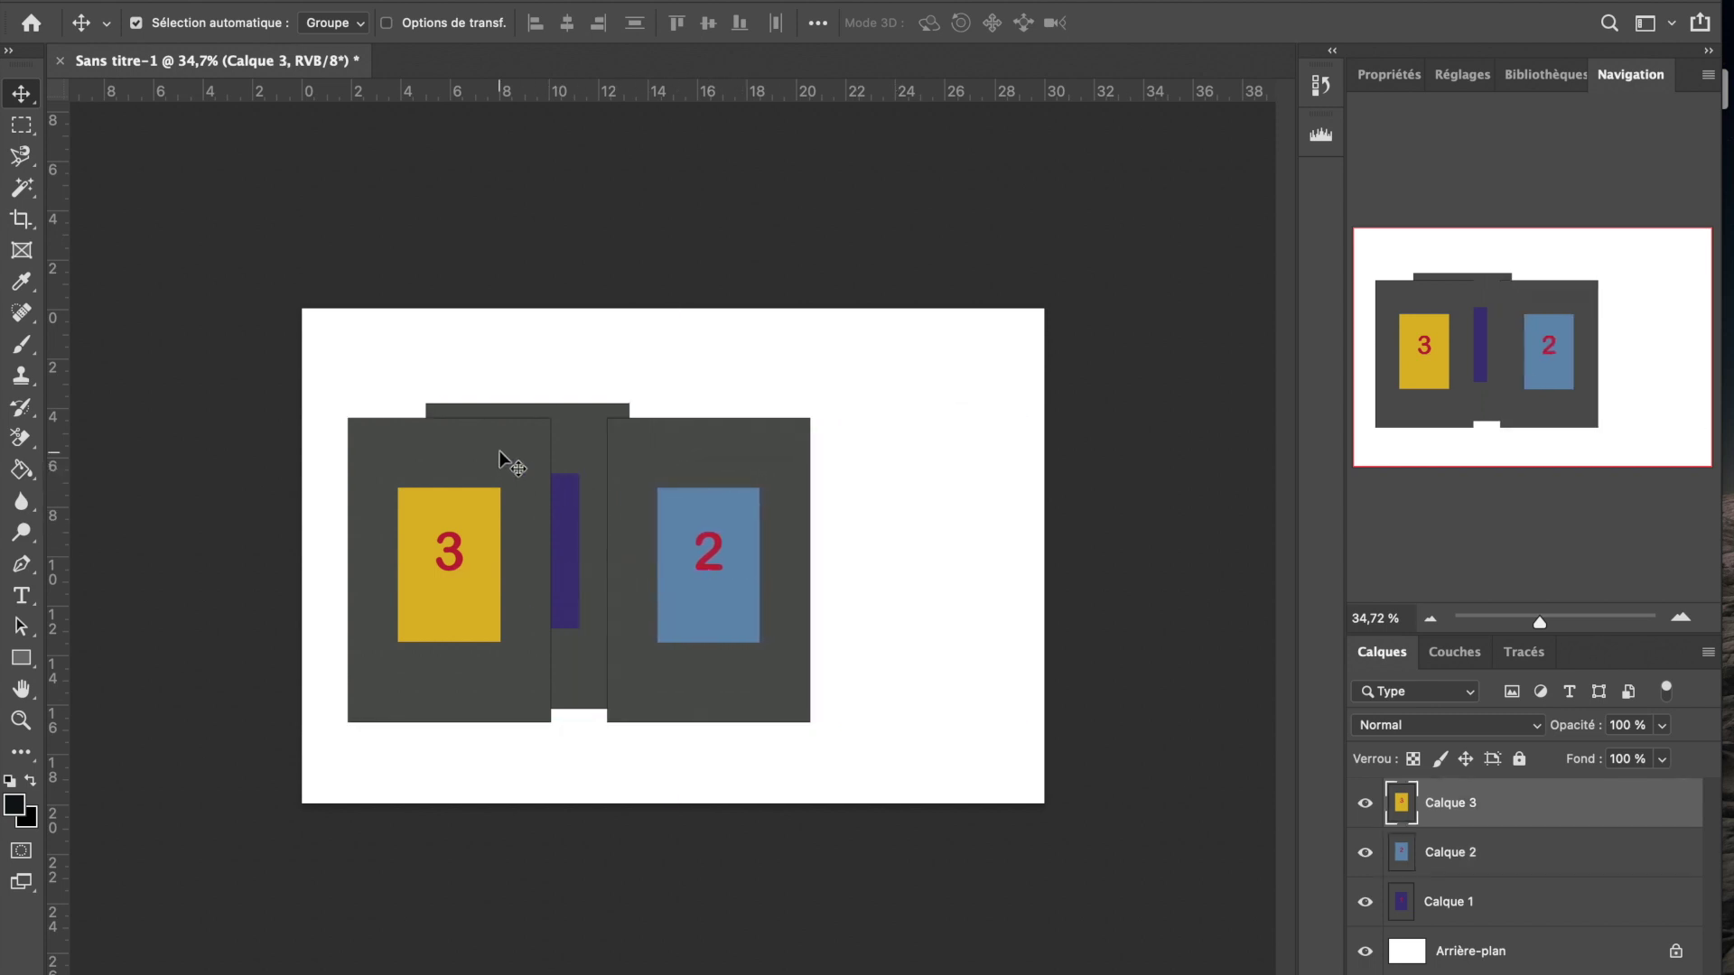
left_click(579, 446)
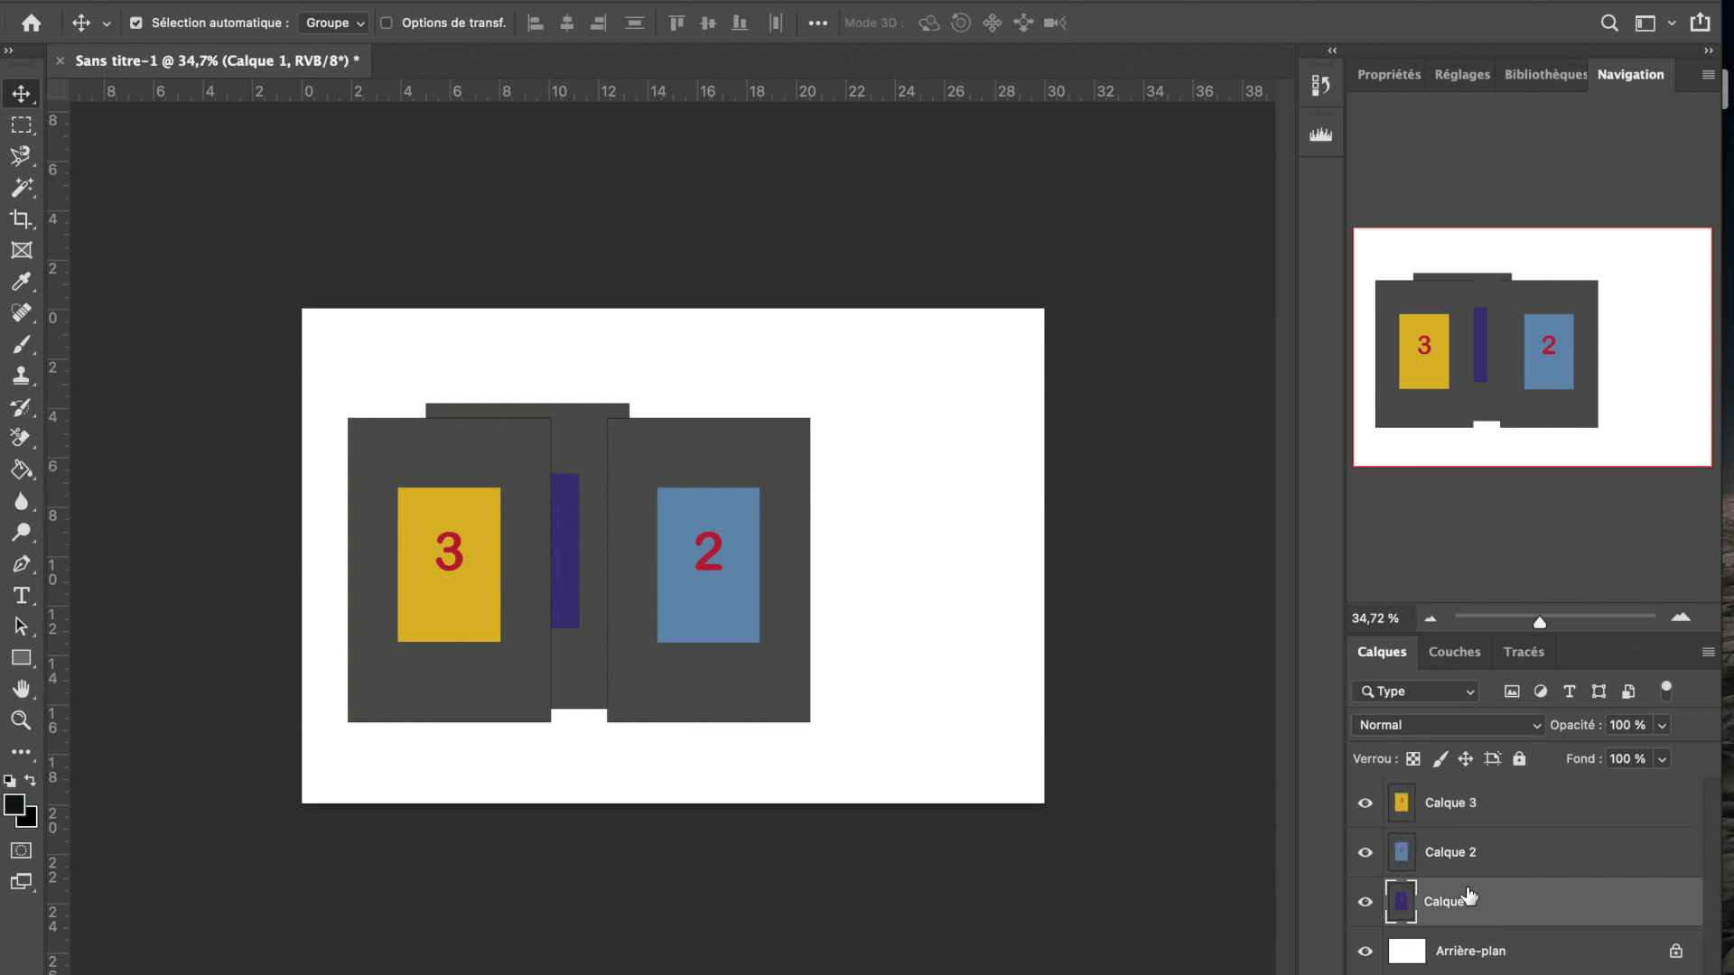
left_click(468, 457)
left_click(558, 458)
left_click(717, 461)
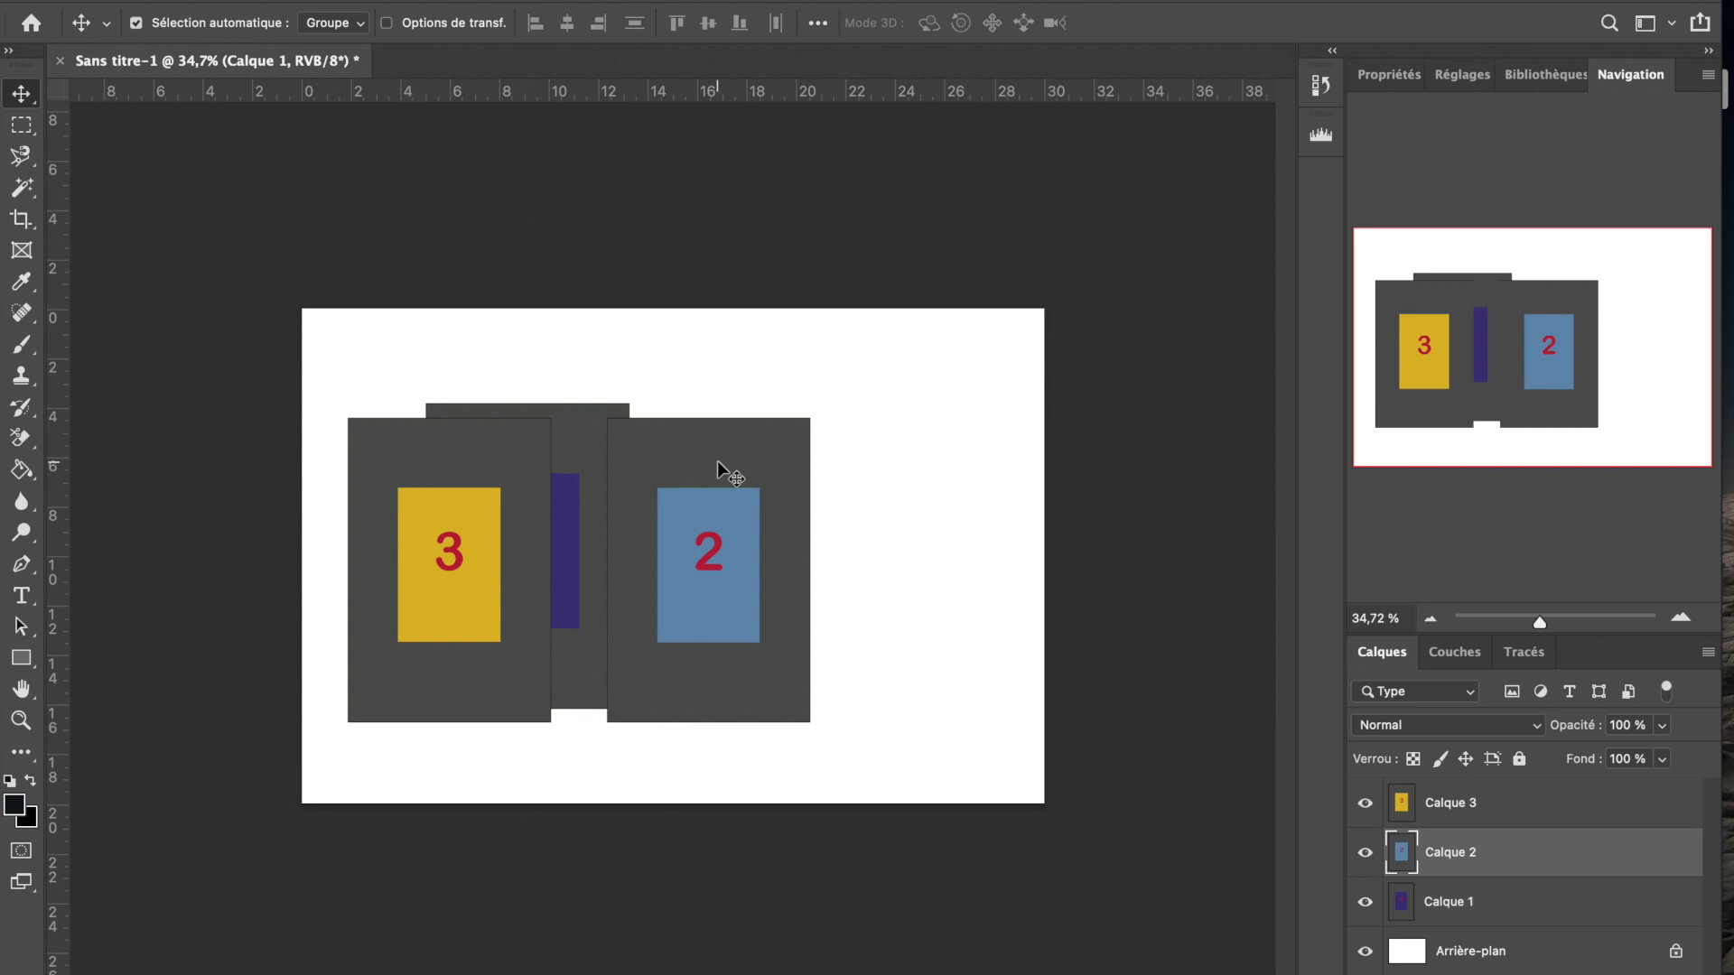
left_click(424, 475)
left_click(576, 452)
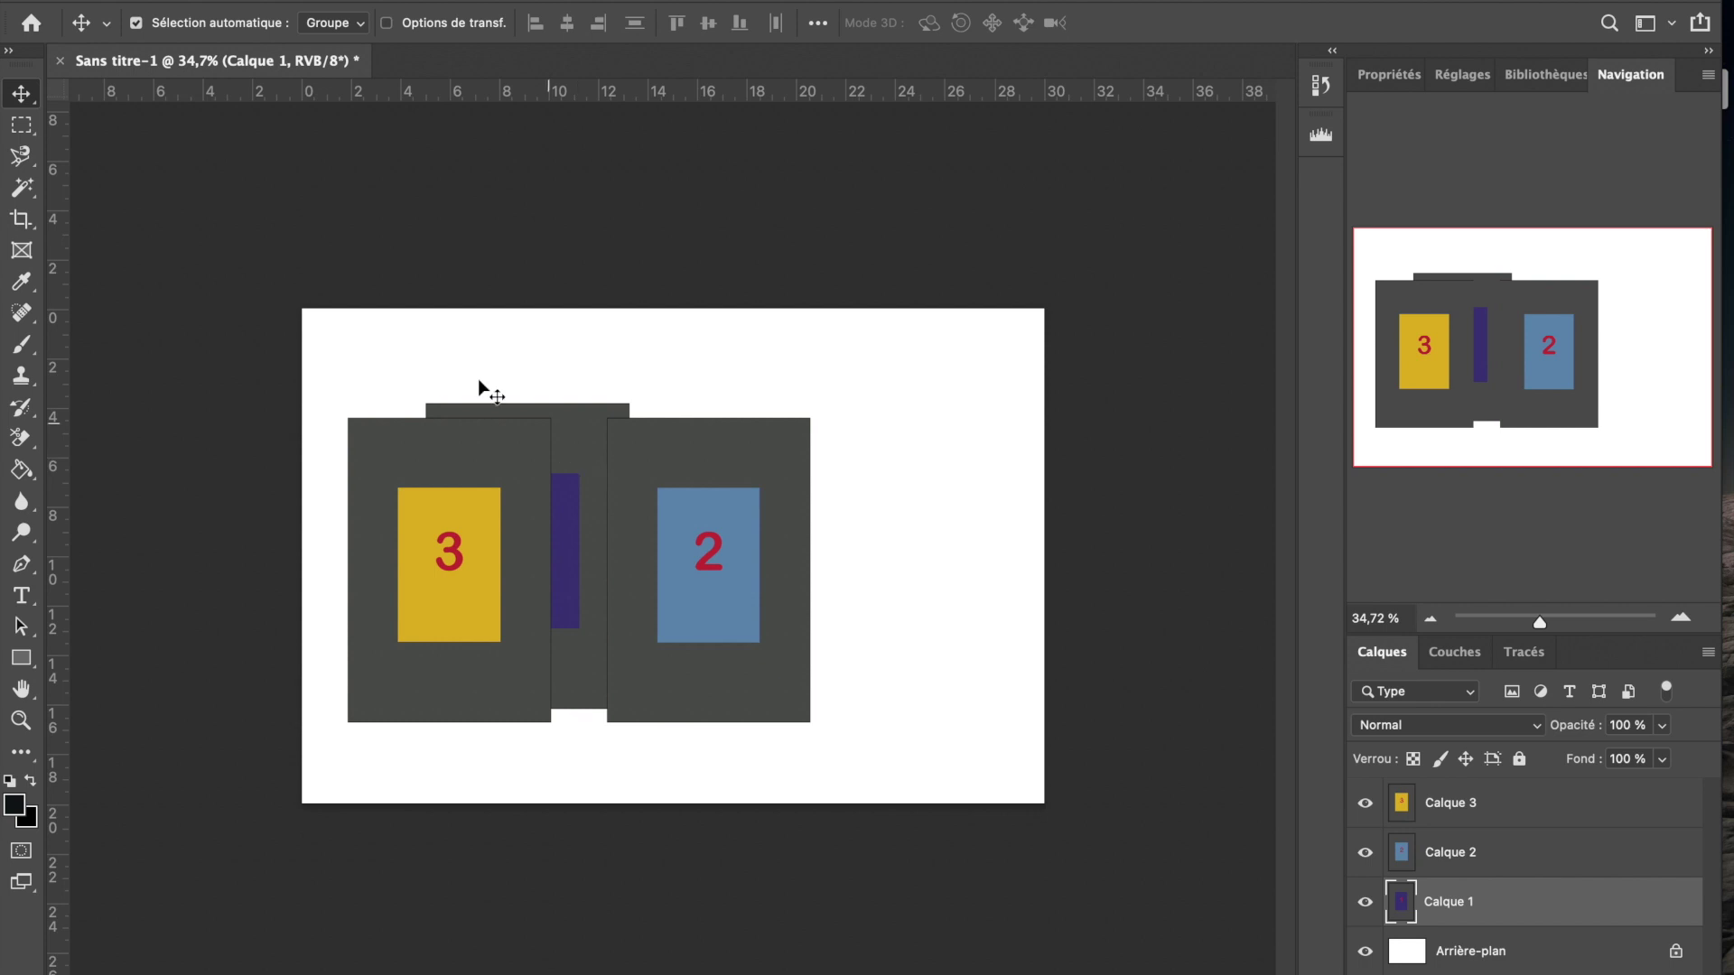
With automatic selection turned off, move Calque 1 directly behind Calque 3 and make Calque 3 the active layer.
left_click(138, 24)
left_click_drag(577, 474, 493, 488)
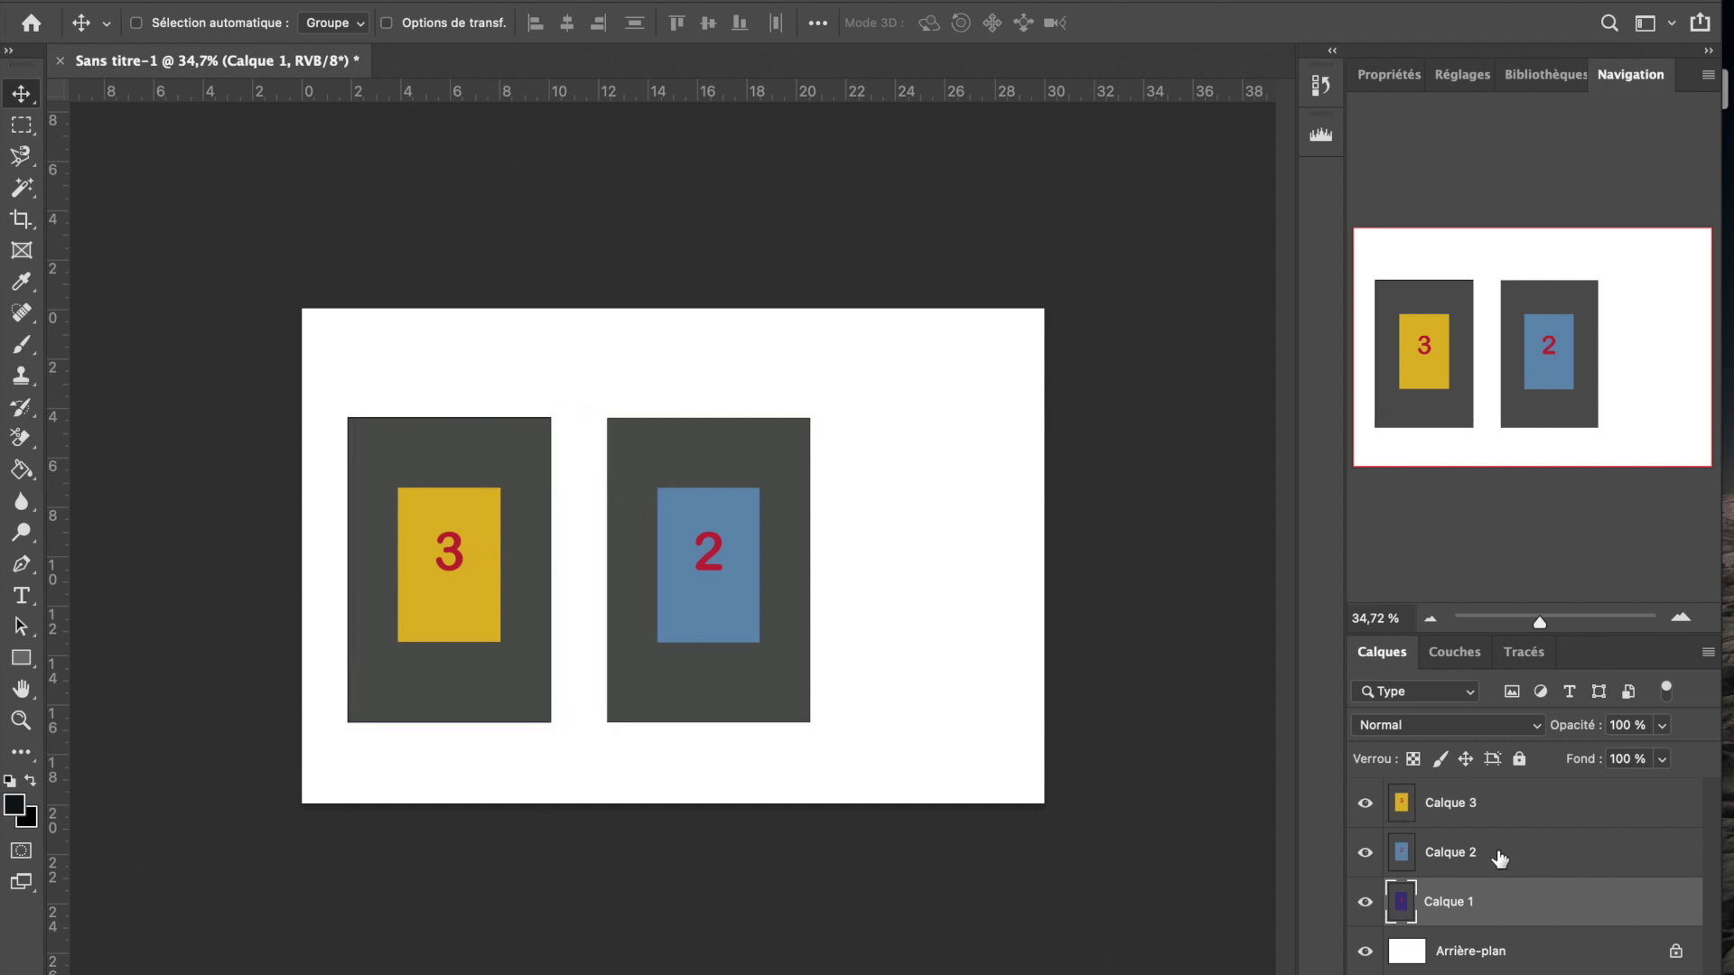
left_click(1542, 825)
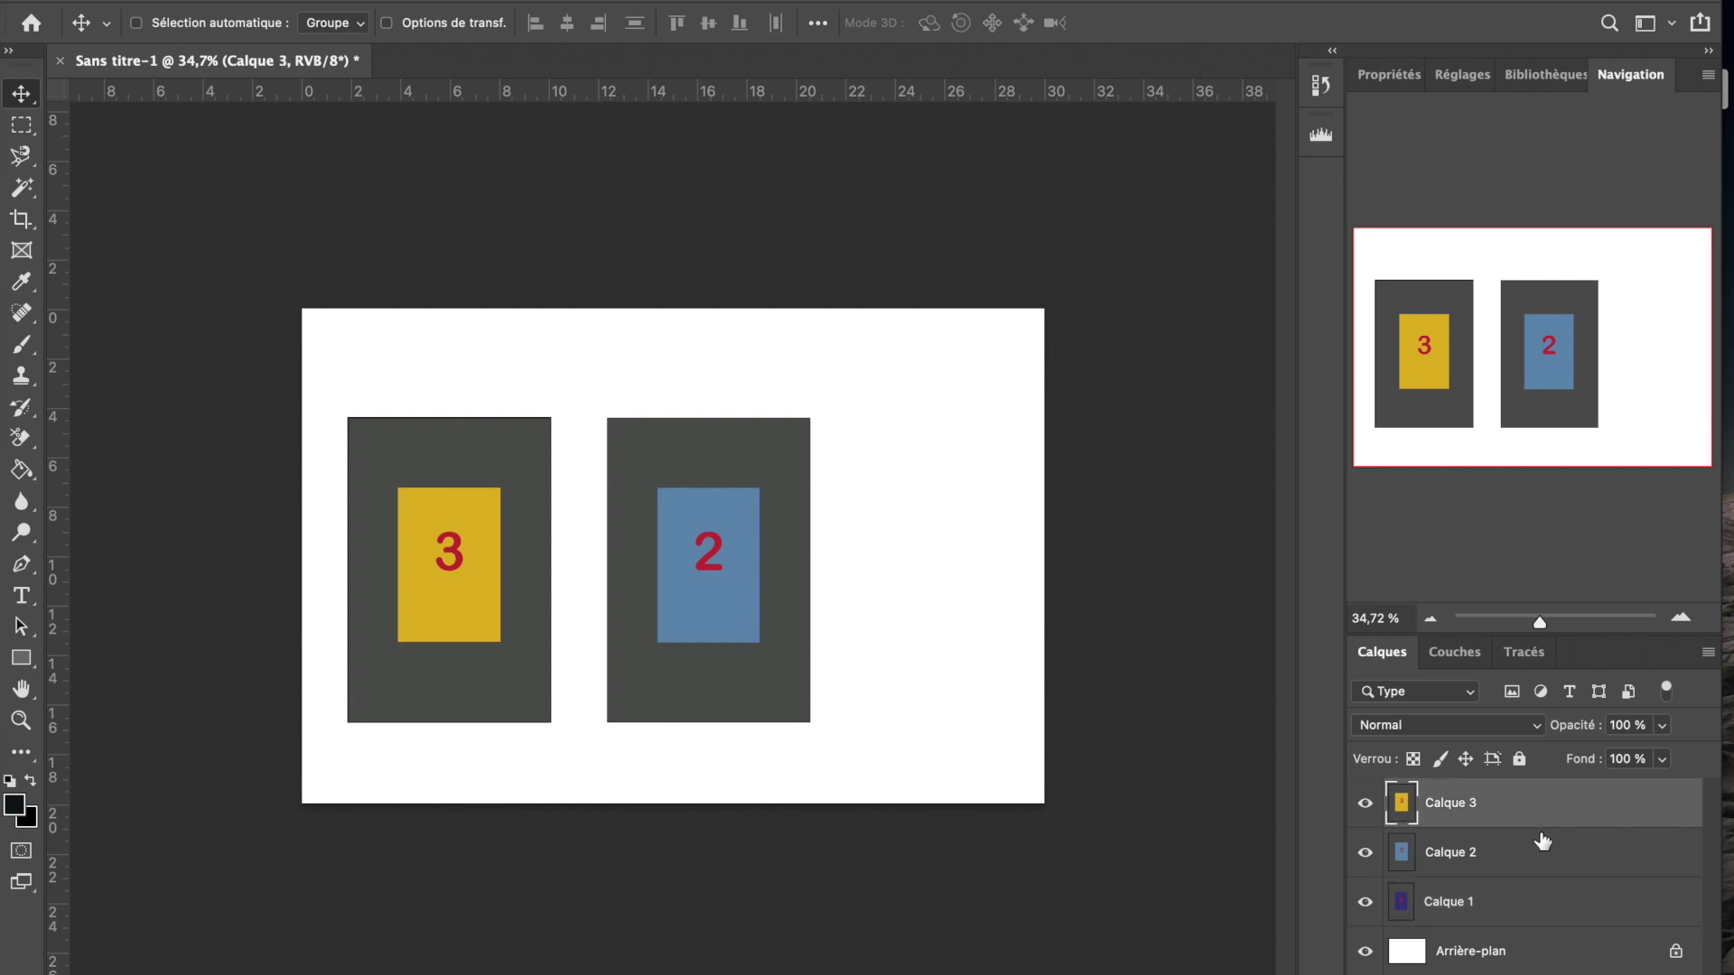
Move Calque 3 off Calque 1 to the empty area right of Calque 2, keeping it level with the others.
left_click(1524, 845)
mouse_move(741, 583)
left_mouse_down()
mouse_move(816, 601)
mouse_move(737, 583)
left_mouse_up()
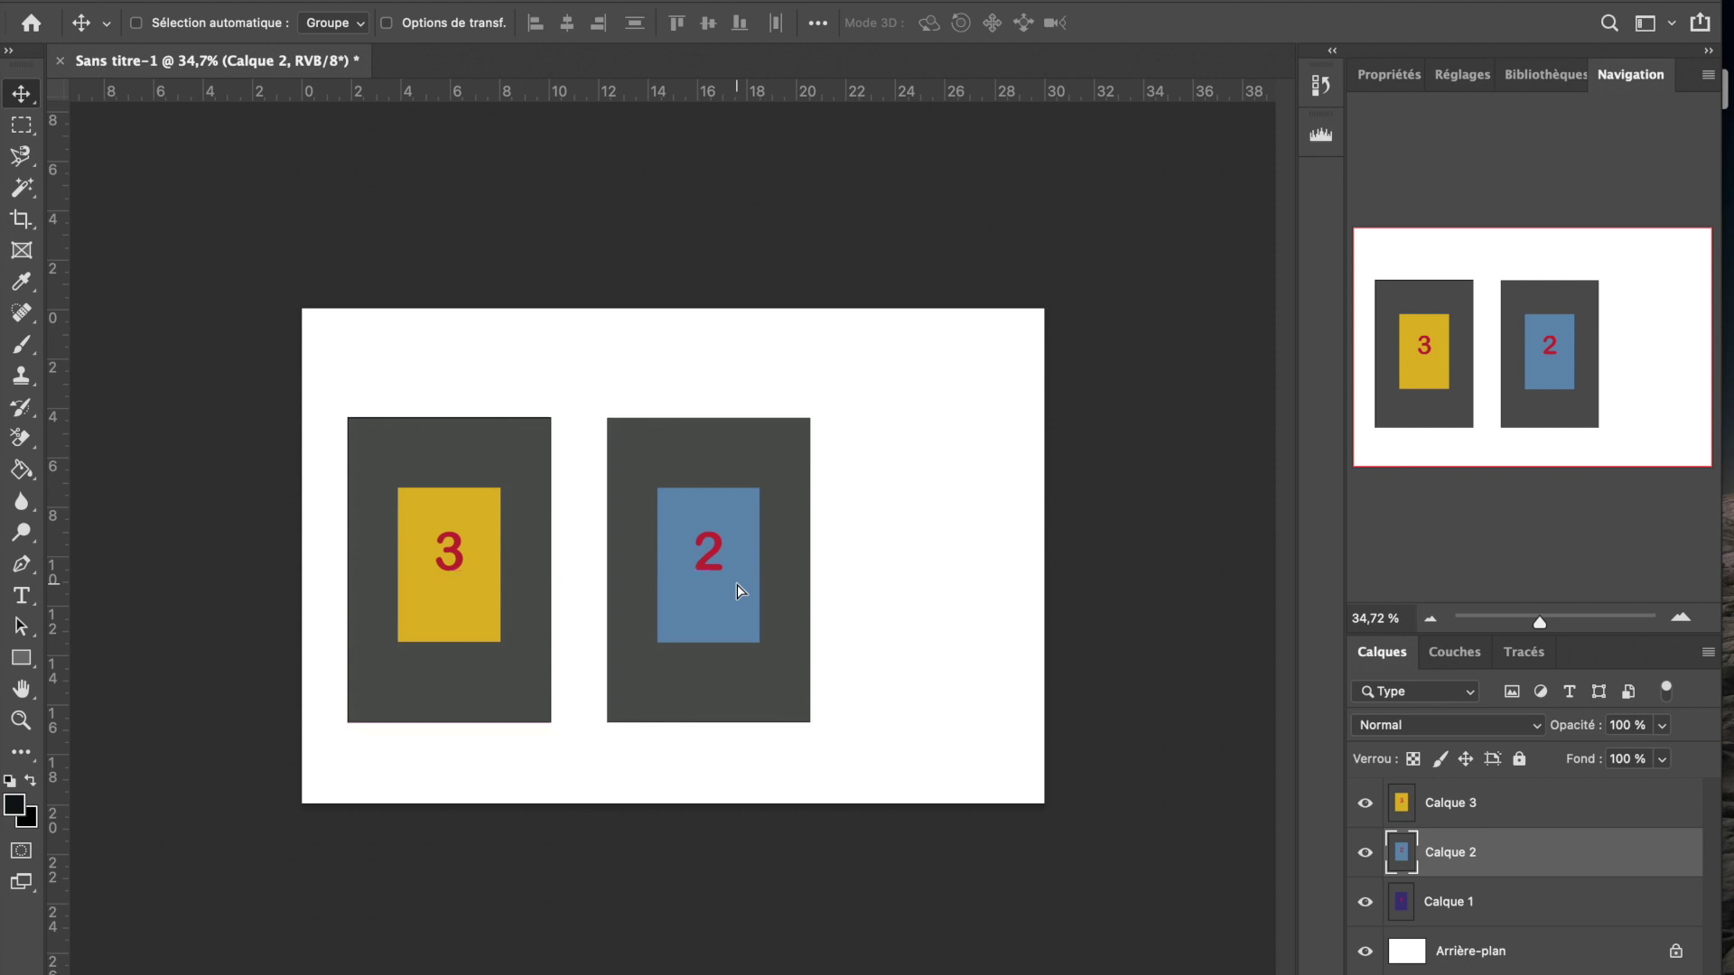
left_click(1460, 806)
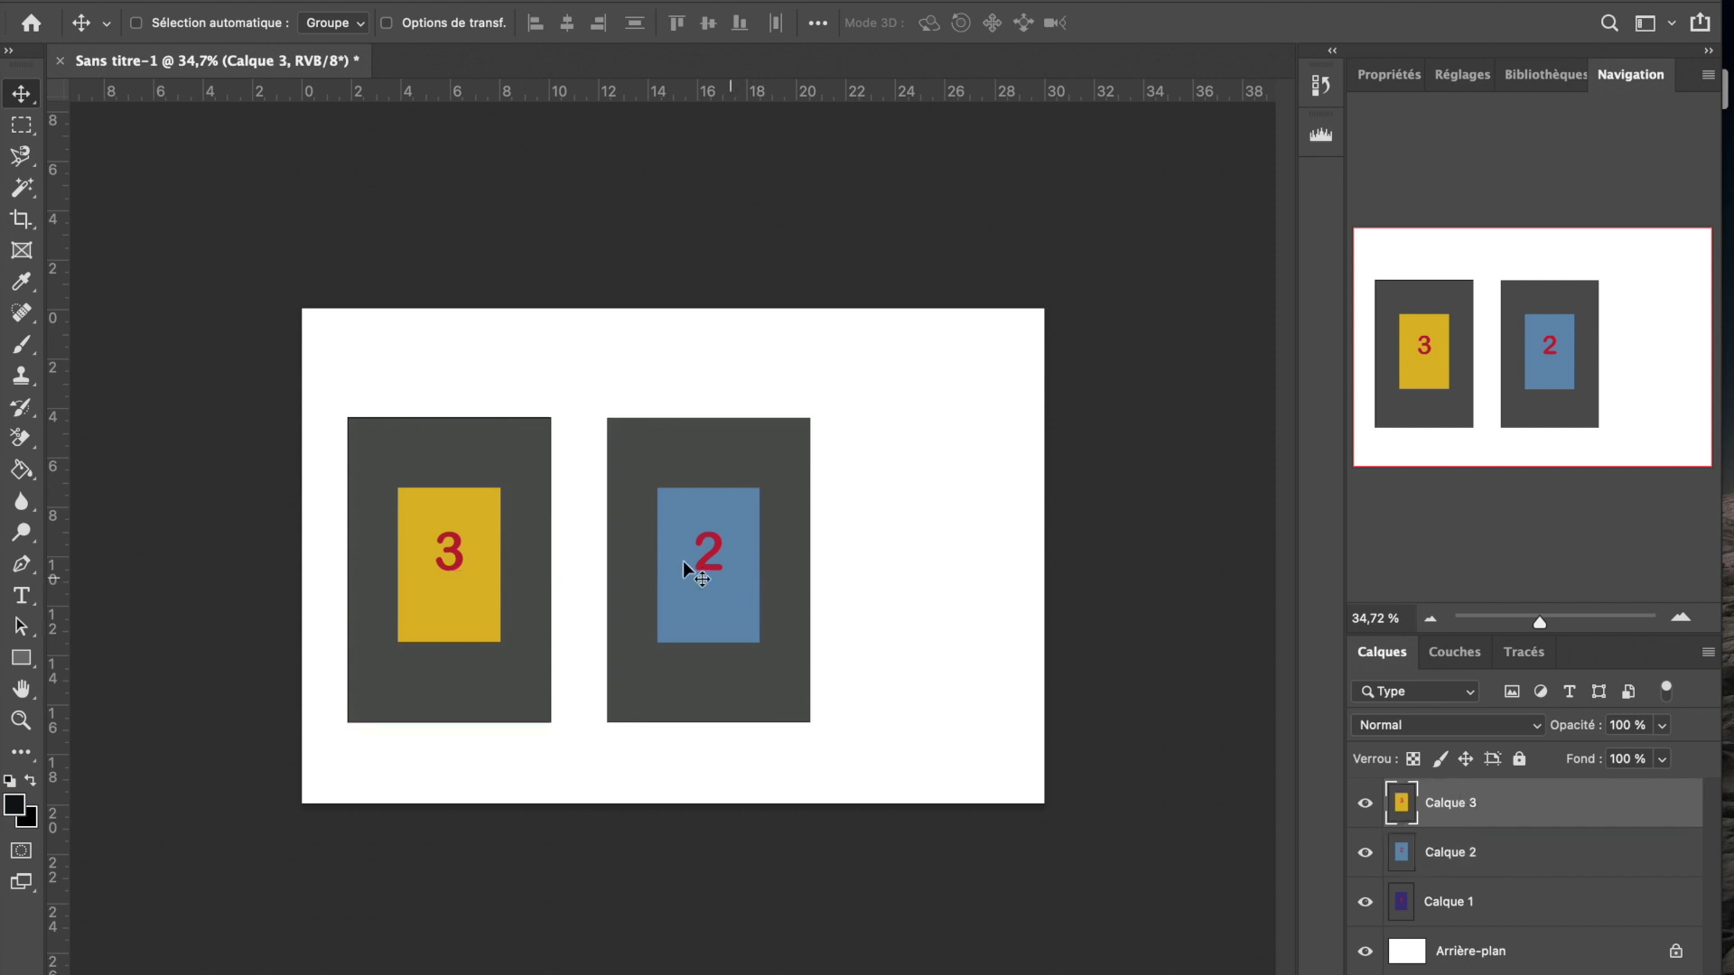
left_click_drag(452, 507, 924, 502)
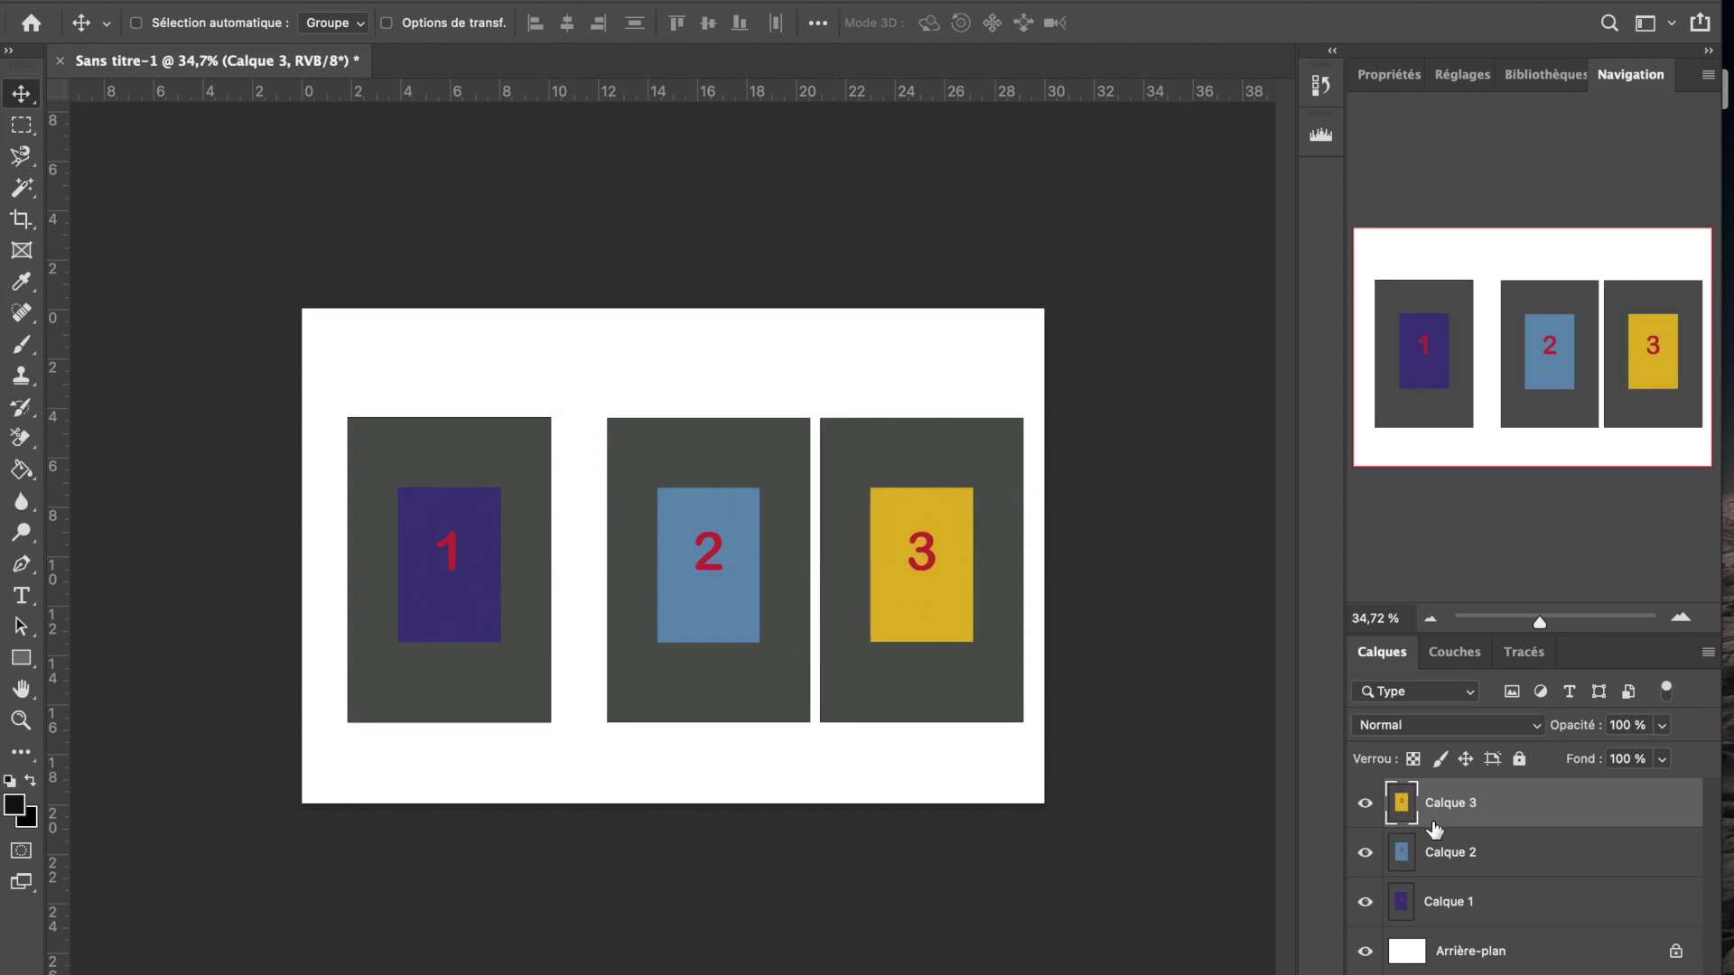
Shift Calque 2 about 0.93 cm to the left so the gaps on both sides are equal at 1.33 cm.
left_click(1456, 858)
left_click_drag(699, 569, 684, 573)
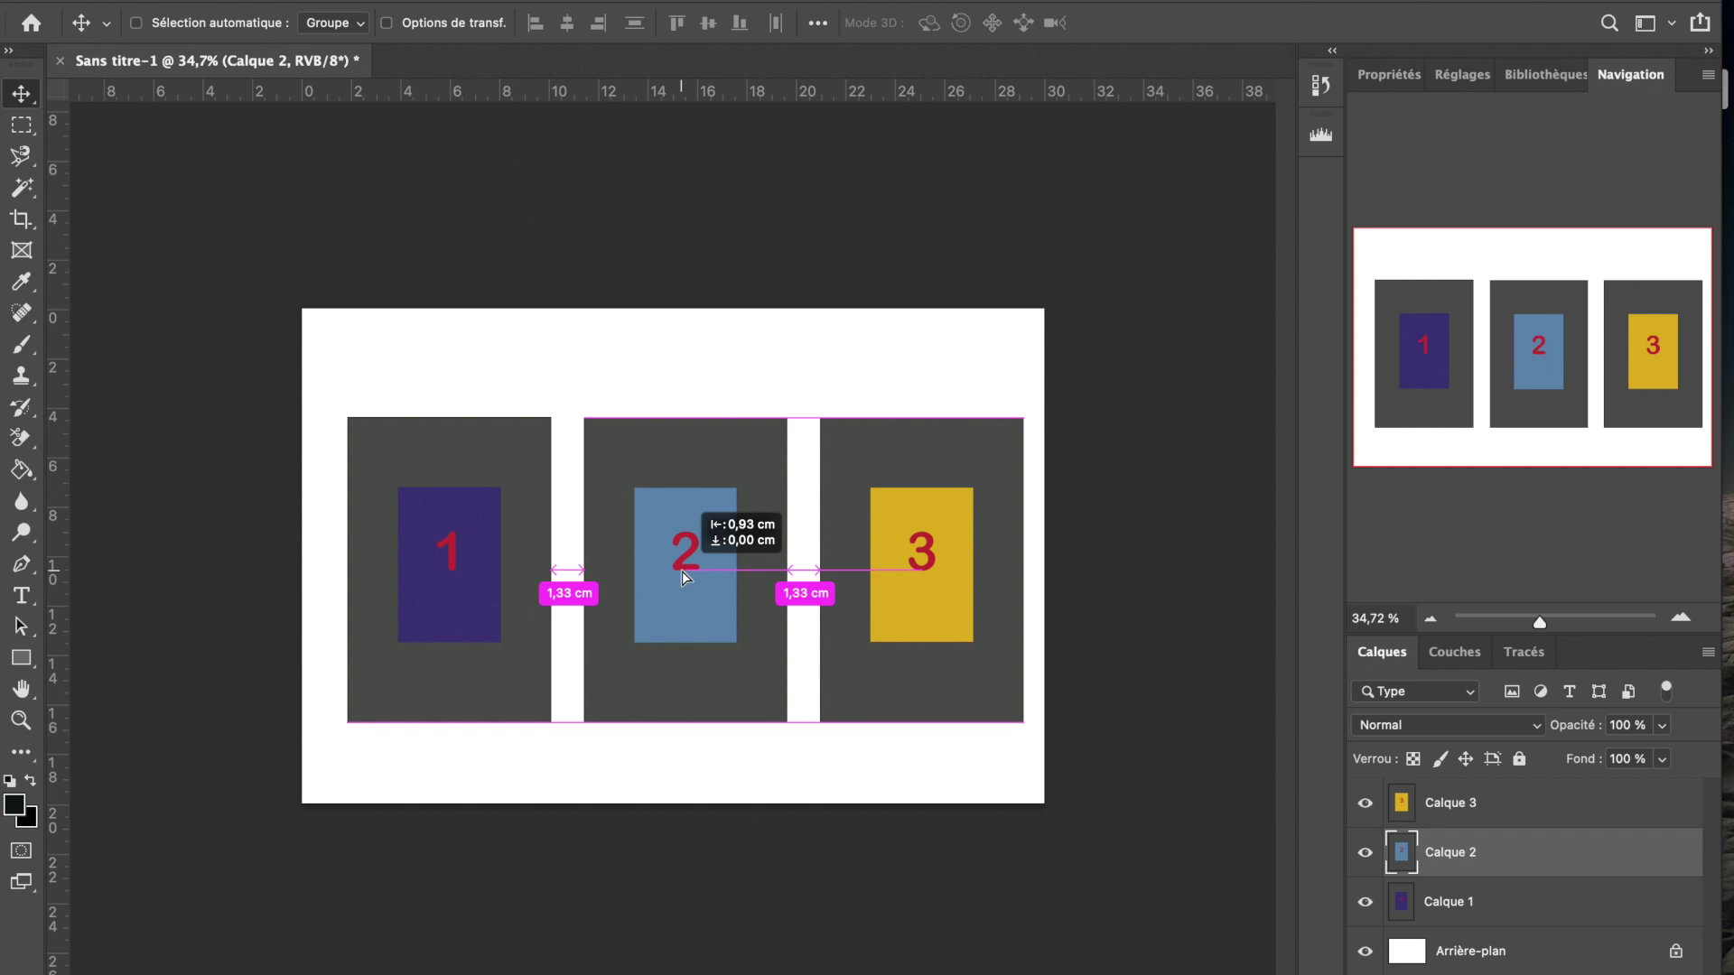
left_click_drag(681, 570, 681, 571)
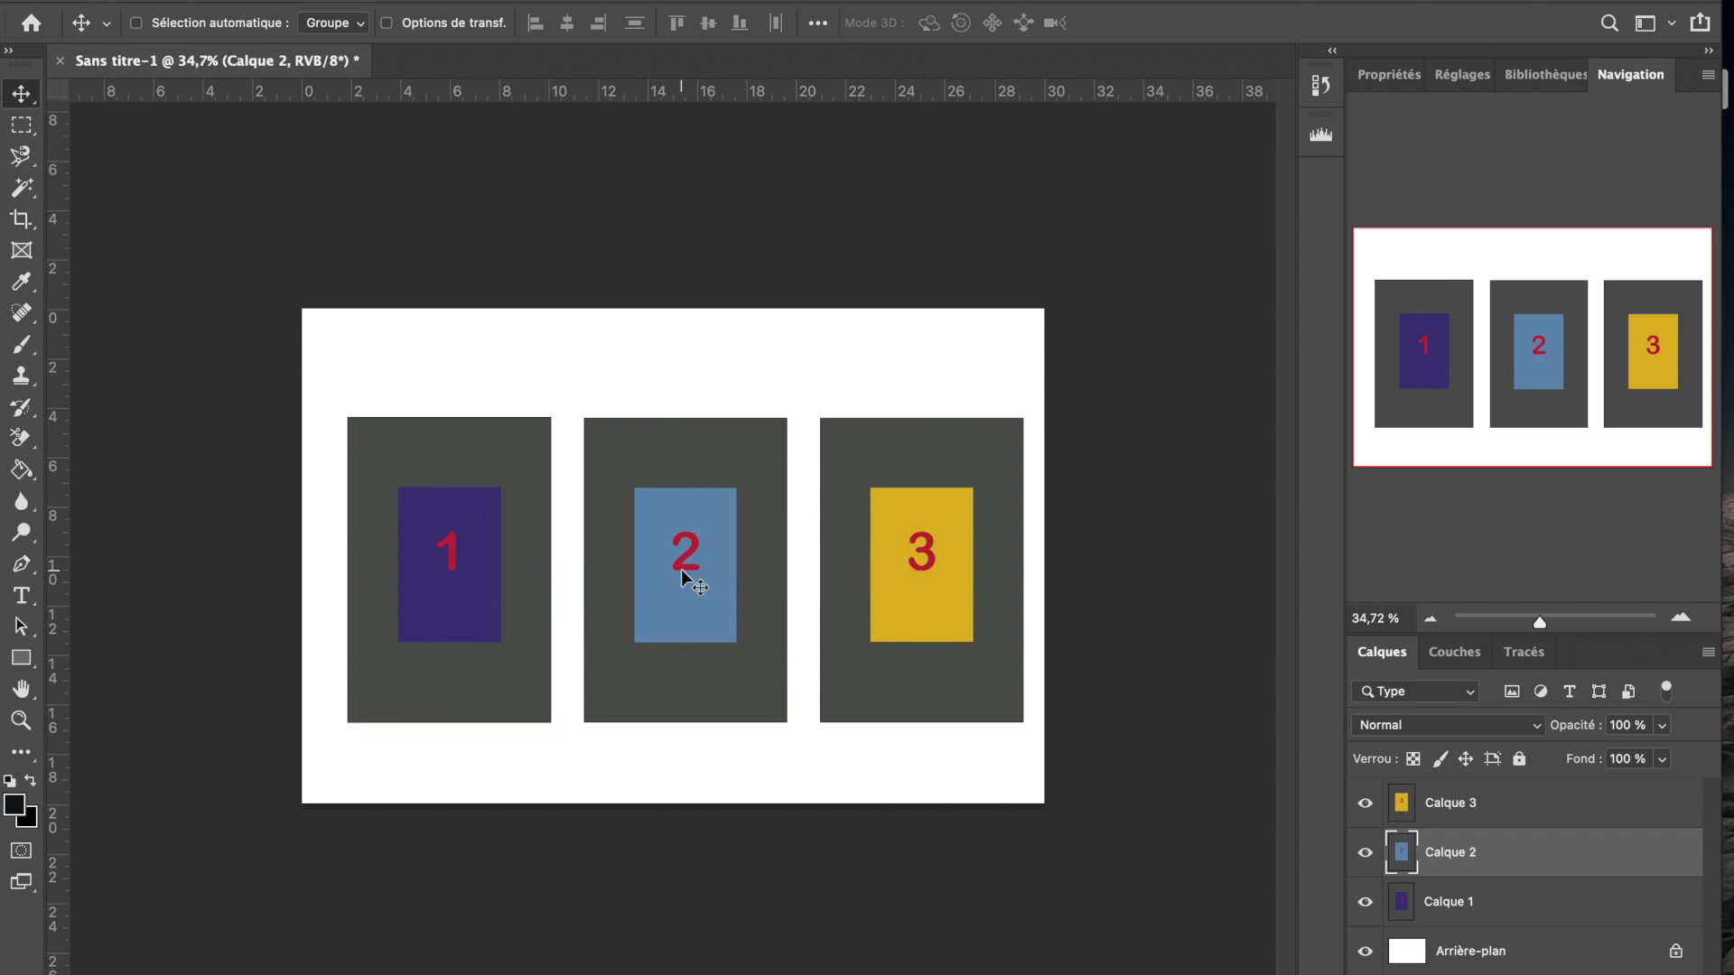
Shift Calque 1 slightly up and left, and realign Calque 2 and Calque 3 with it at even spacing.
left_click(1479, 902)
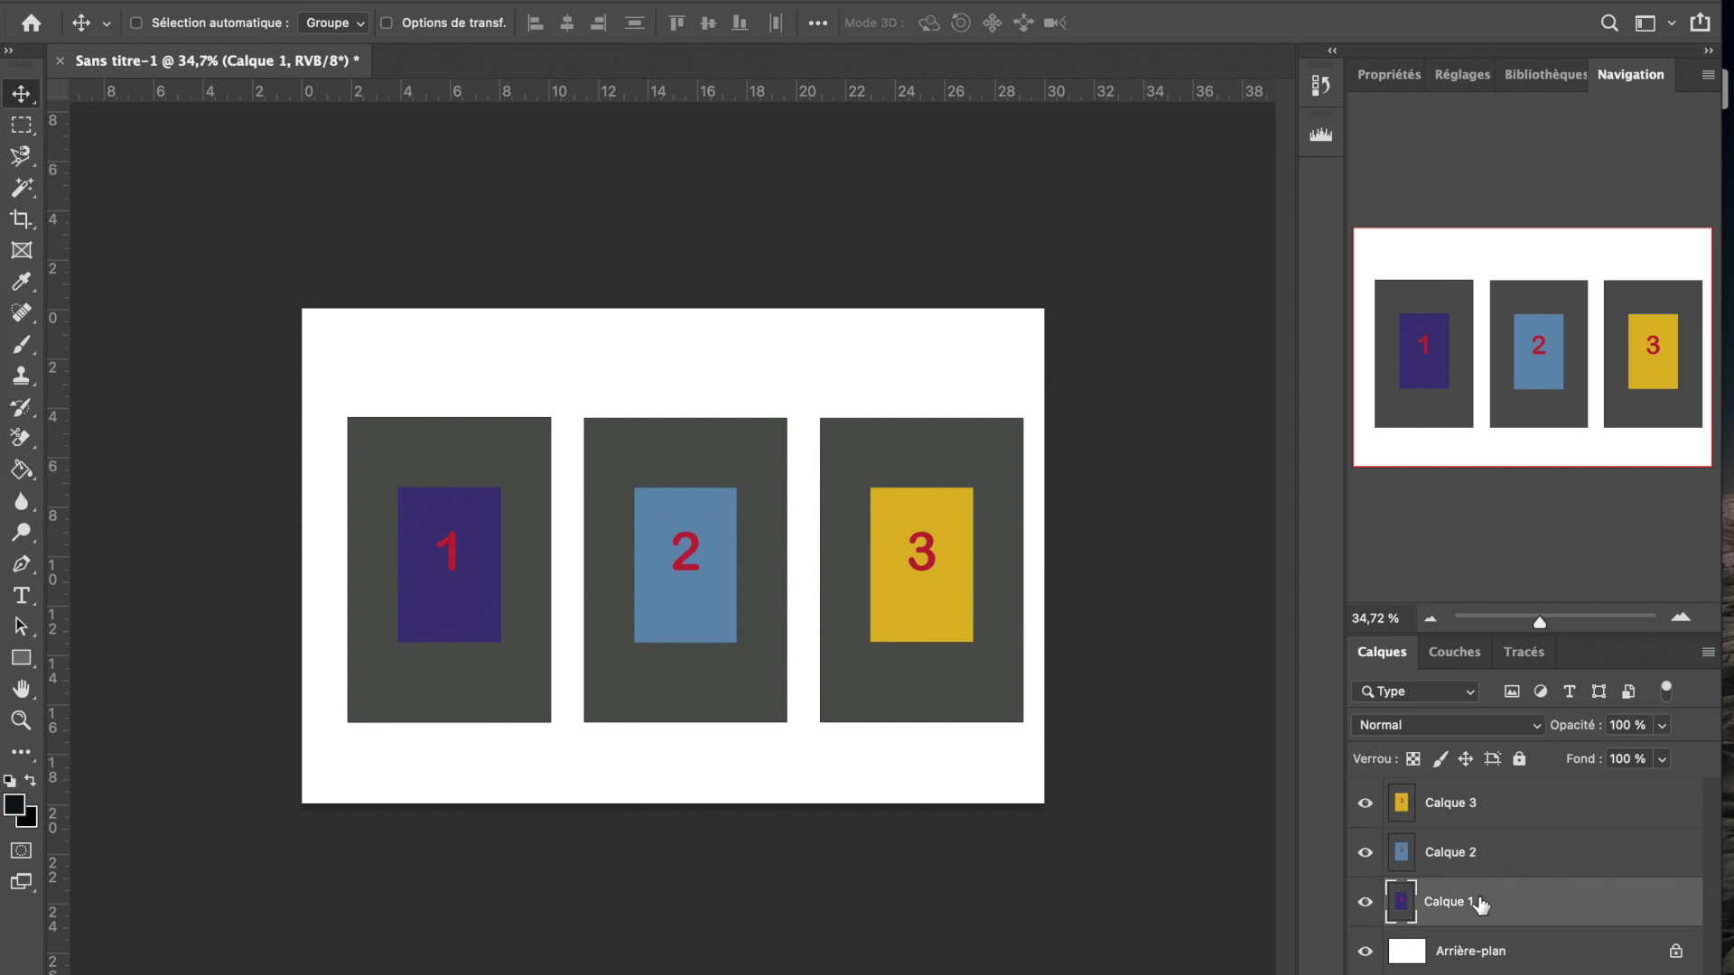
left_click_drag(443, 580, 426, 565)
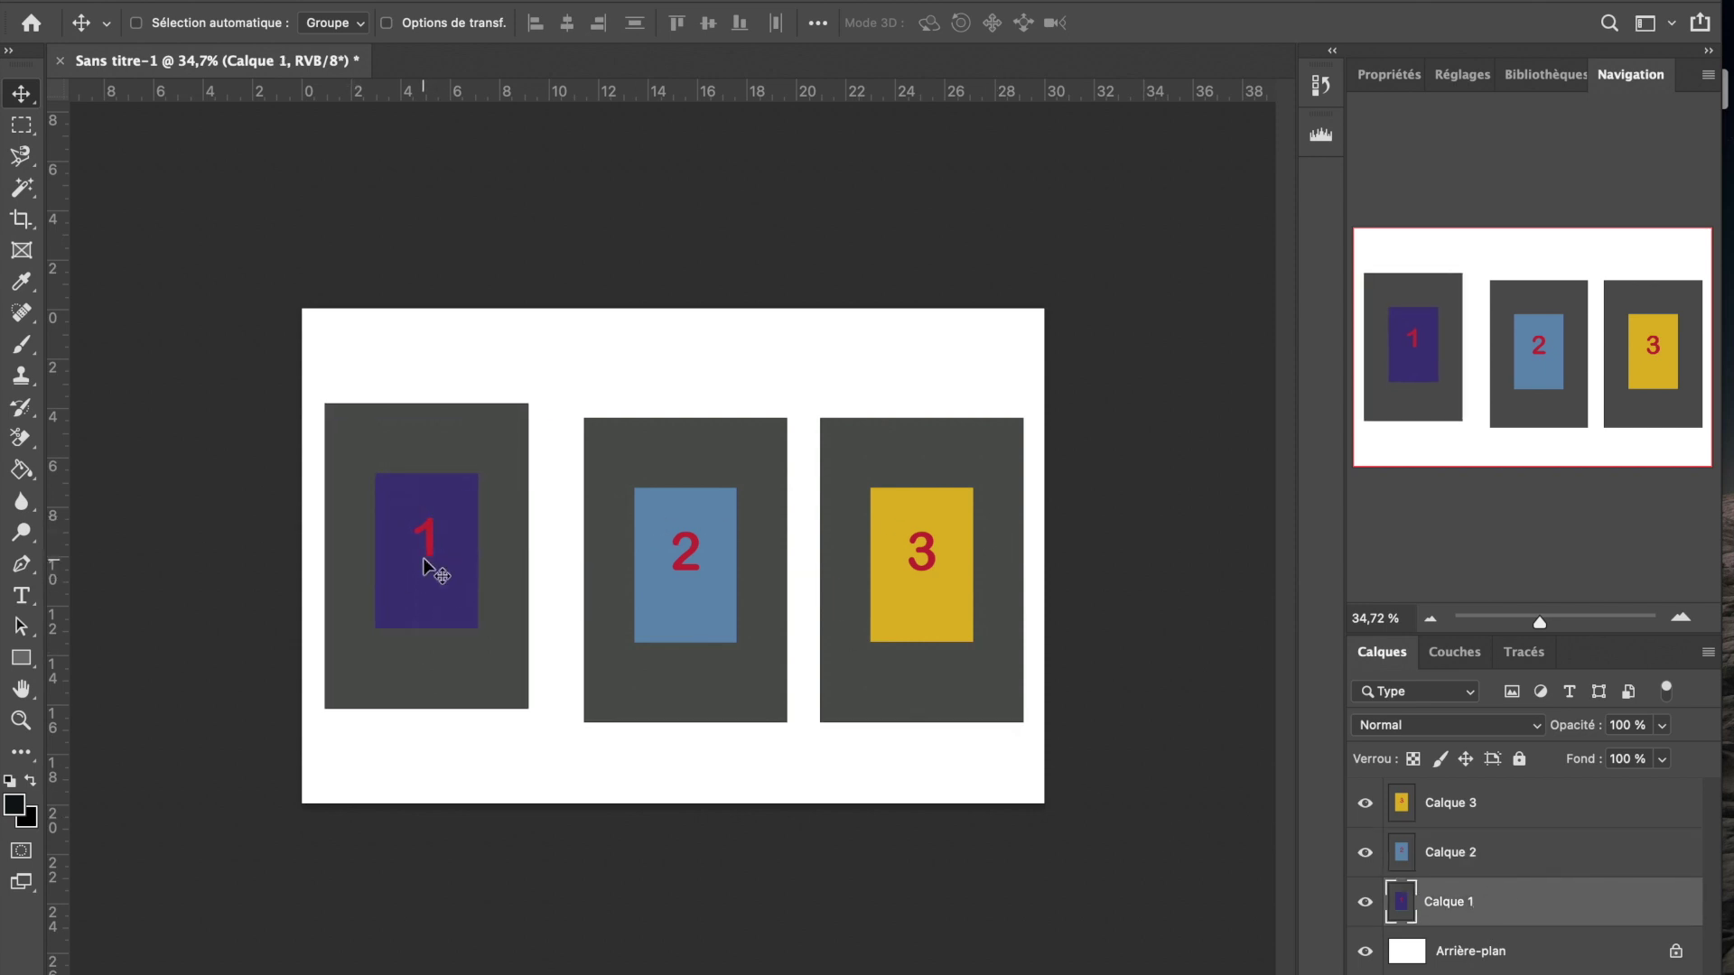
left_click(1474, 851)
left_click_drag(757, 543, 701, 503)
left_click(1454, 803)
left_click_drag(886, 512, 890, 505)
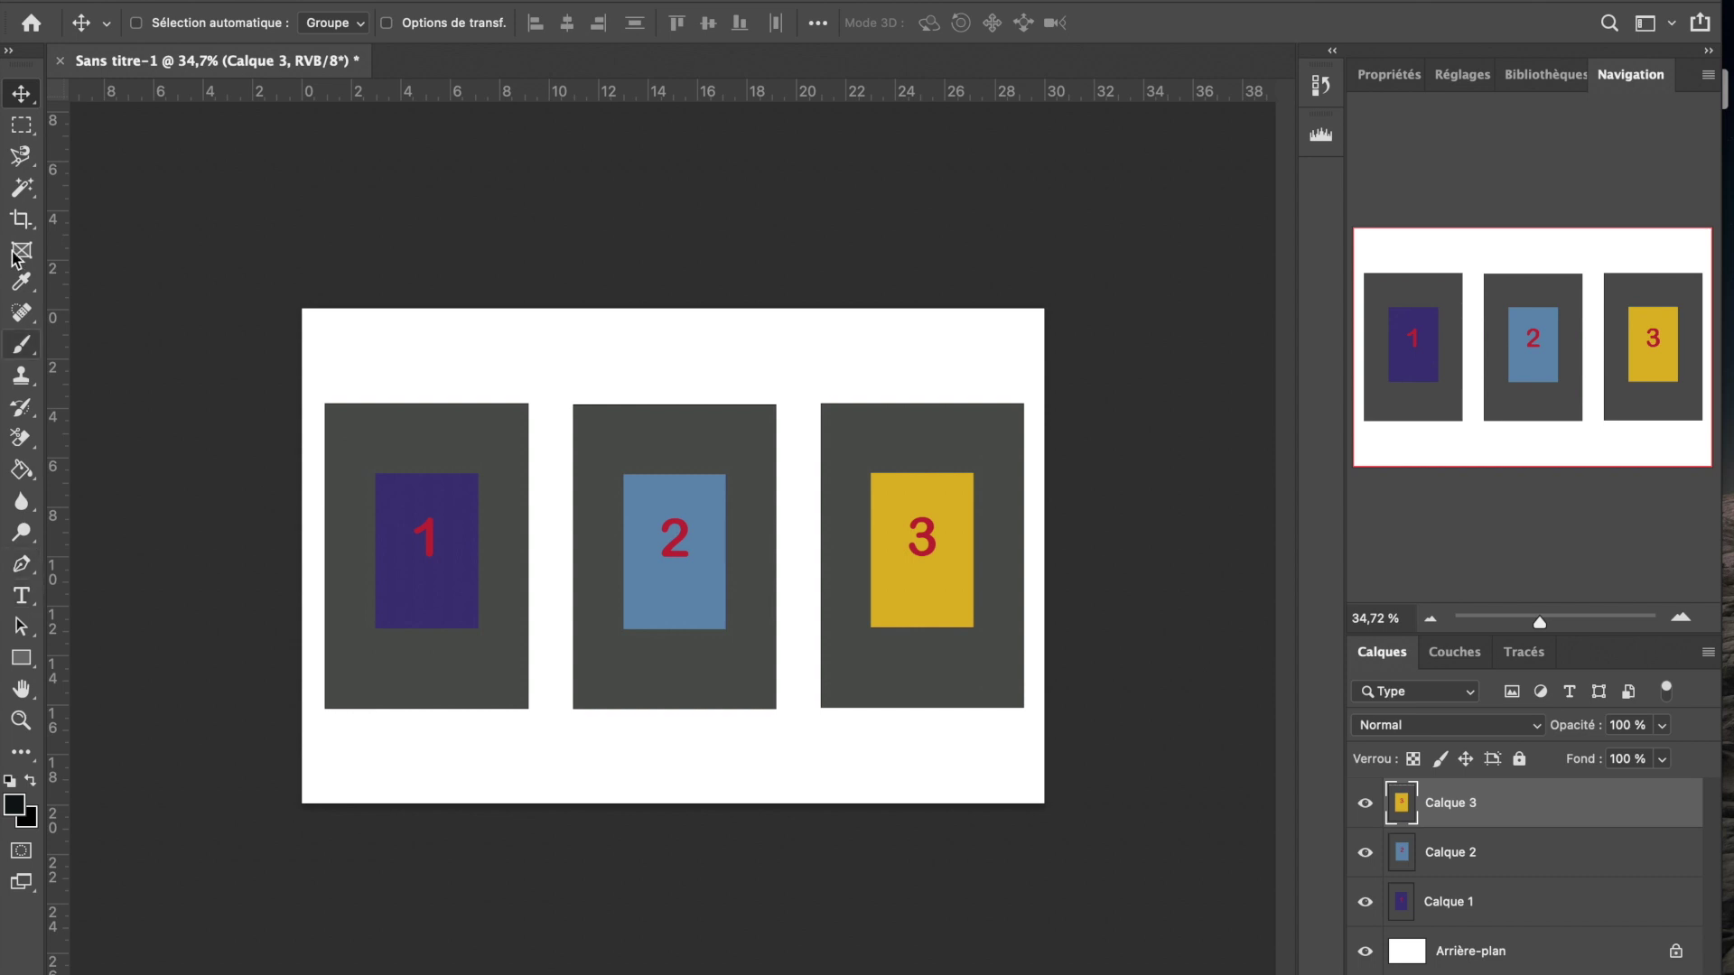
Create a horizontal text box about 18 cm wide below the three images and enter "test" at 12 pt.
left_click(22, 596)
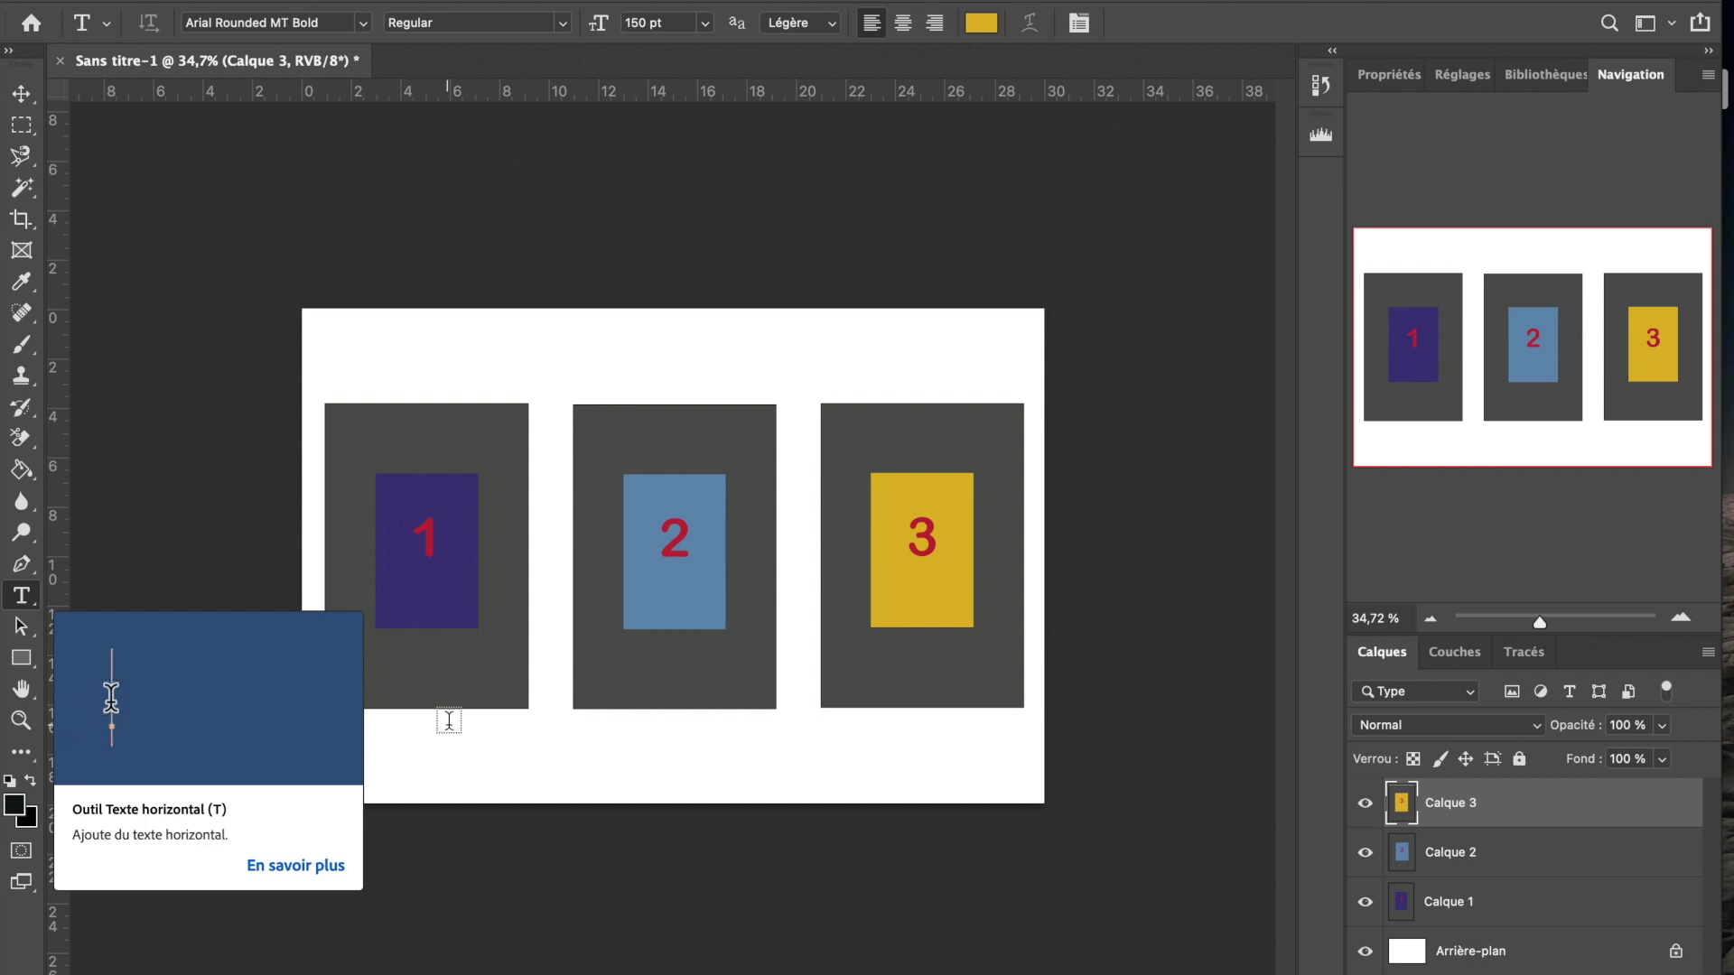
left_click_drag(448, 722, 663, 788)
left_click_drag(764, 783, 897, 780)
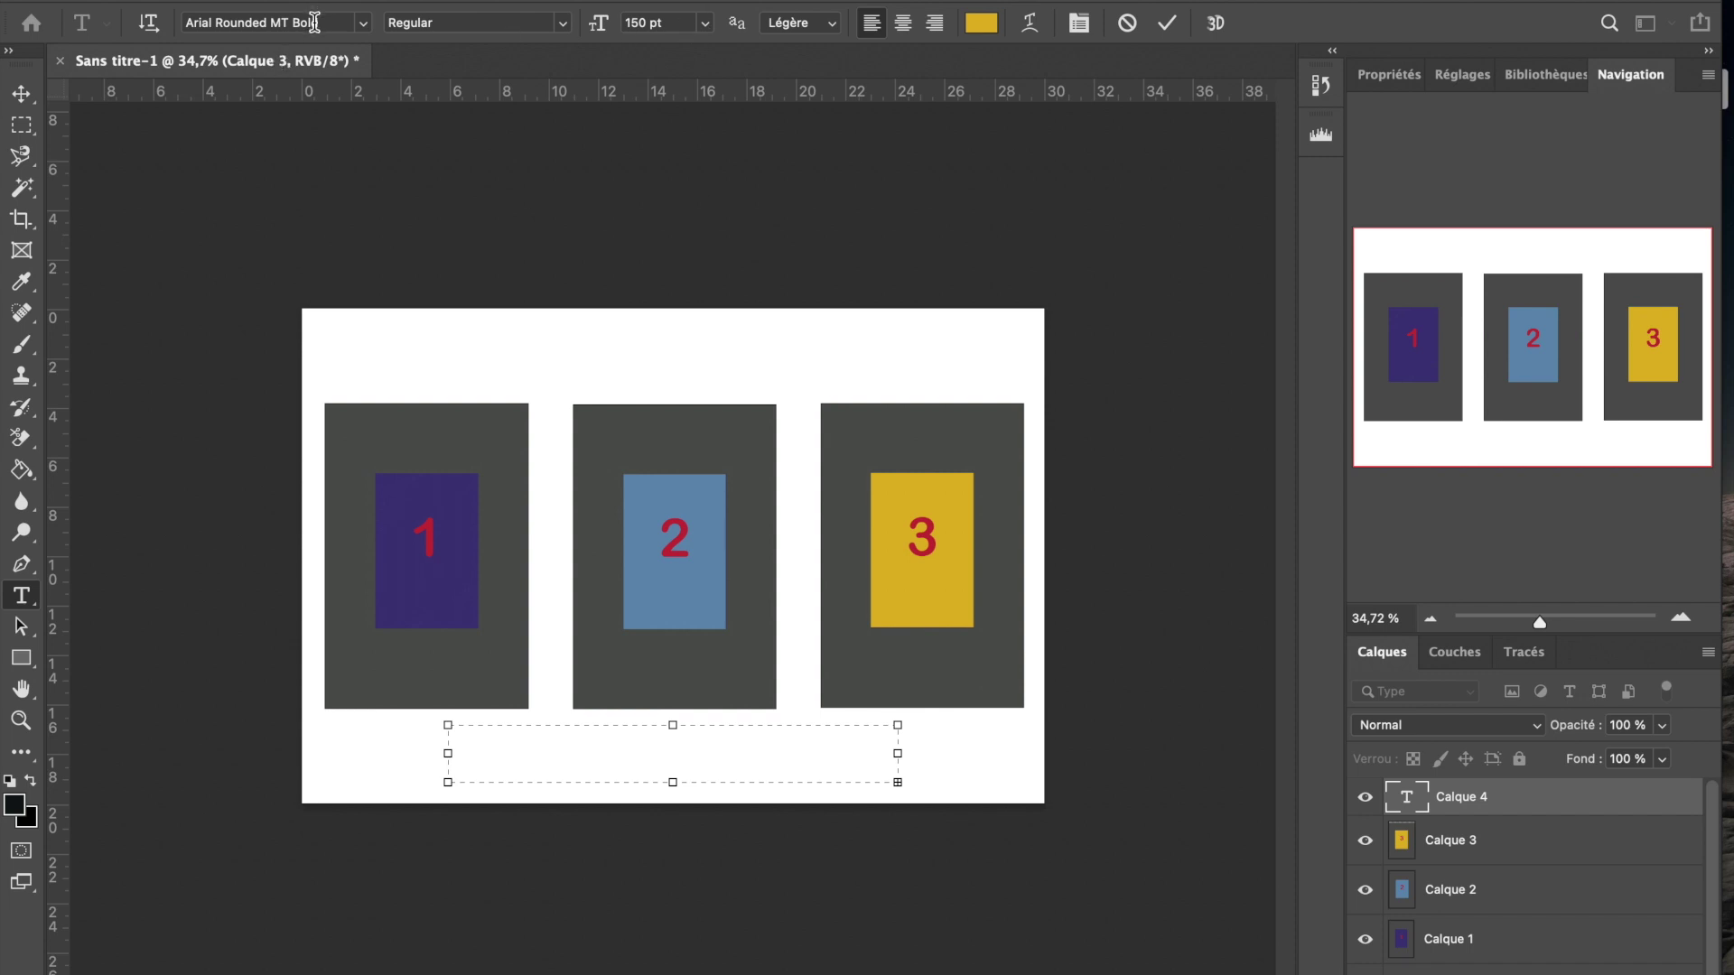
left_click(706, 25)
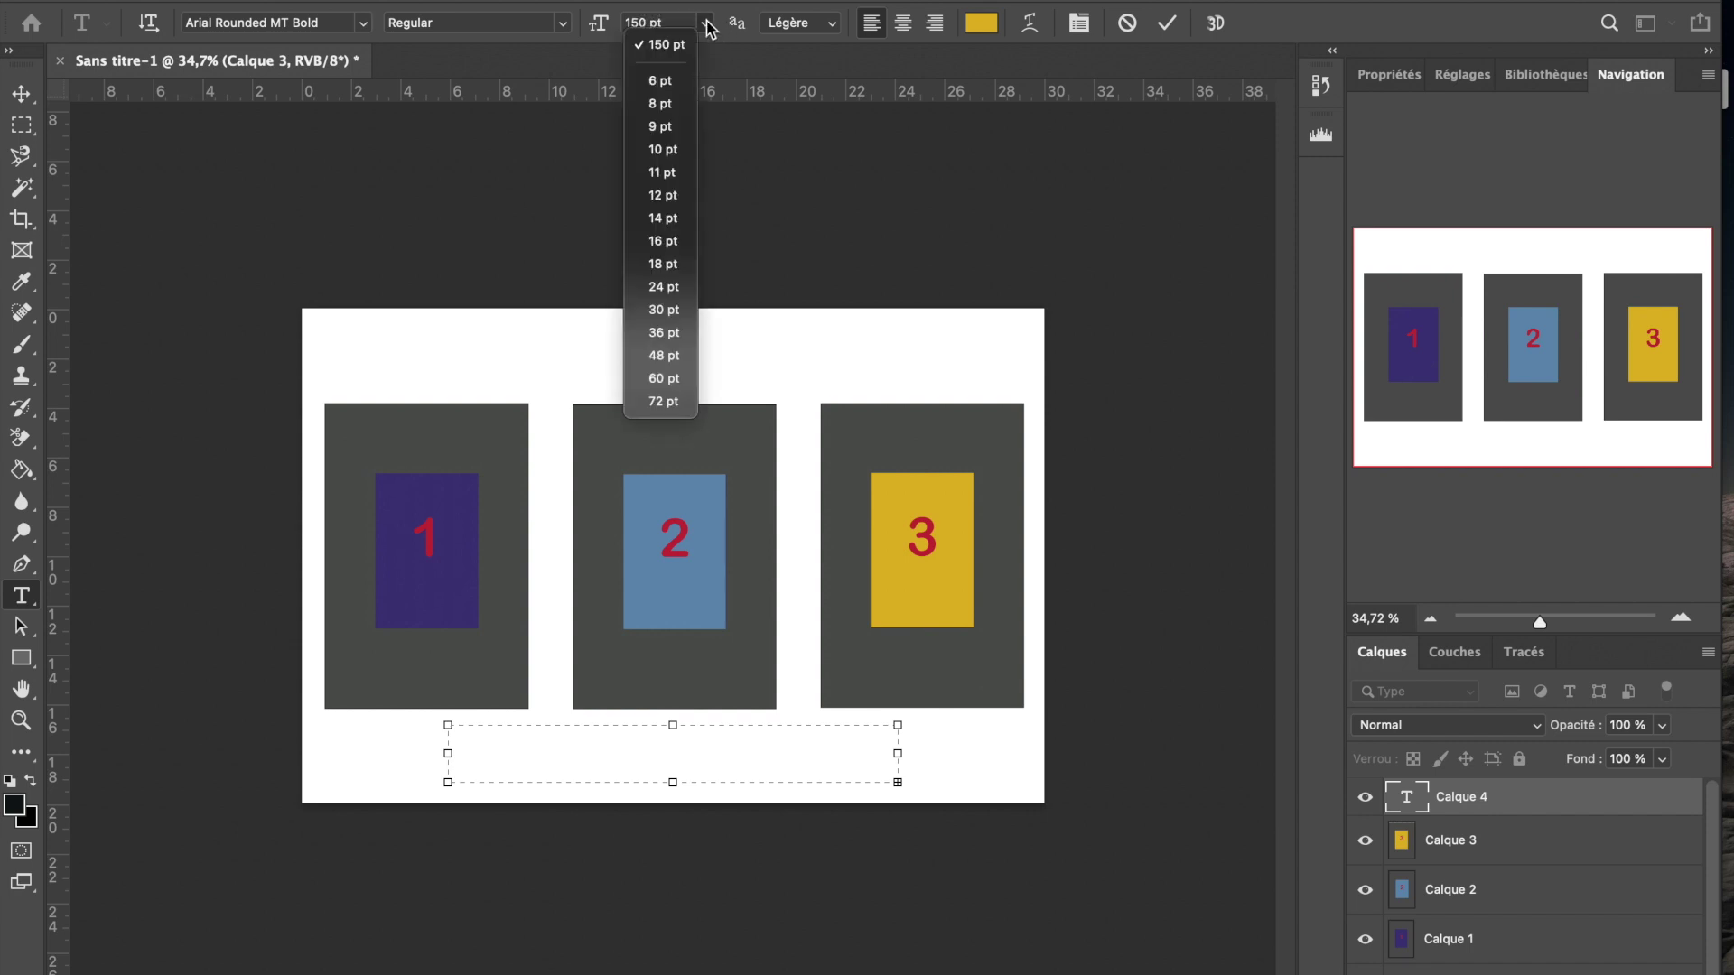
left_click(663, 195)
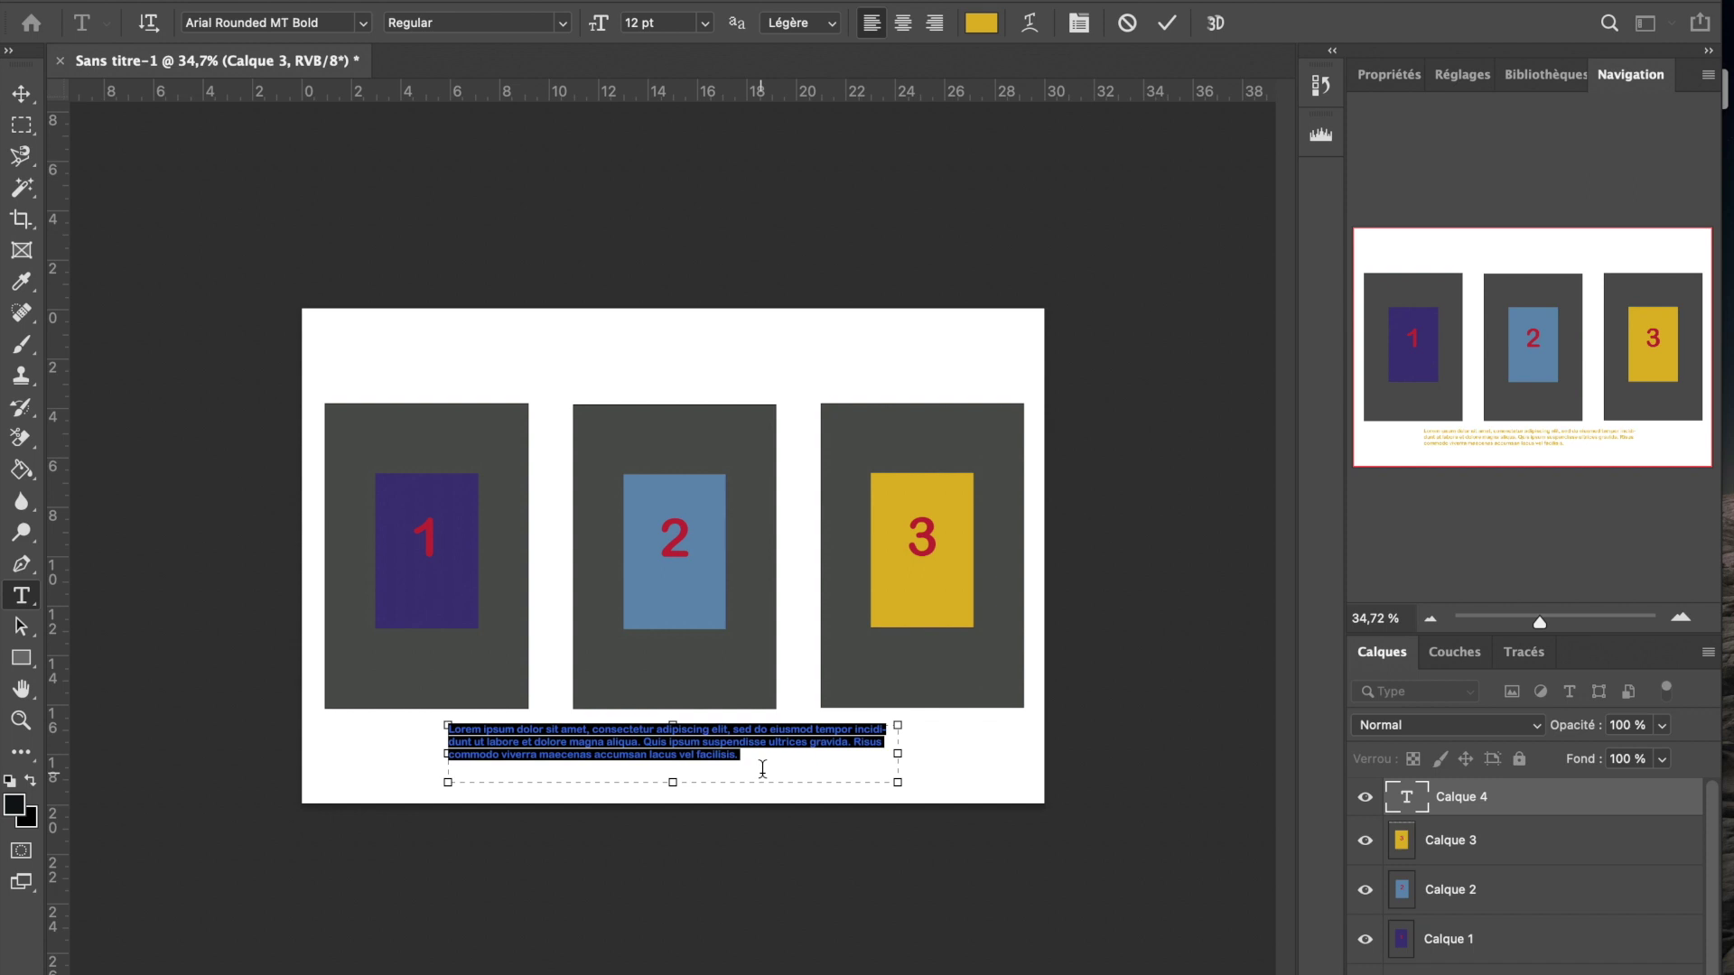
key("BackSpace")
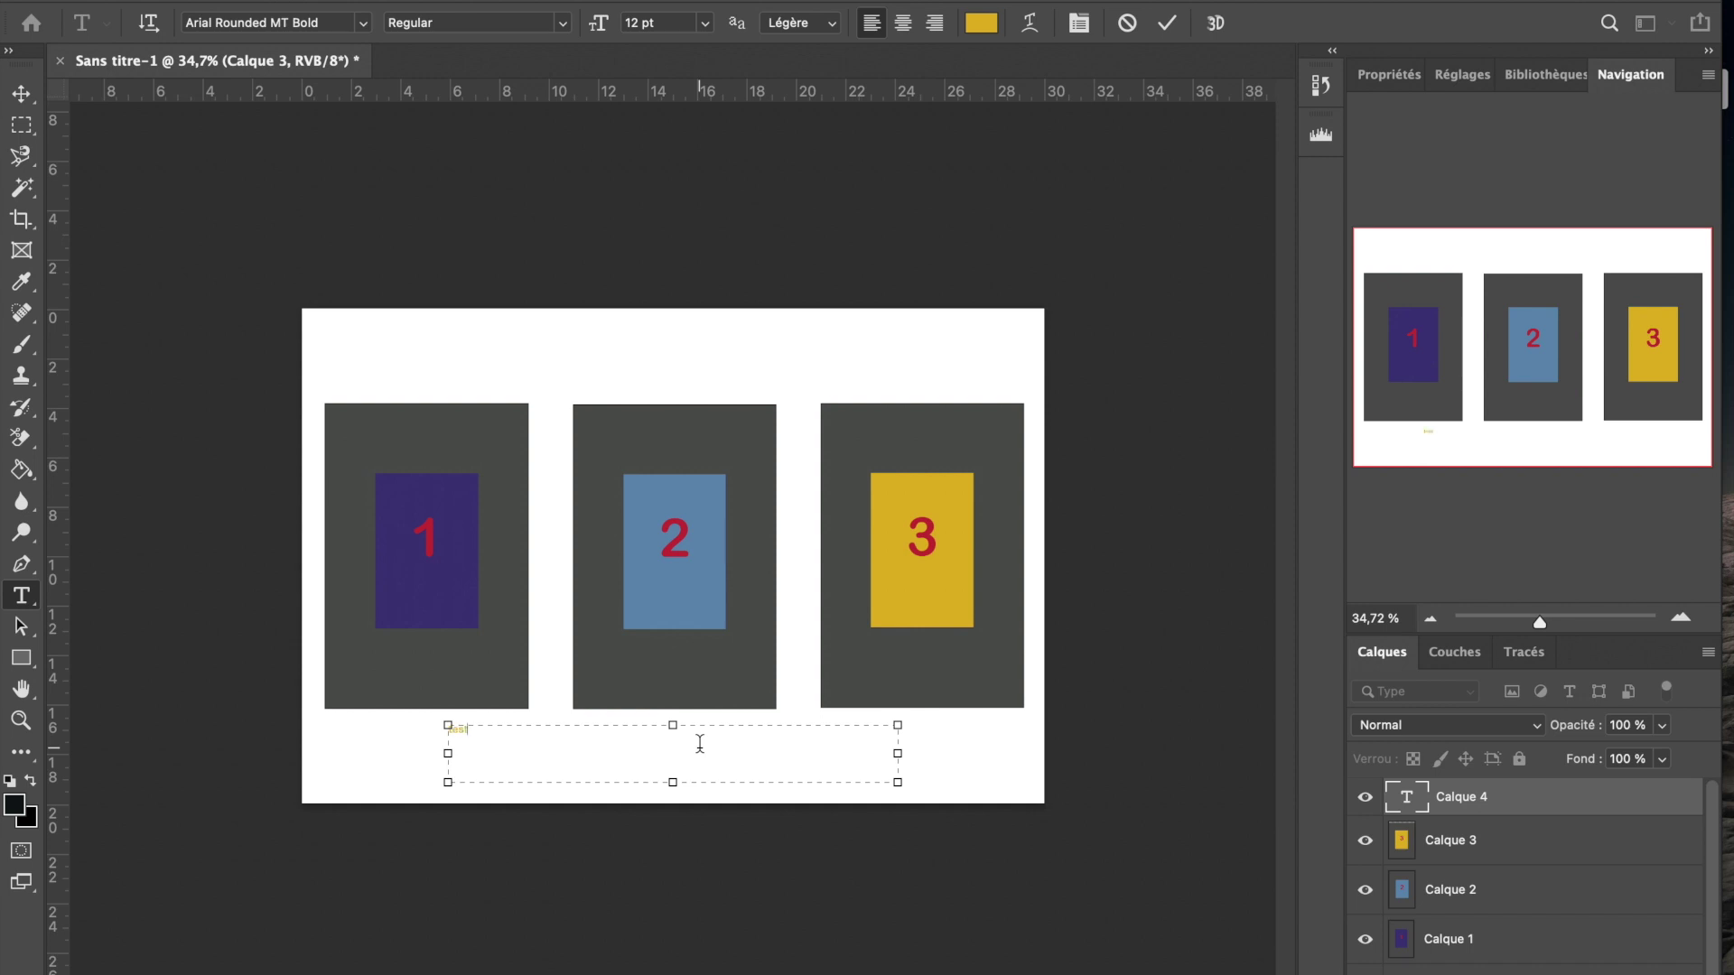
Select the word "test" and enlarge it first to 48 pt and finally to 72 pt.
left_click_drag(511, 733, 427, 729)
scroll(726, 688, "up", 7)
scroll(726, 688, "down", 4)
scroll(726, 688, "left", 4)
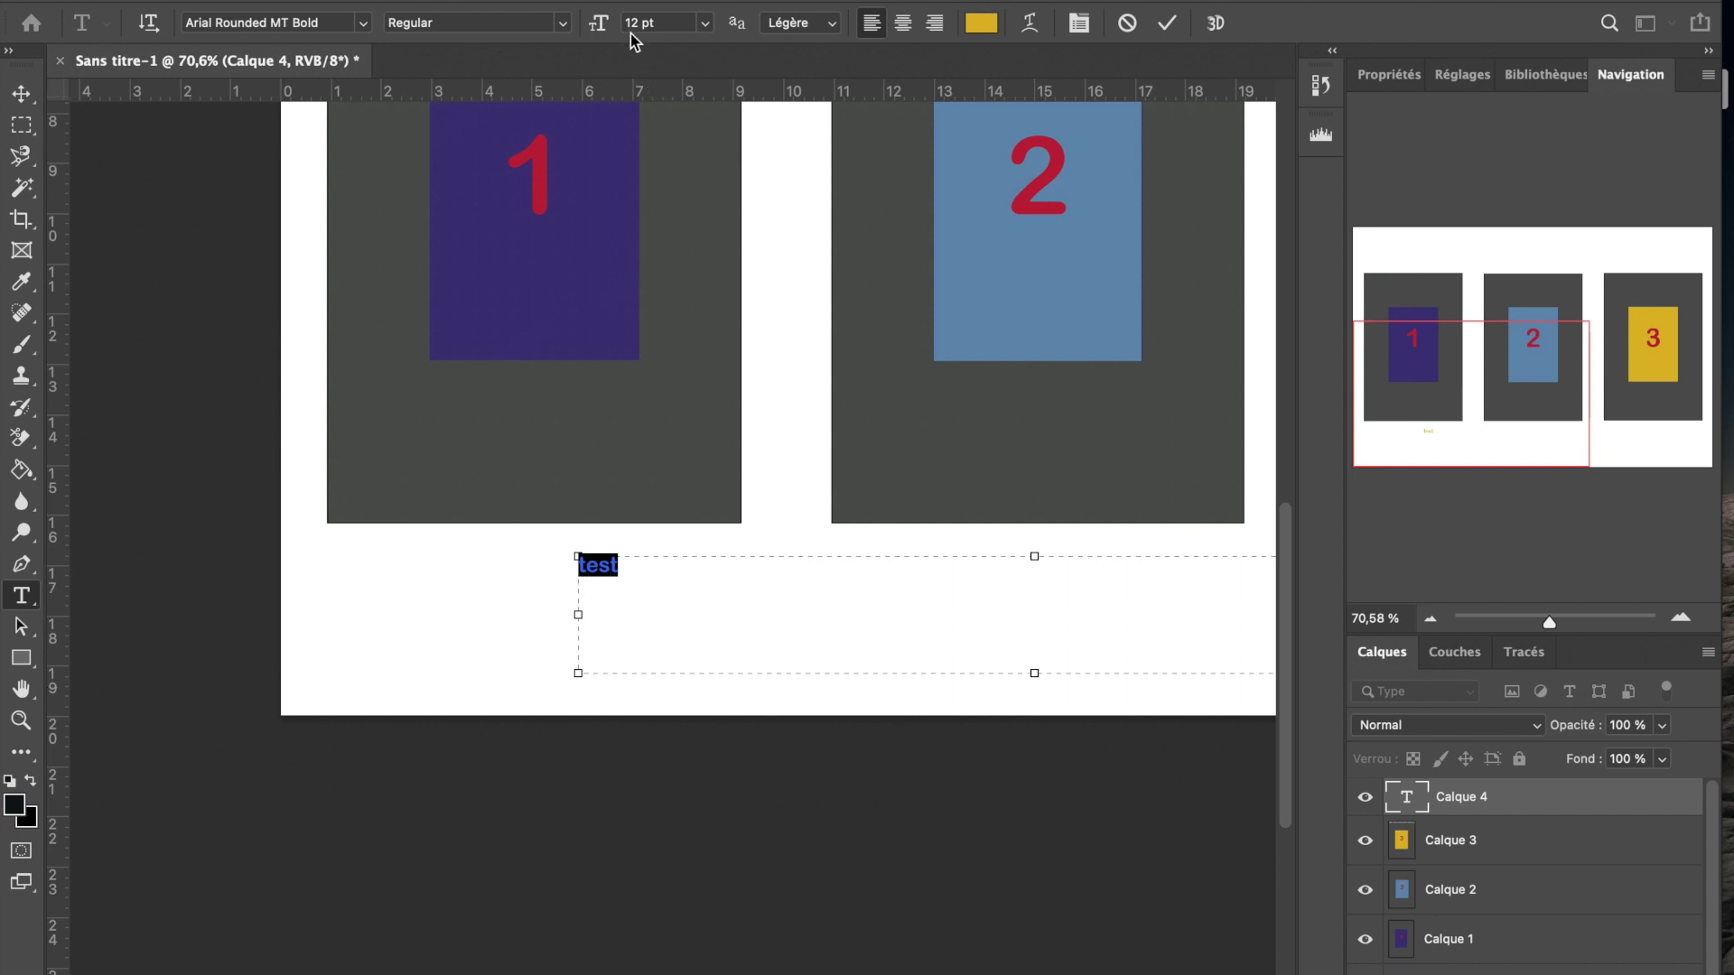
scroll(609, 564, "down", 3)
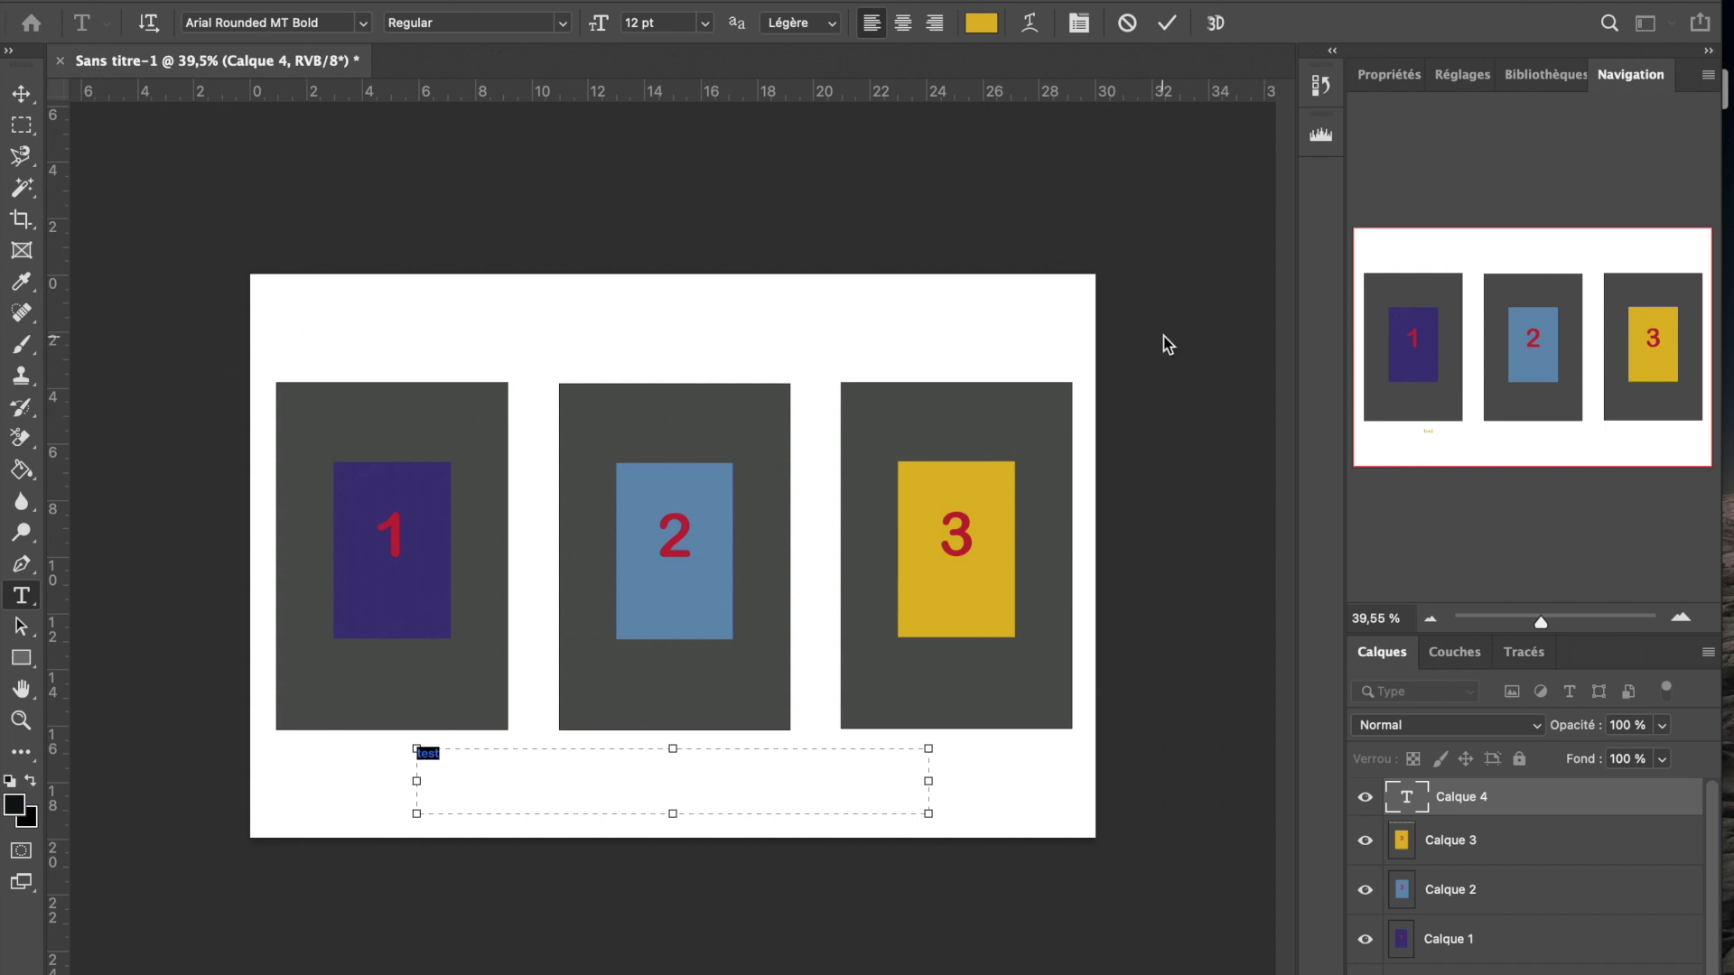
left_click(704, 23)
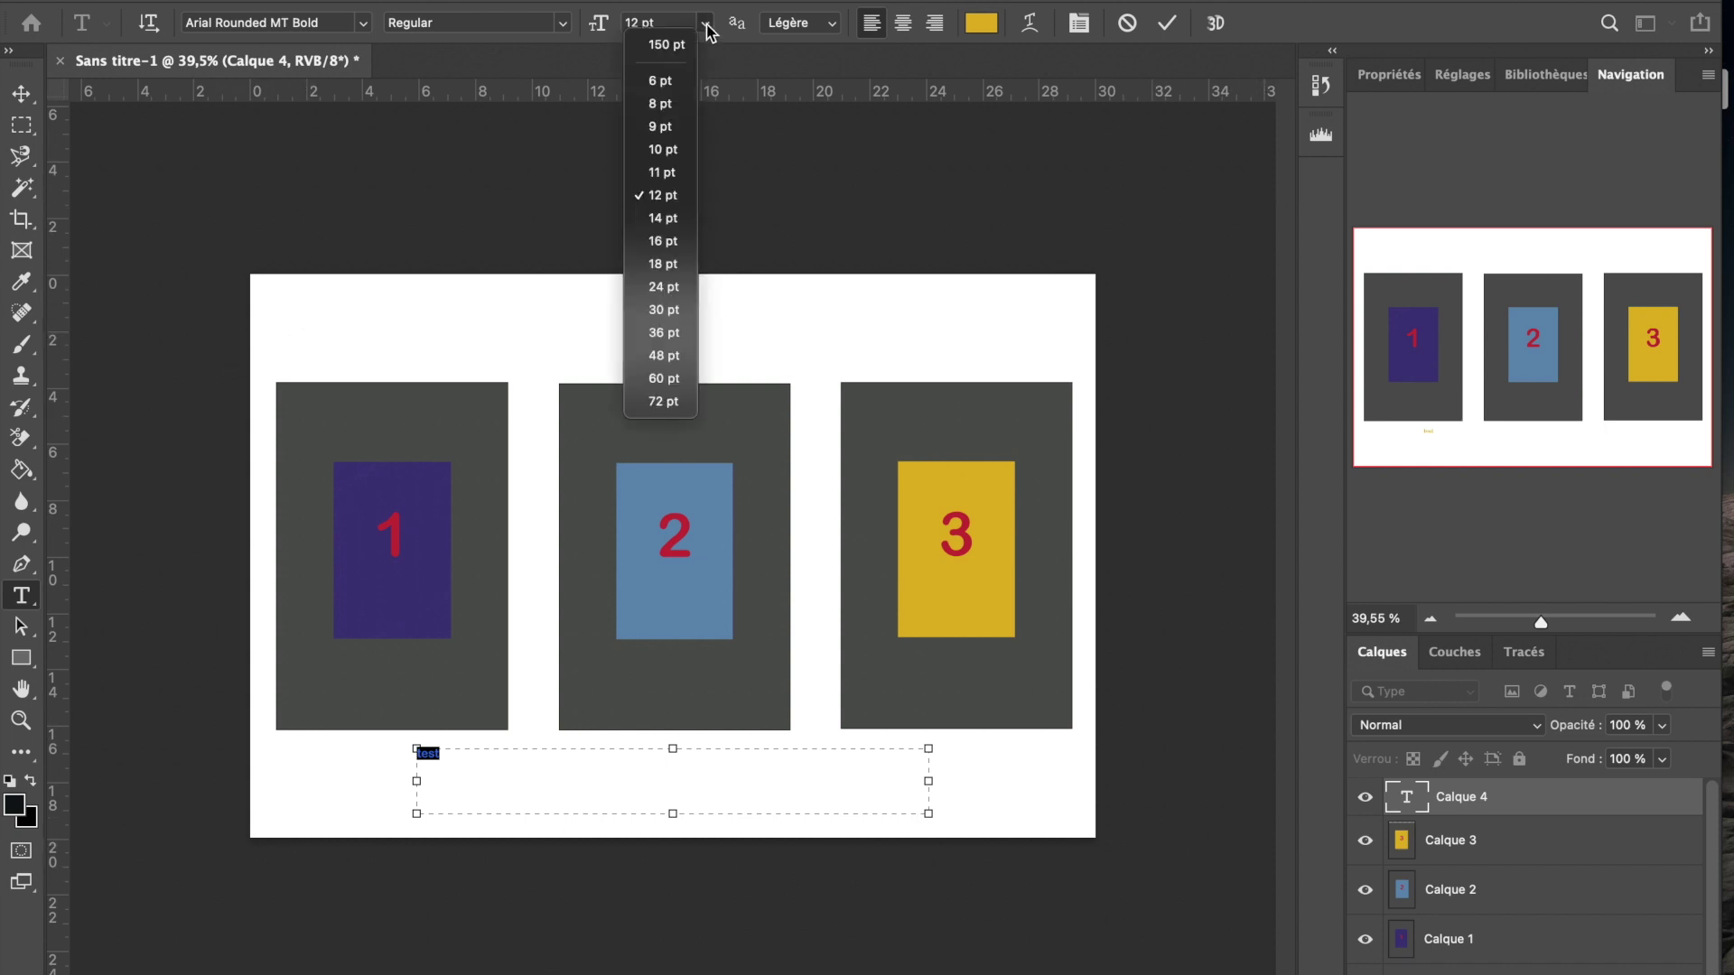
left_click(676, 356)
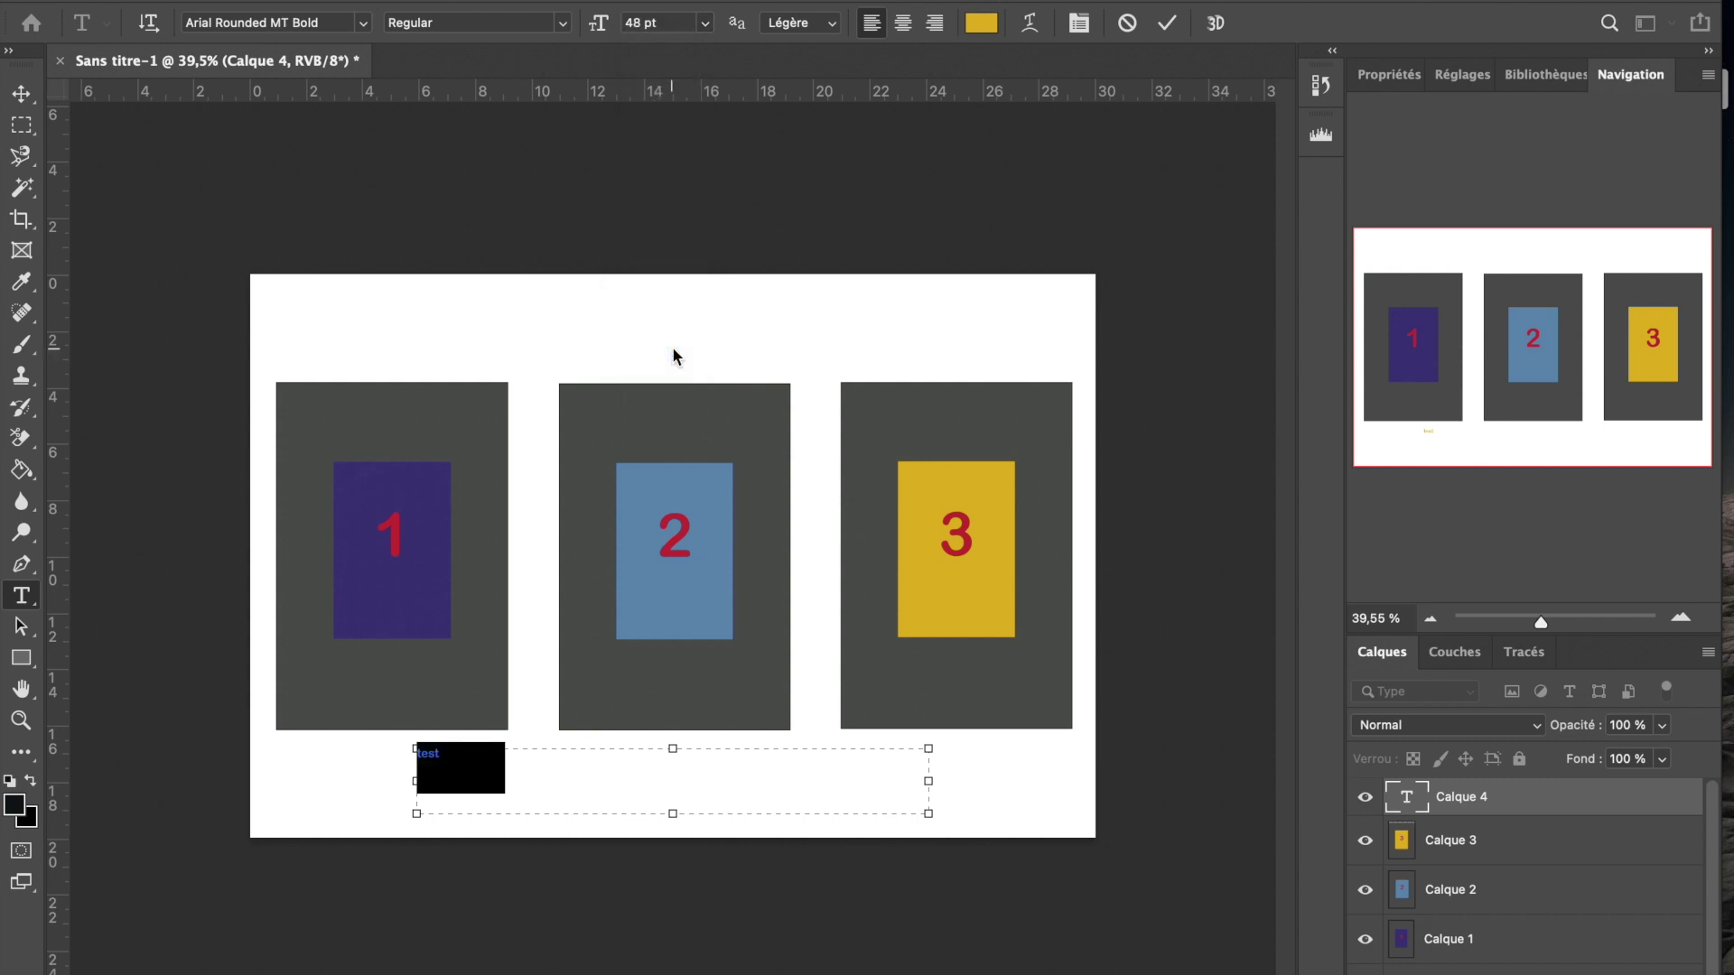
left_click(708, 24)
left_click(667, 399)
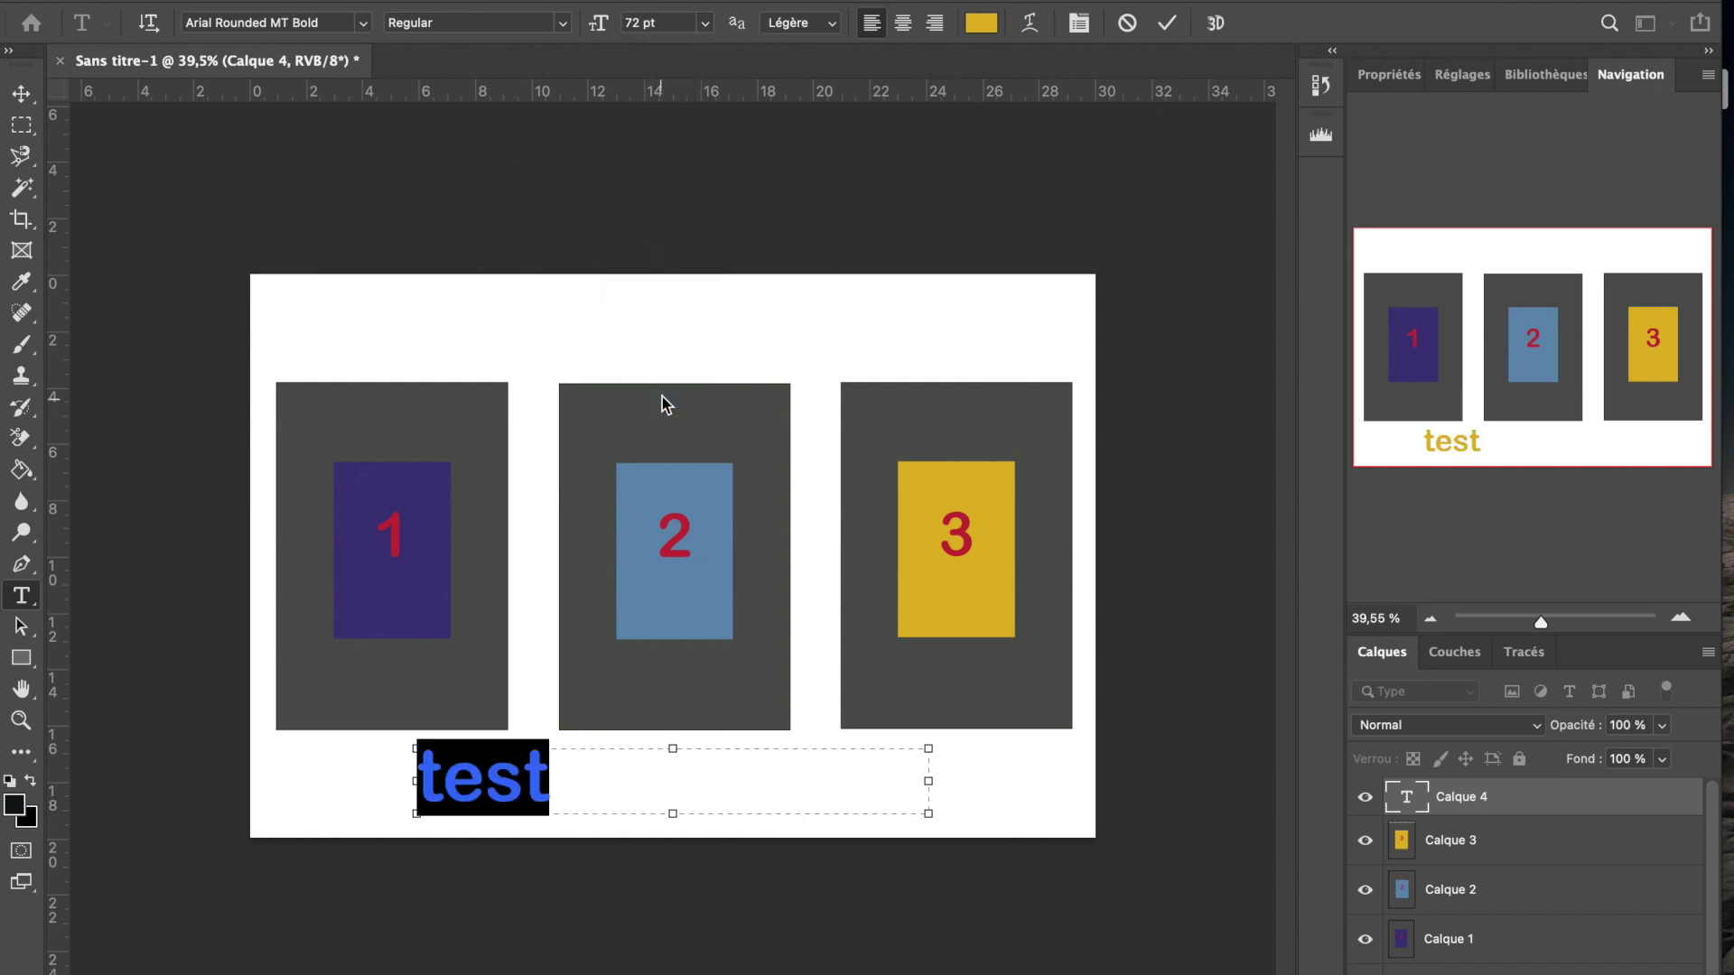
Set a custom font size of 80 pt for the selected word and centre it in its text box.
double_click(643, 22)
left_click(642, 23)
key("BackSpace")
key("BackSpace")
key("BackSpace")
type("!à")
key("BackSpace")
key("BackSpace")
type("!à")
key("BackSpace")
key("BackSpace")
type("80")
key("Return")
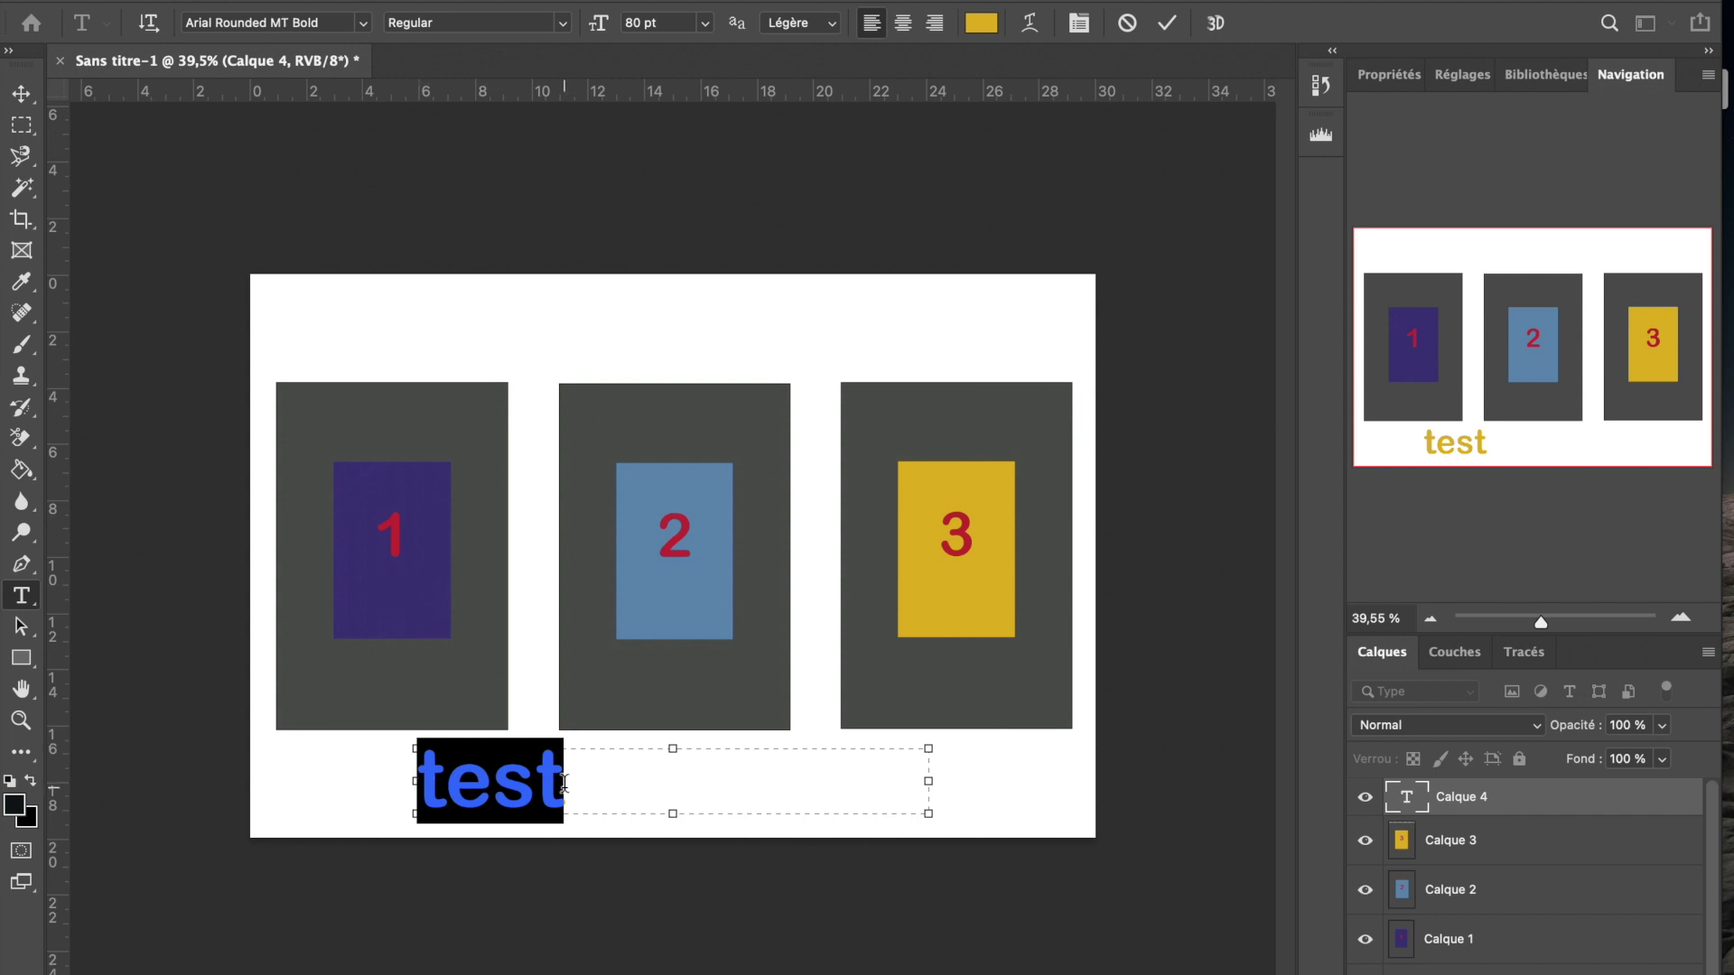
left_click(902, 25)
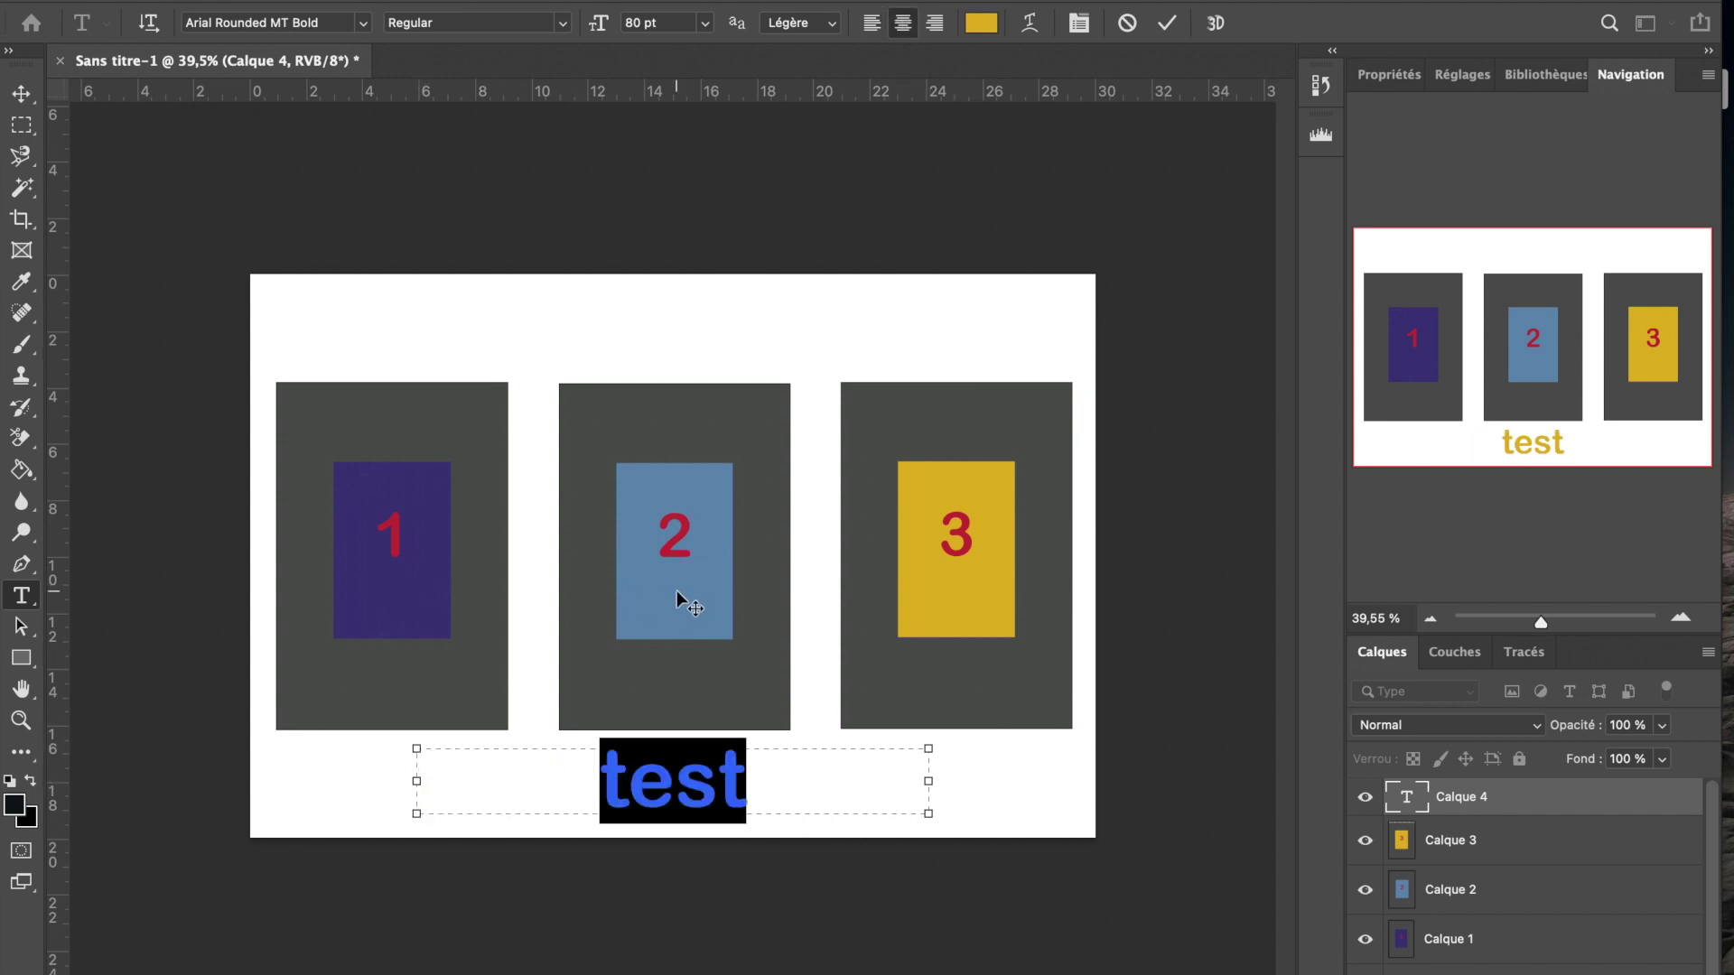
Try black, green and brown for the text colour and settle on orange ef870d.
left_click(990, 30)
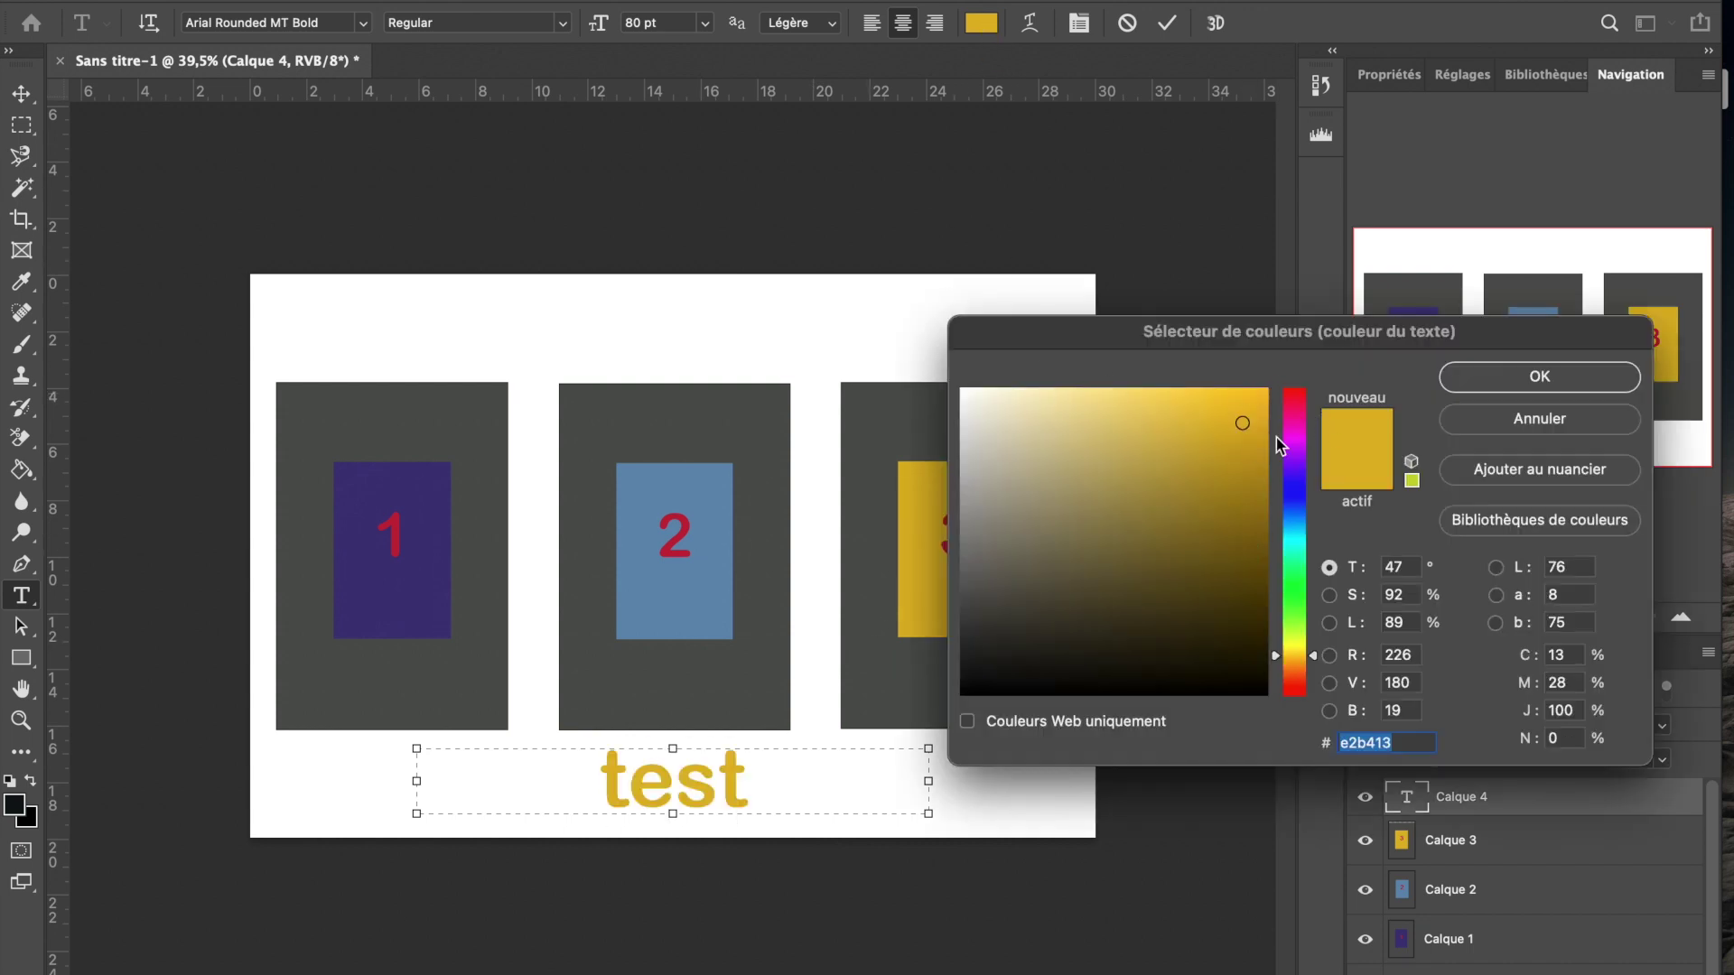
left_click(979, 684)
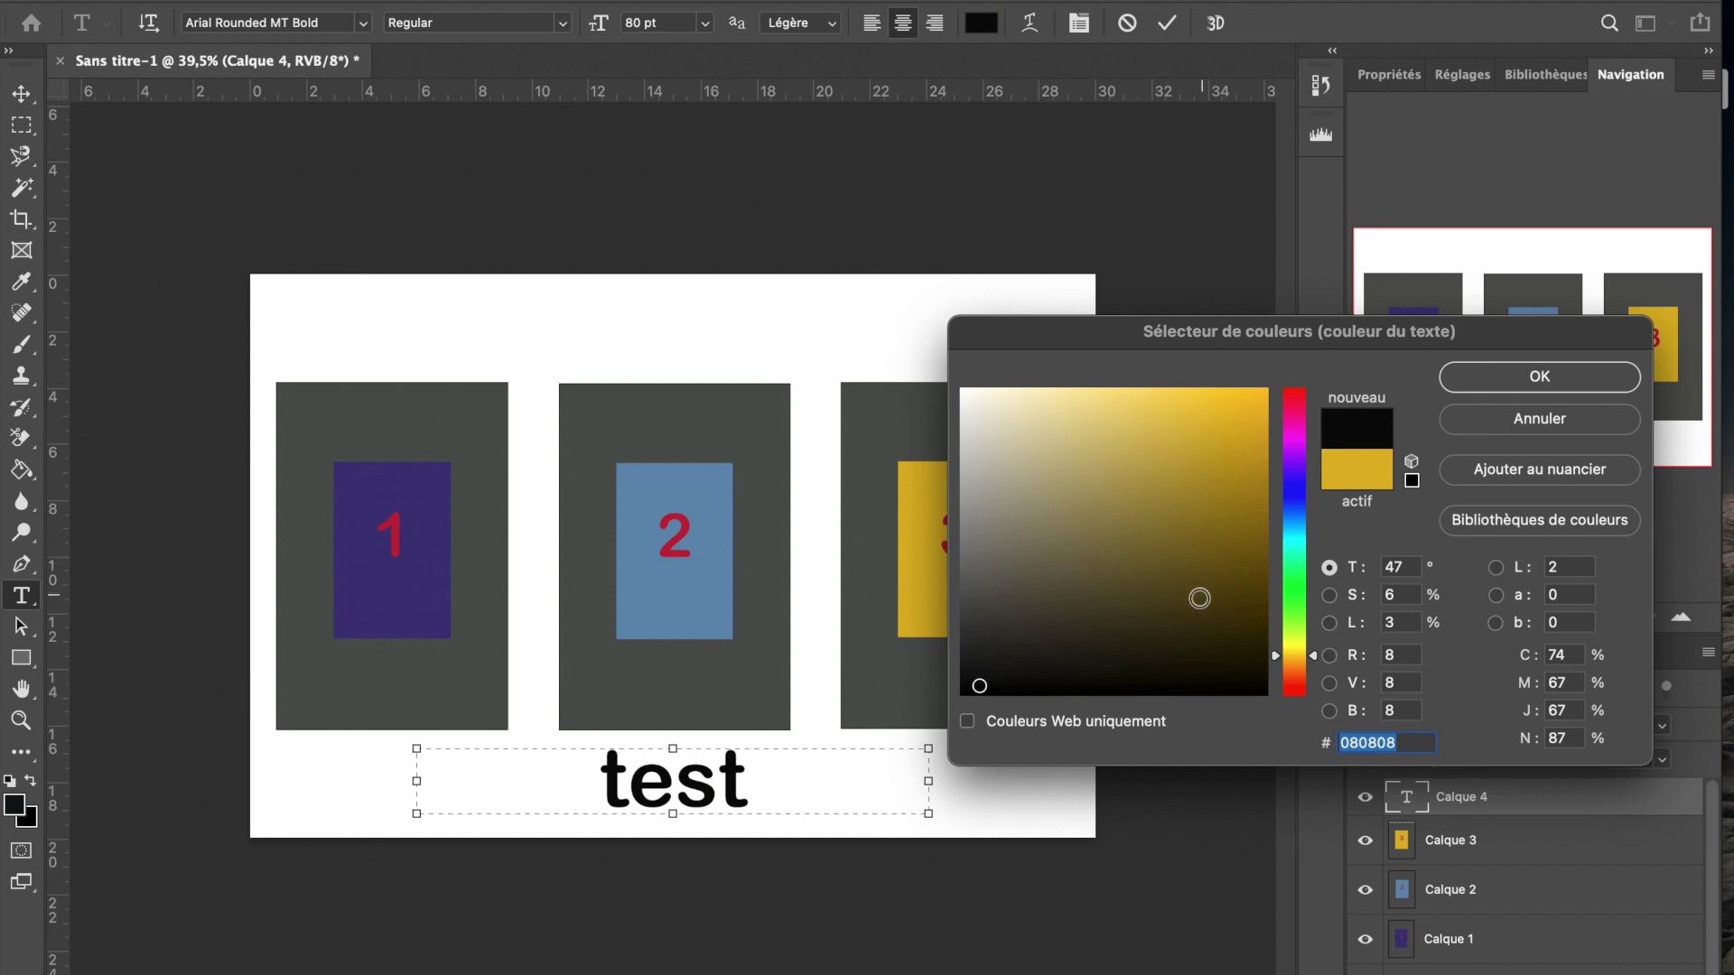
left_click(1244, 516)
left_click(1295, 578)
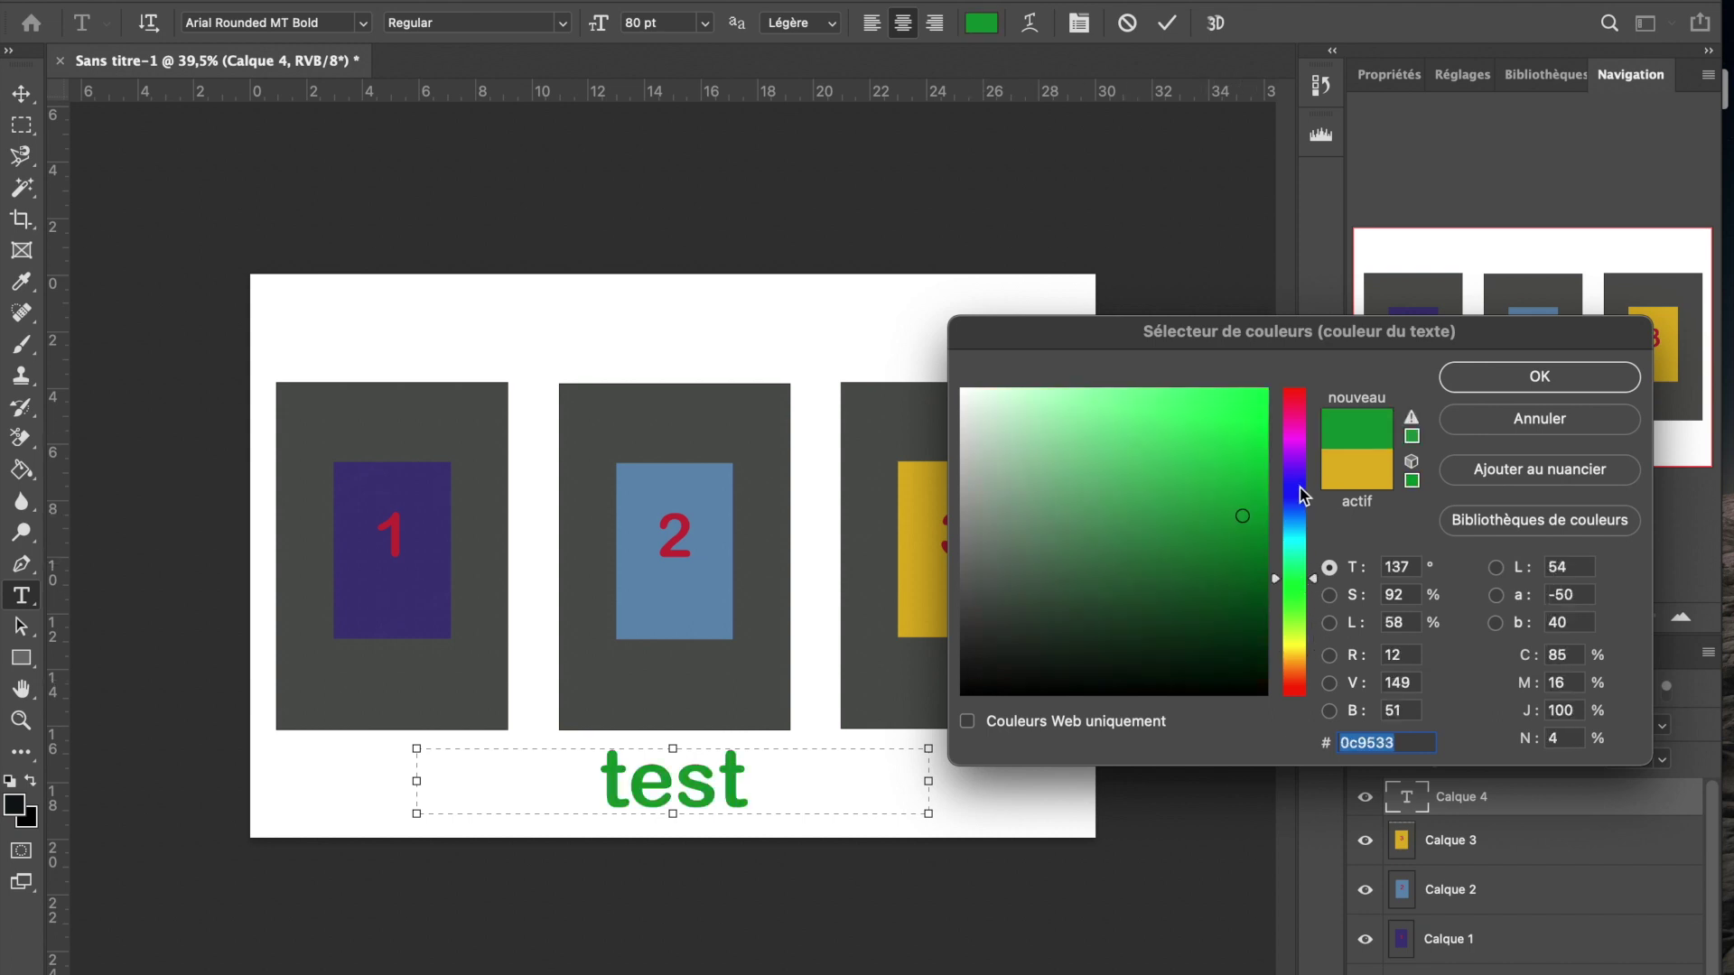
left_click(1295, 672)
left_click(1295, 668)
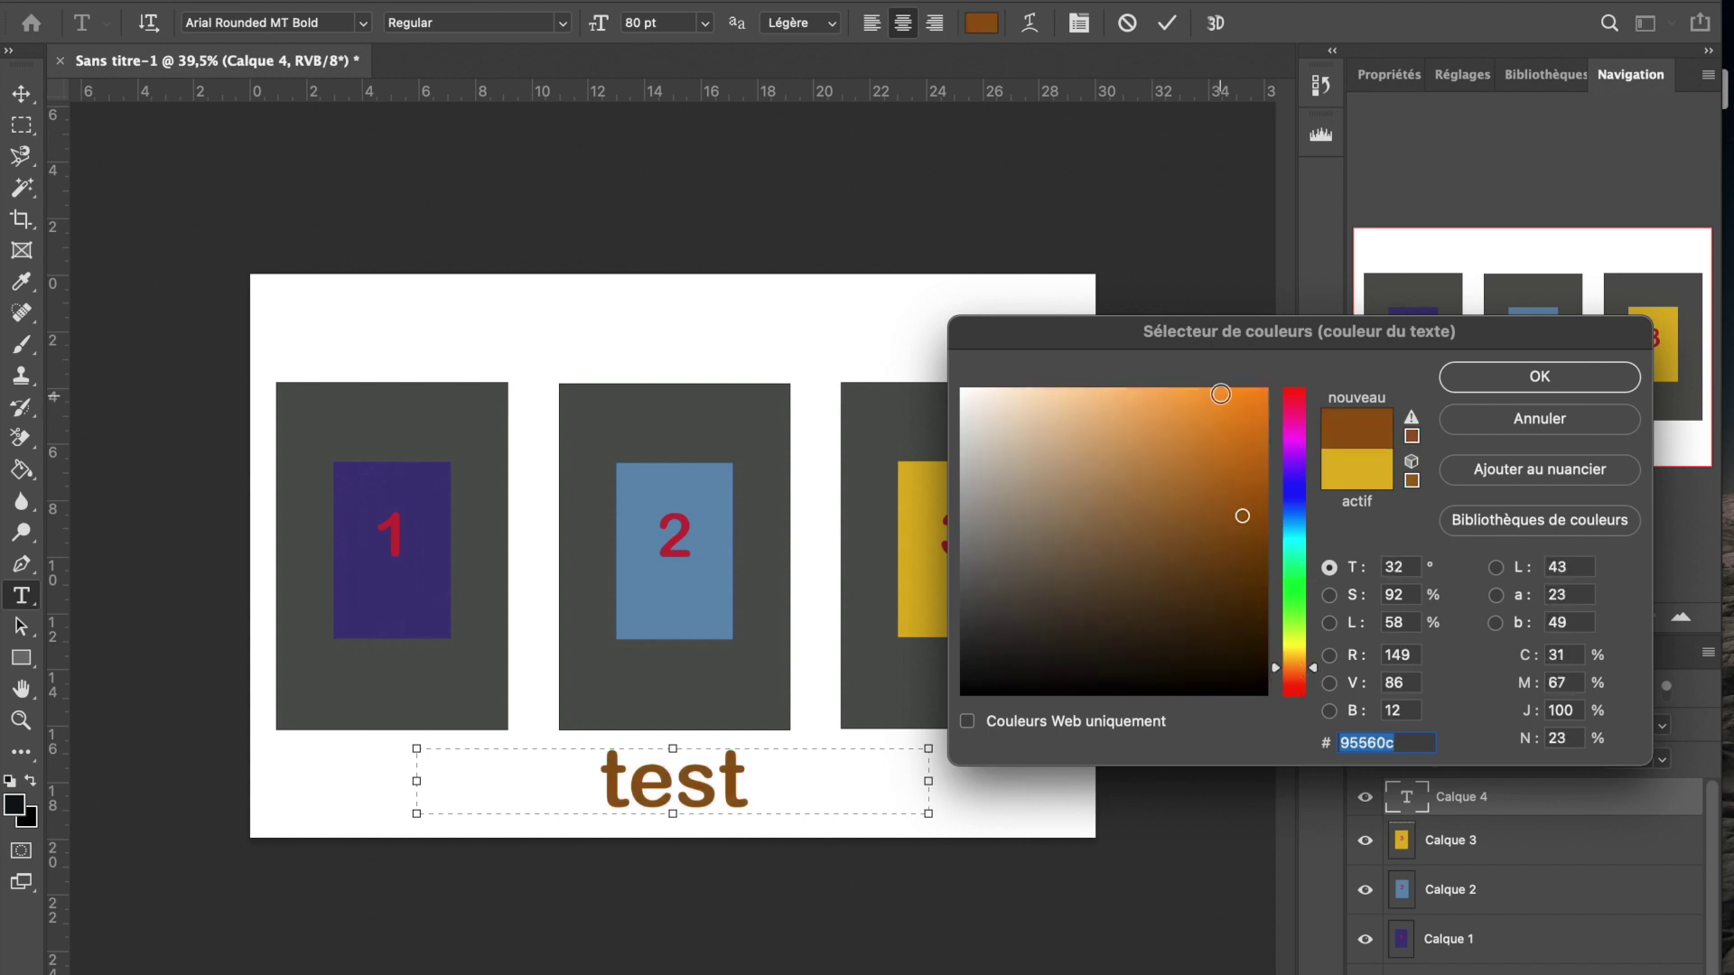
left_click(1250, 407)
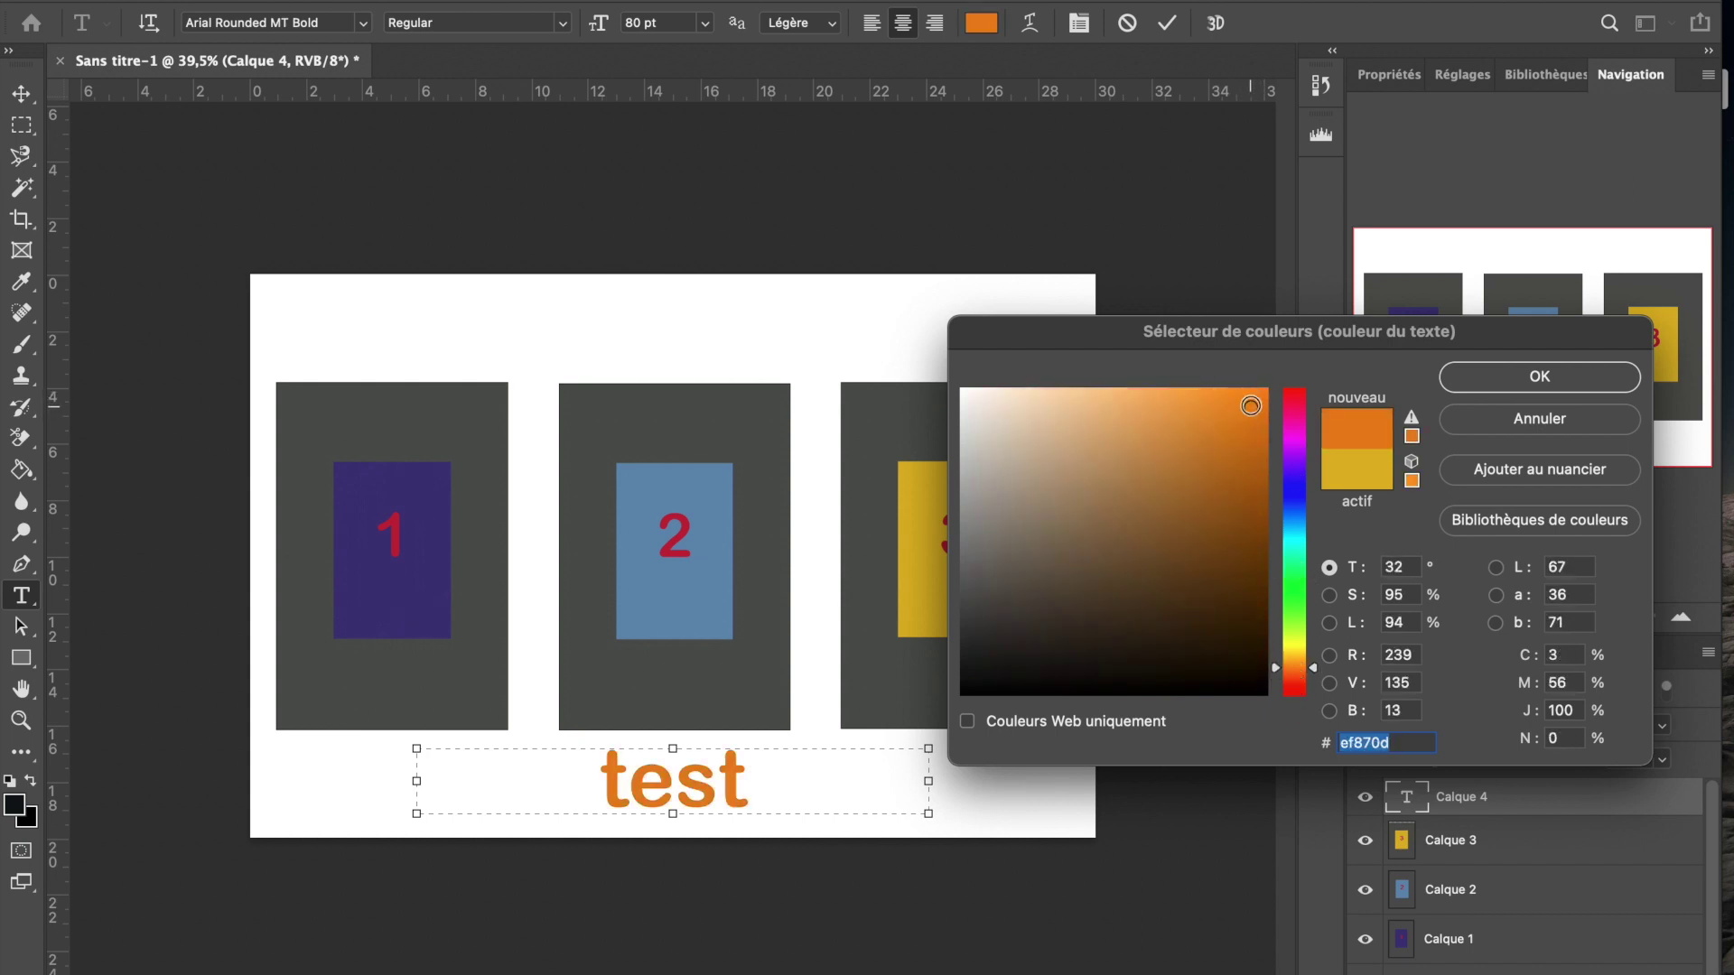
left_click(1539, 379)
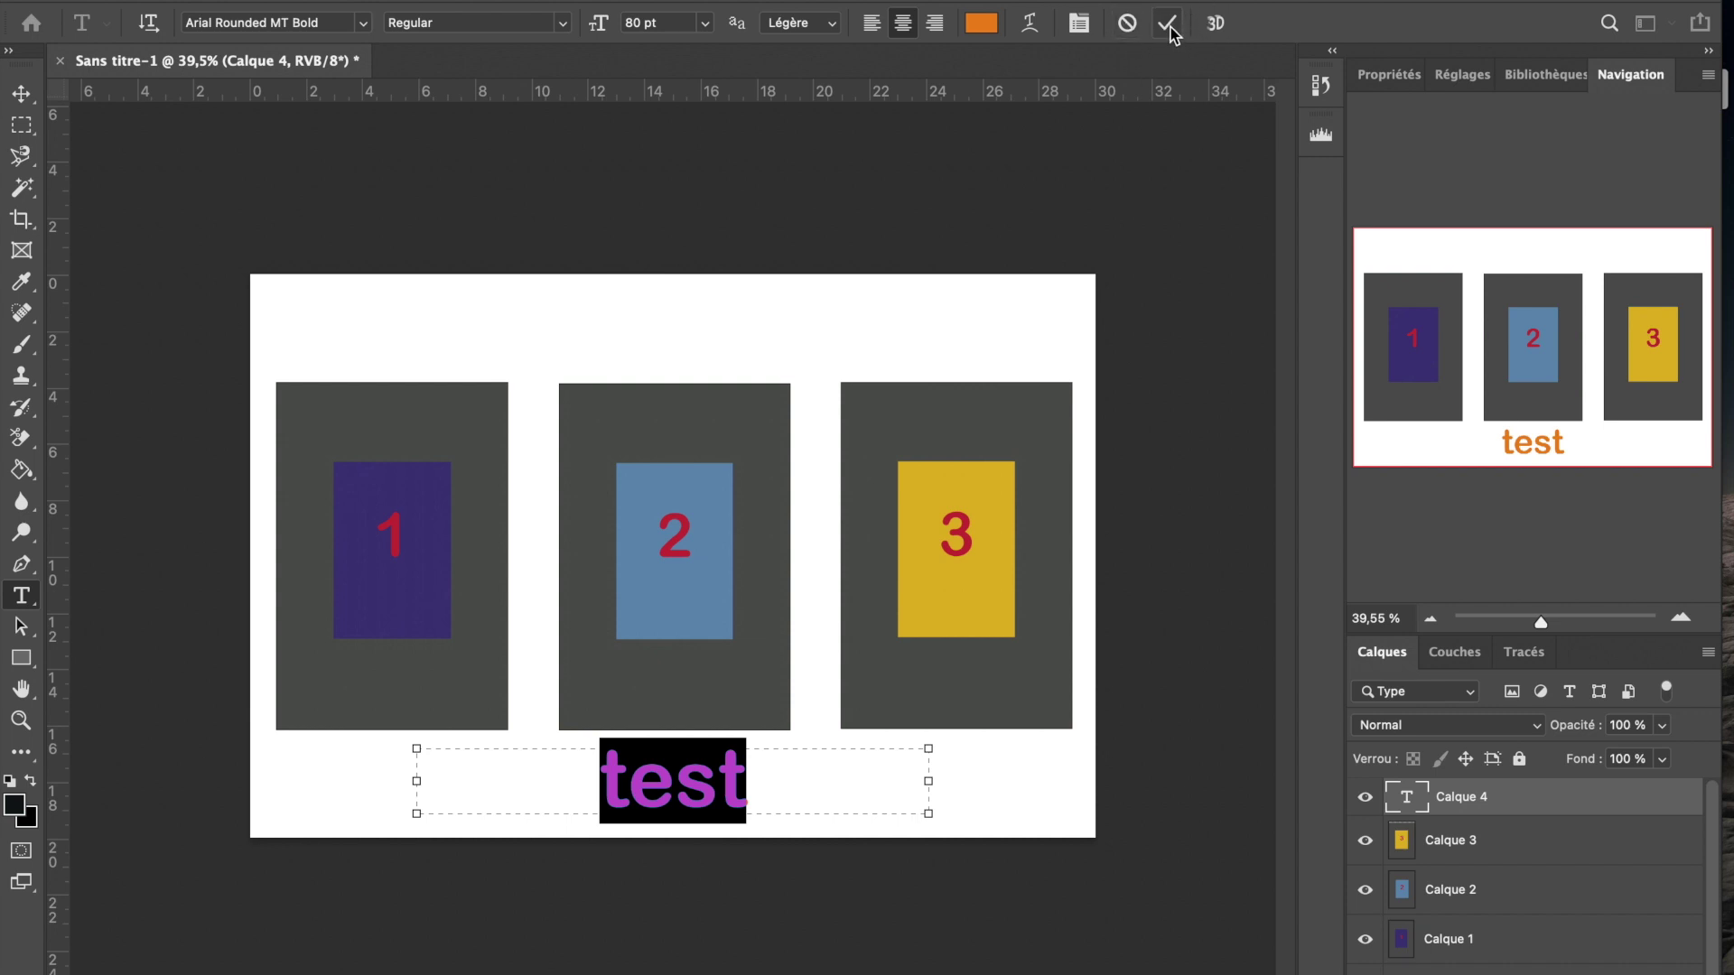
Commit the text and reposition it with the Move tool on the document's vertical centre line, about 0.69 cm below the images.
left_click(25, 99)
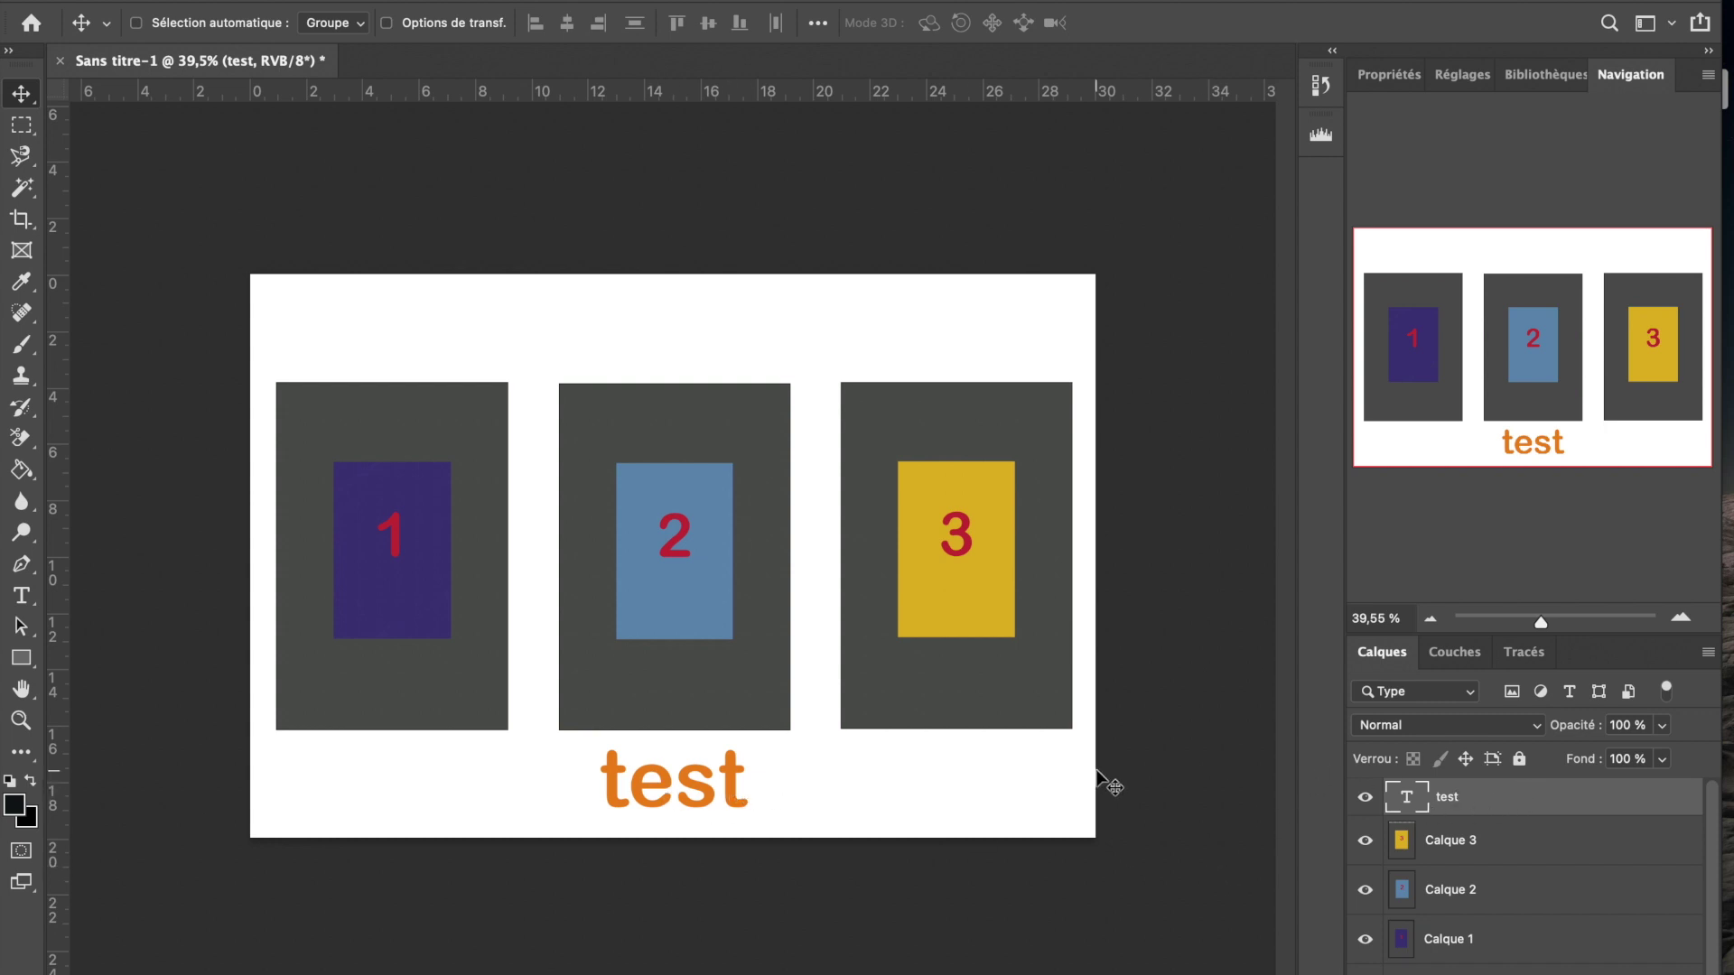
mouse_move(655, 796)
left_mouse_down()
mouse_move(668, 672)
mouse_move(686, 790)
mouse_move(762, 670)
mouse_move(692, 792)
mouse_move(740, 730)
mouse_move(713, 795)
mouse_move(673, 800)
left_mouse_up()
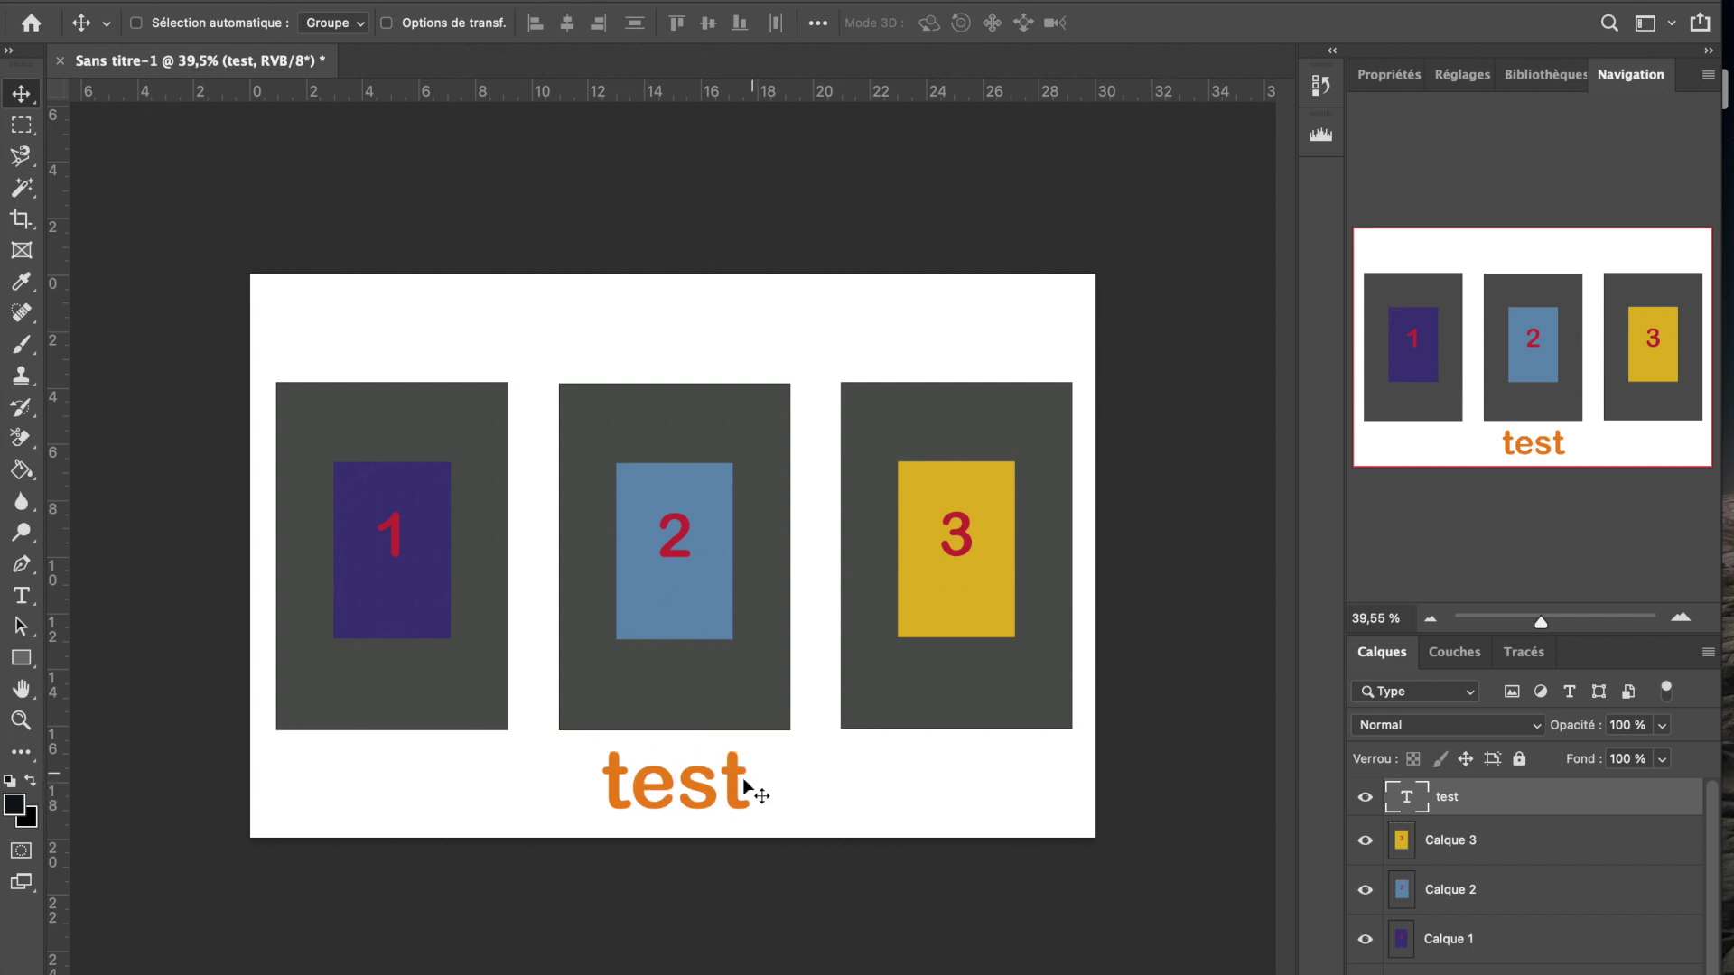
key("Left")
key("Left")
key("Left")
mouse_move(684, 788)
left_mouse_down()
mouse_move(710, 794)
mouse_move(677, 796)
left_mouse_up()
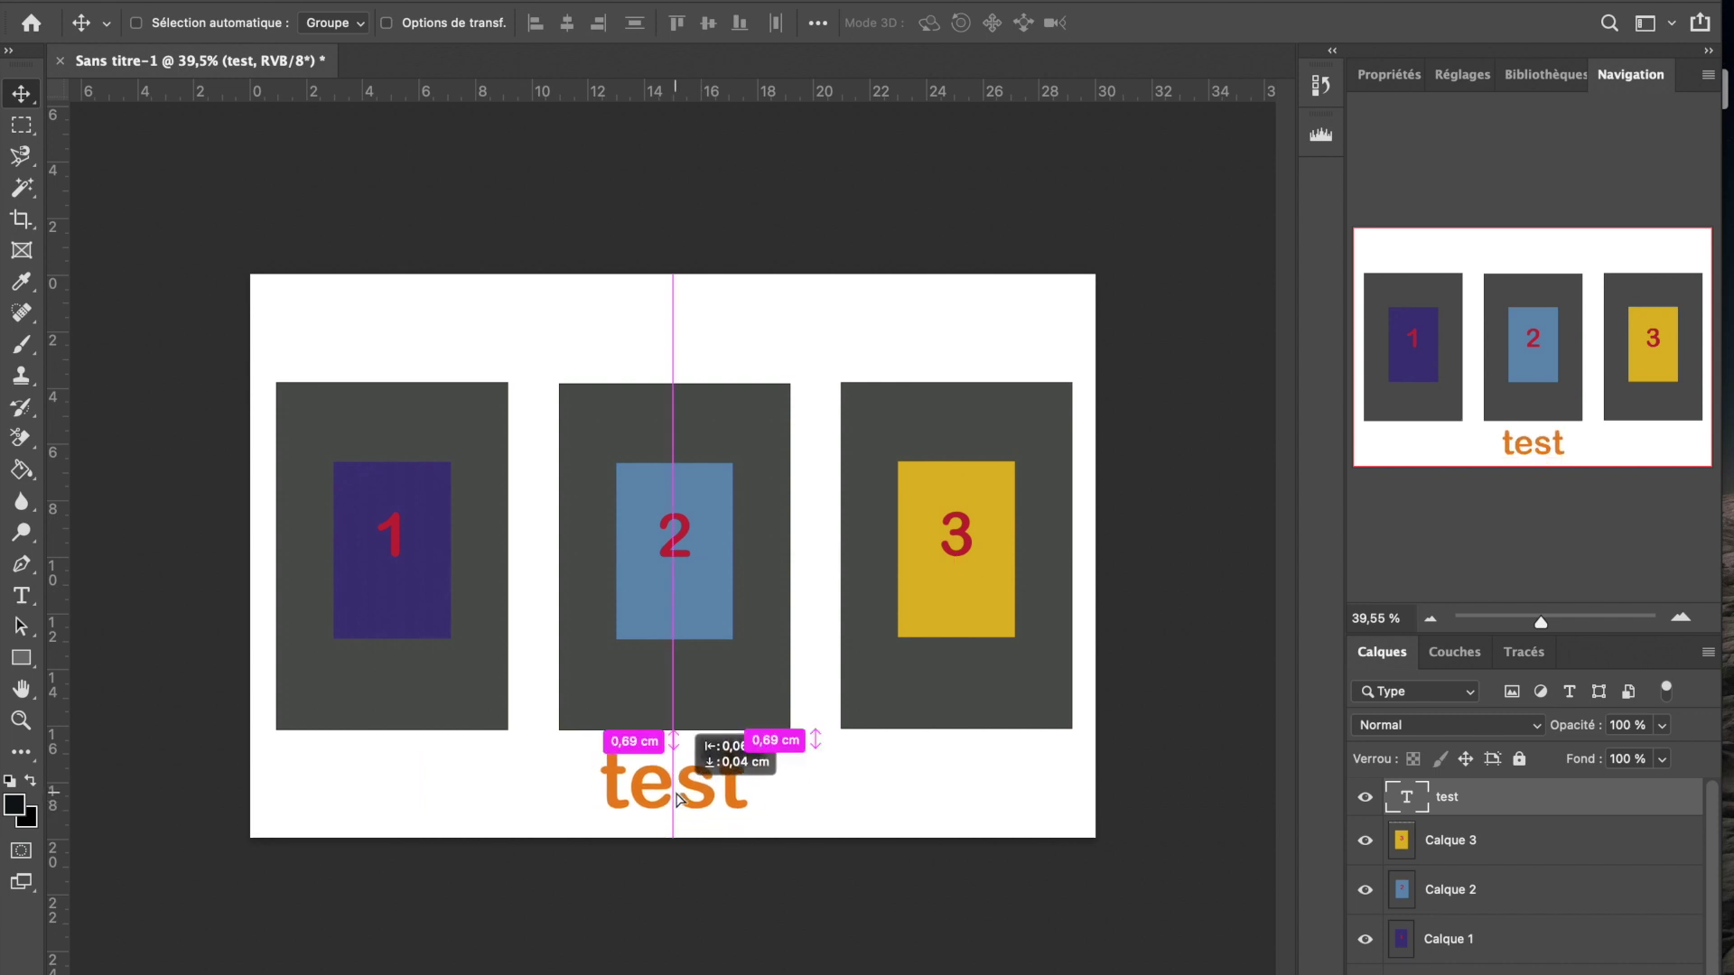
left_click_drag(677, 798, 677, 798)
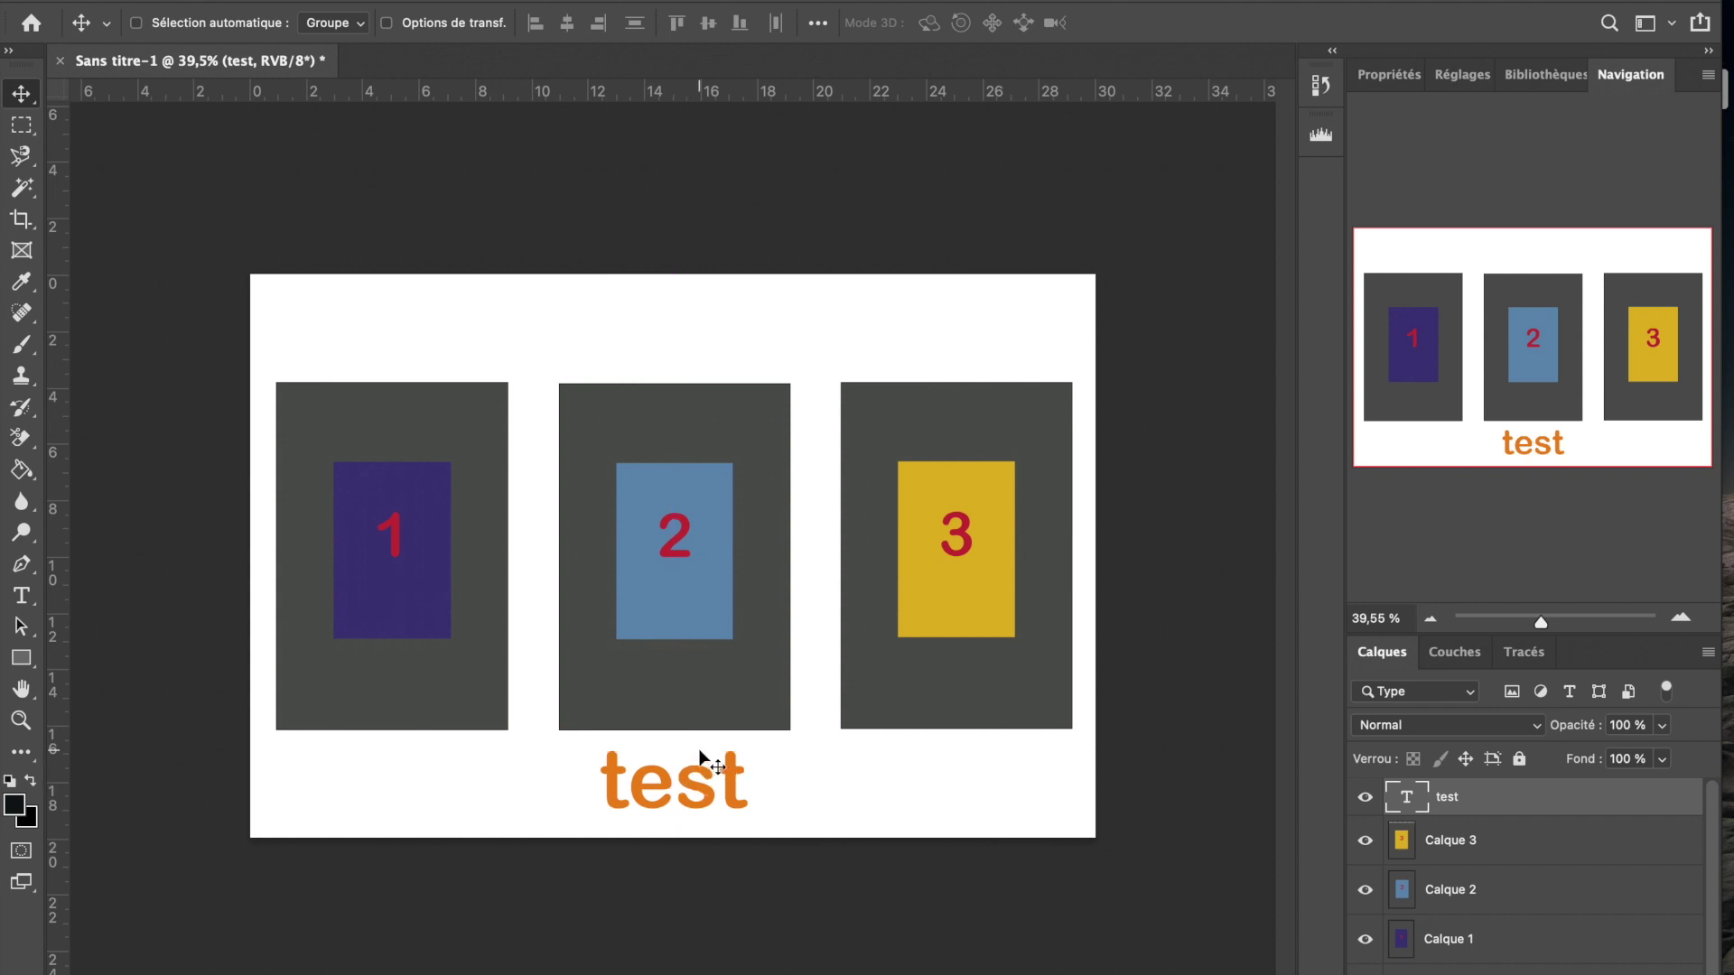
Hide and show the "test" text layer repeatedly to check its visibility, leaving it shown.
scroll(1609, 892, "down", 2)
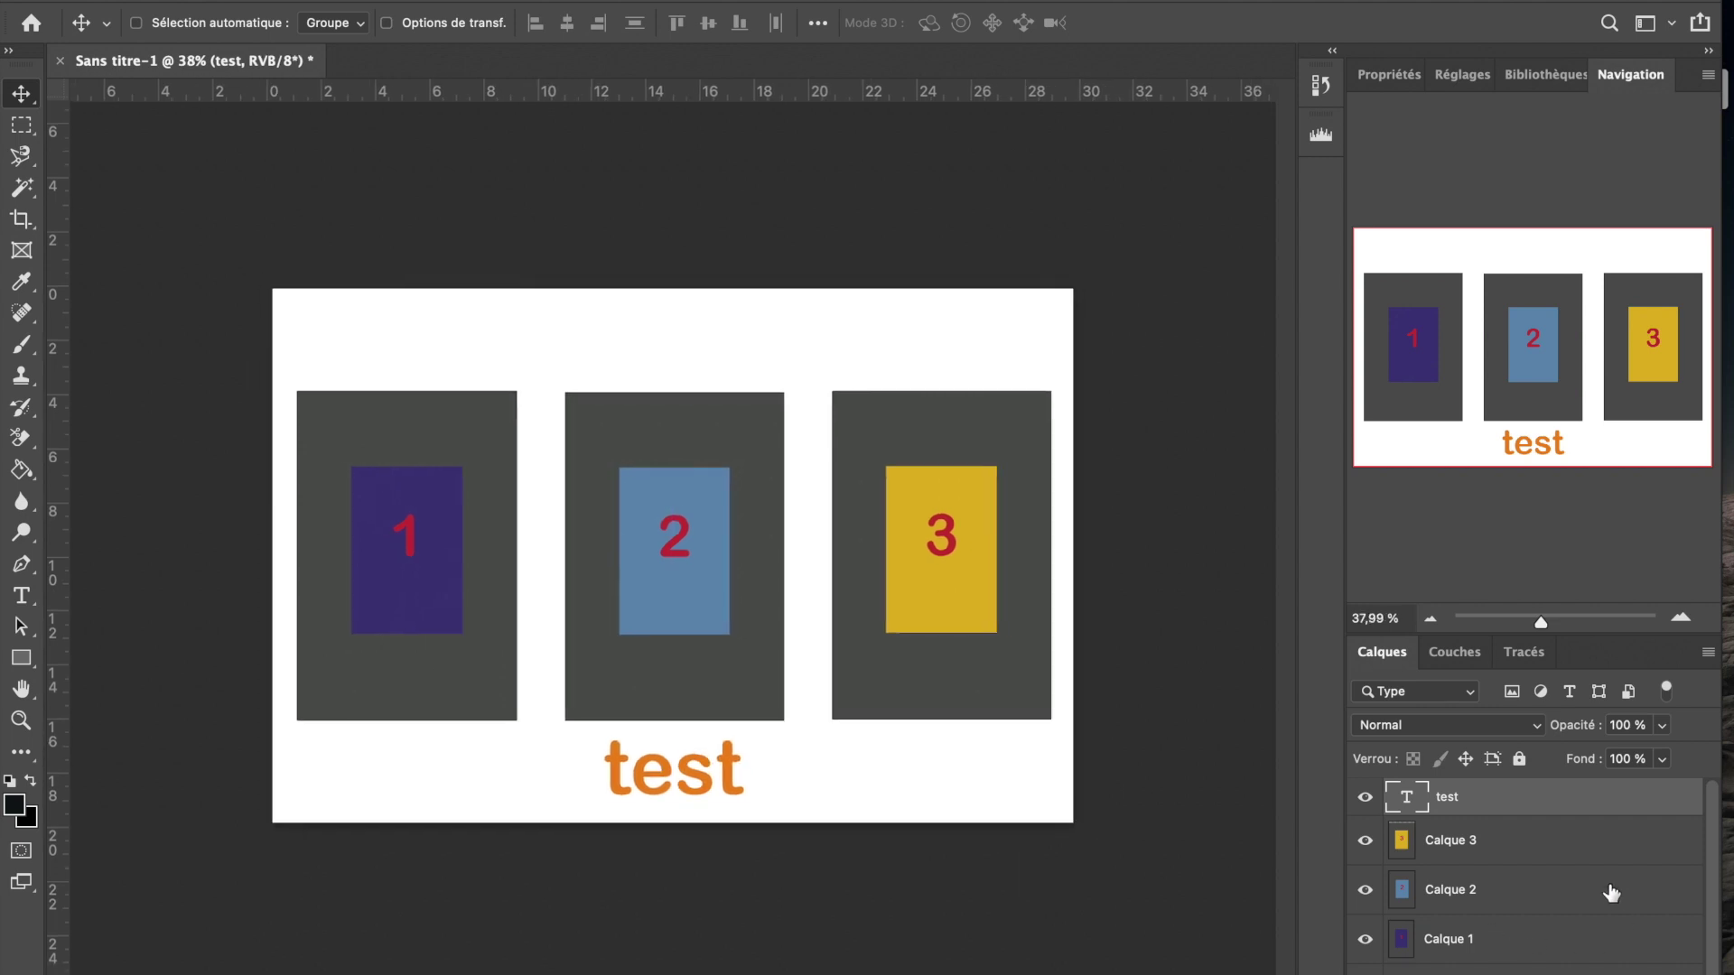
left_click(1366, 802)
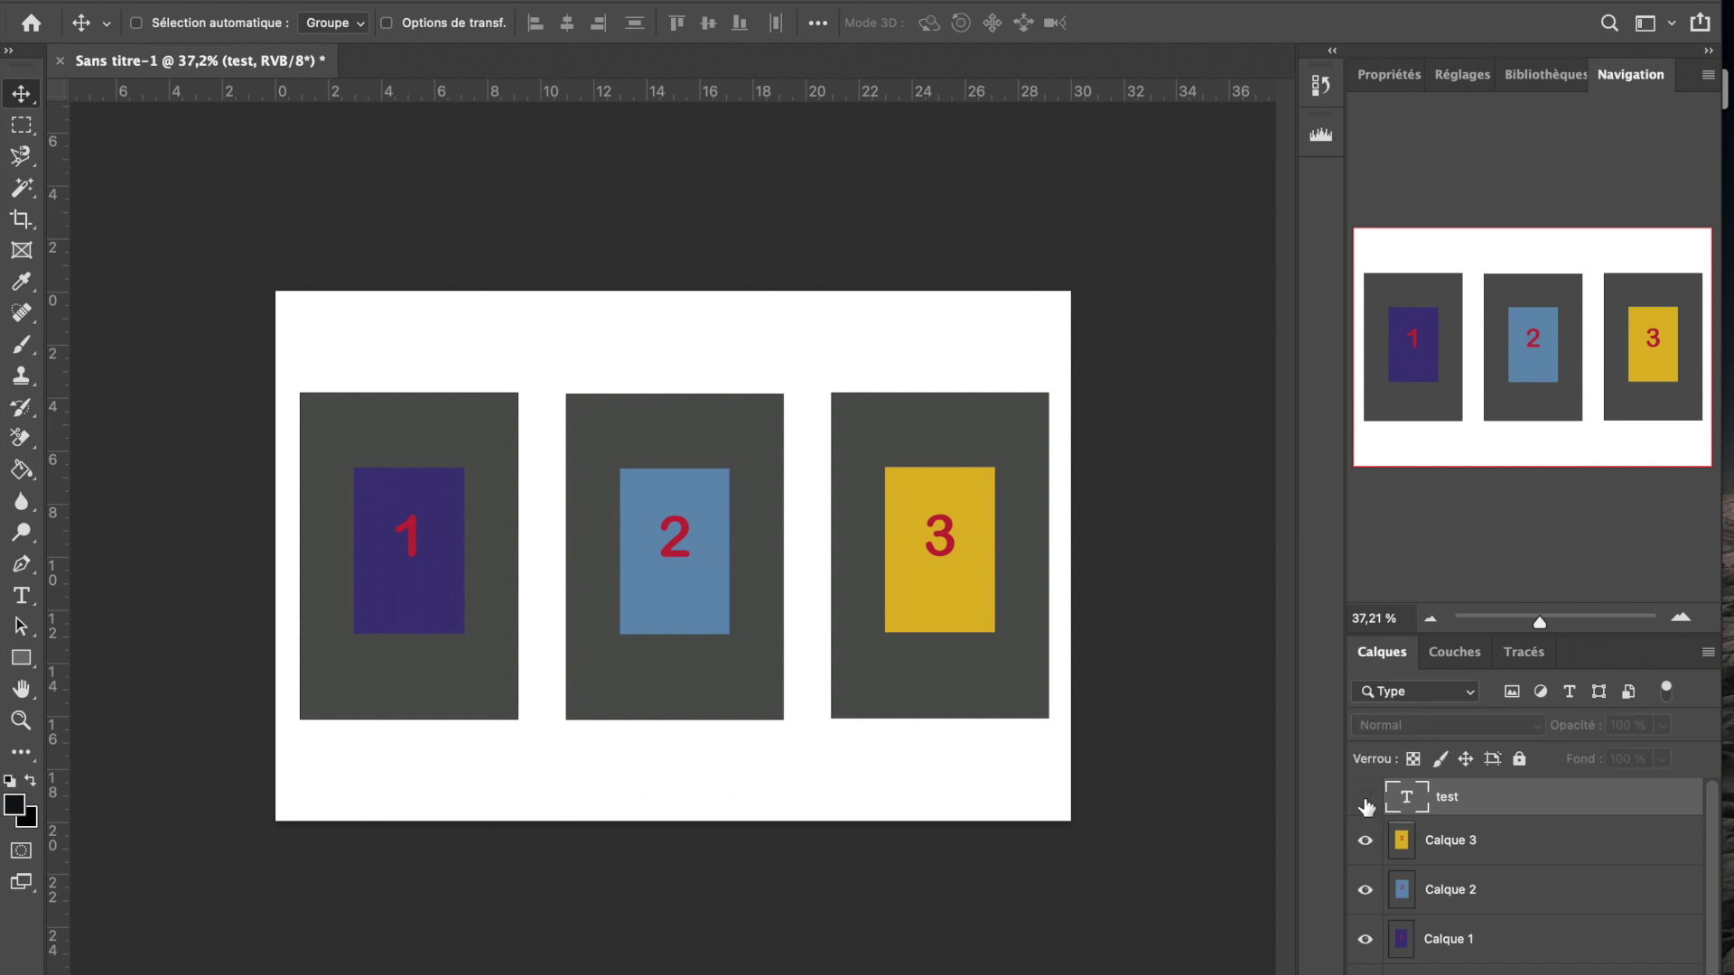
left_click(1365, 802)
left_click(1365, 802)
left_click(1365, 802)
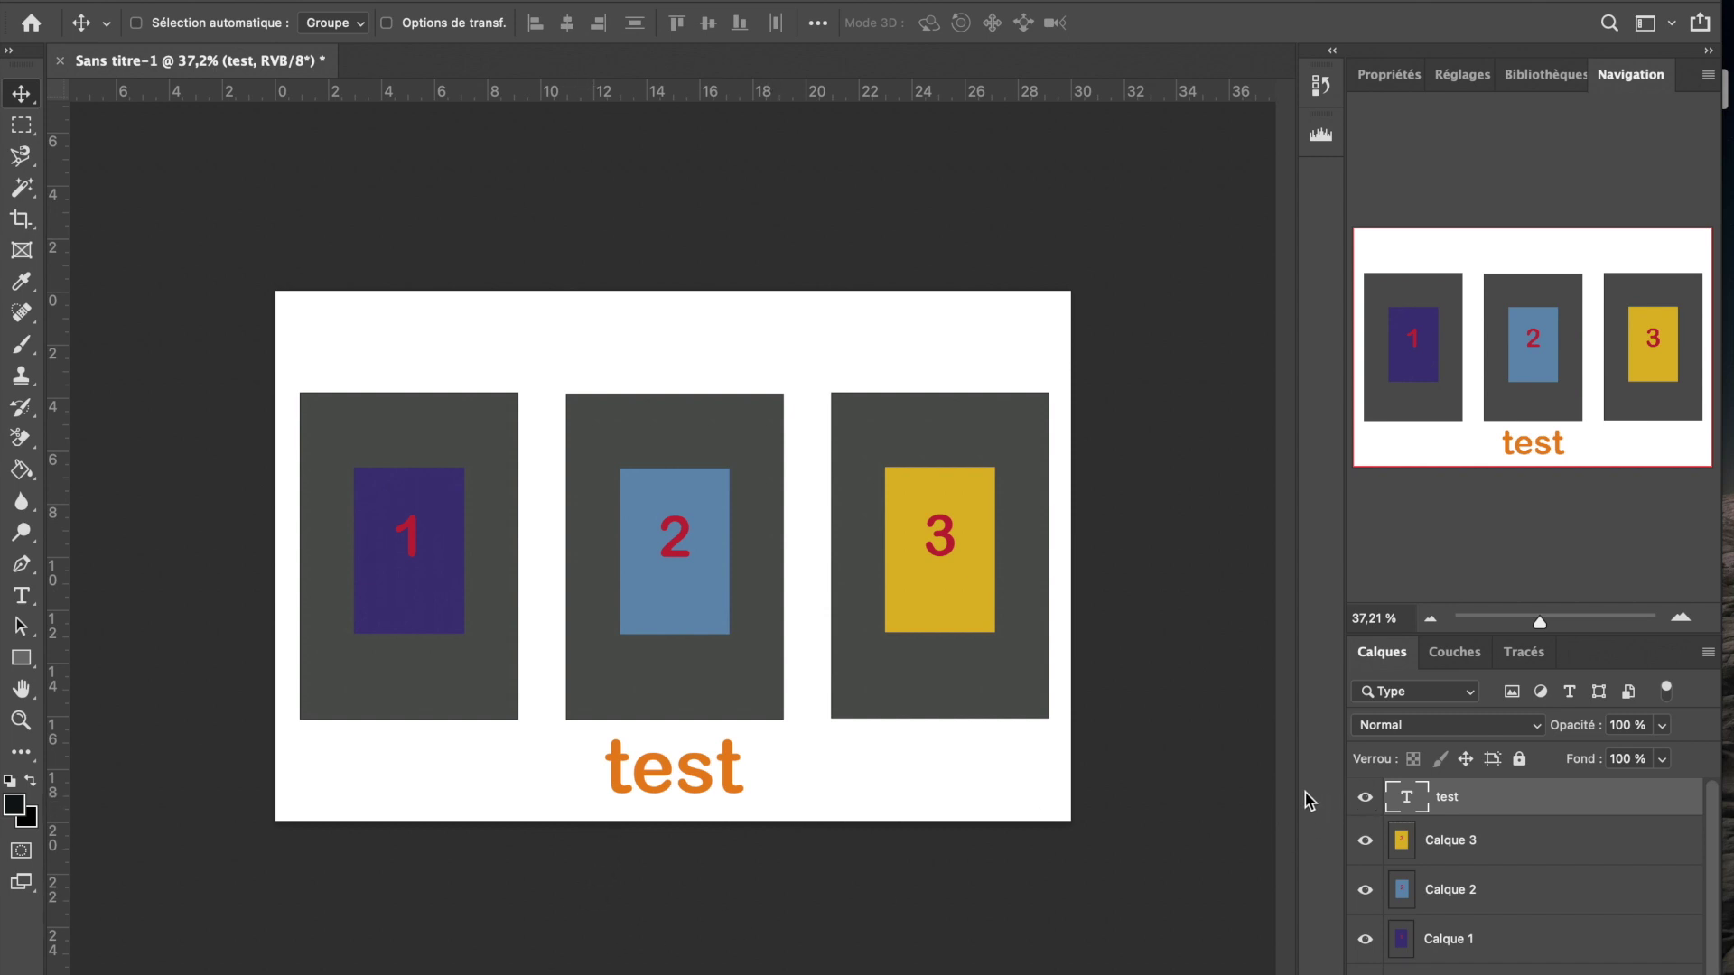
Reopen the "test" layer's text for editing and set its font size to 14 pt.
double_click(1415, 799)
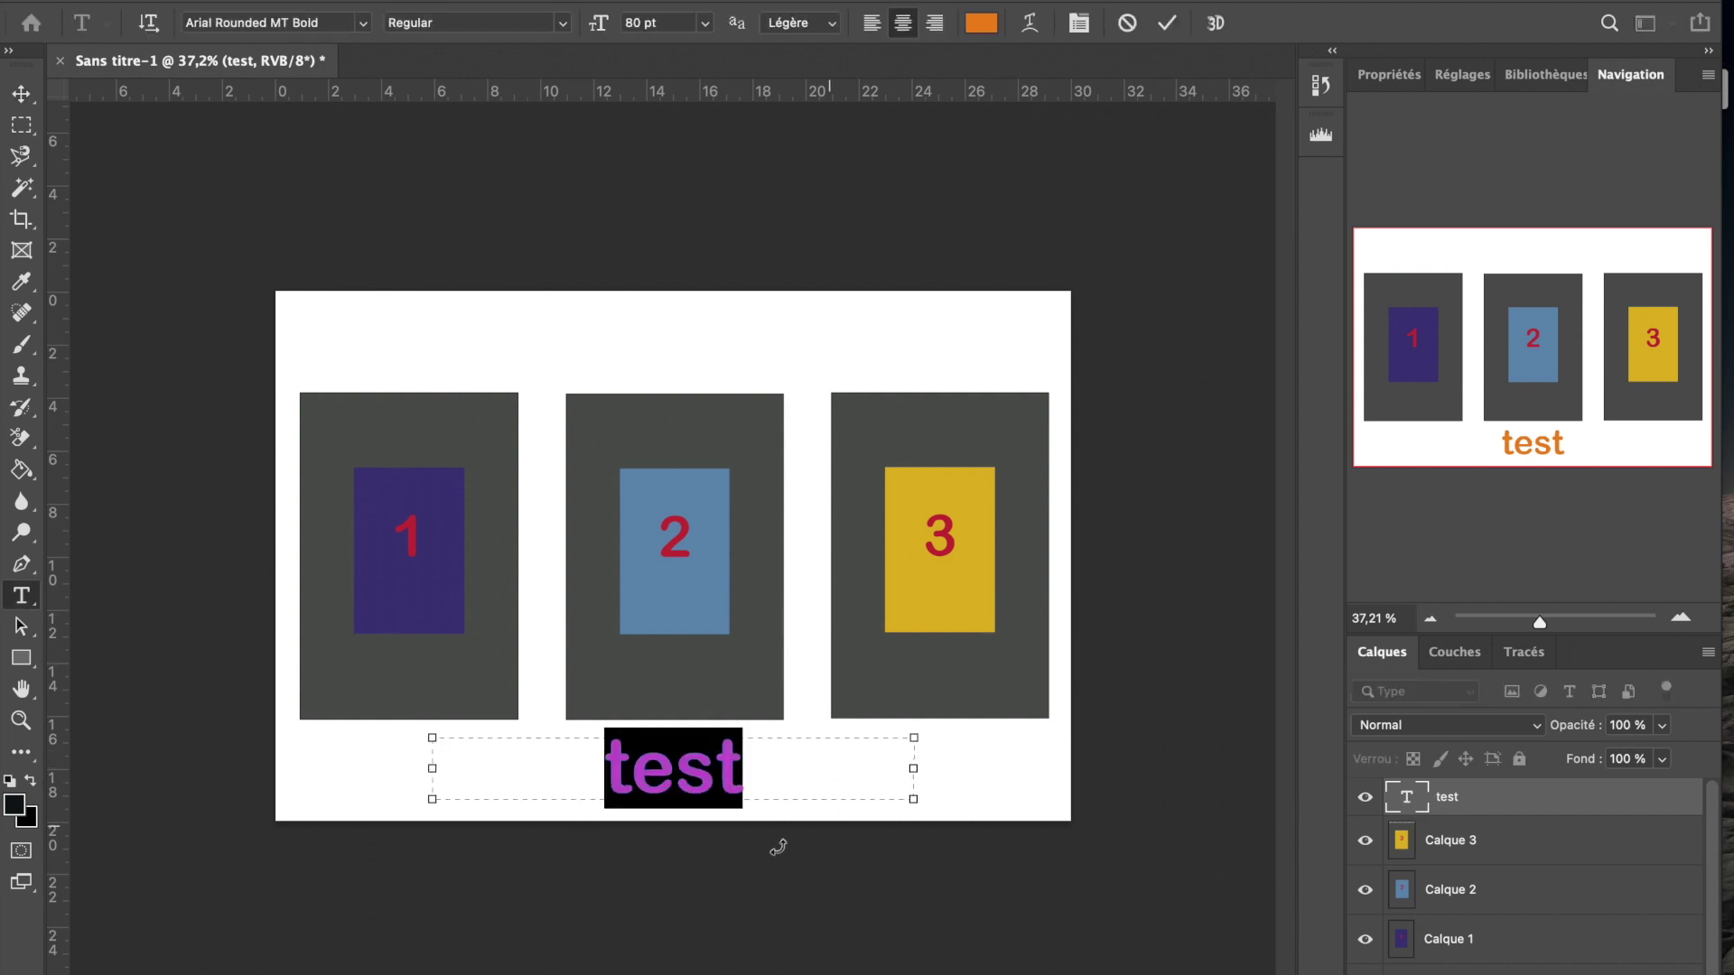
left_click(705, 22)
left_click(669, 222)
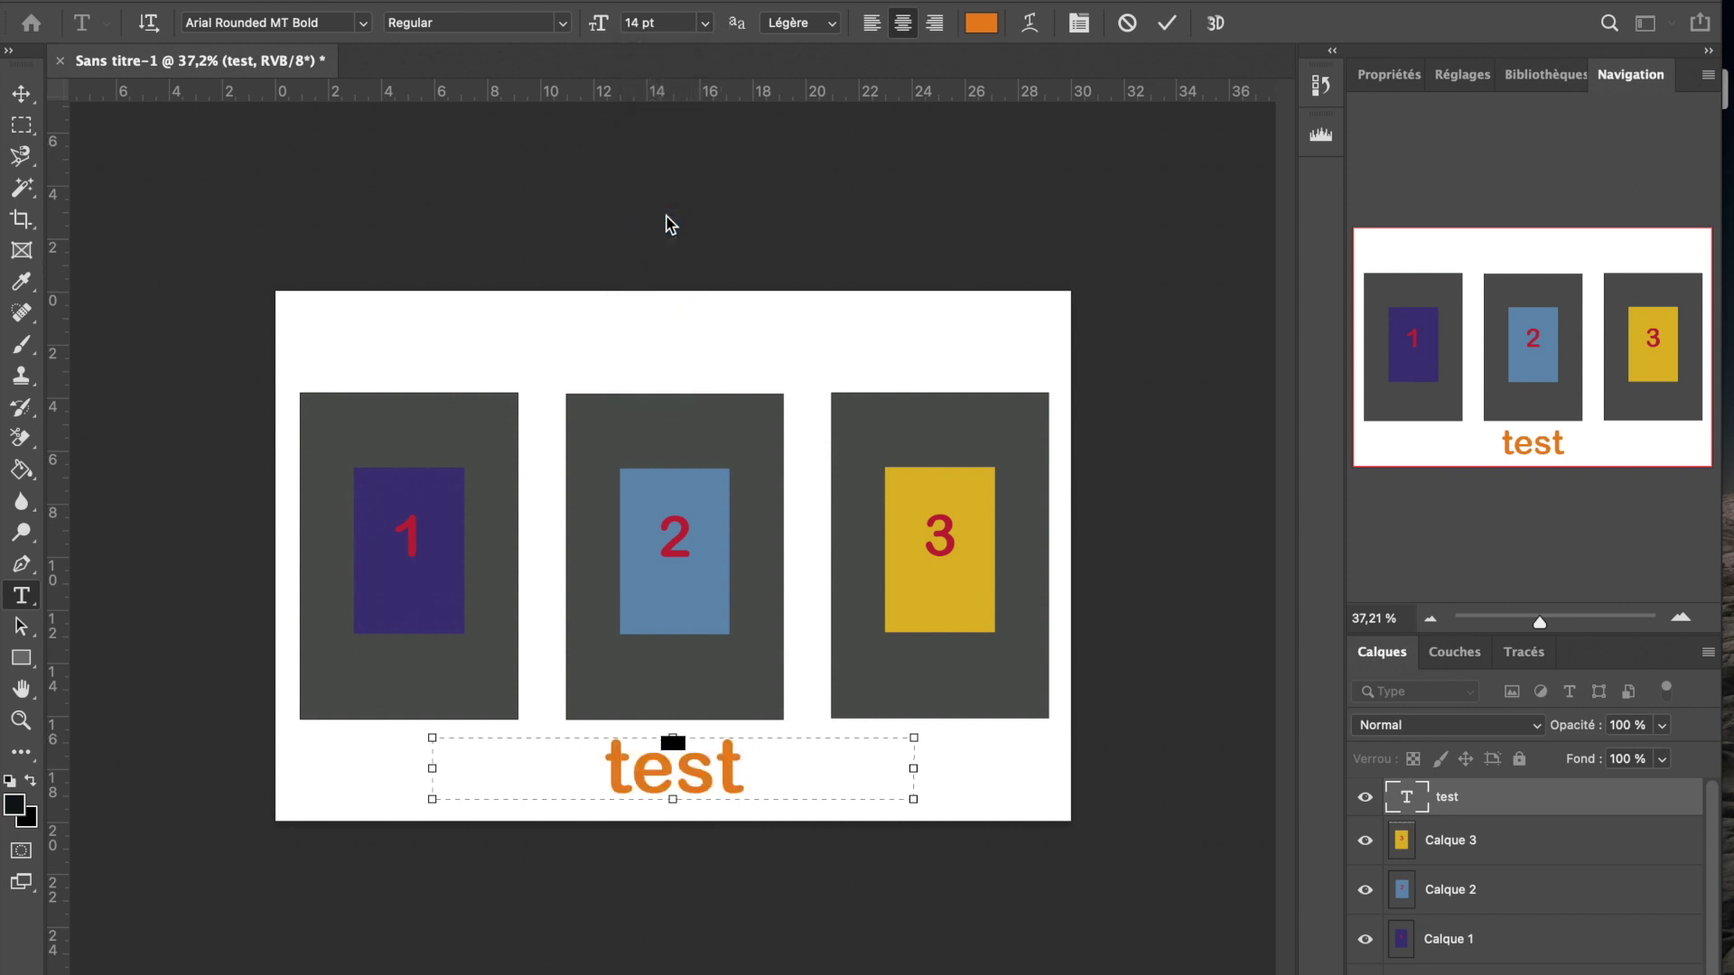
Set the "test" caption's font size to 60 pt and commit the text by switching to the Move tool.
left_click(705, 23)
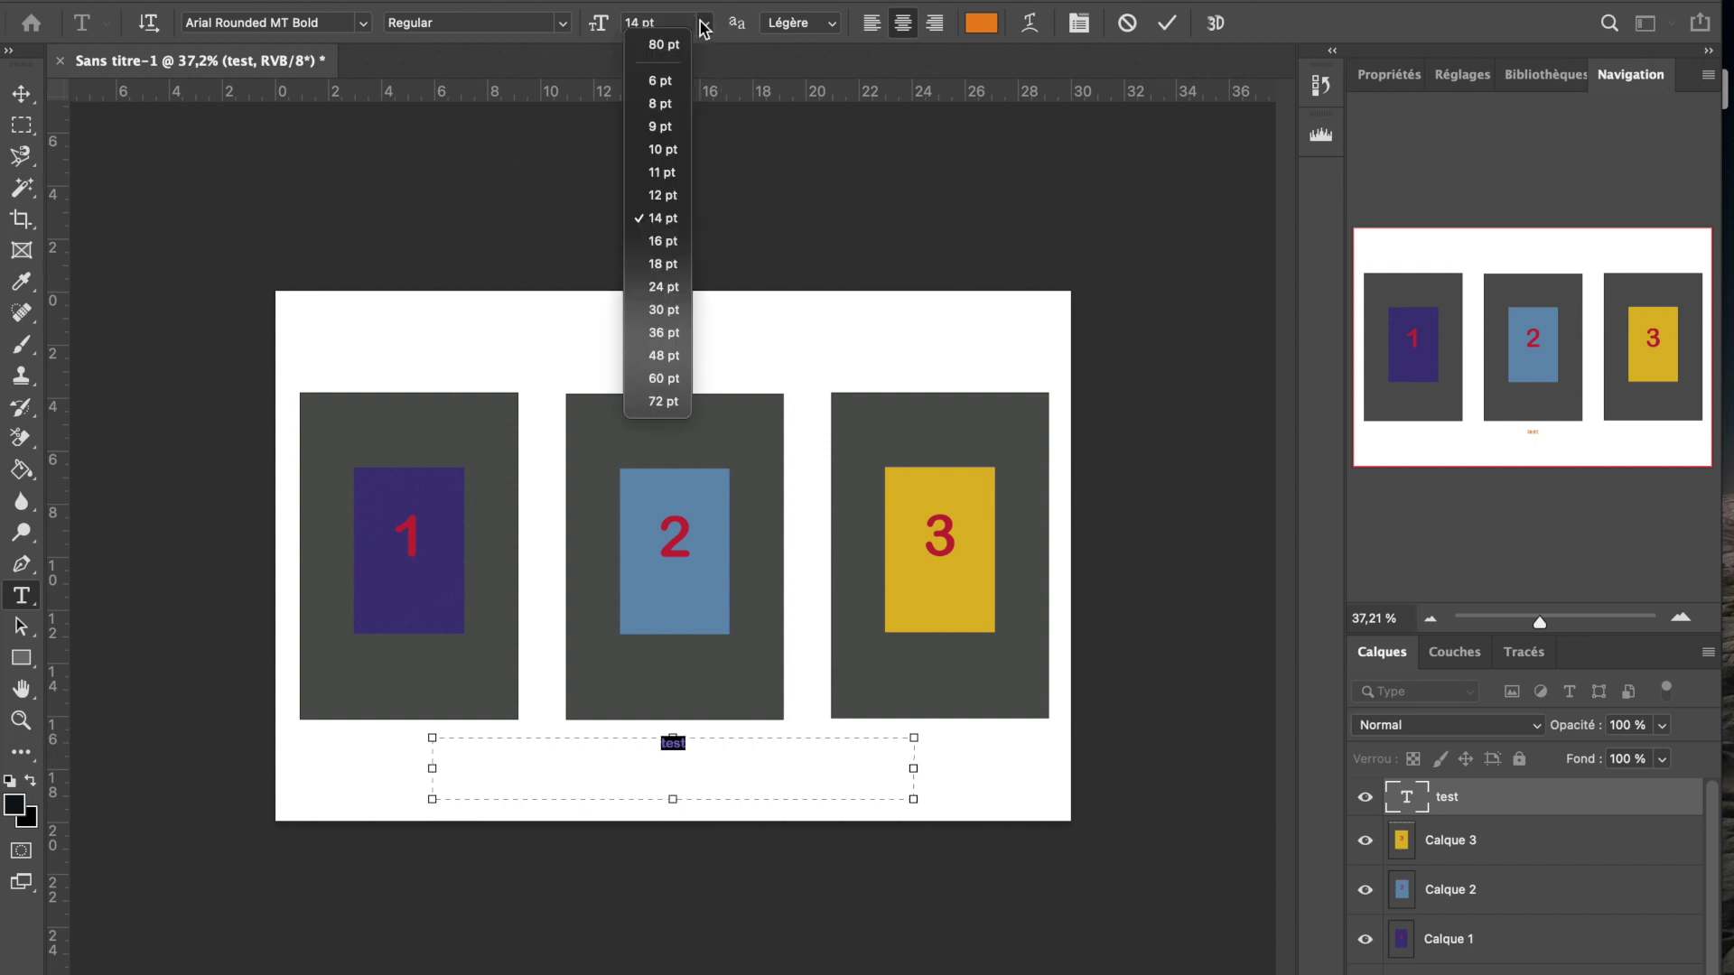
left_click(663, 378)
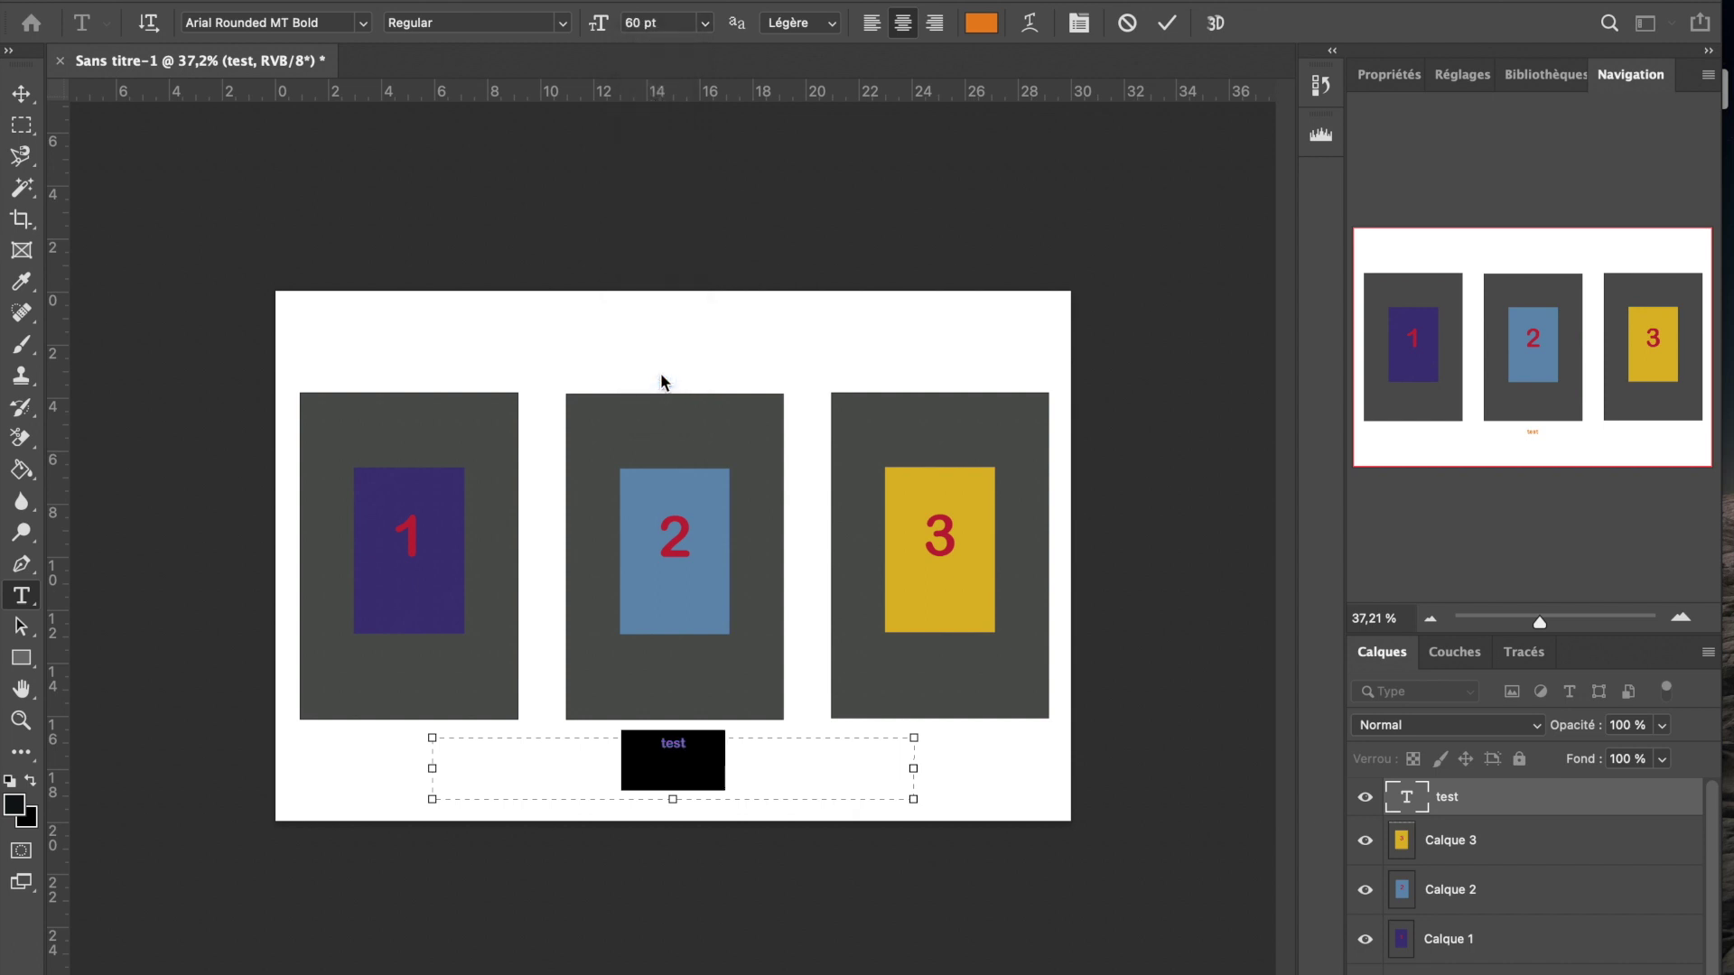
left_click(20, 94)
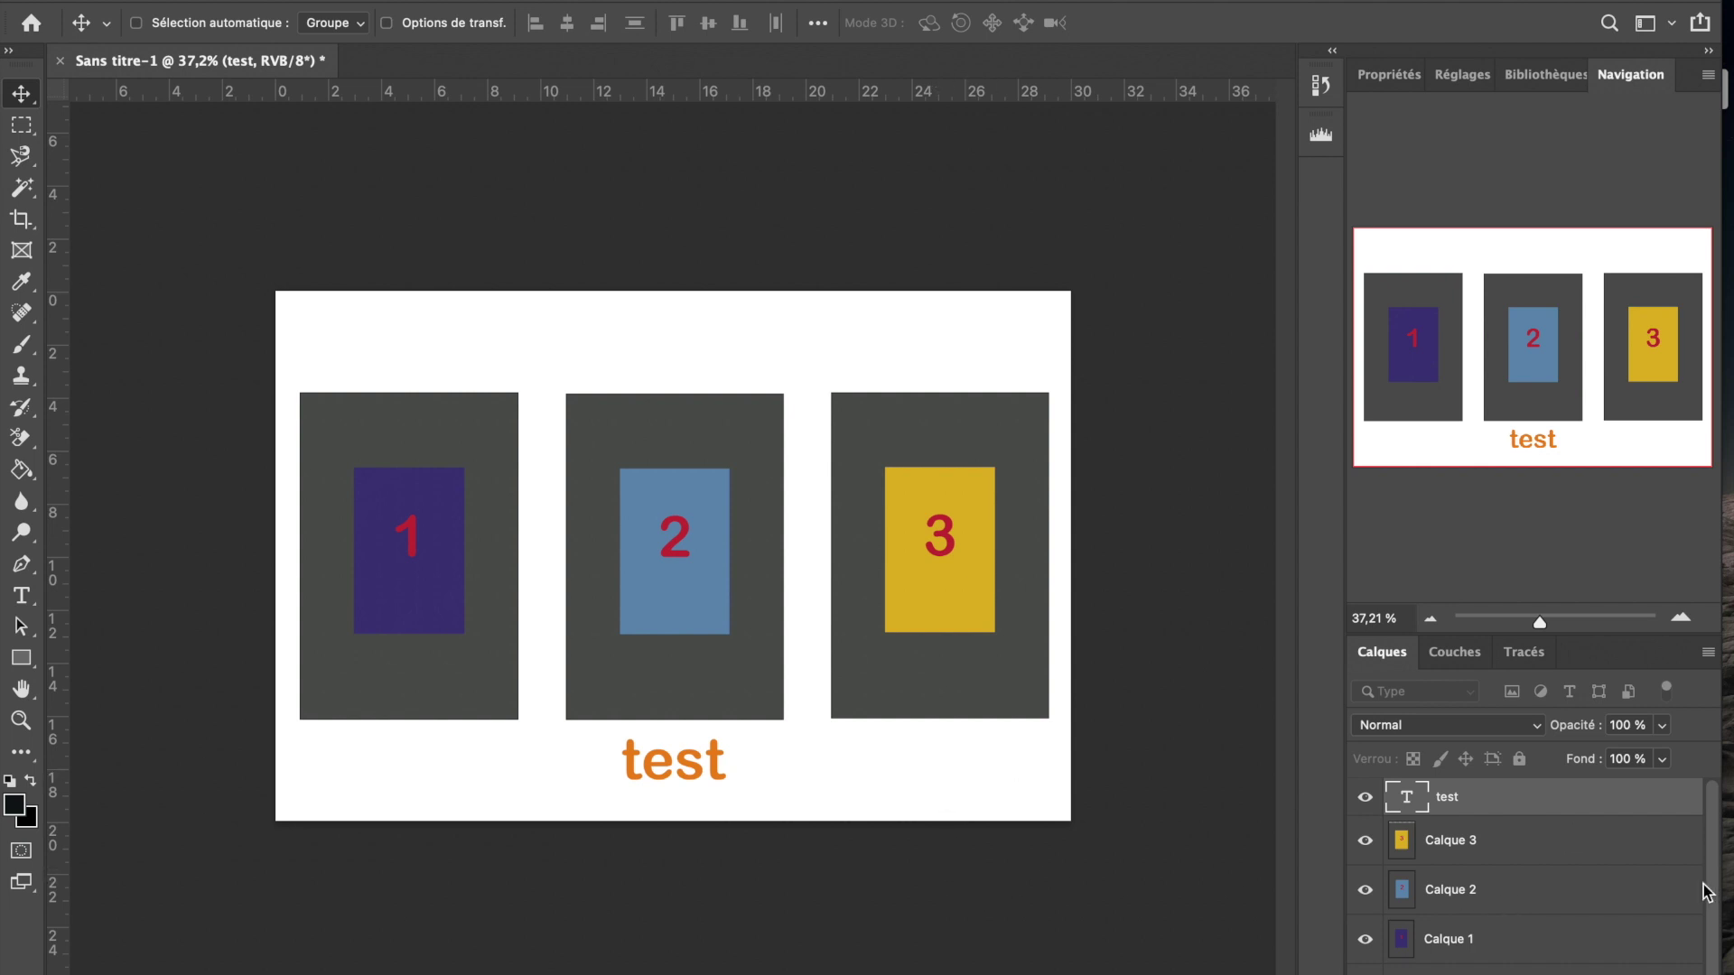
Duplicate the Arrière-plan layer within the same document as "Arrière-plan copie".
scroll(1706, 892, "down", 1)
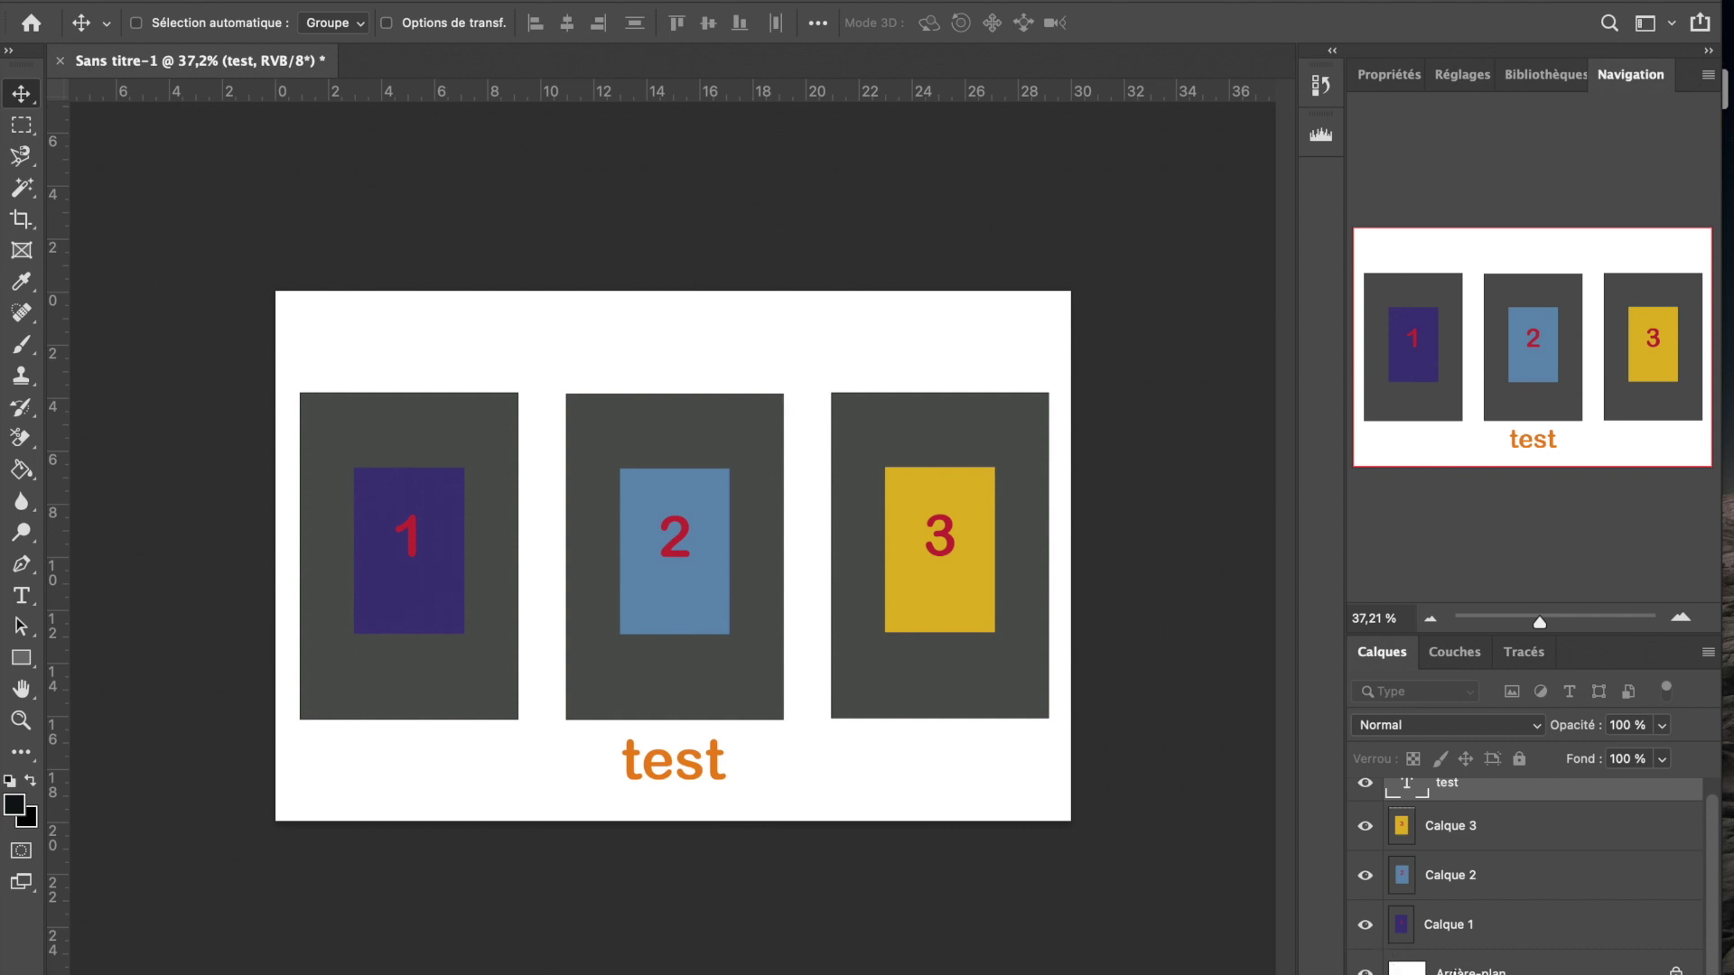
left_click(1453, 971)
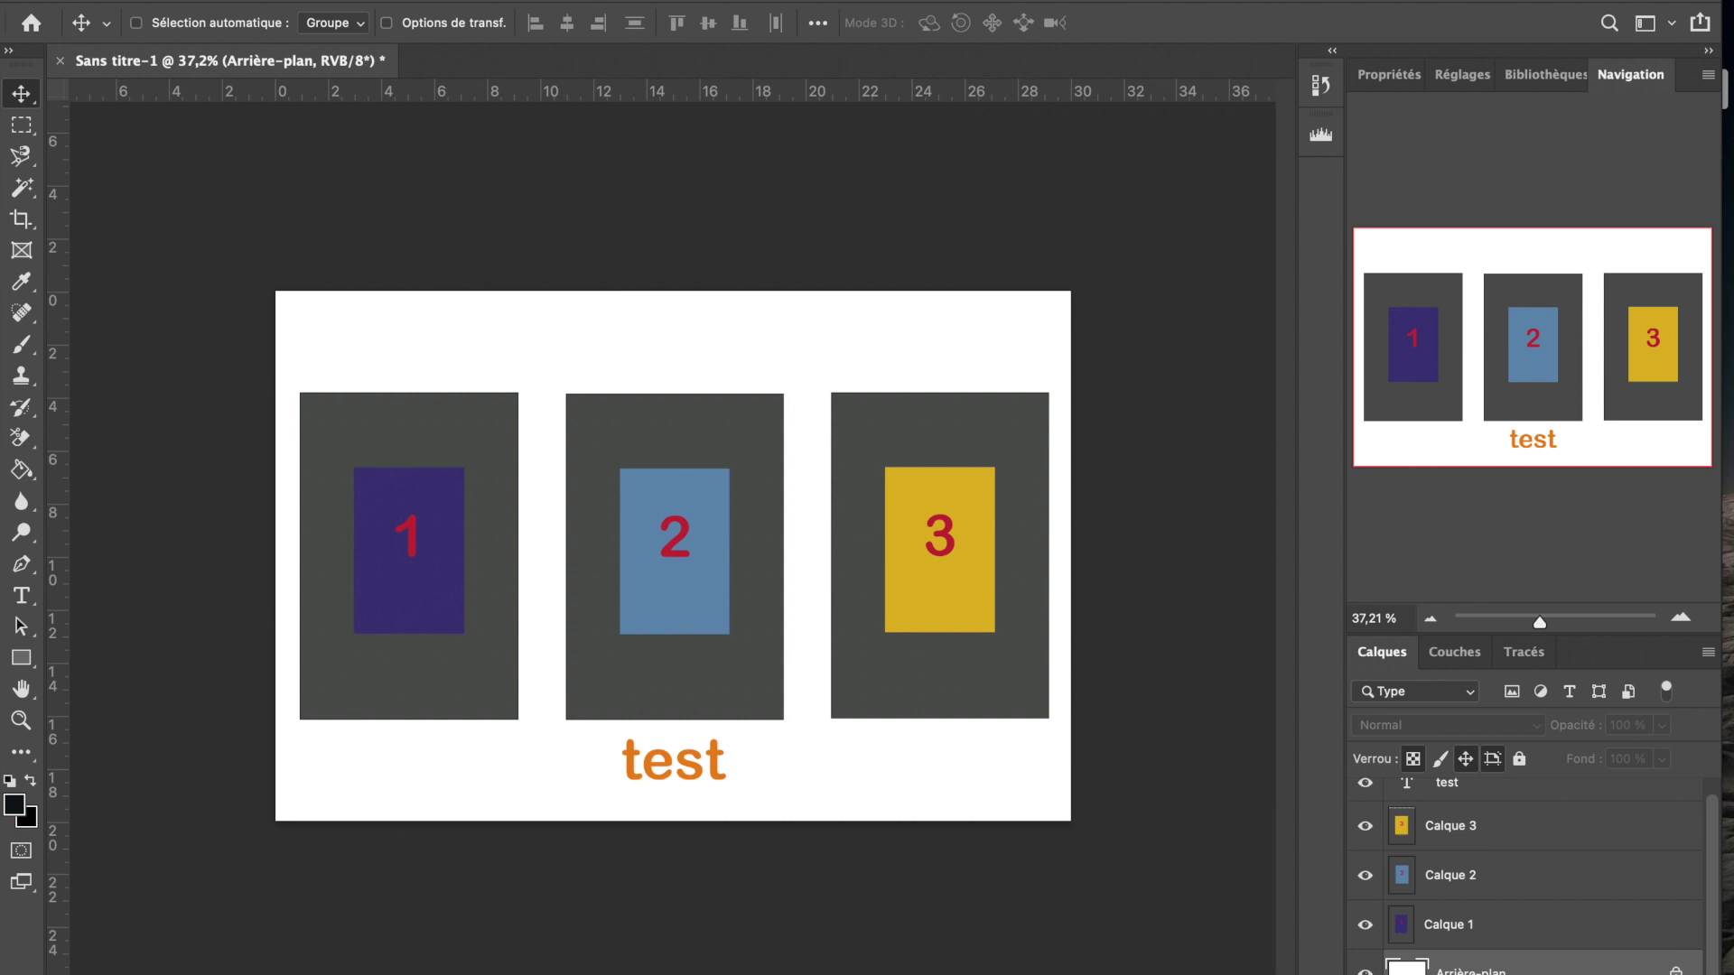
right_click(1469, 971)
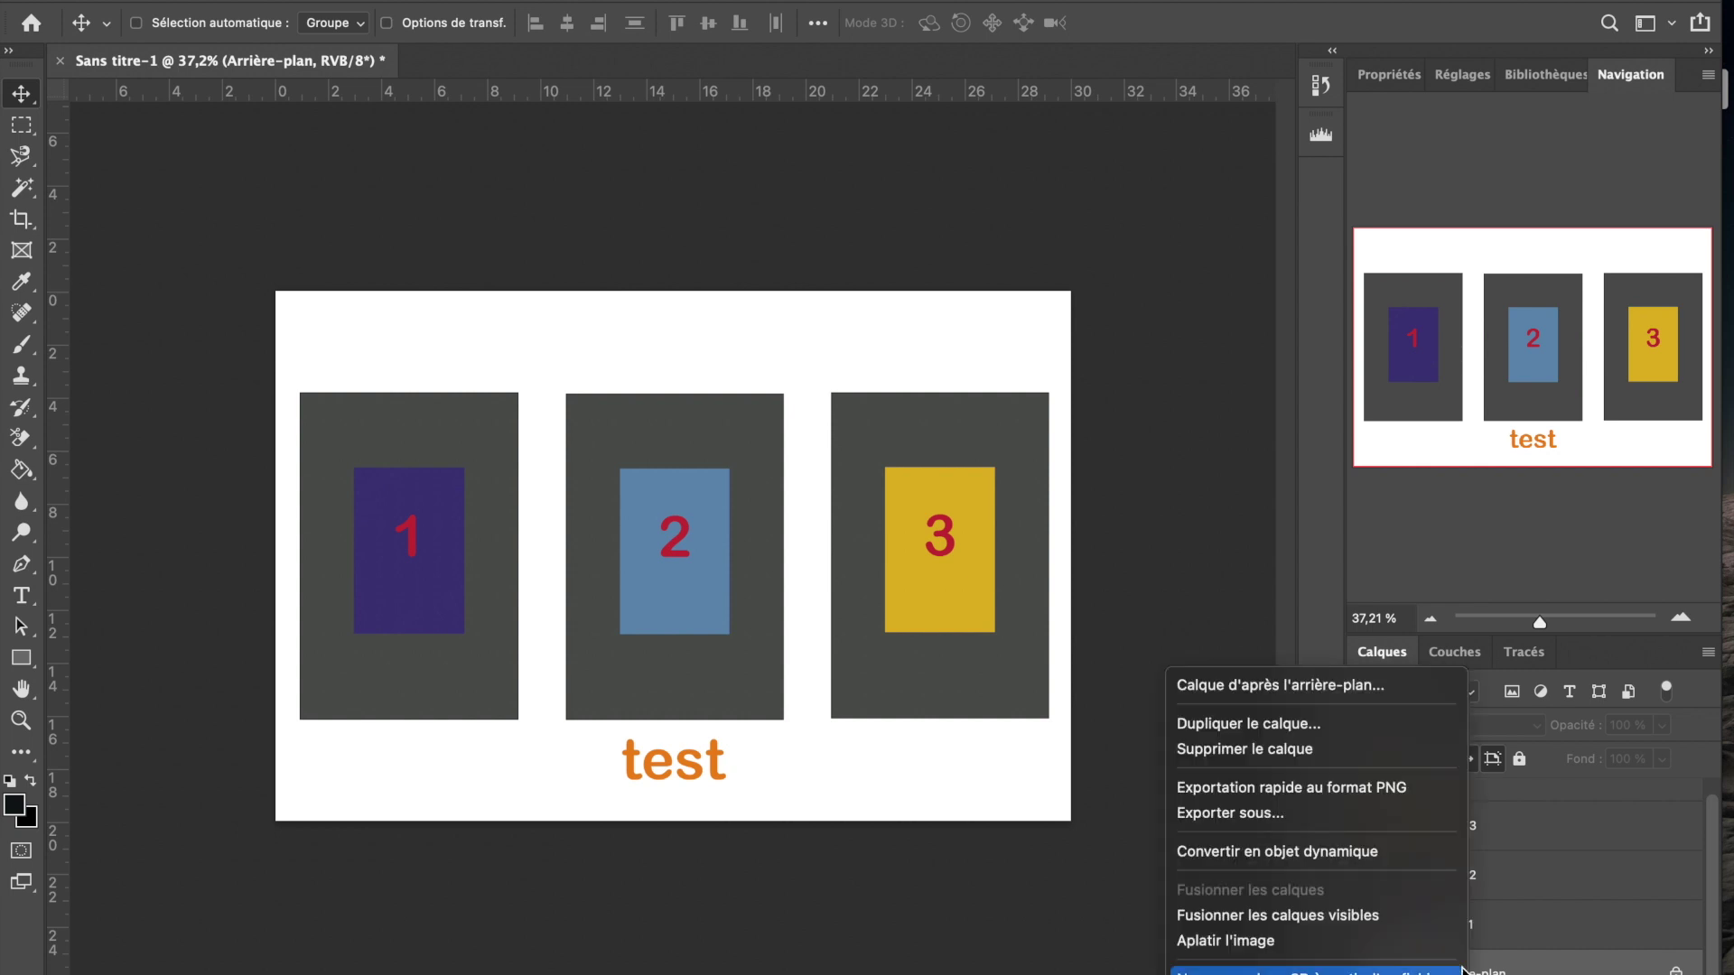
left_click(1378, 729)
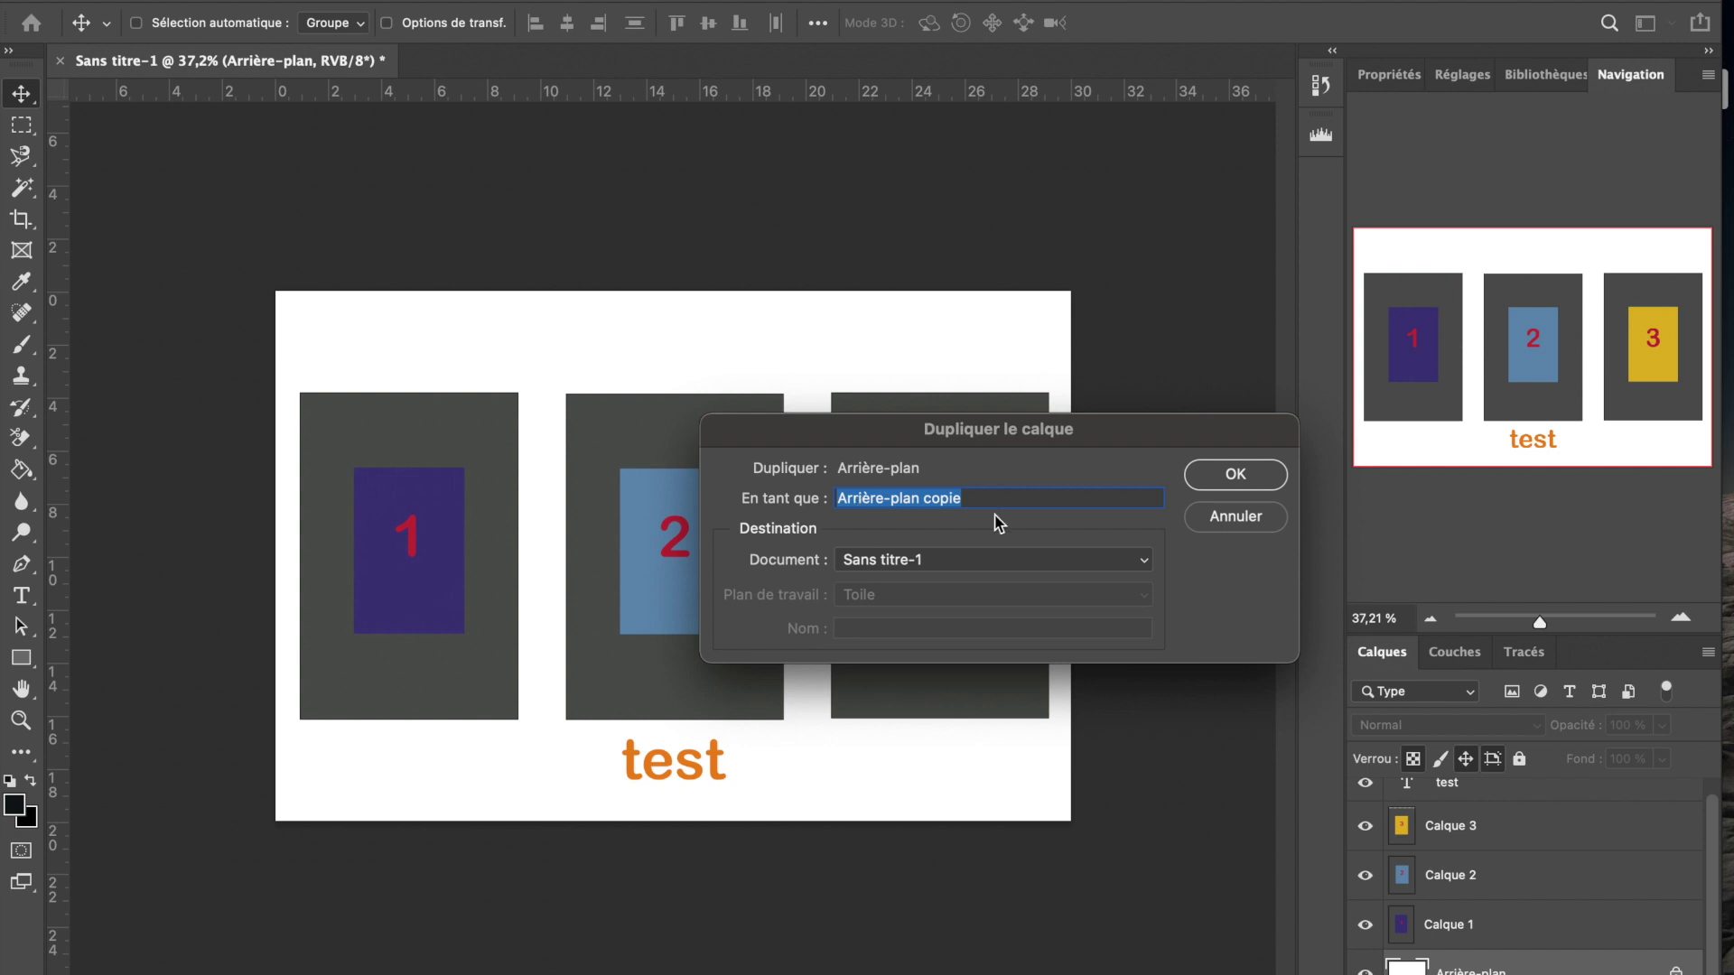
left_click(1235, 475)
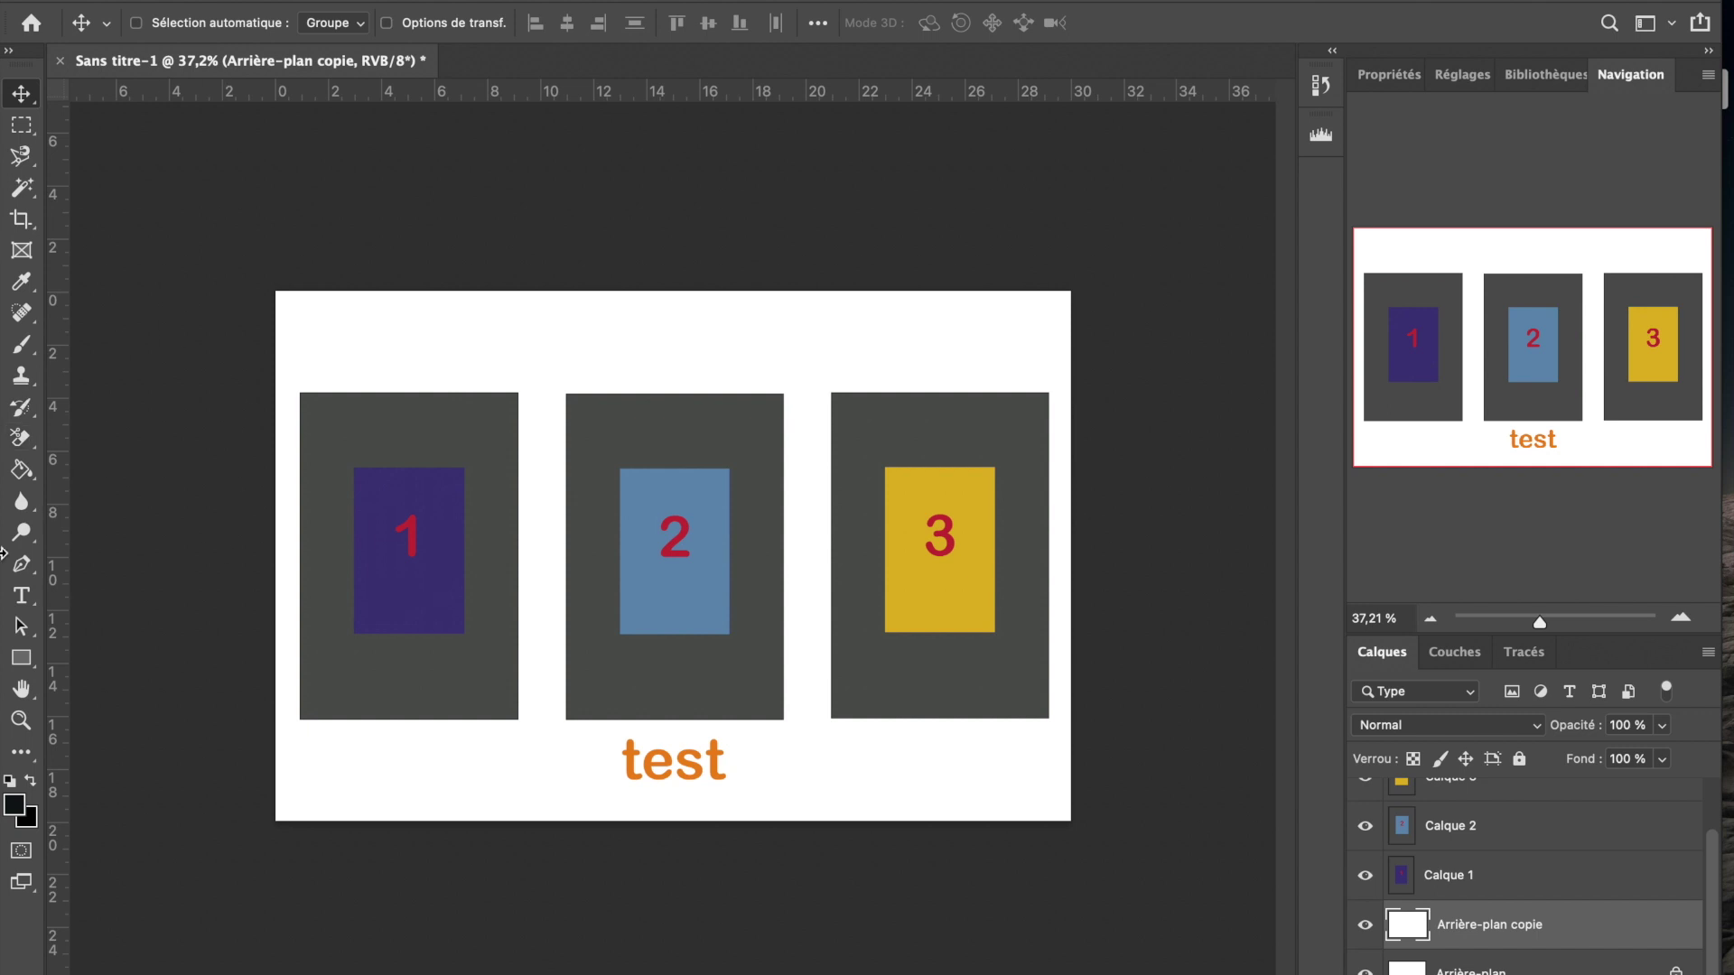
Set the foreground colour to near-black 050505 and fill the background copy with it using the Paint Bucket.
left_click(25, 473)
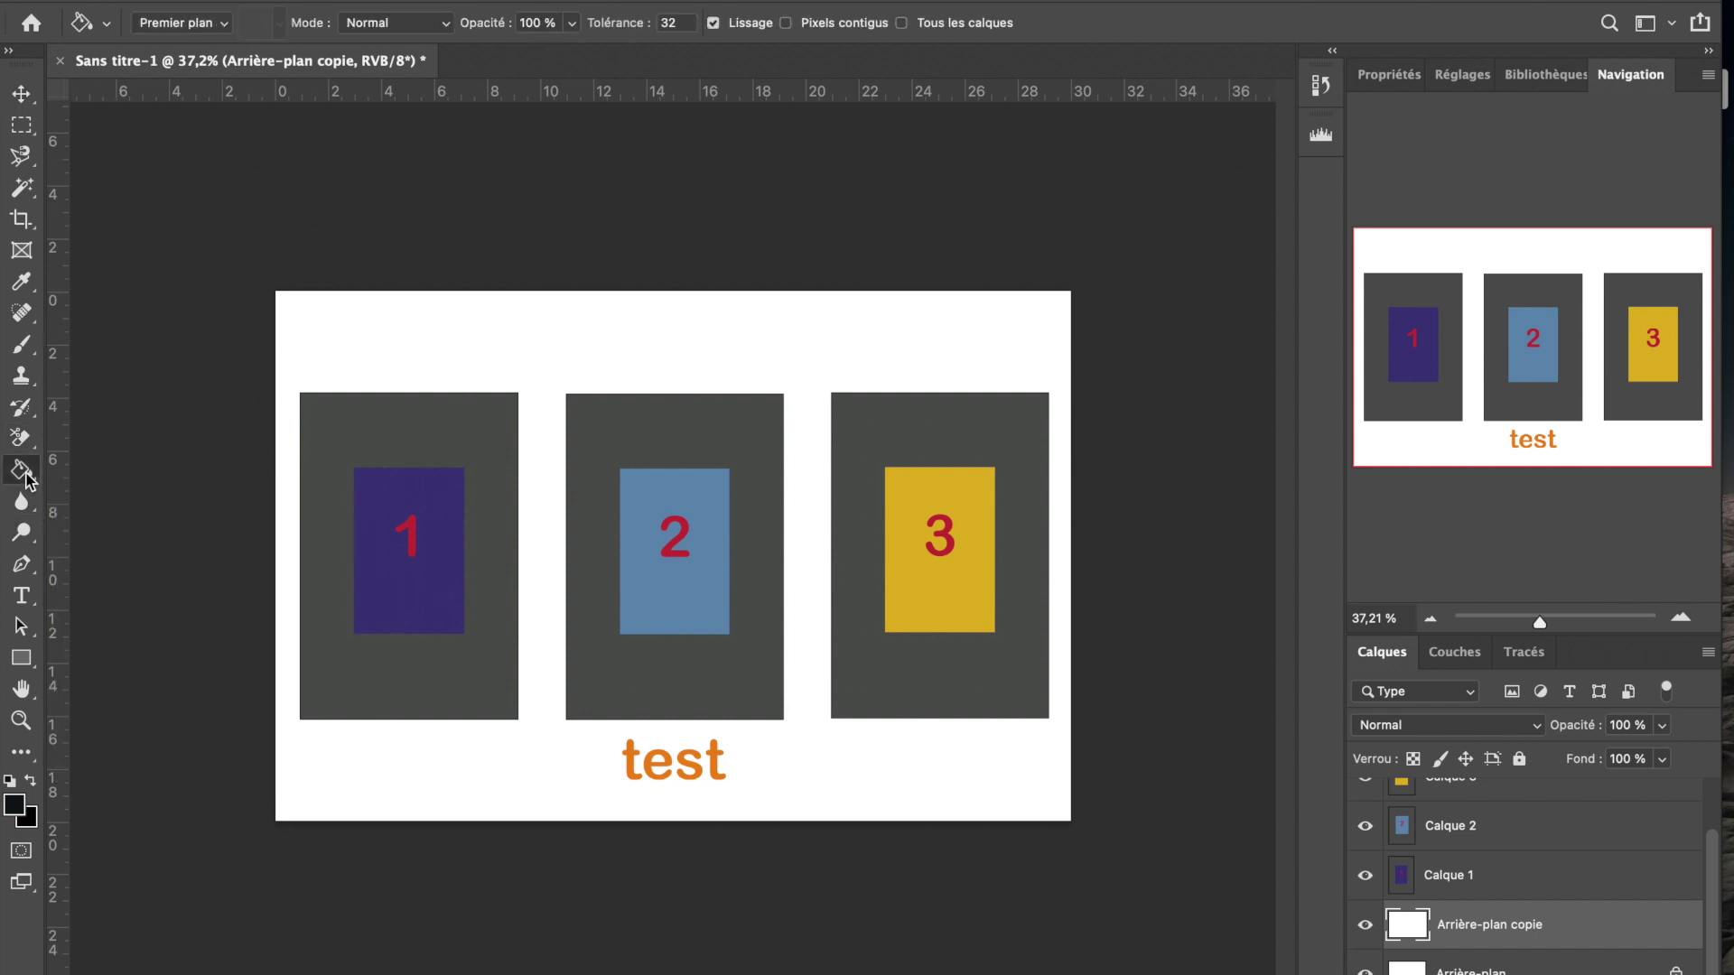
left_click(20, 815)
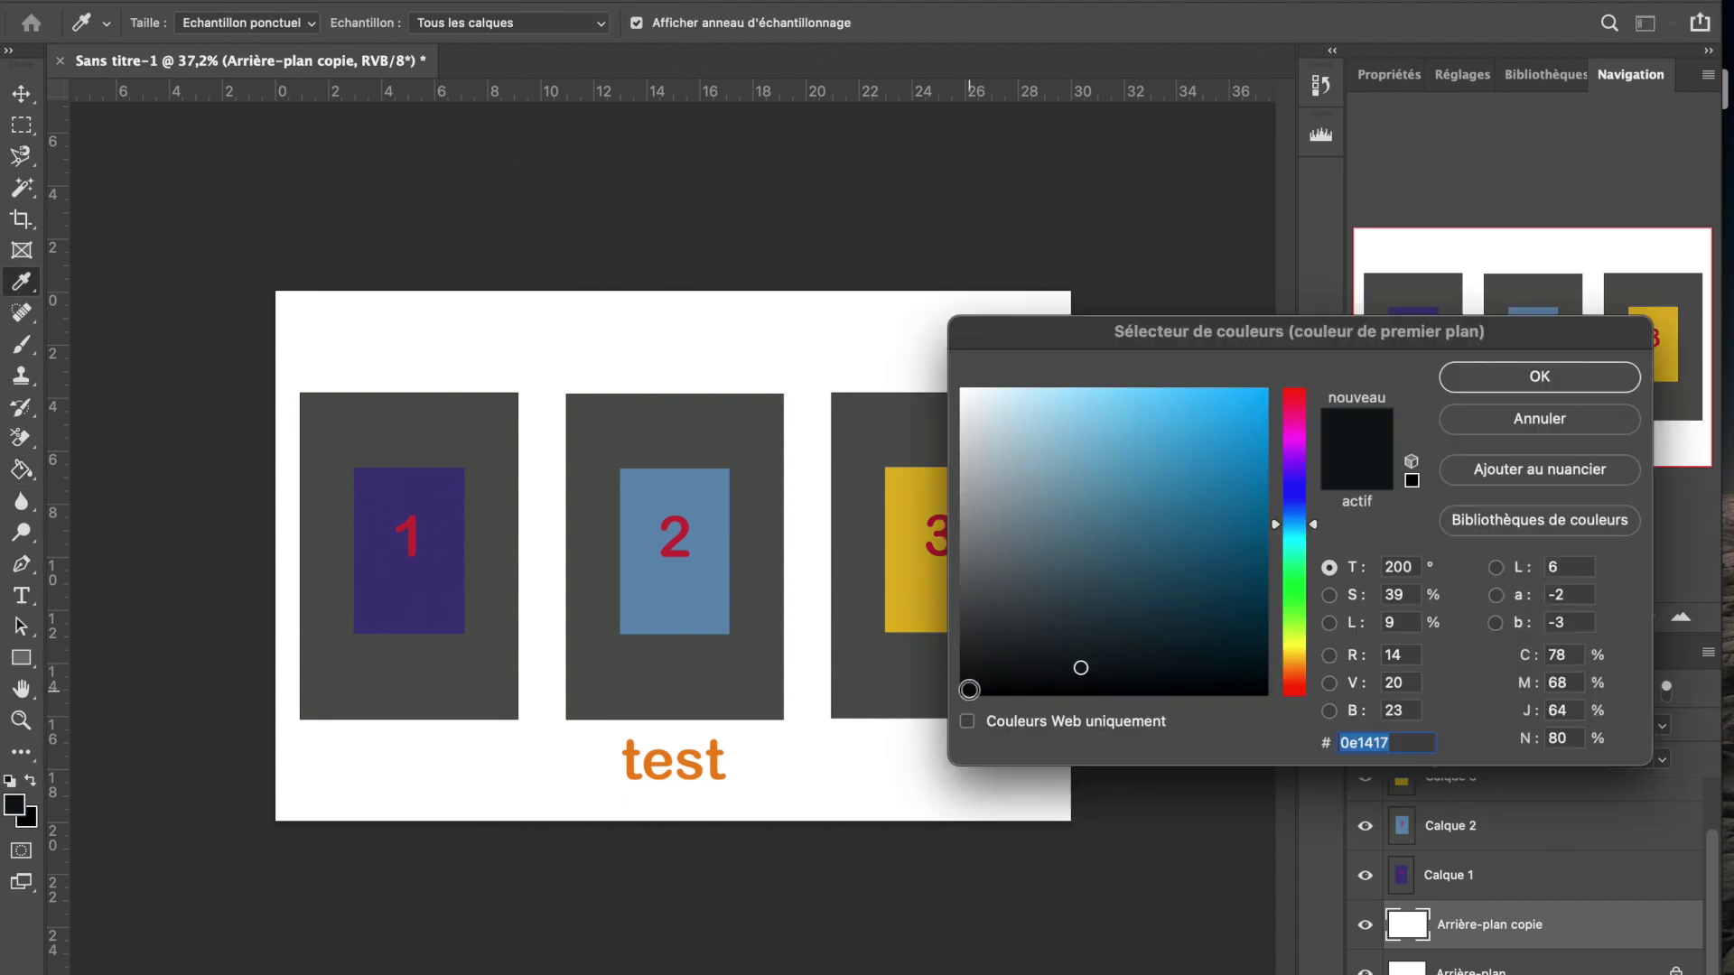
left_click(970, 688)
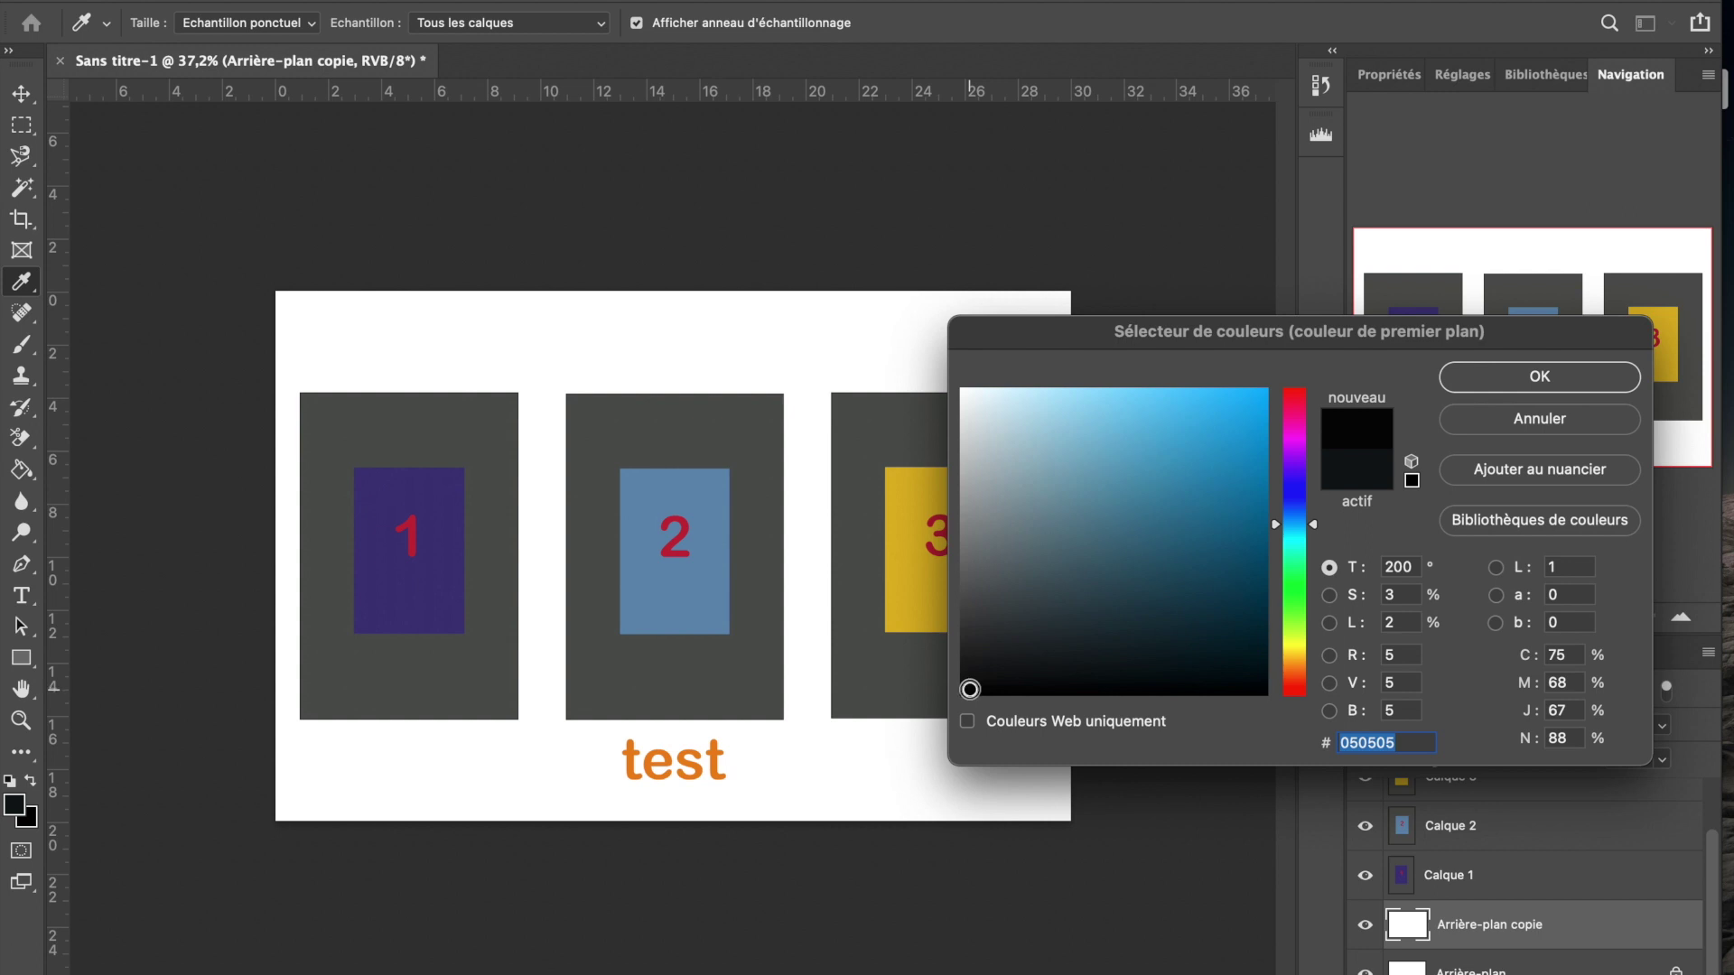
left_click(1523, 382)
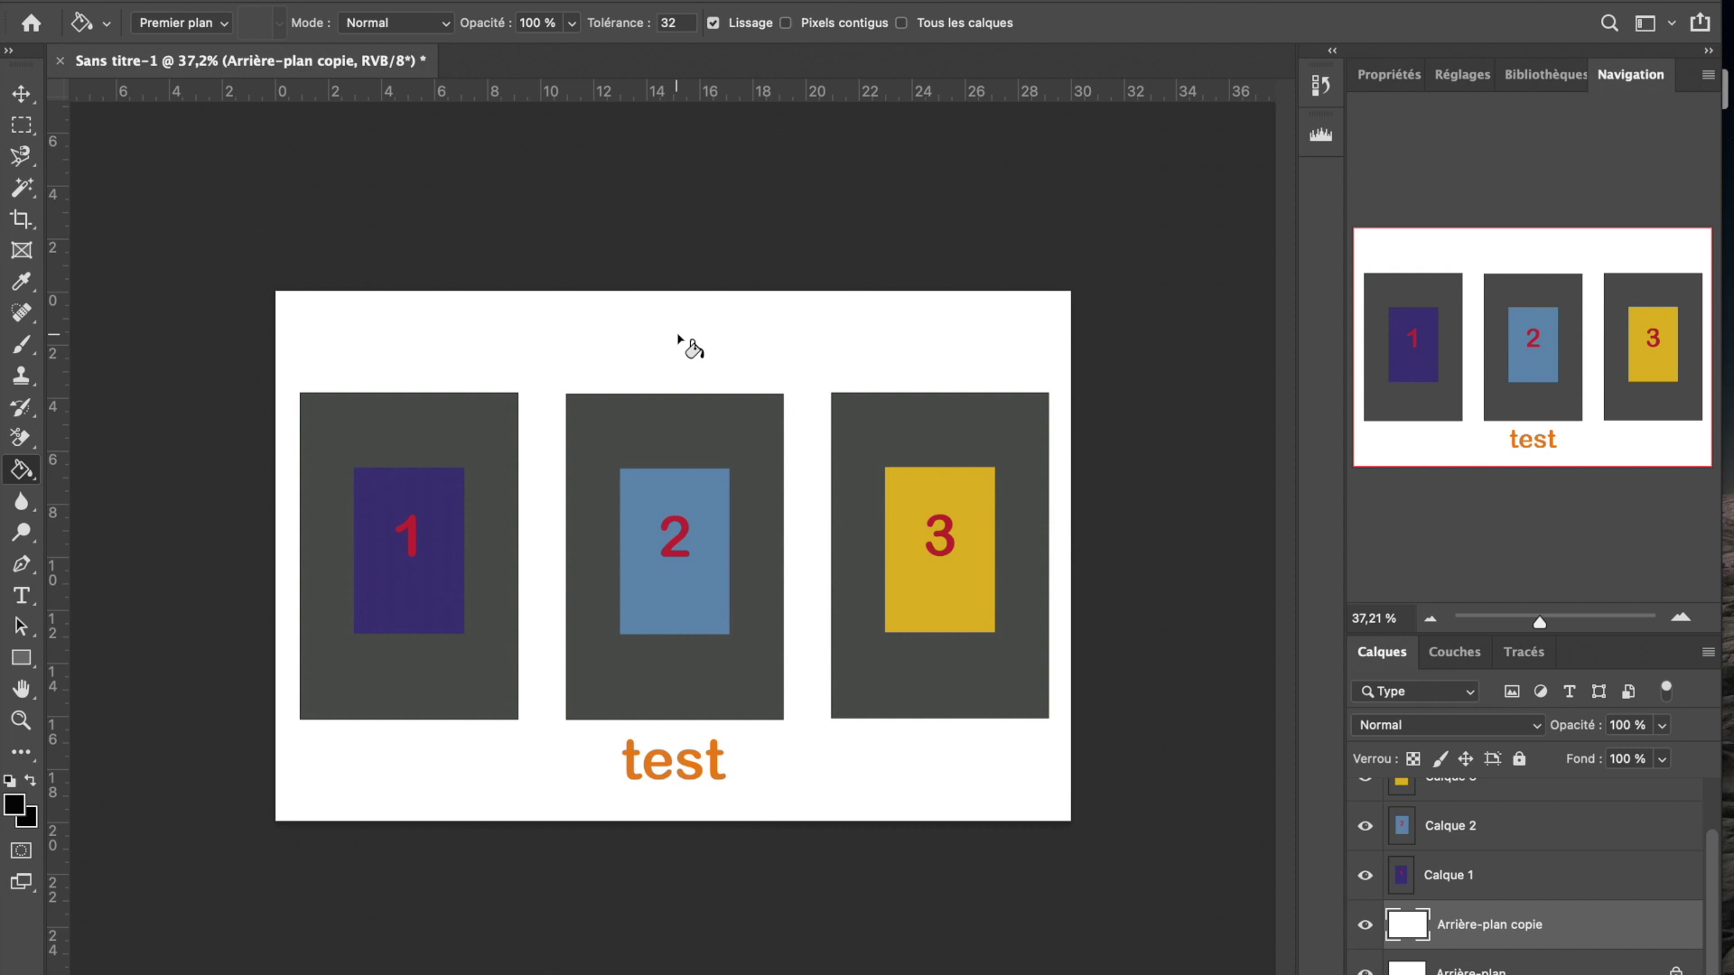
left_click(686, 344)
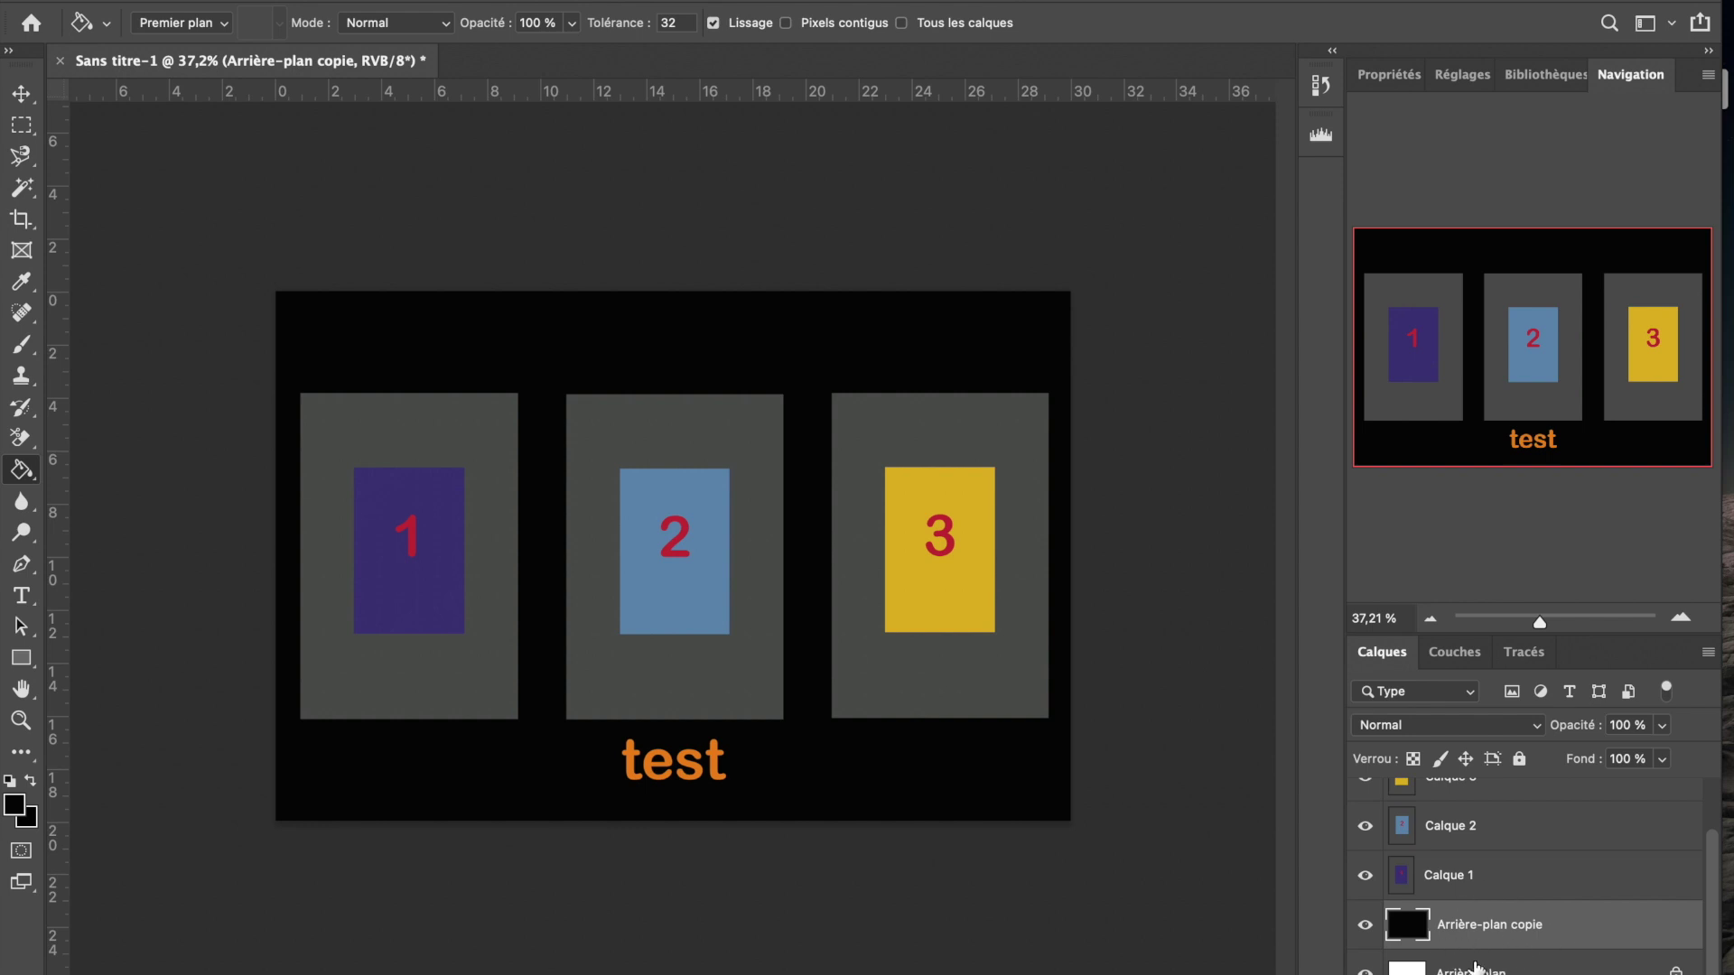
Hide and show the black background copy to compare the white and black versions, ending with the Move tool active.
left_click(1365, 928)
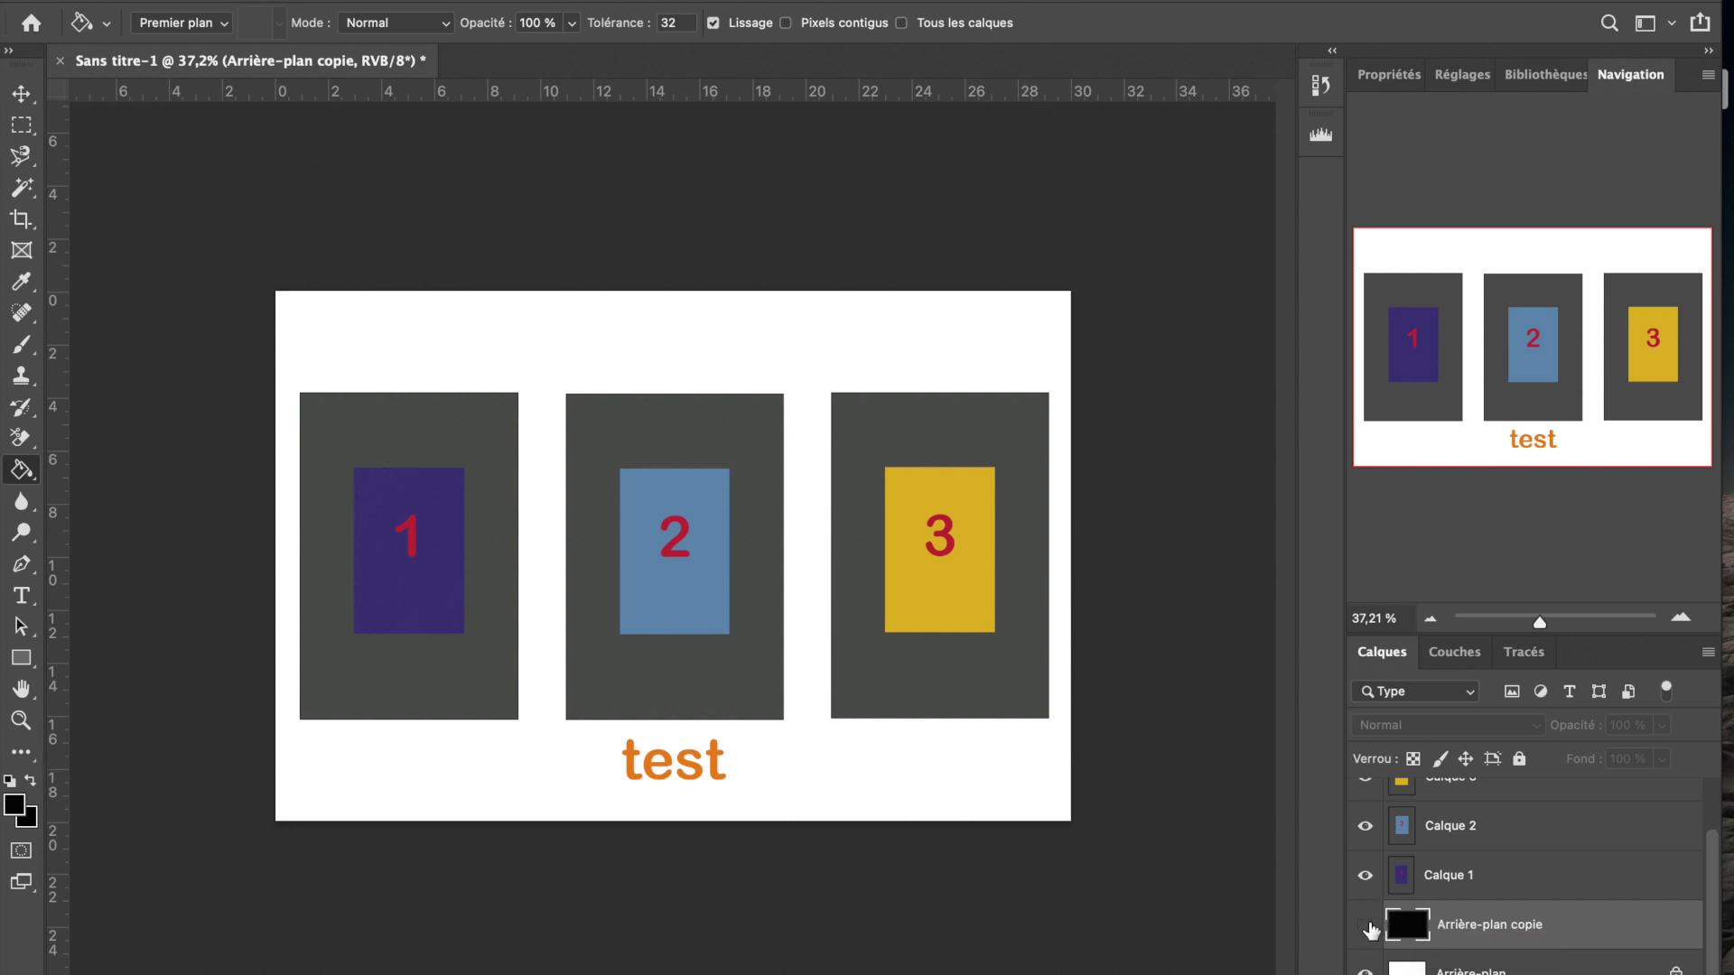
left_click(1364, 927)
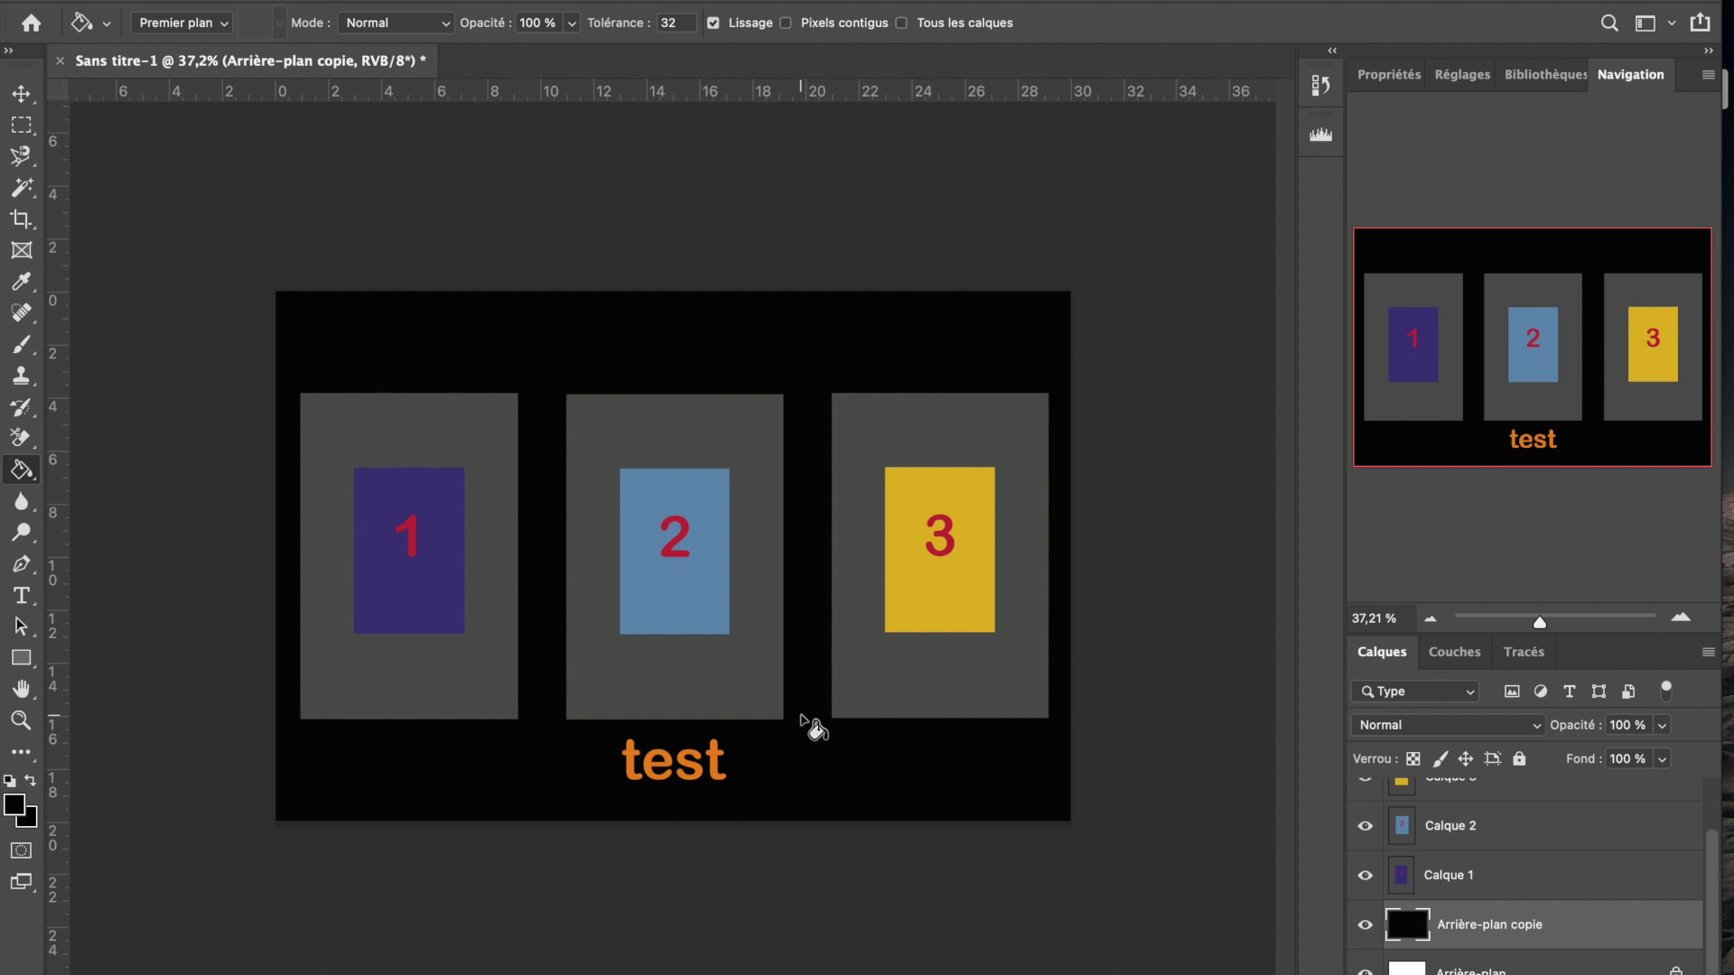
left_click(22, 93)
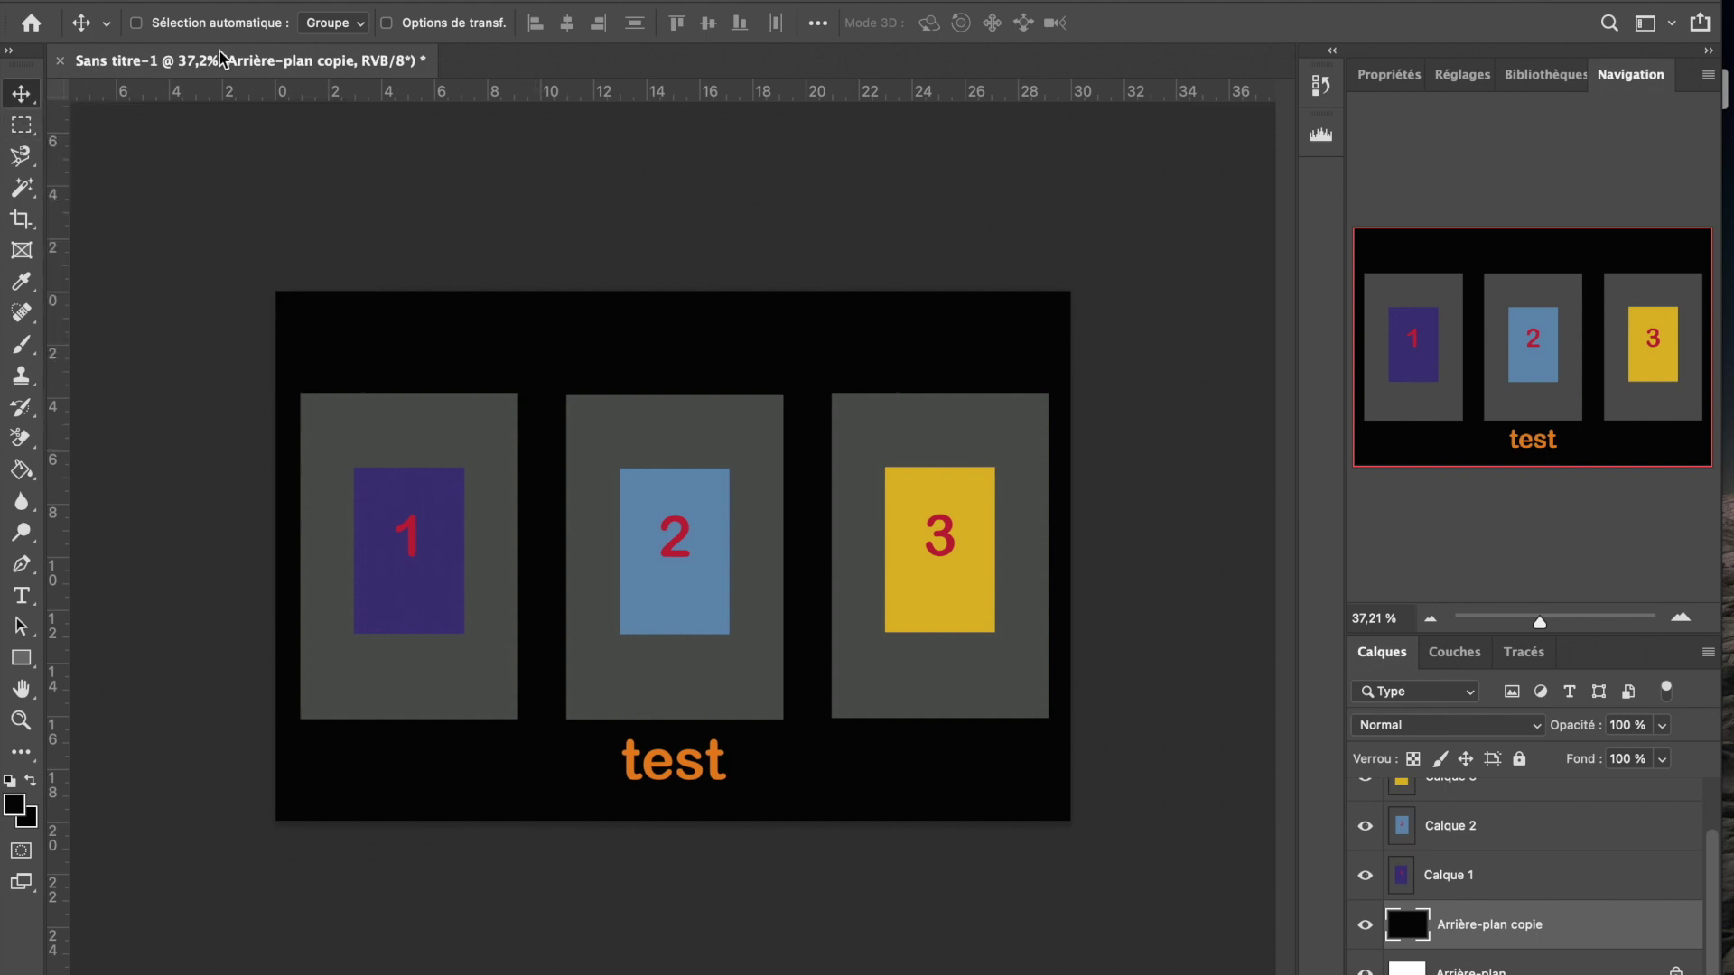
Start saving the black version under a new name, naming the file testN and choosing Bureau as the location.
left_click(188, 1)
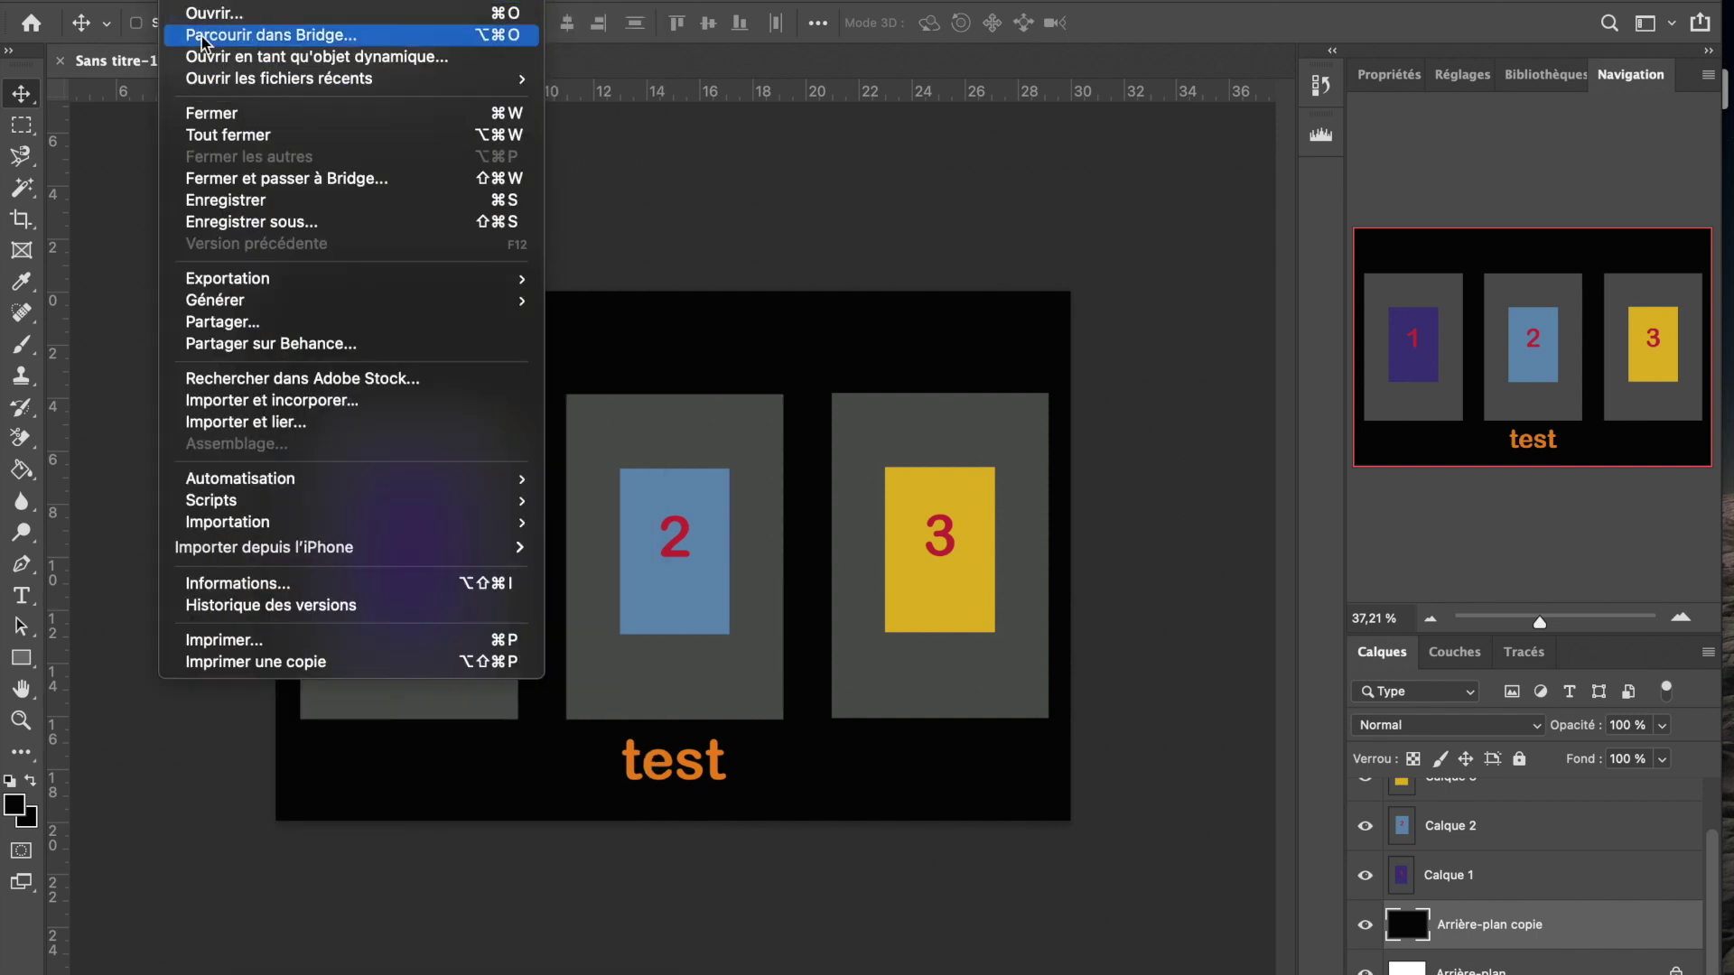
left_click(242, 227)
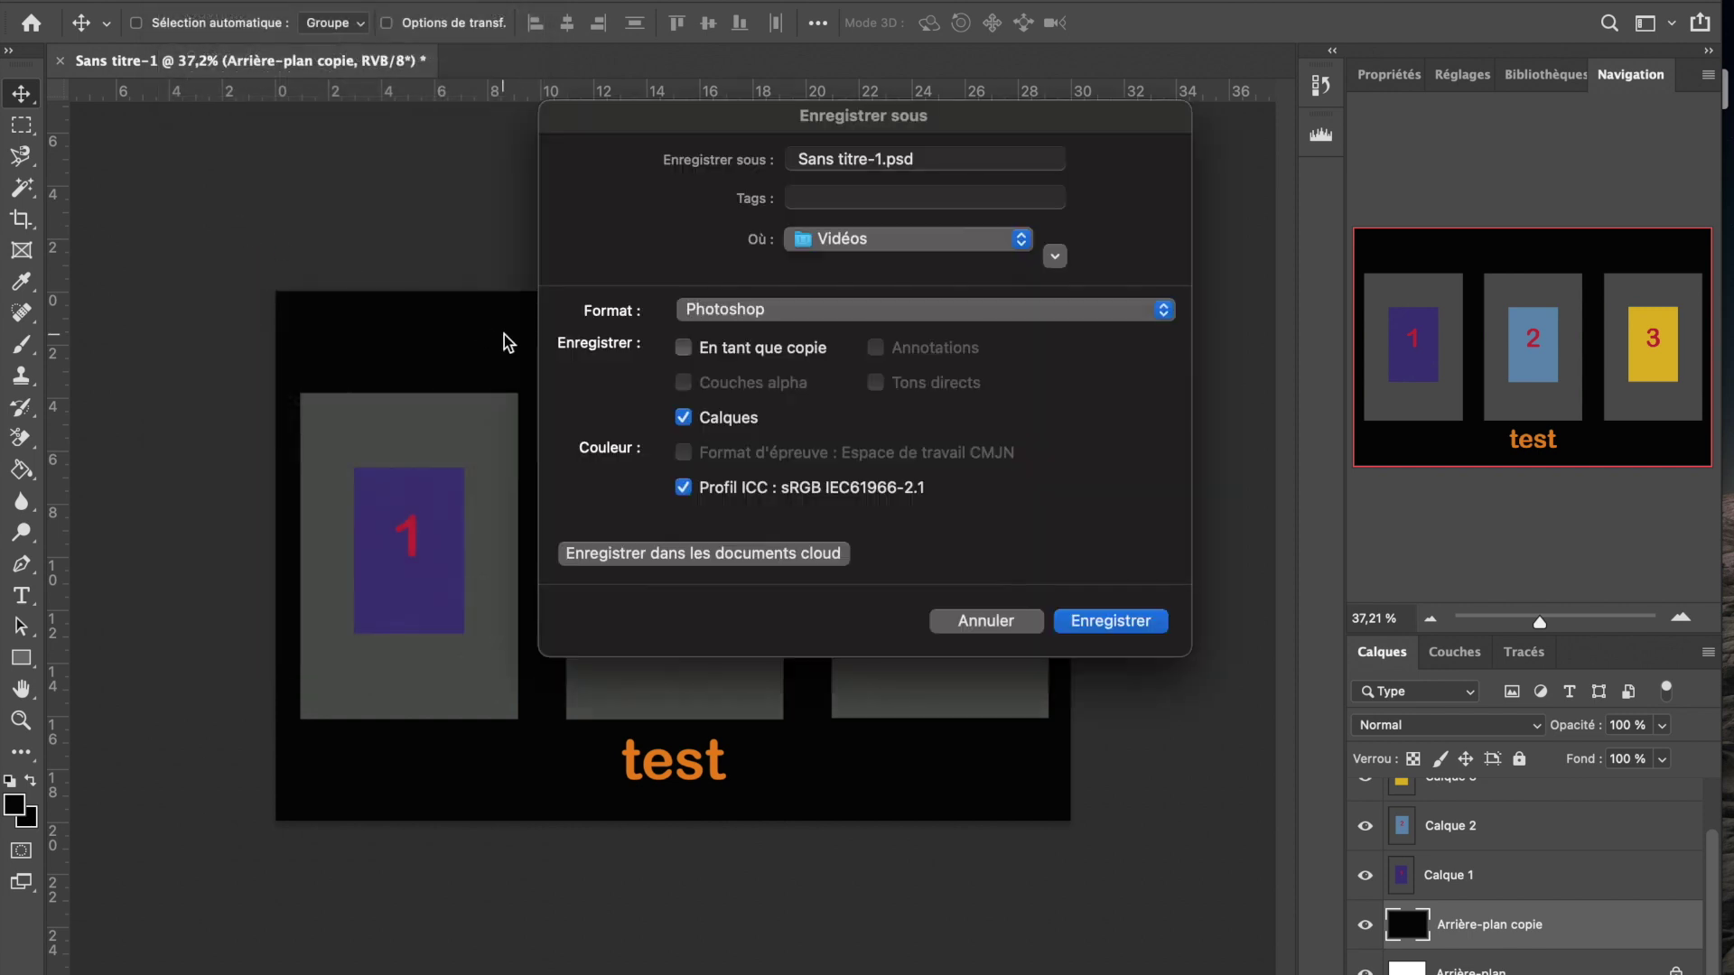
left_click(884, 158)
left_click_drag(884, 158, 772, 162)
left_click(806, 159)
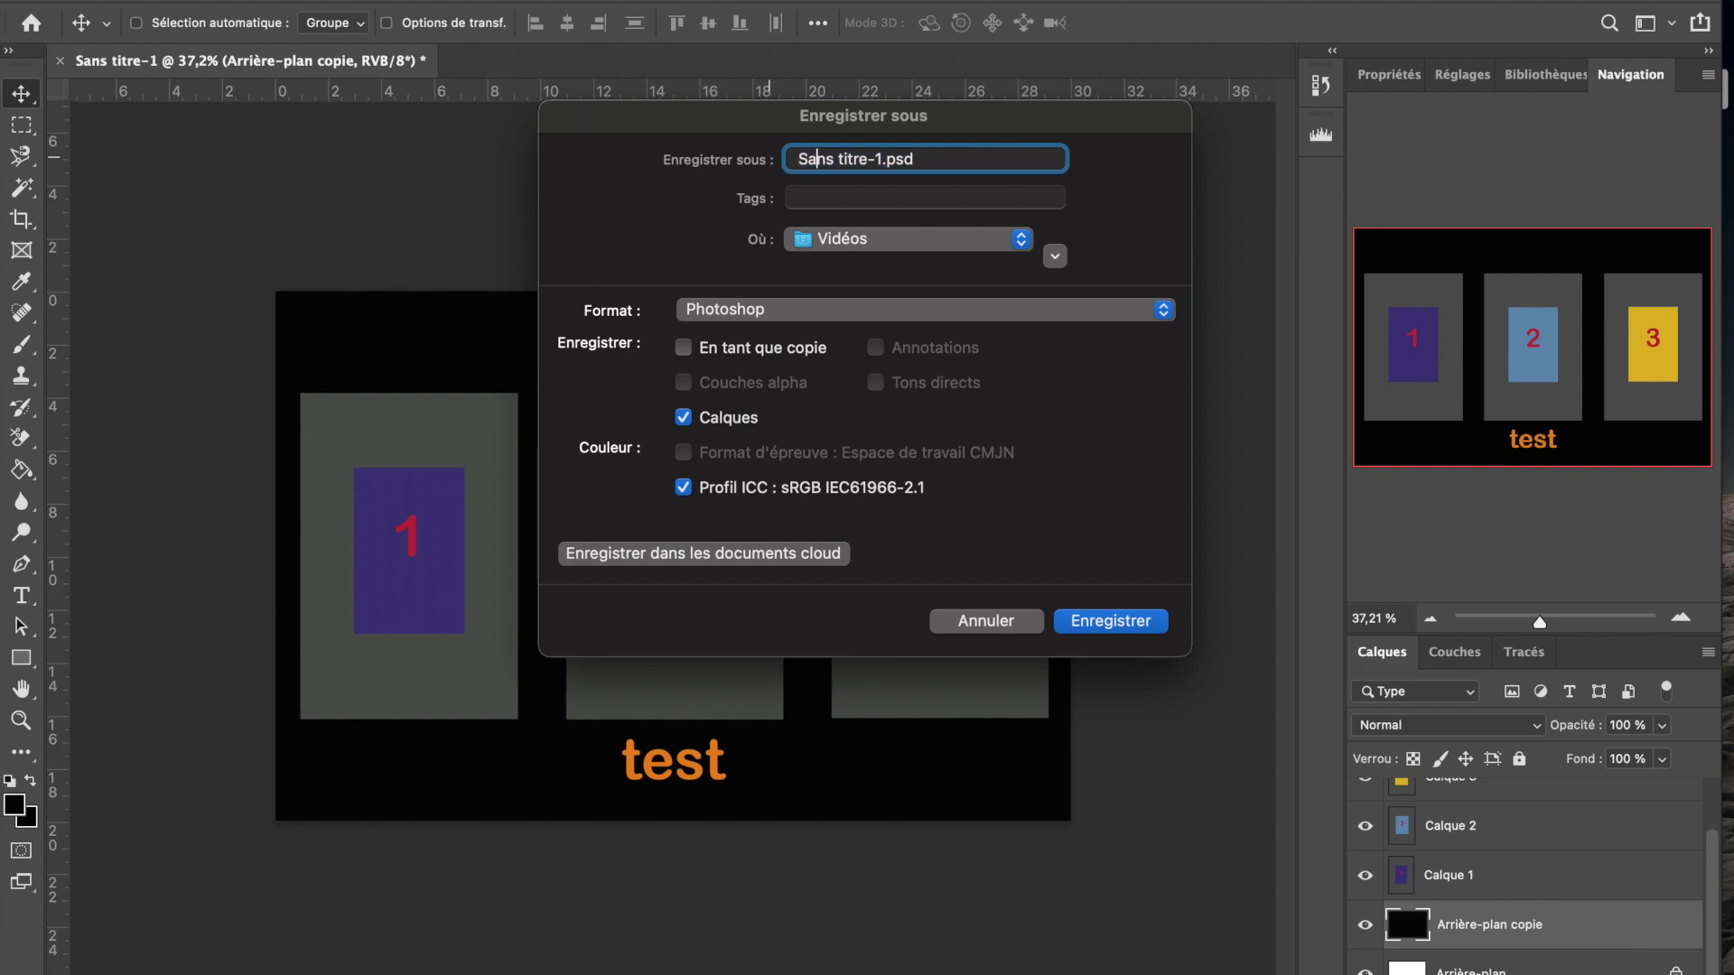
left_click(879, 159)
key("BackSpace")
key("BackSpace")
key("BackSpace")
key("BackSpace")
key("BackSpace")
key("BackSpace")
key("BackSpace")
key("BackSpace")
key("BackSpace")
key("BackSpace")
key("BackSpace")
key("BackSpace")
type("testN")
left_click(917, 240)
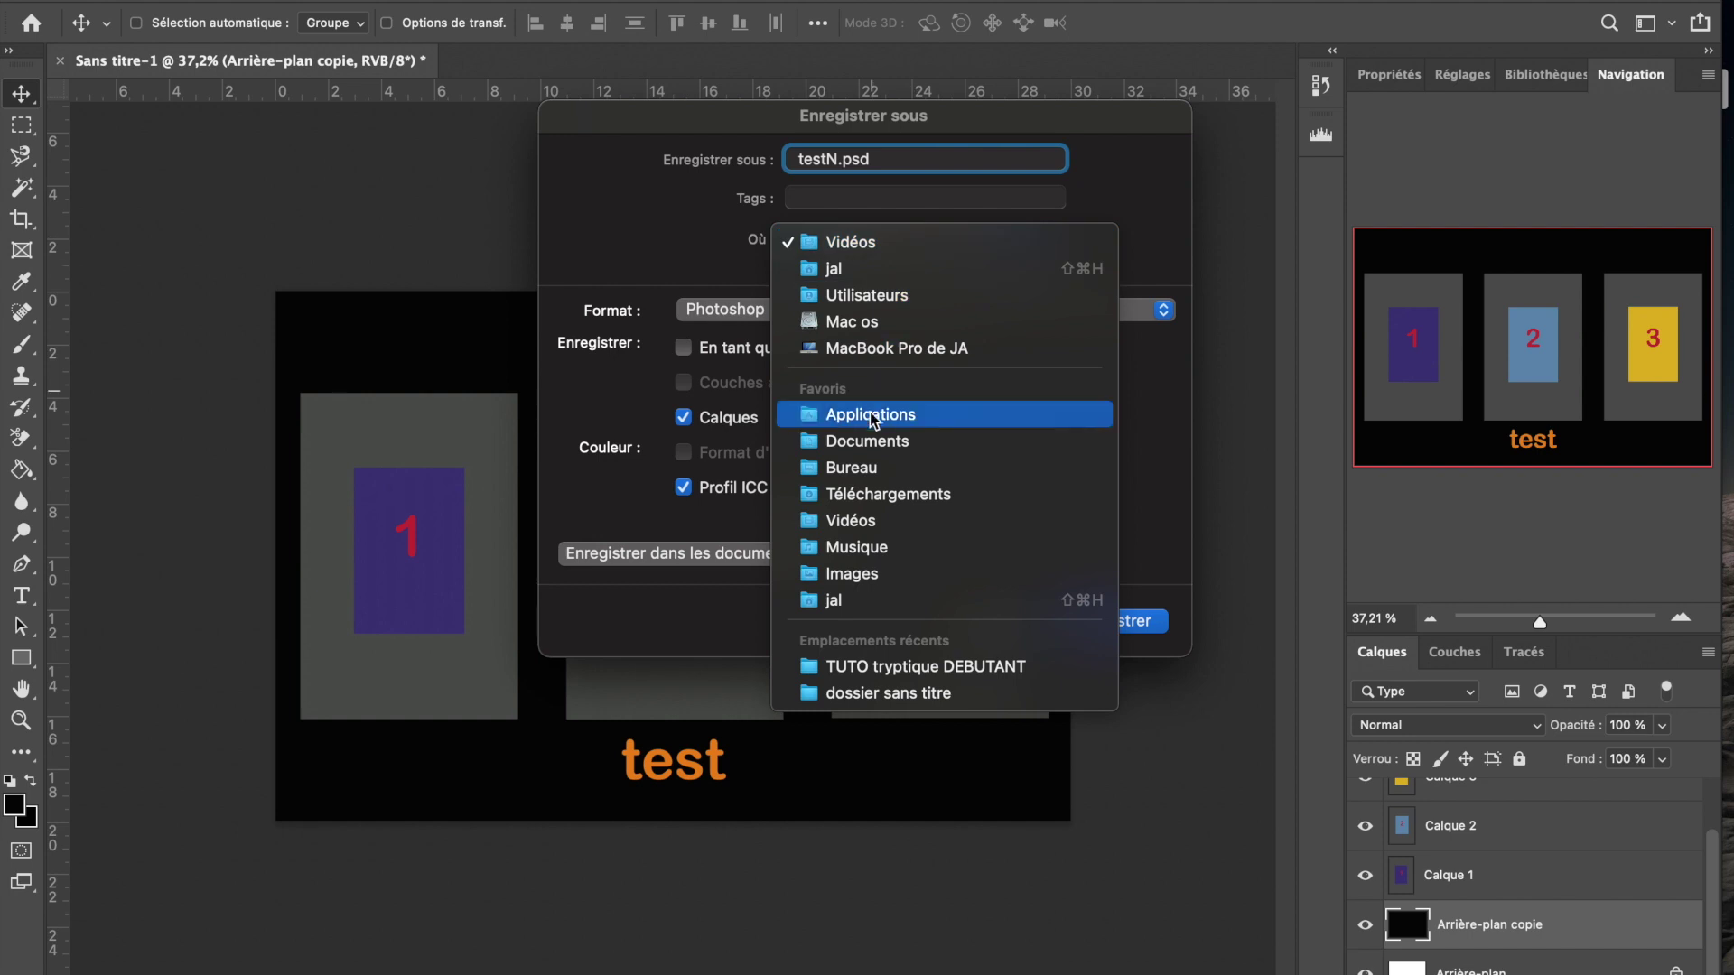
left_click(875, 467)
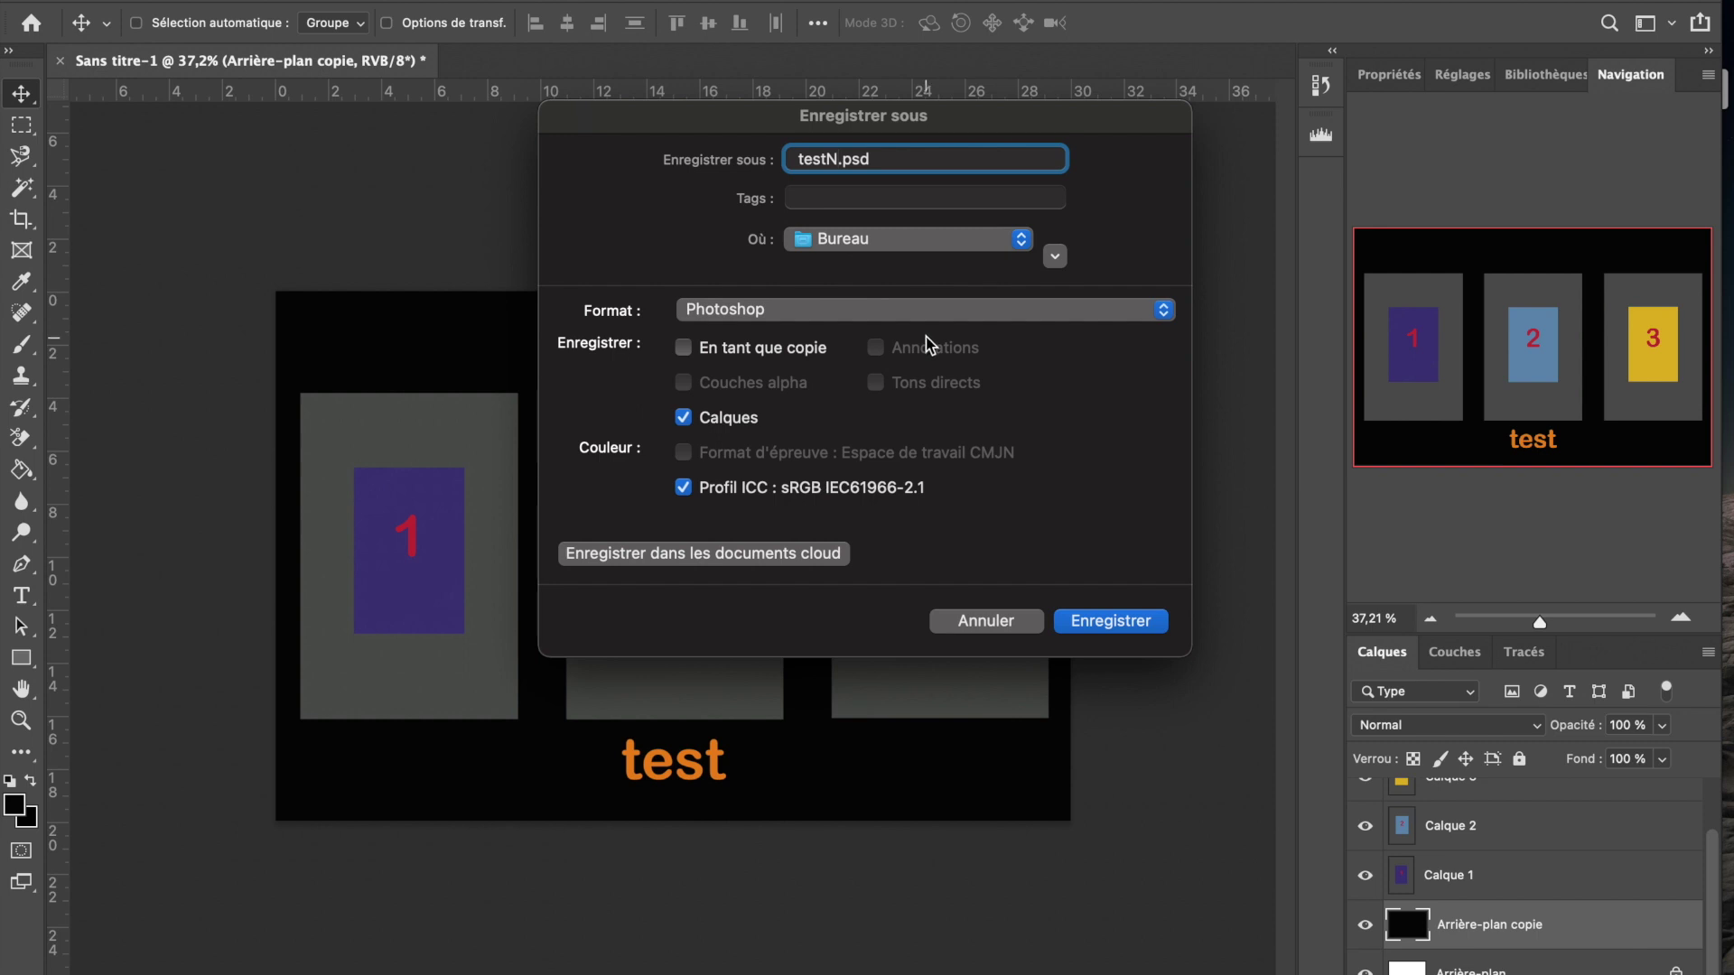
Save testN in JPEG format at maximum quality 12 with the progressive optimised option.
left_click(993, 313)
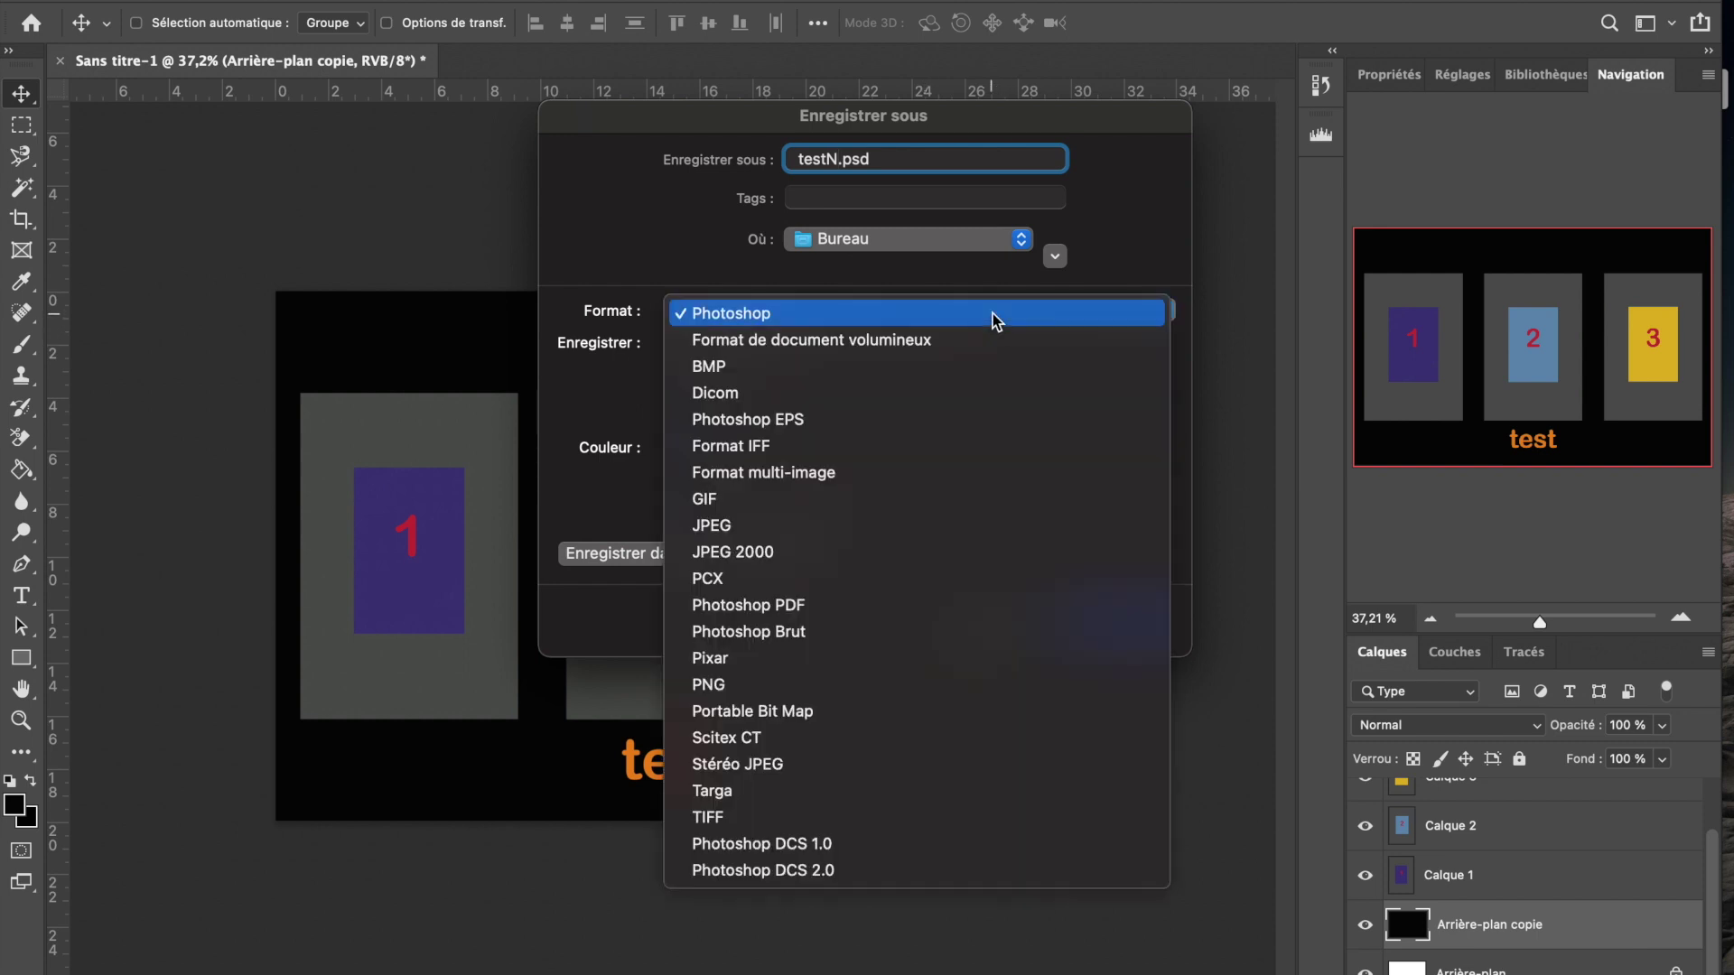
left_click(782, 526)
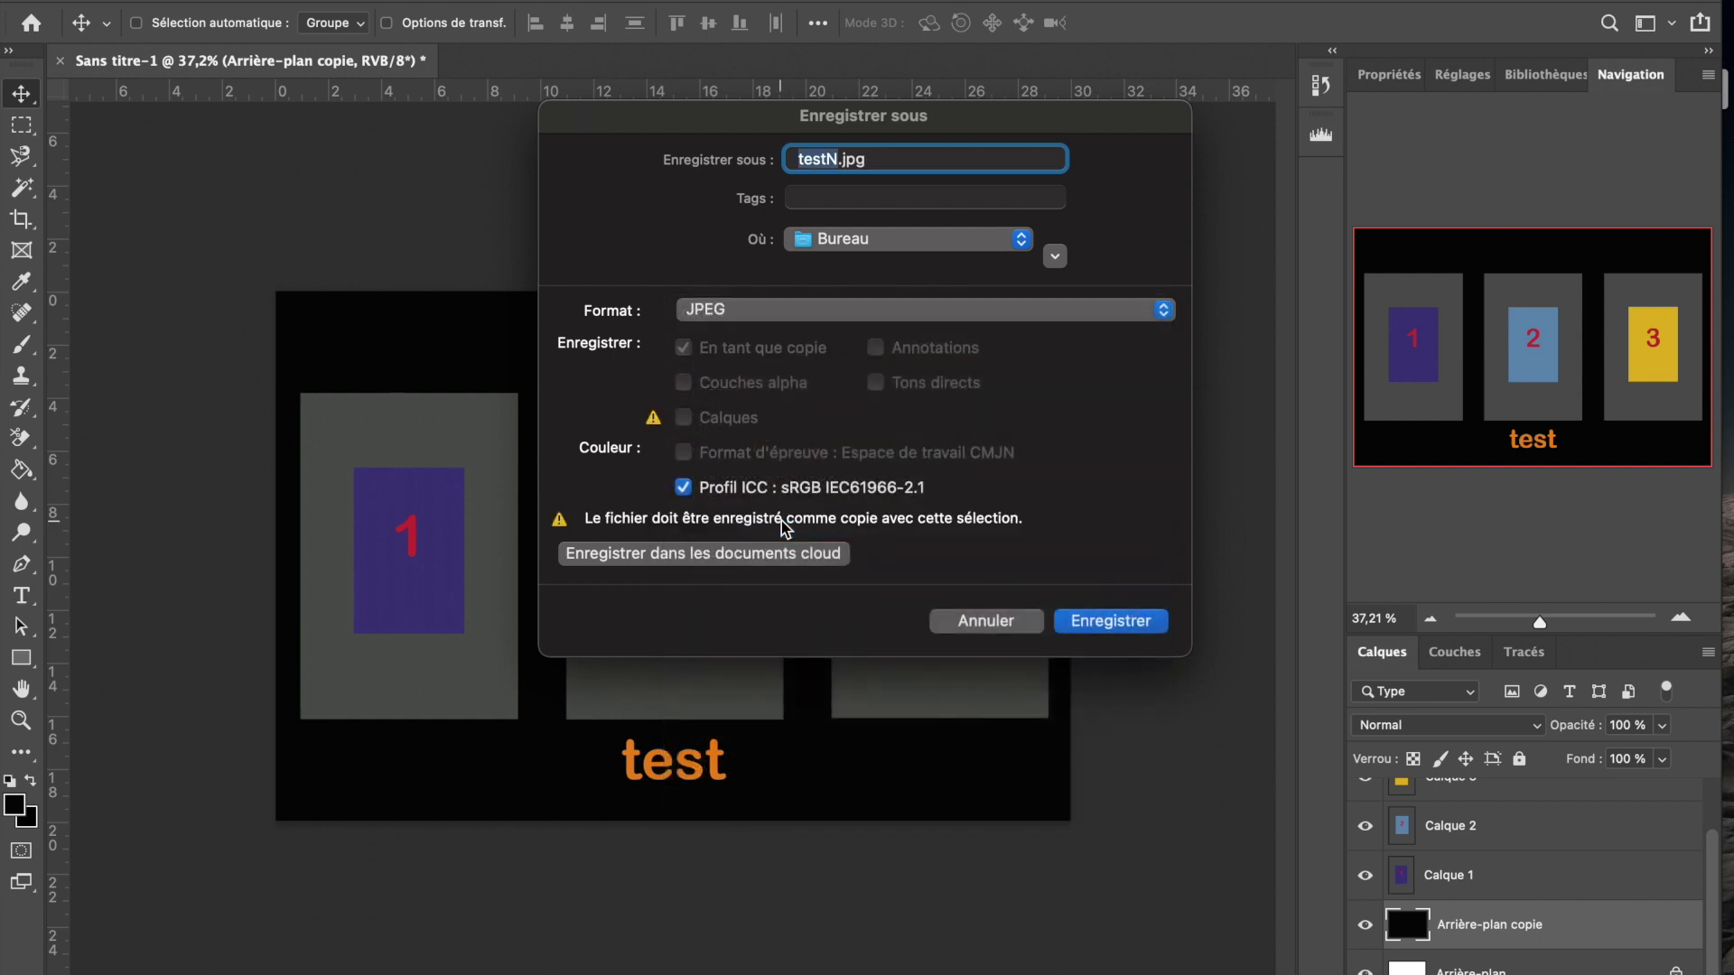
left_click(1114, 622)
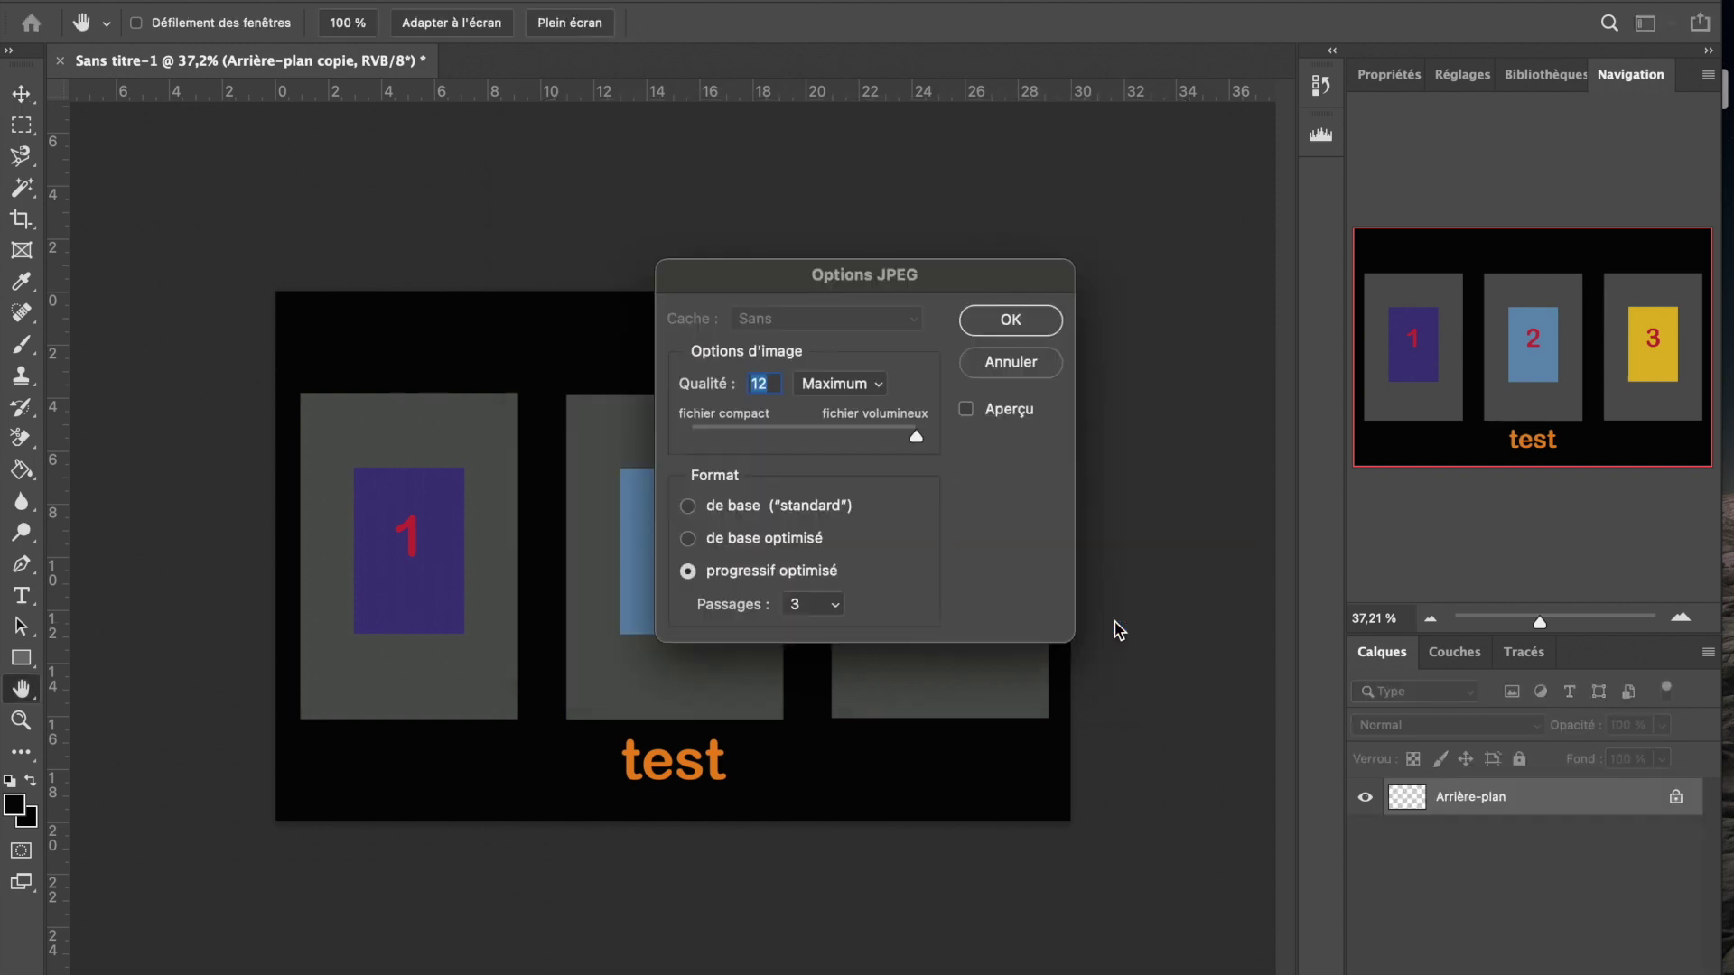
left_click(874, 430)
left_click_drag(875, 442, 928, 430)
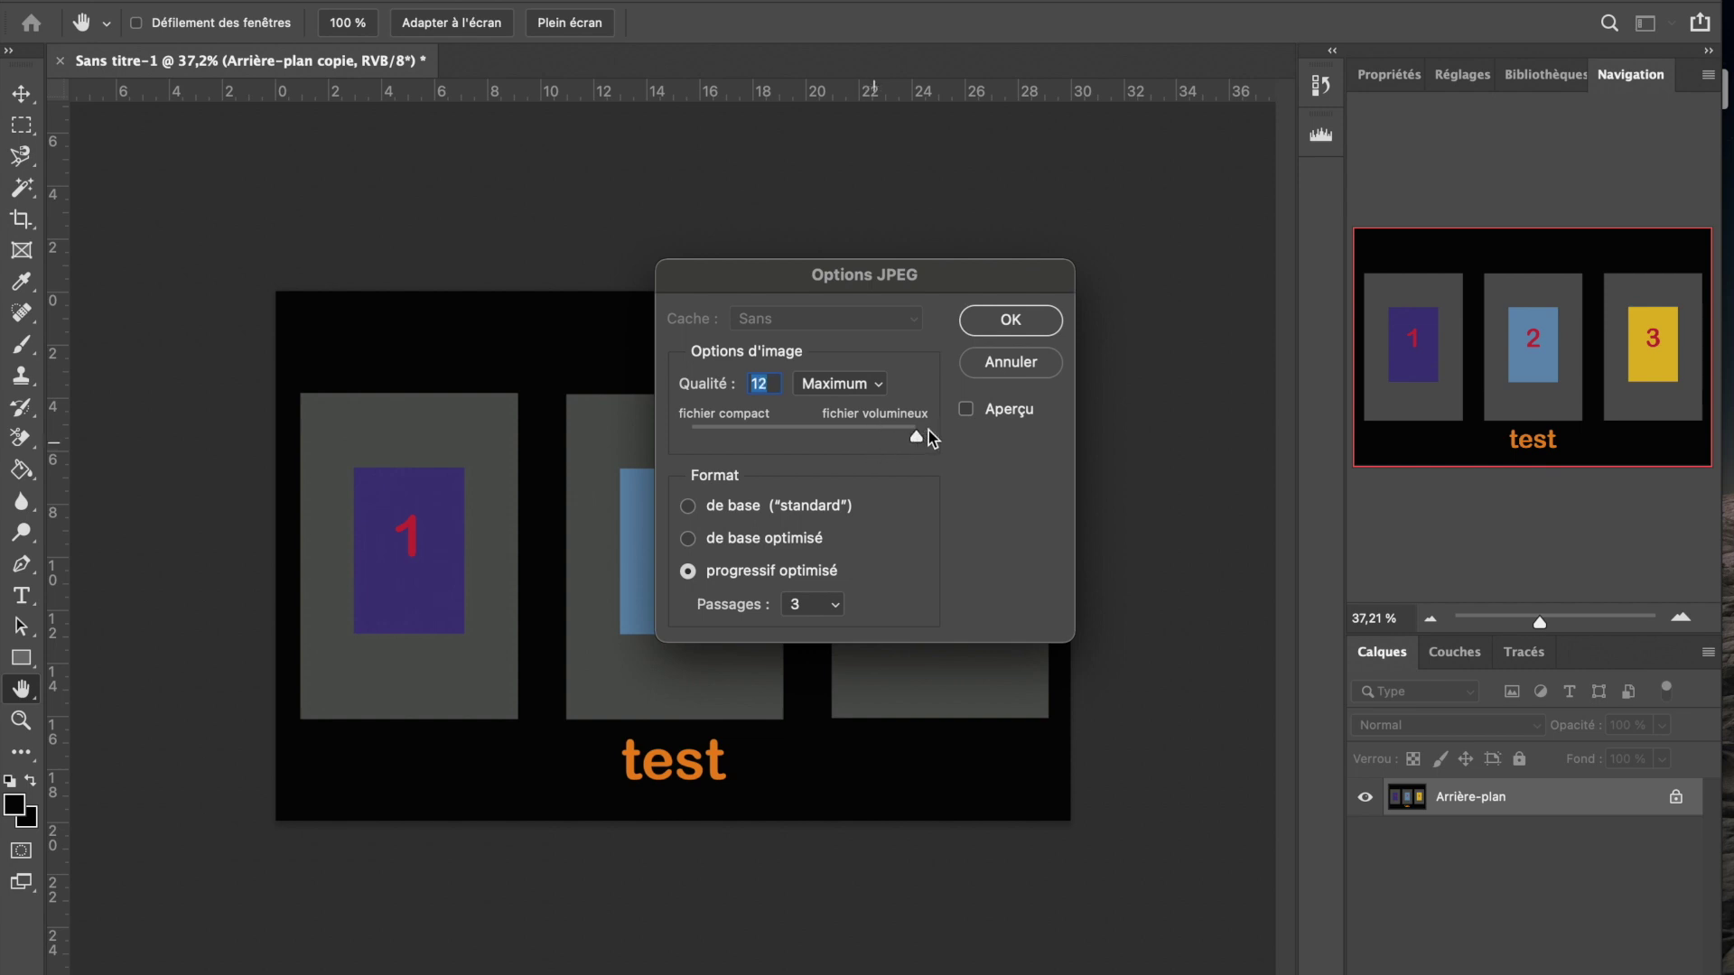
left_click(1013, 319)
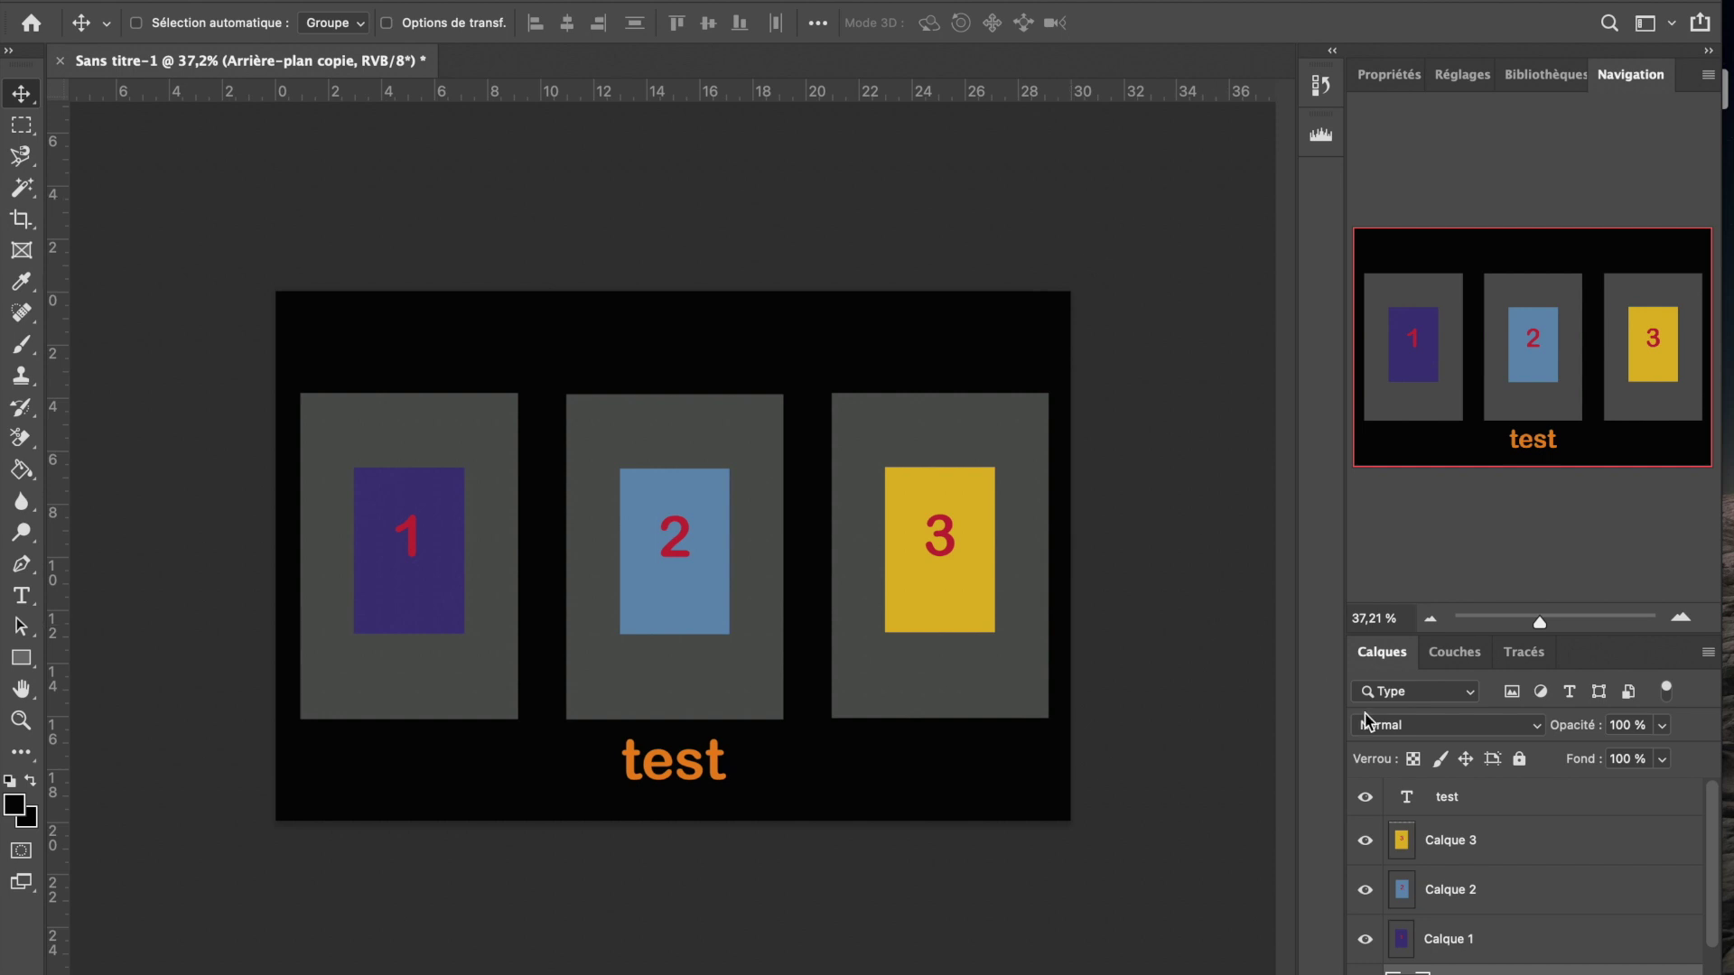
Hide the black background copy and start saving the white version under the file name testB.
scroll(1497, 824, "down", 2)
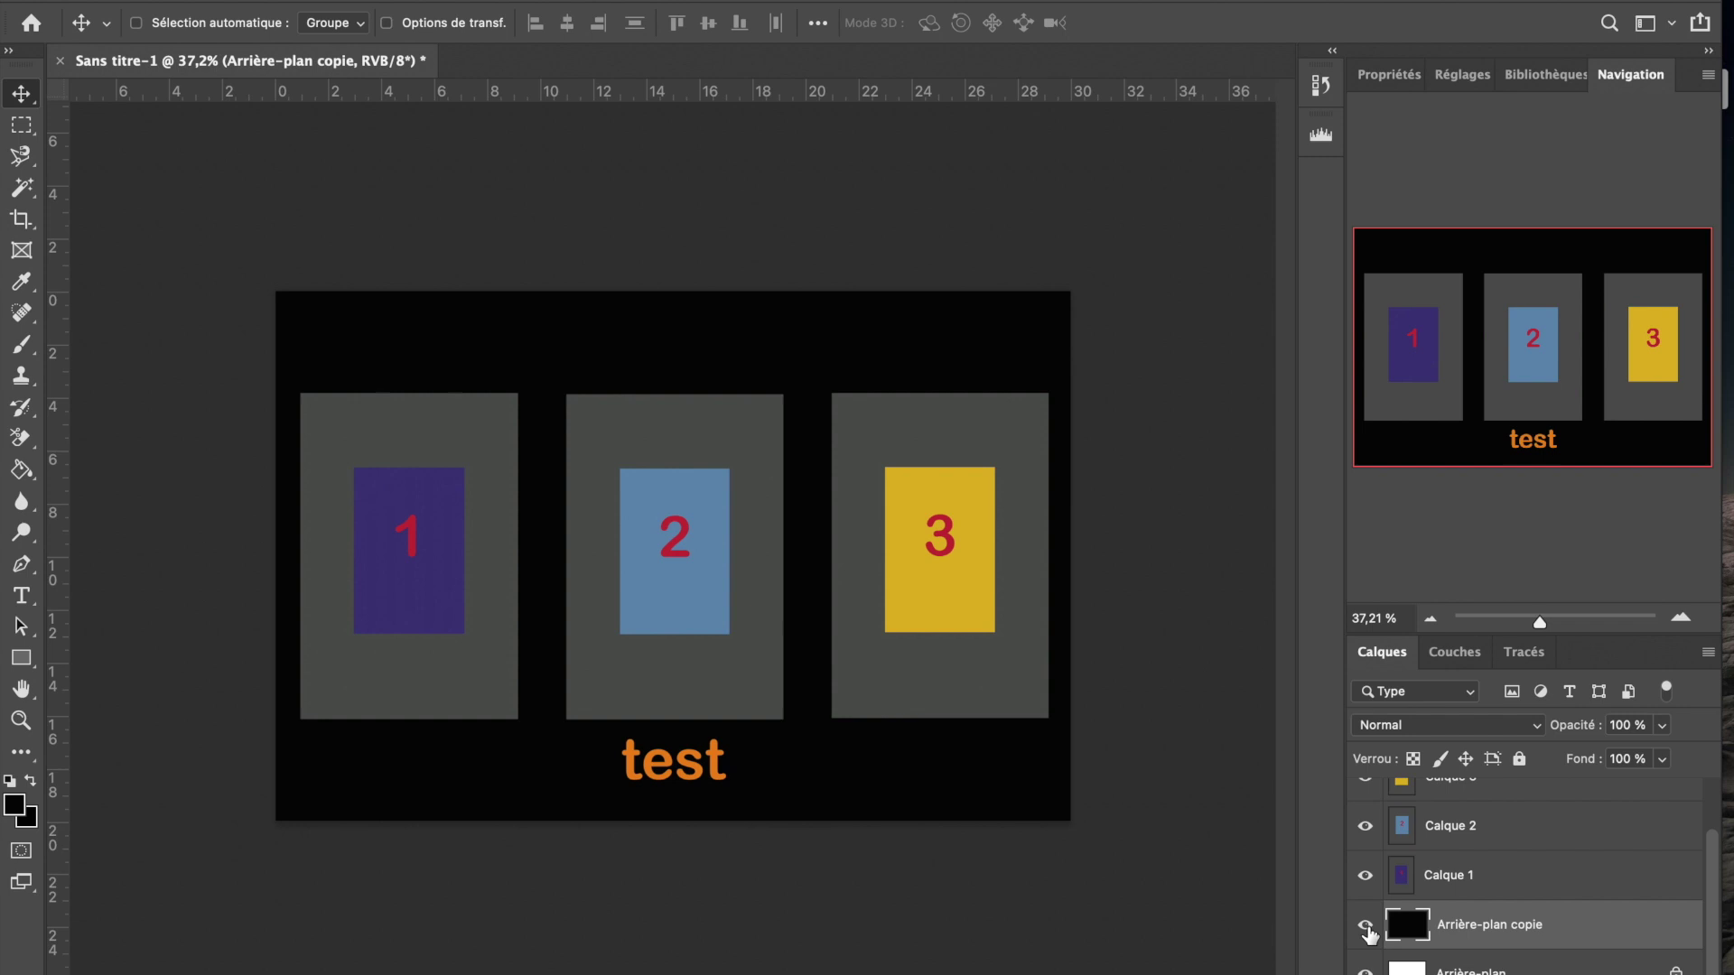
left_click(1365, 927)
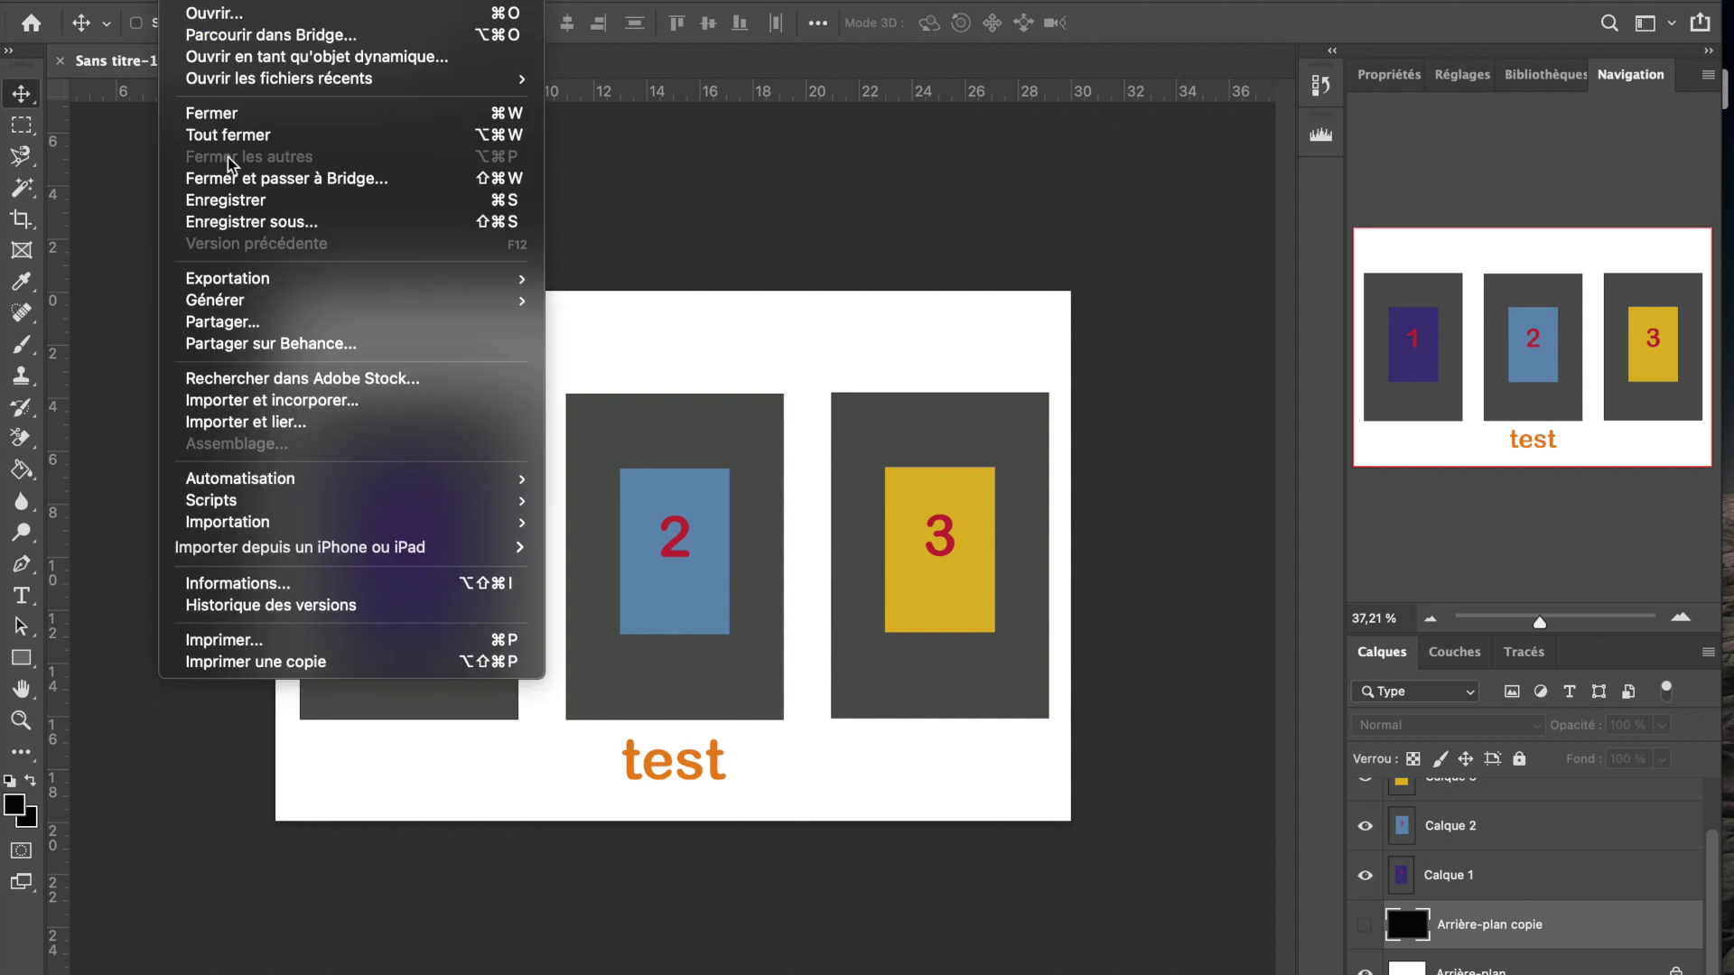
left_click(248, 222)
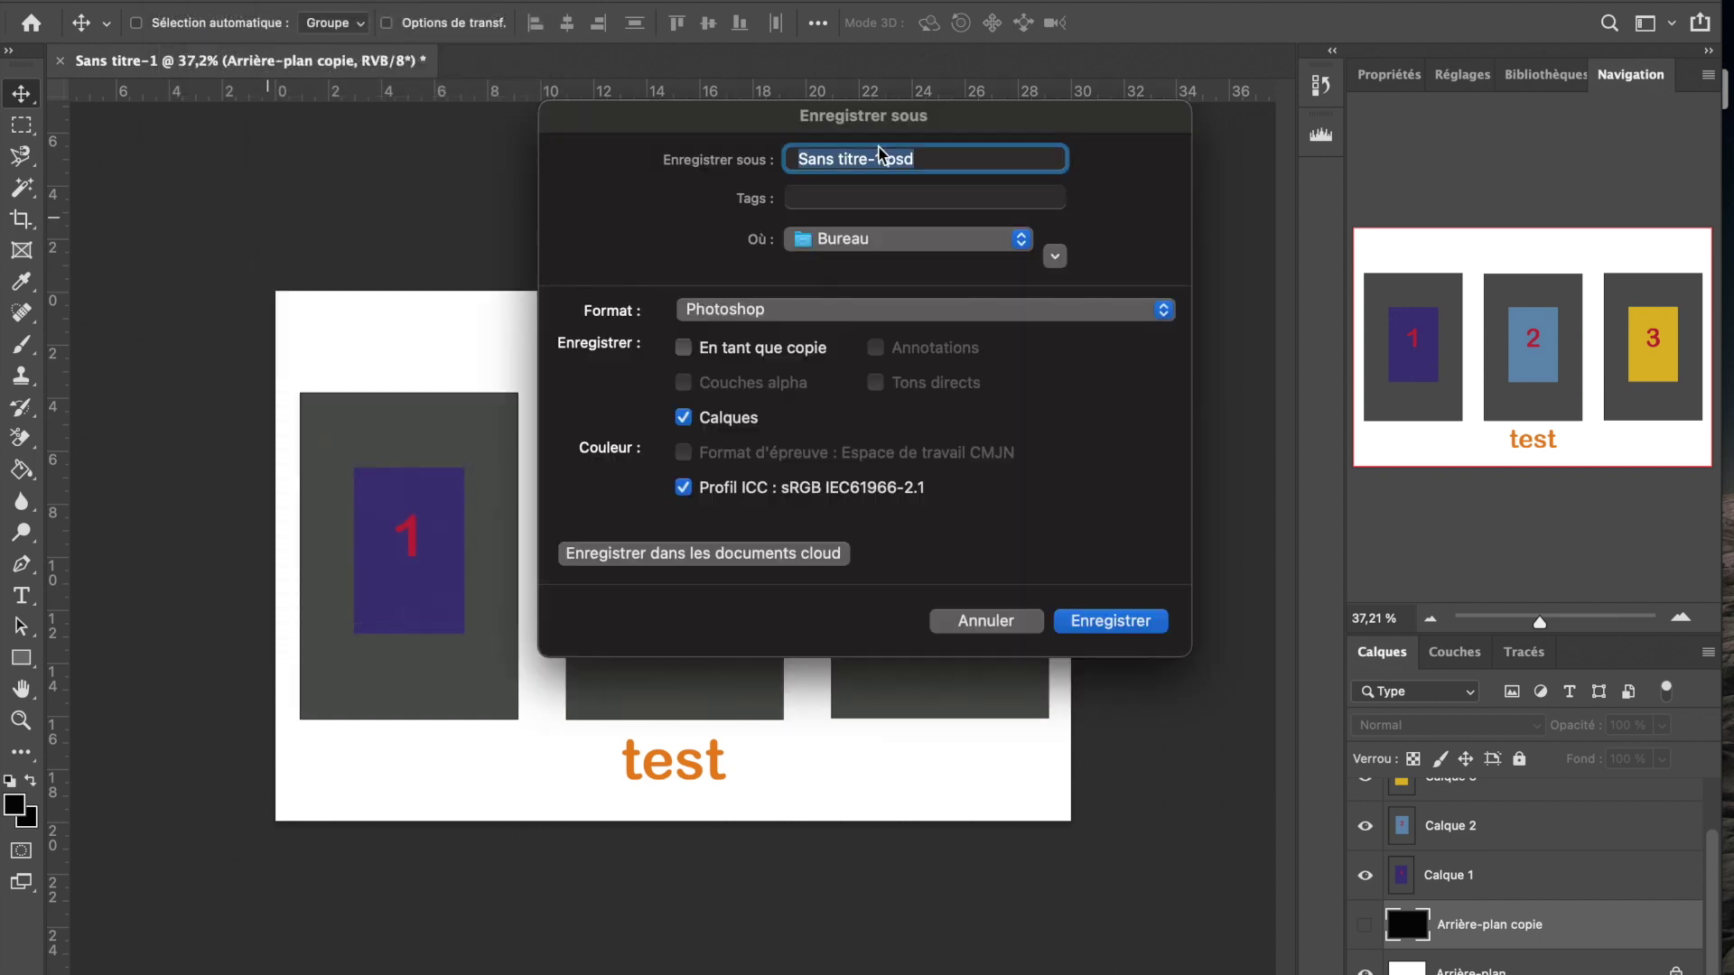
left_click(884, 158)
key("super+BackSpace")
type("test")
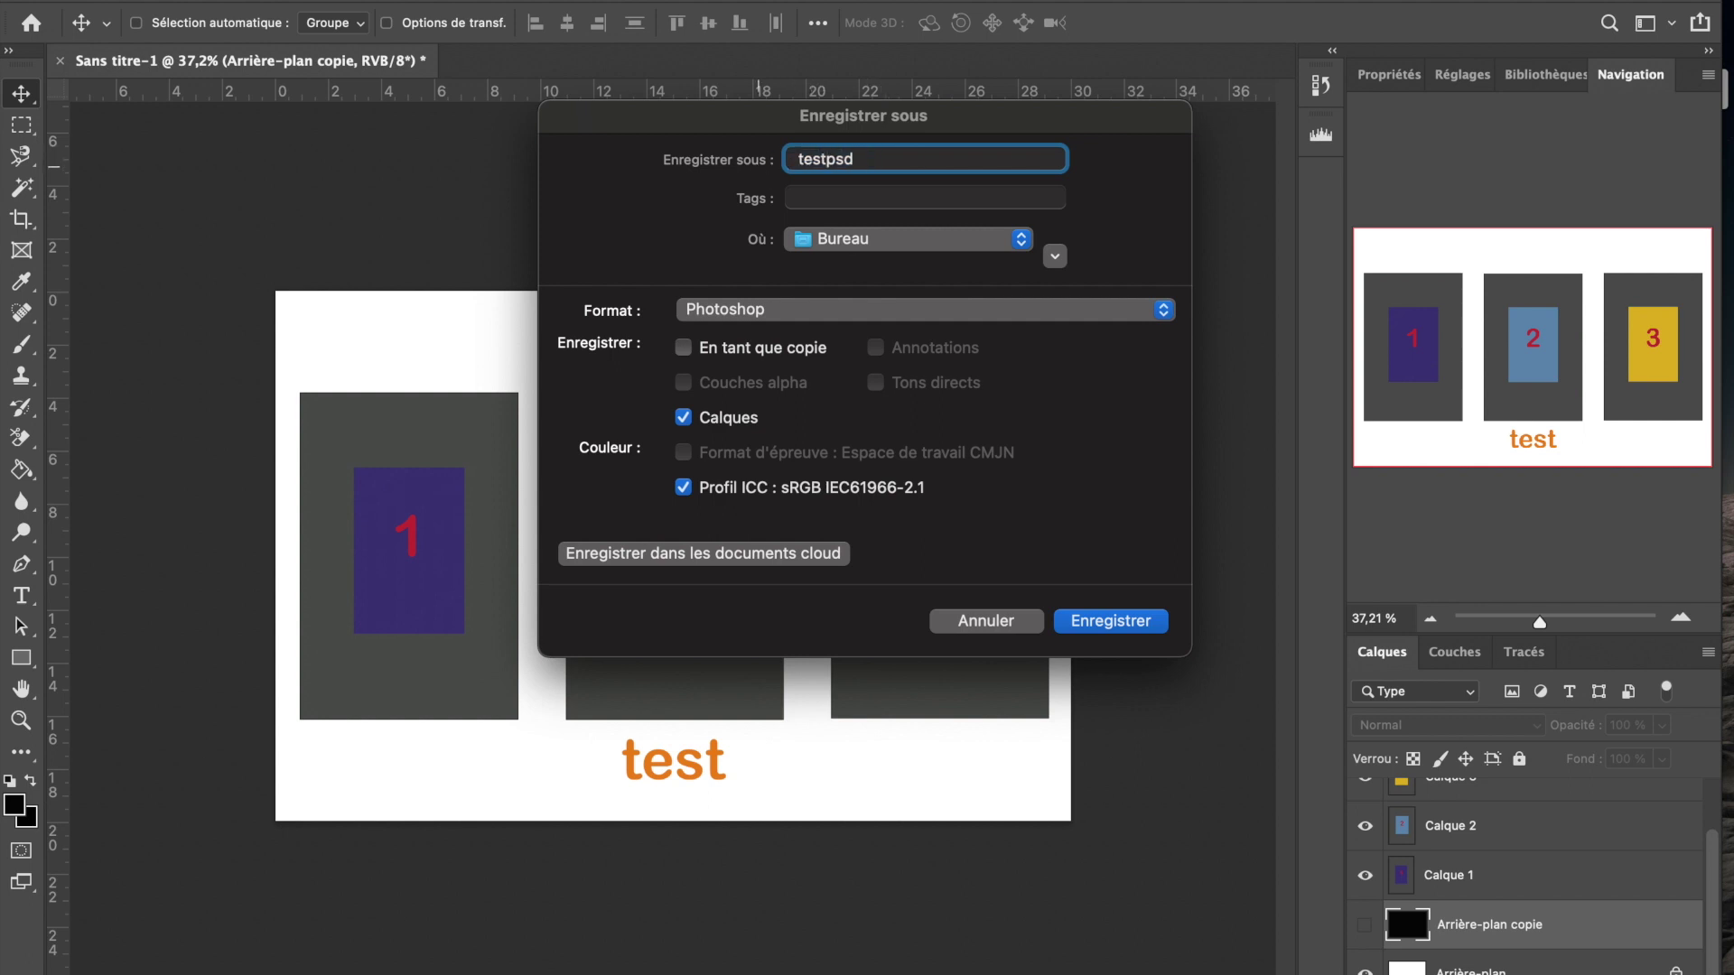
type("B.")
Save testB to Bureau in JPEG format at maximum quality 12.
left_click(857, 312)
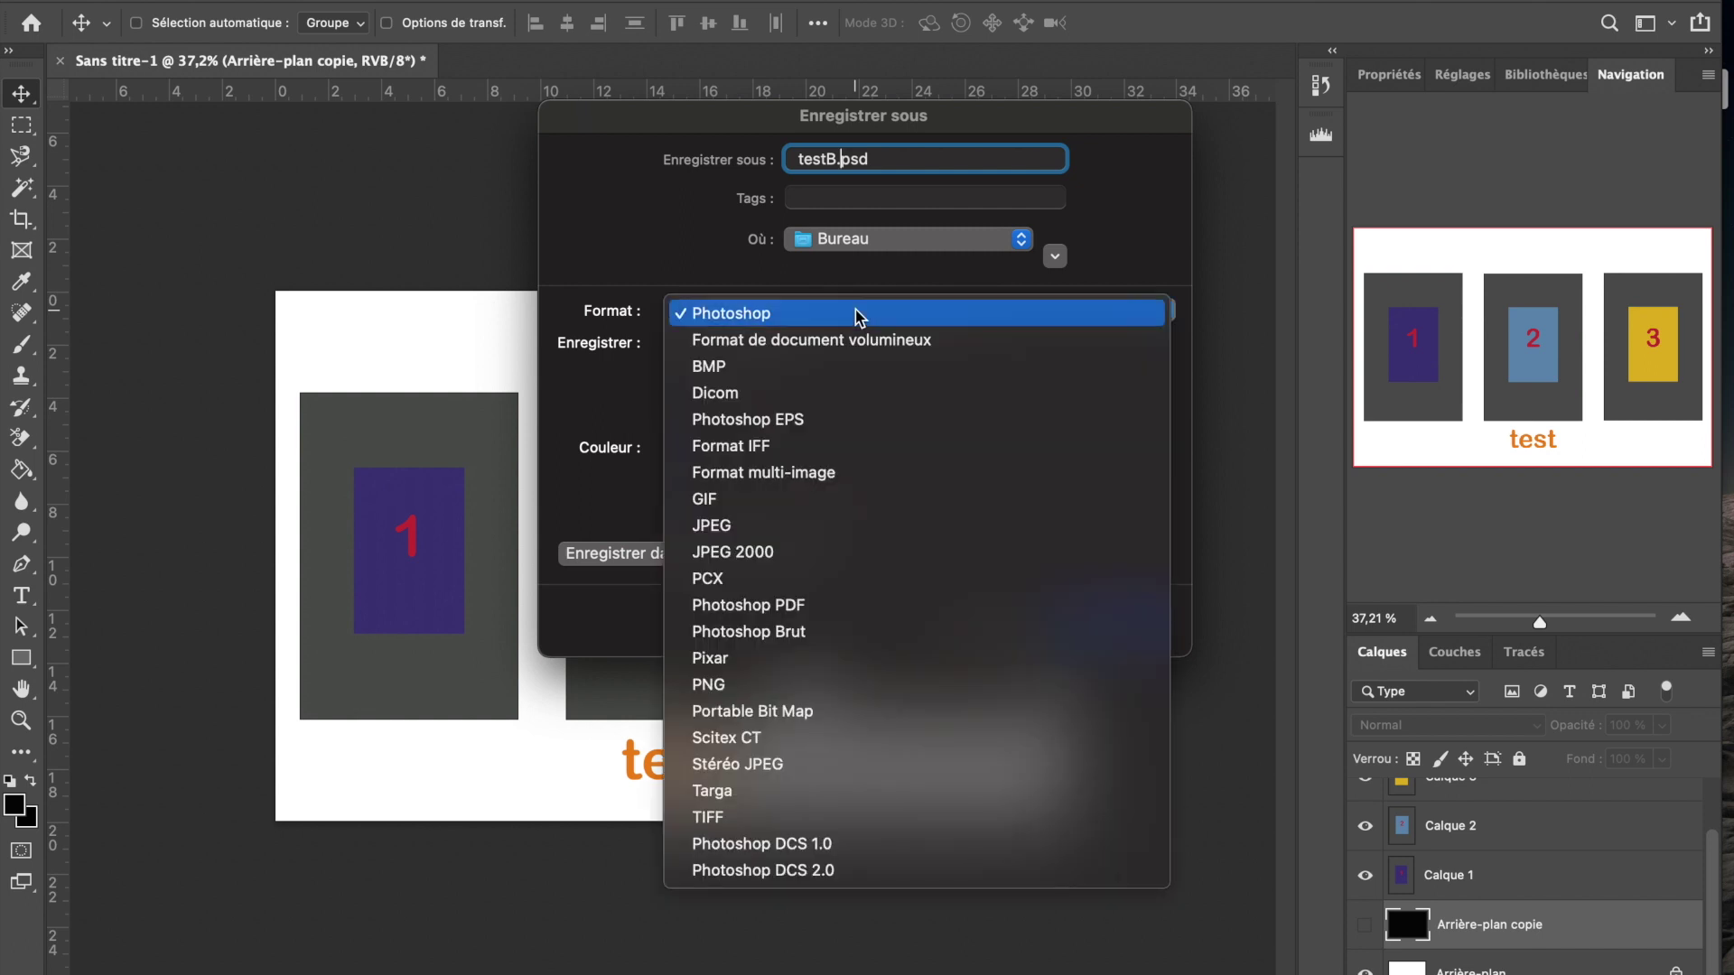
left_click(749, 526)
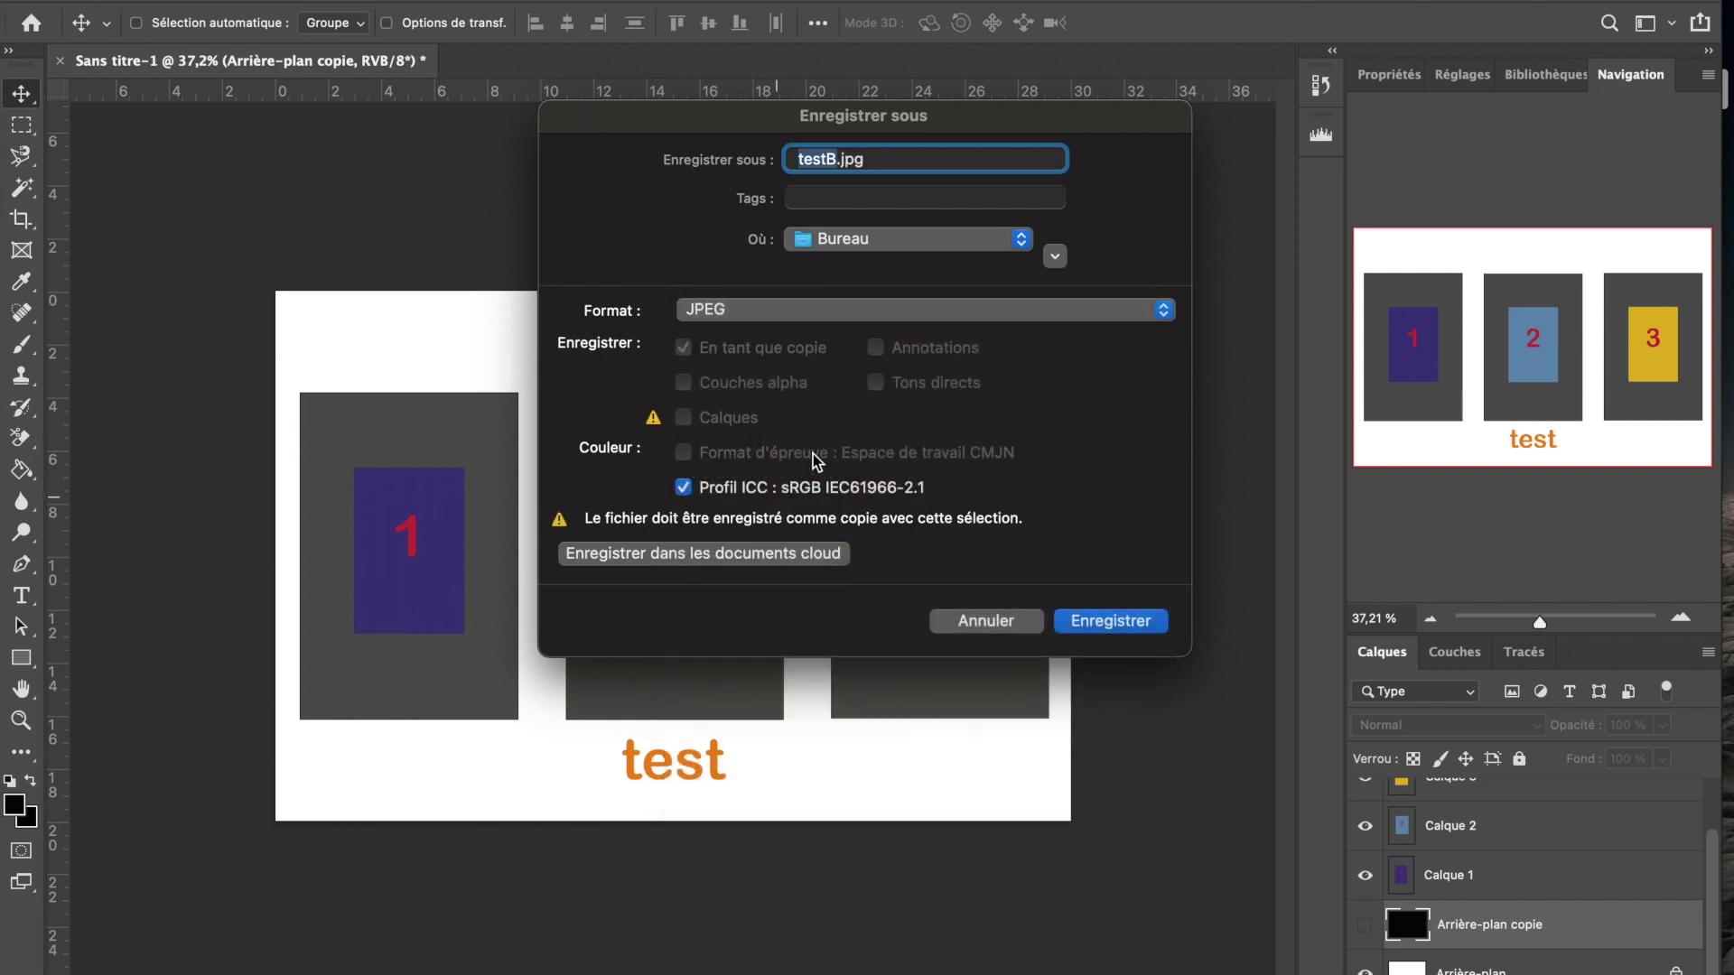
left_click(1103, 623)
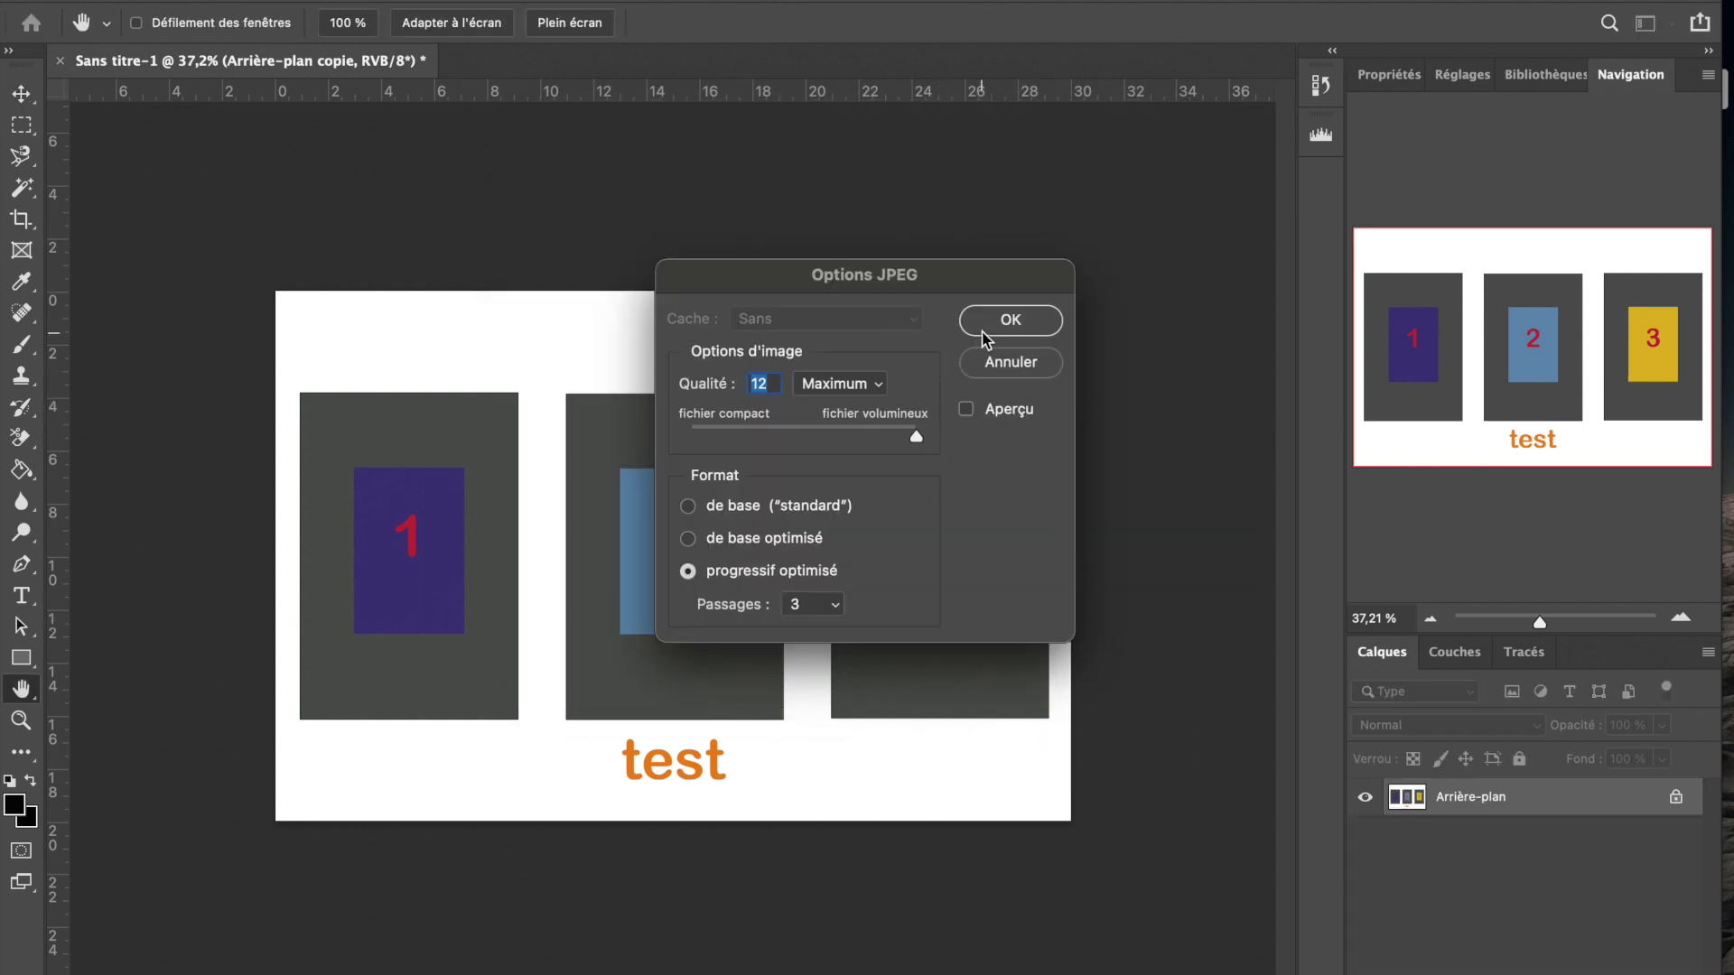
left_click(1002, 322)
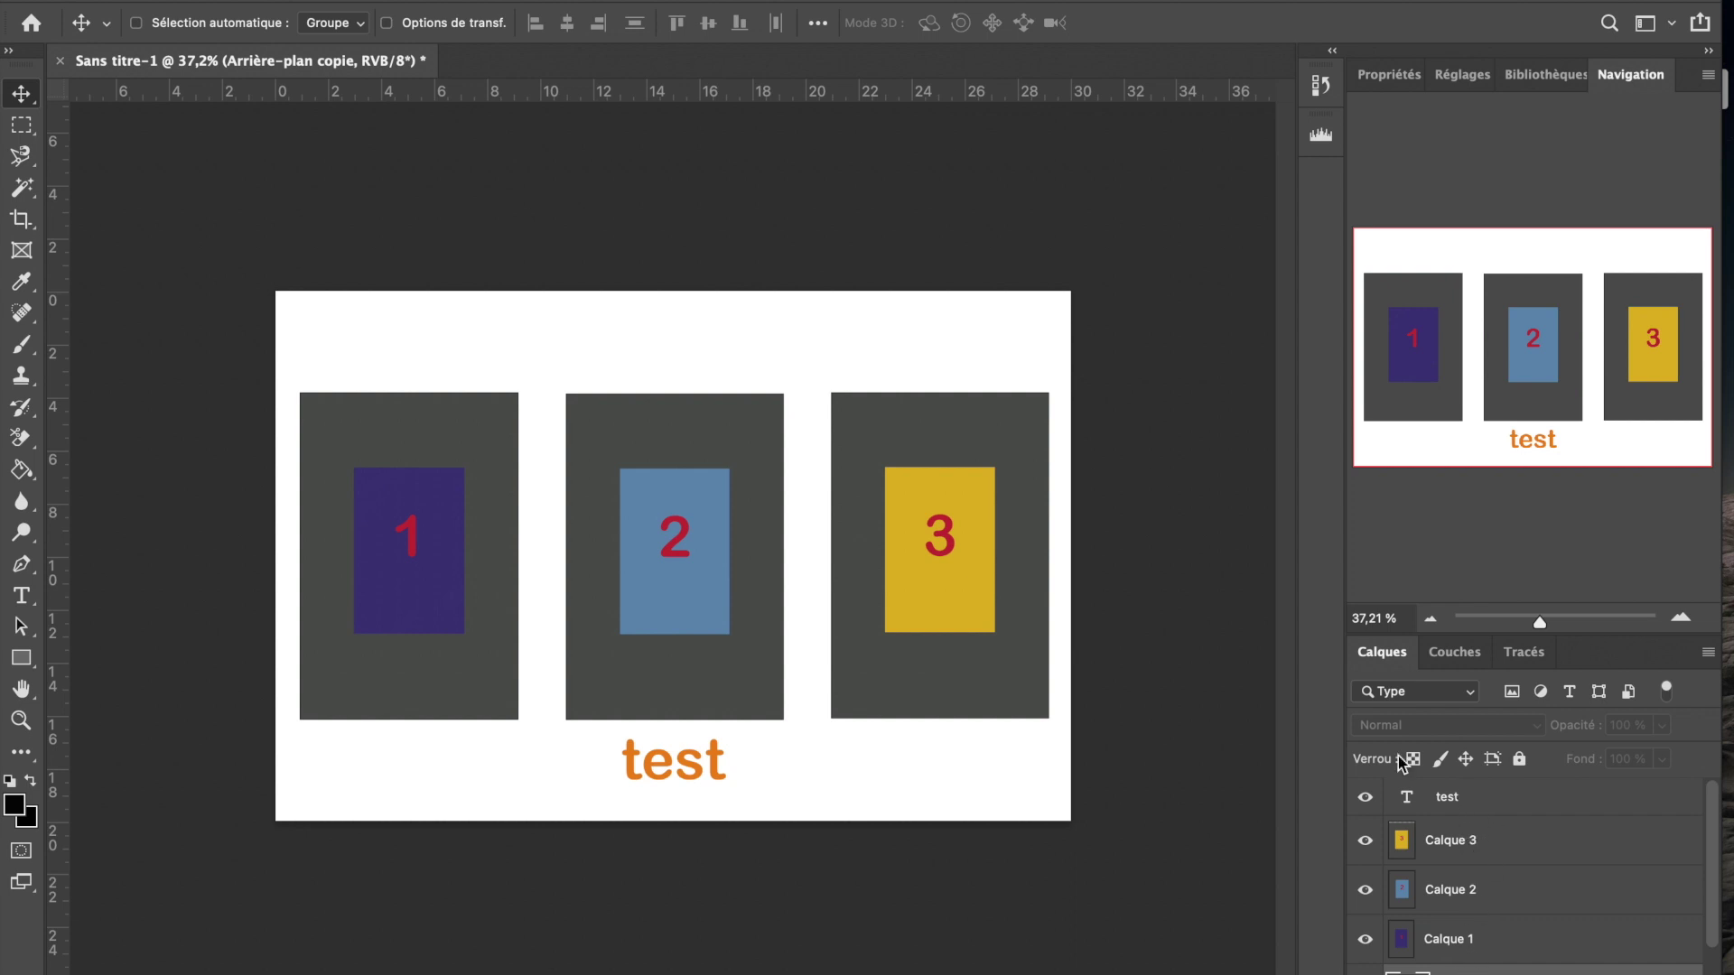
Save the layered document to Bureau as test.psd in Photoshop format, keeping the layers and maximised compatibility.
left_click(192, 1)
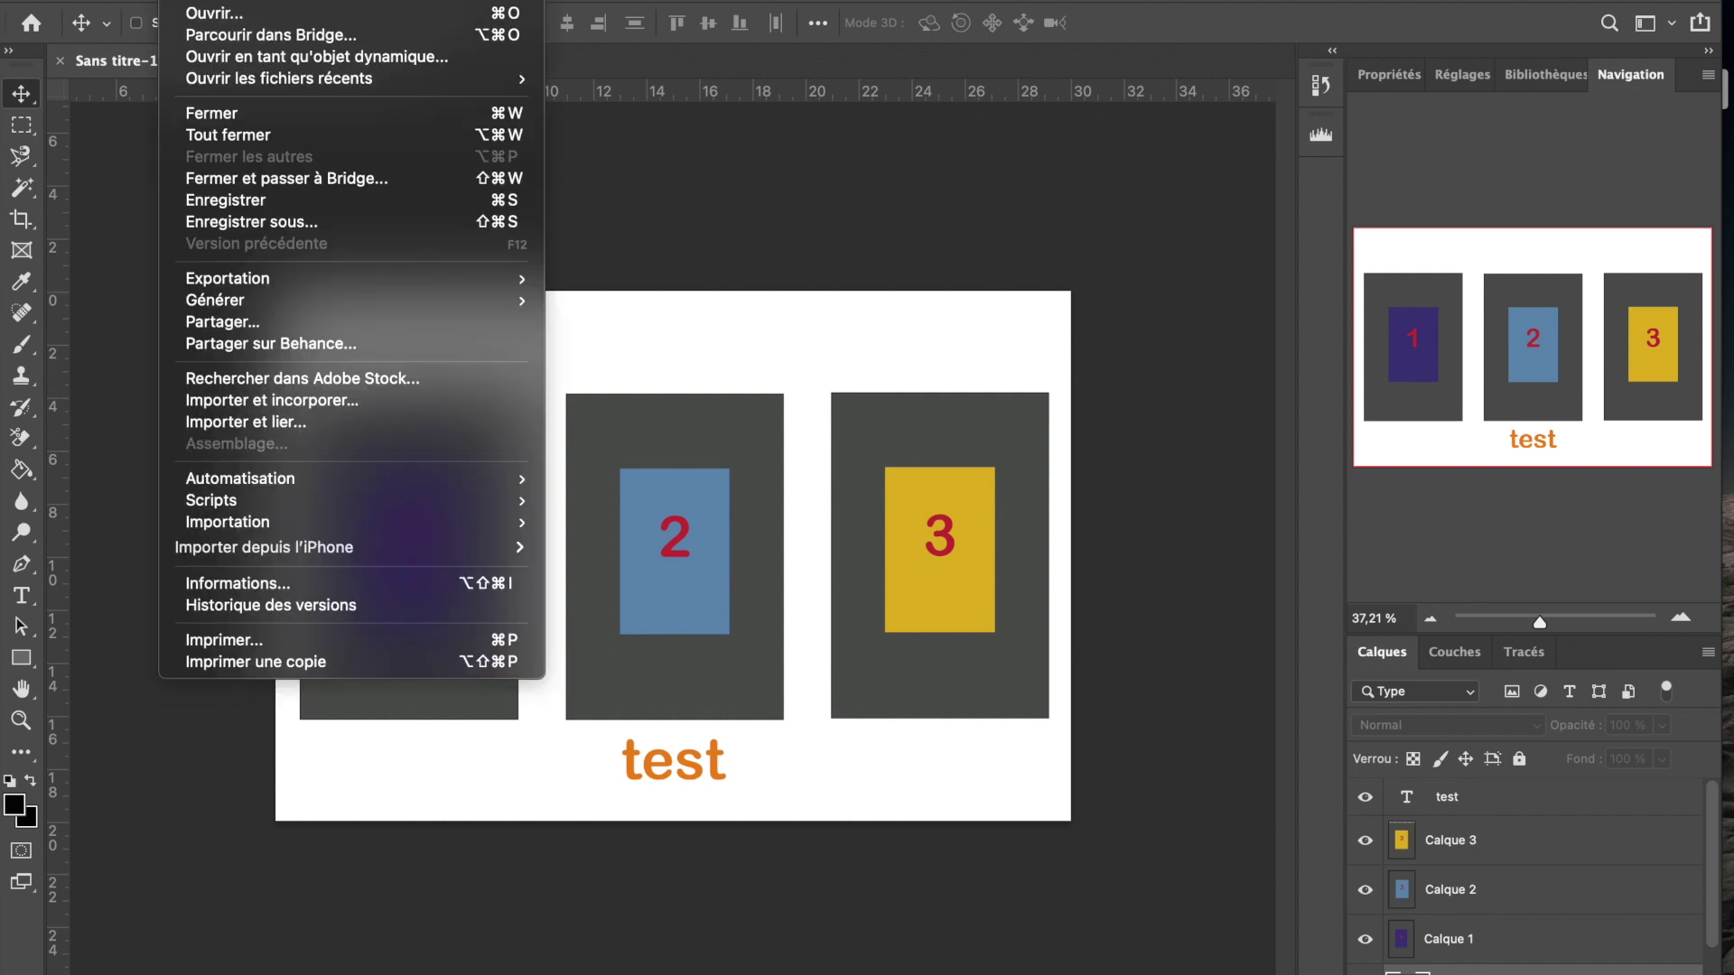
left_click(253, 222)
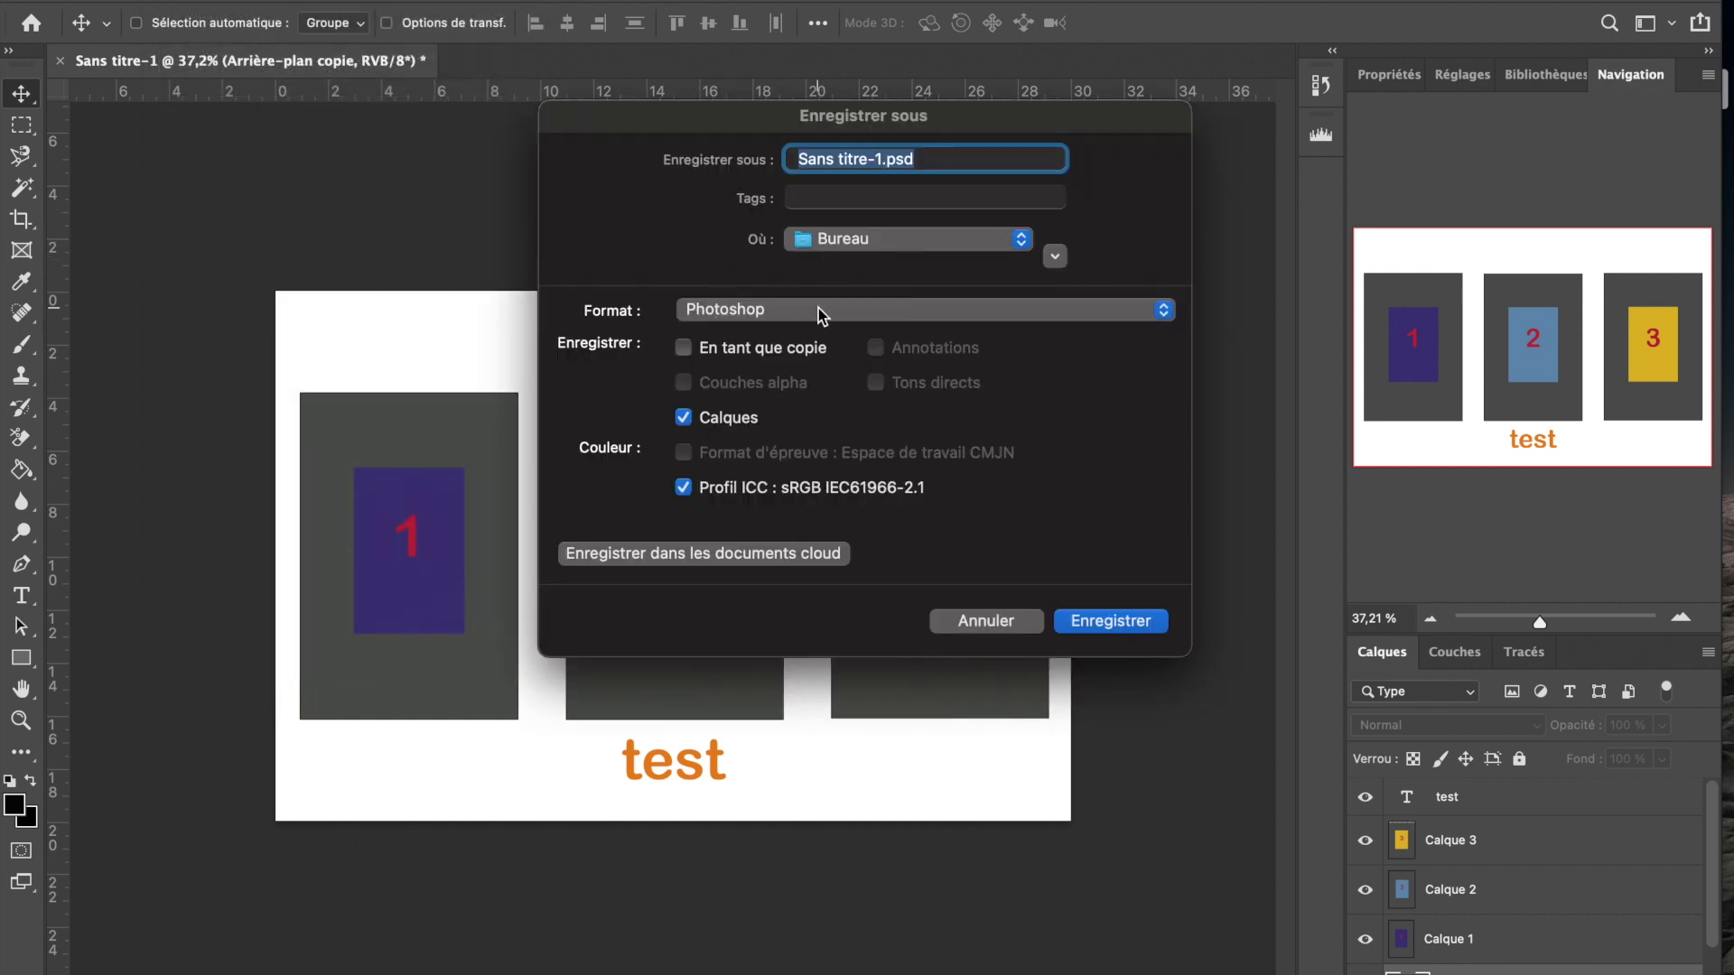
left_click(885, 160)
key("BackSpace")
key("BackSpace")
key("BackSpace")
key("BackSpace")
key("BackSpace")
key("BackSpace")
key("BackSpace")
key("BackSpace")
key("BackSpace")
key("BackSpace")
key("BackSpace")
type("test")
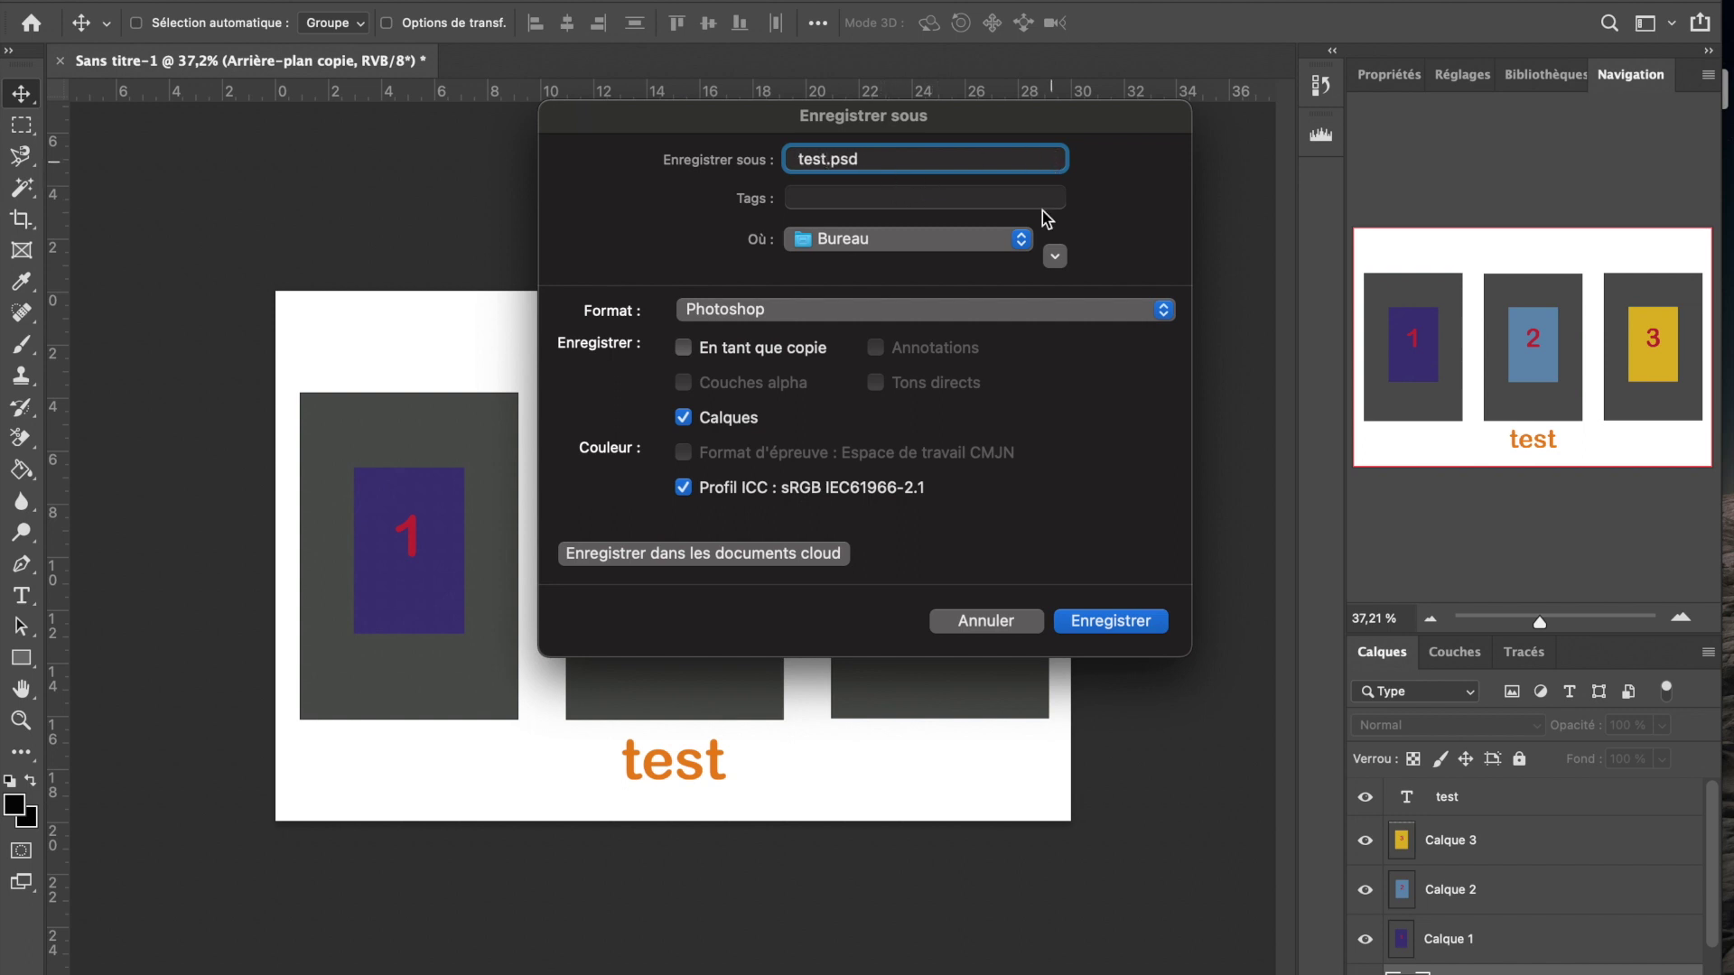
left_click(1100, 623)
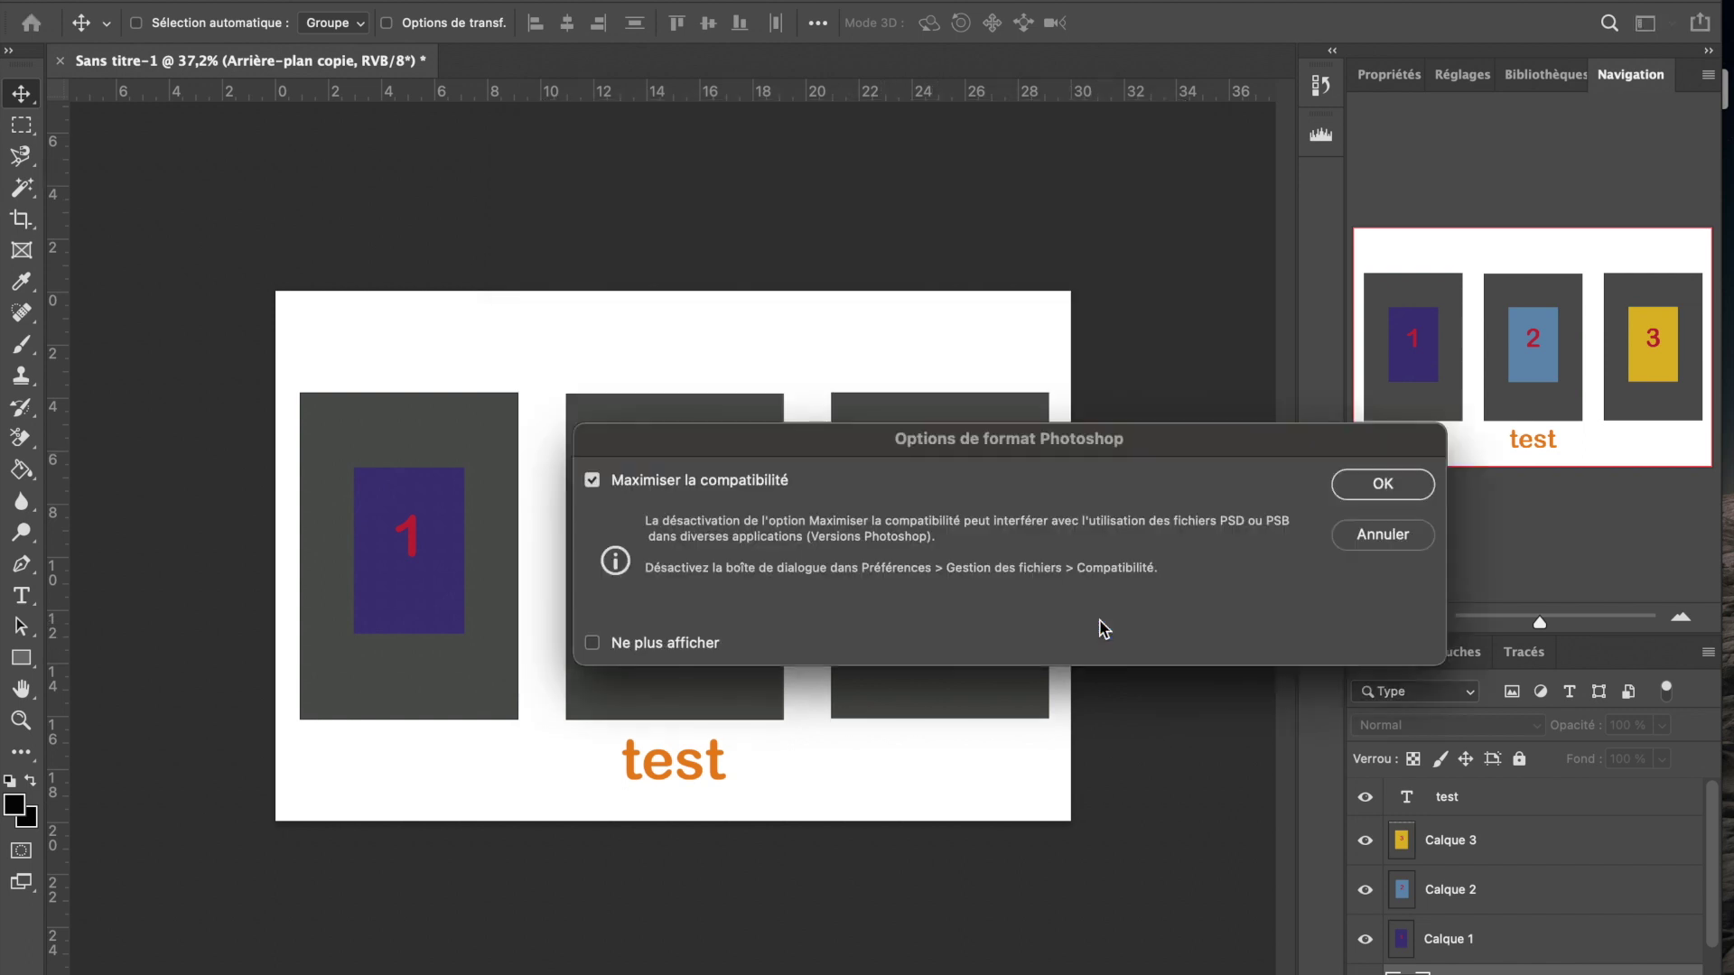
left_click(1382, 492)
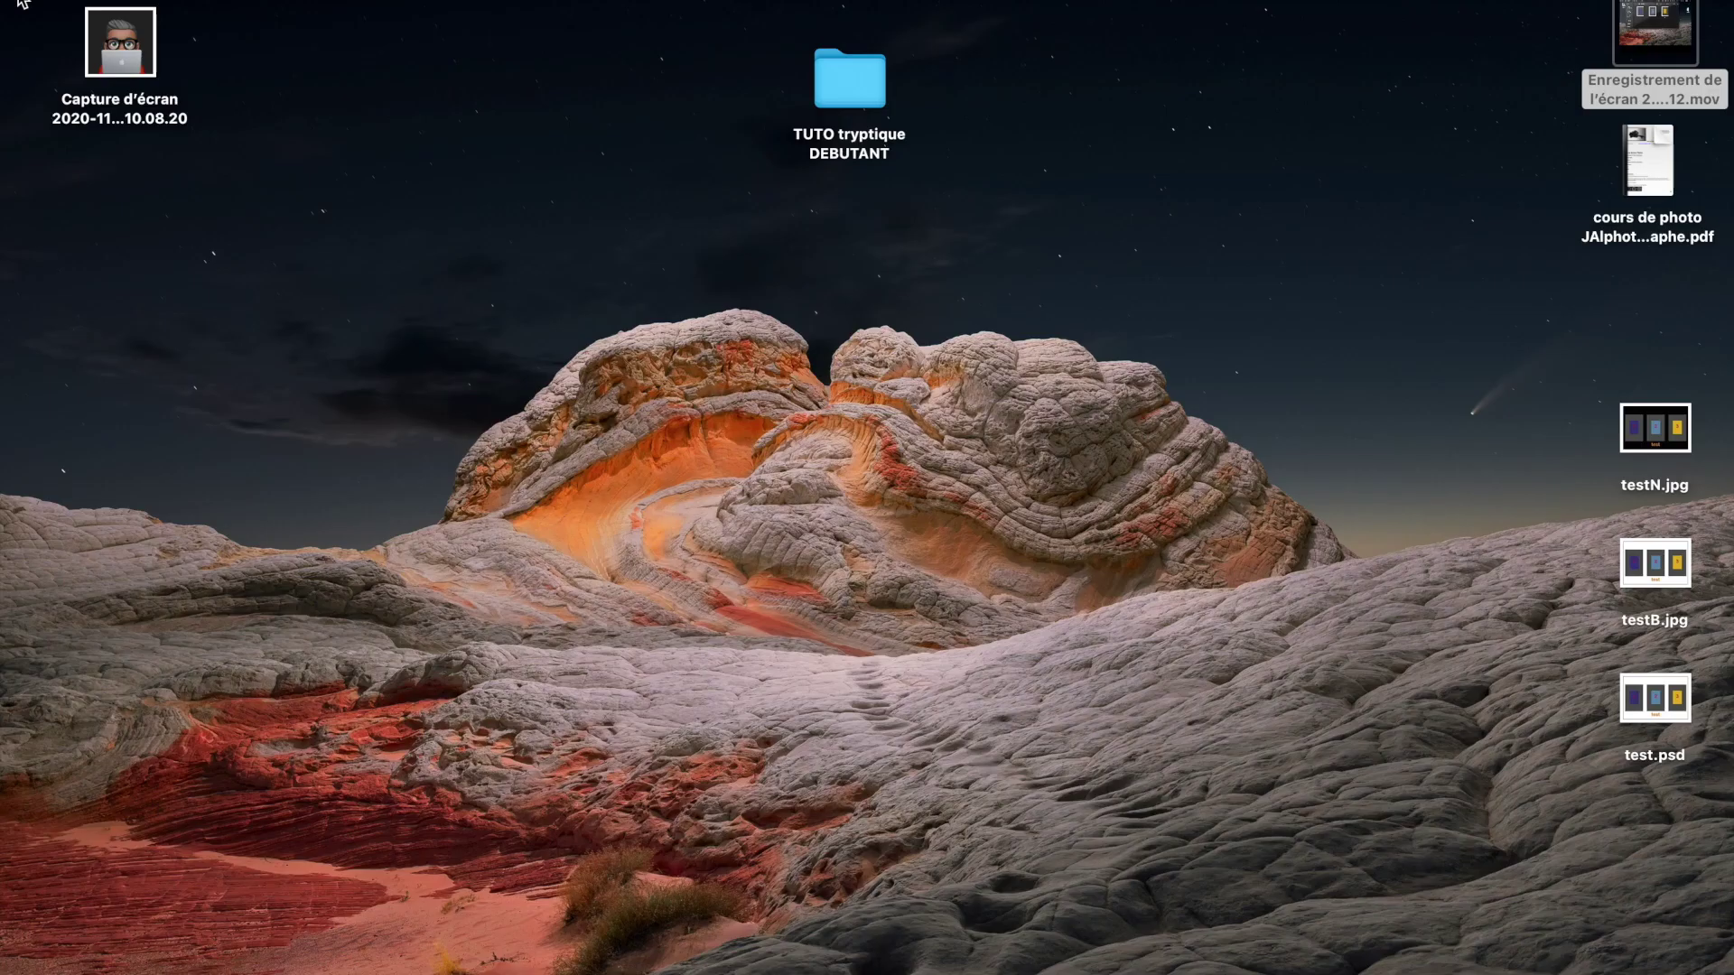
Rearrange the saved files on the desktop, placing testN.jpg directly above testB.jpg and test.psd separately below them.
left_click_drag(1670, 423, 1258, 197)
left_click_drag(1660, 564, 1251, 336)
left_click_drag(1682, 722, 1268, 487)
left_click(1363, 291)
left_click_drag(1239, 208, 1237, 118)
left_click_drag(1255, 318, 1250, 222)
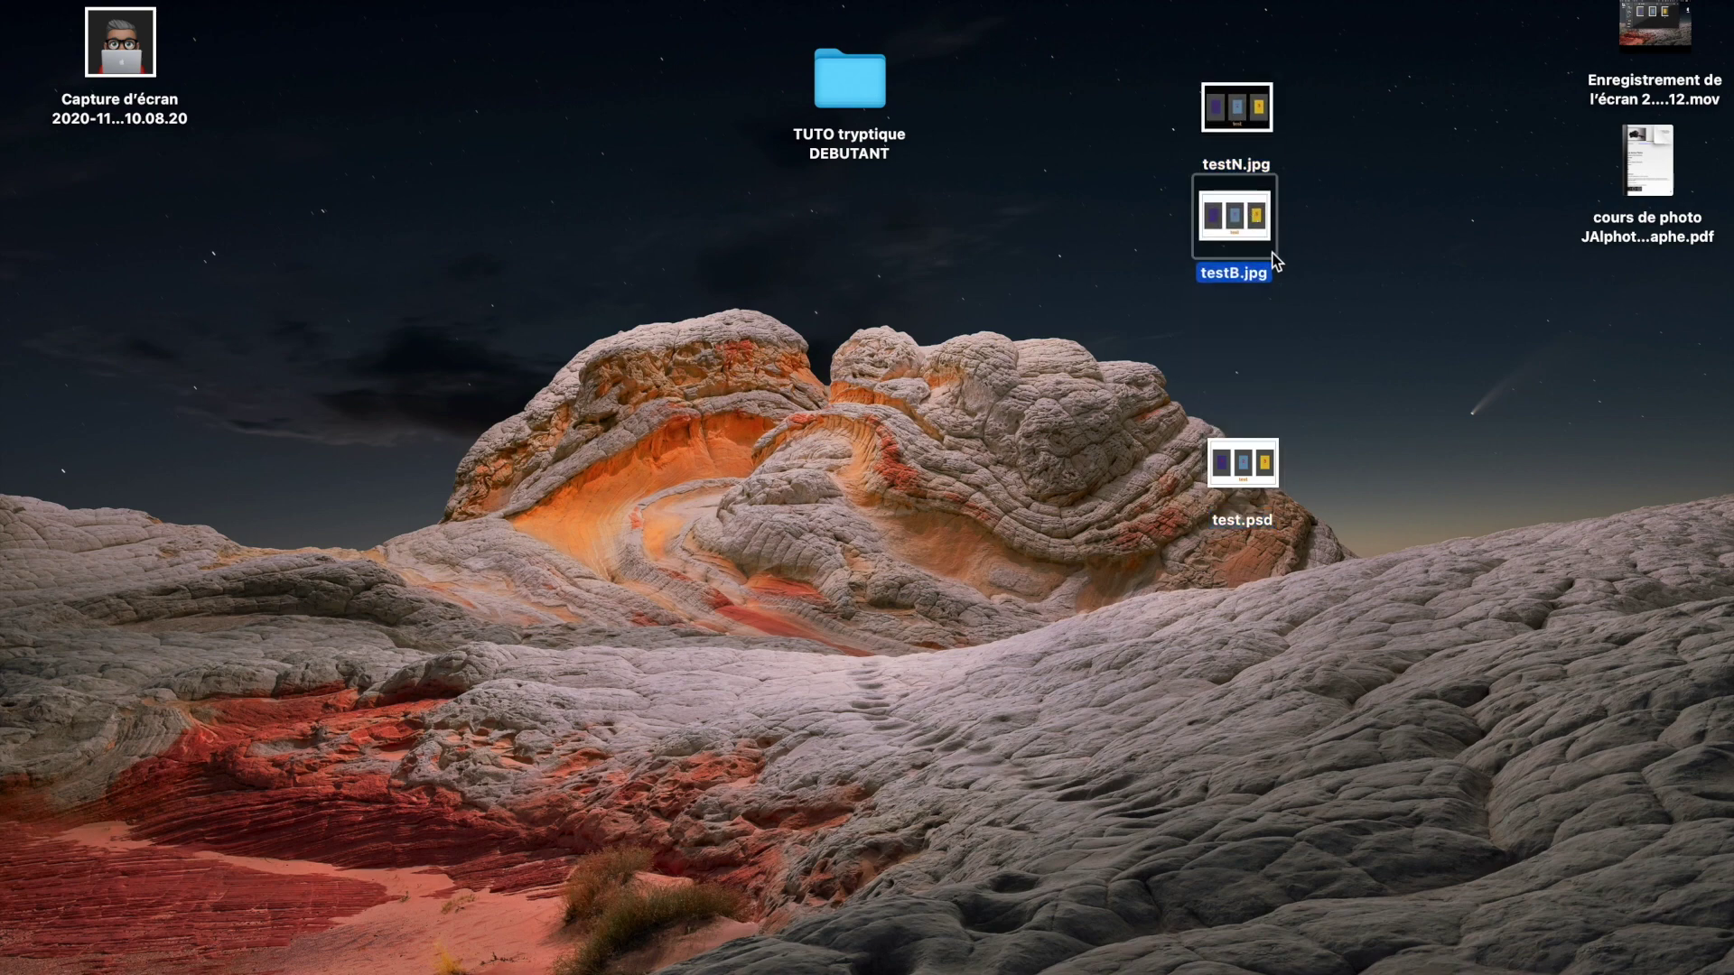
left_click(1250, 112)
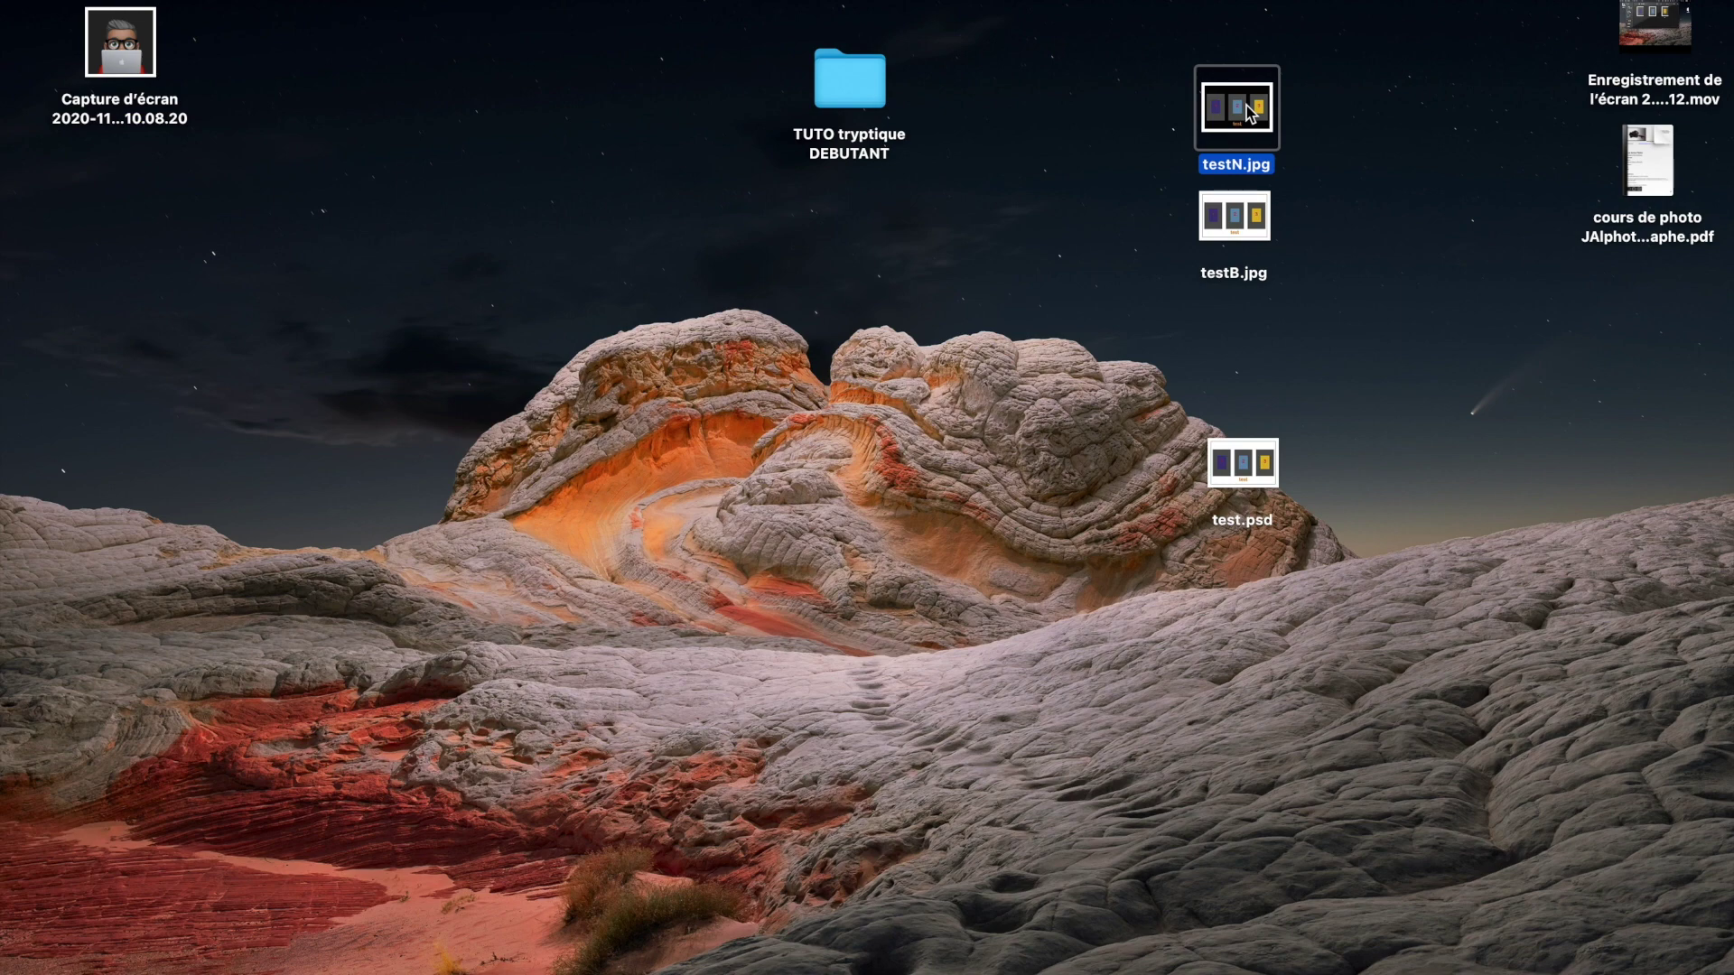
left_click(1255, 220)
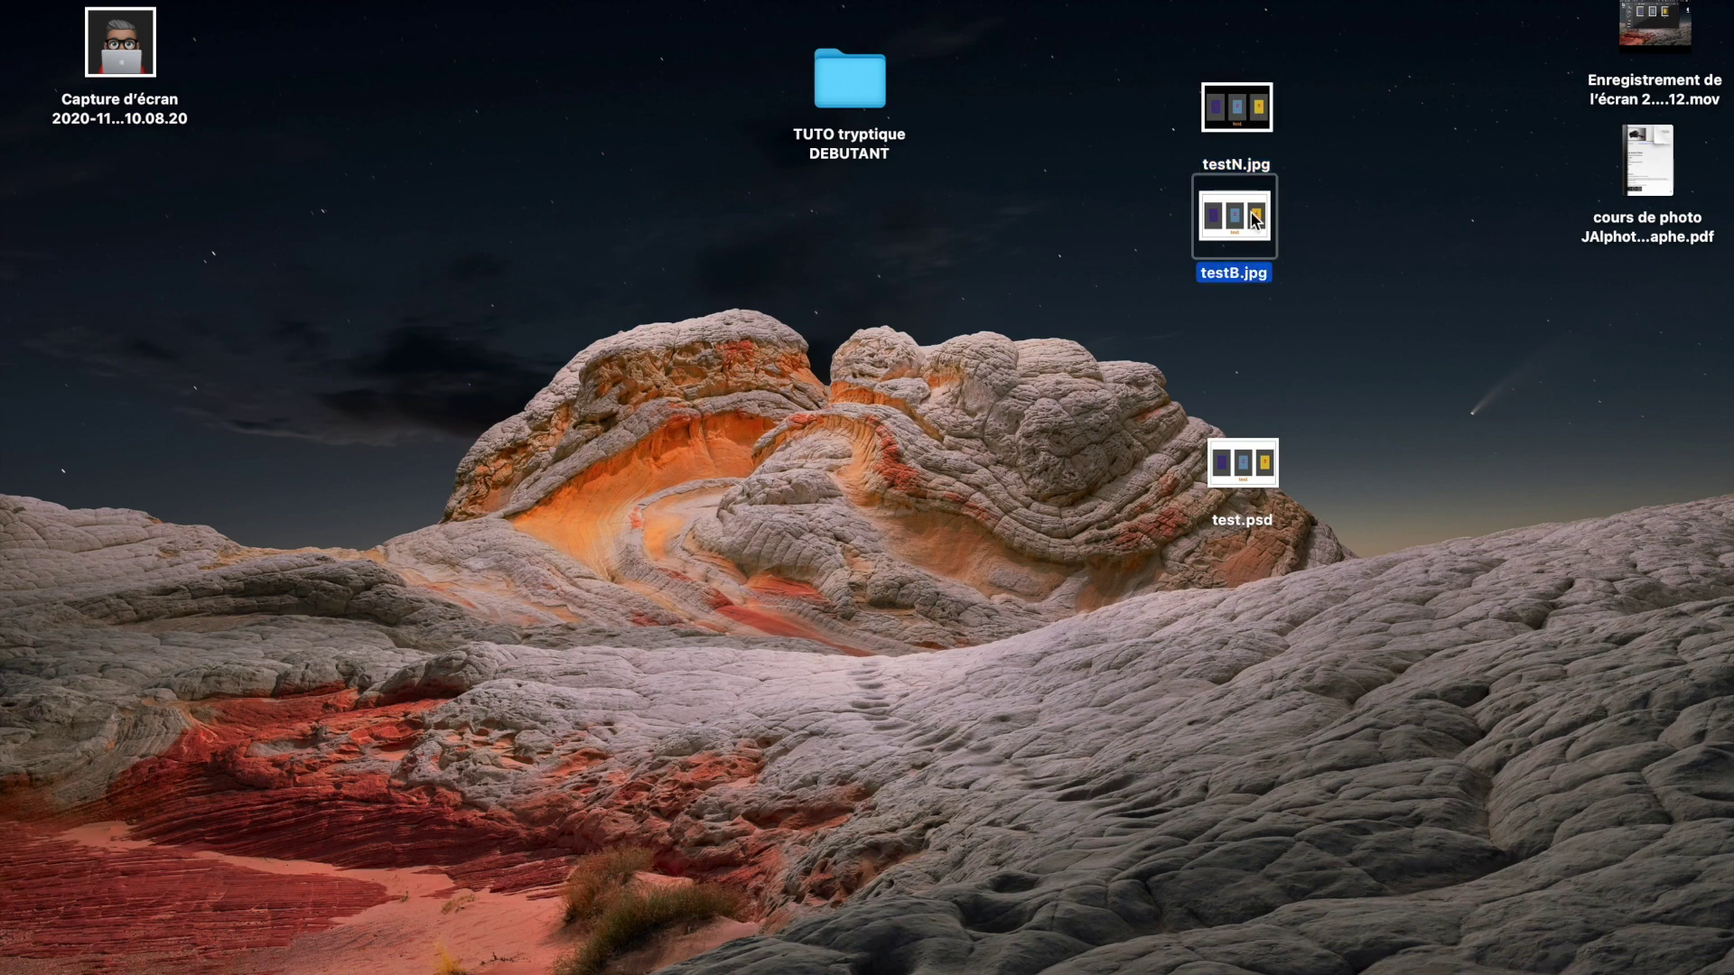
left_click(1418, 151)
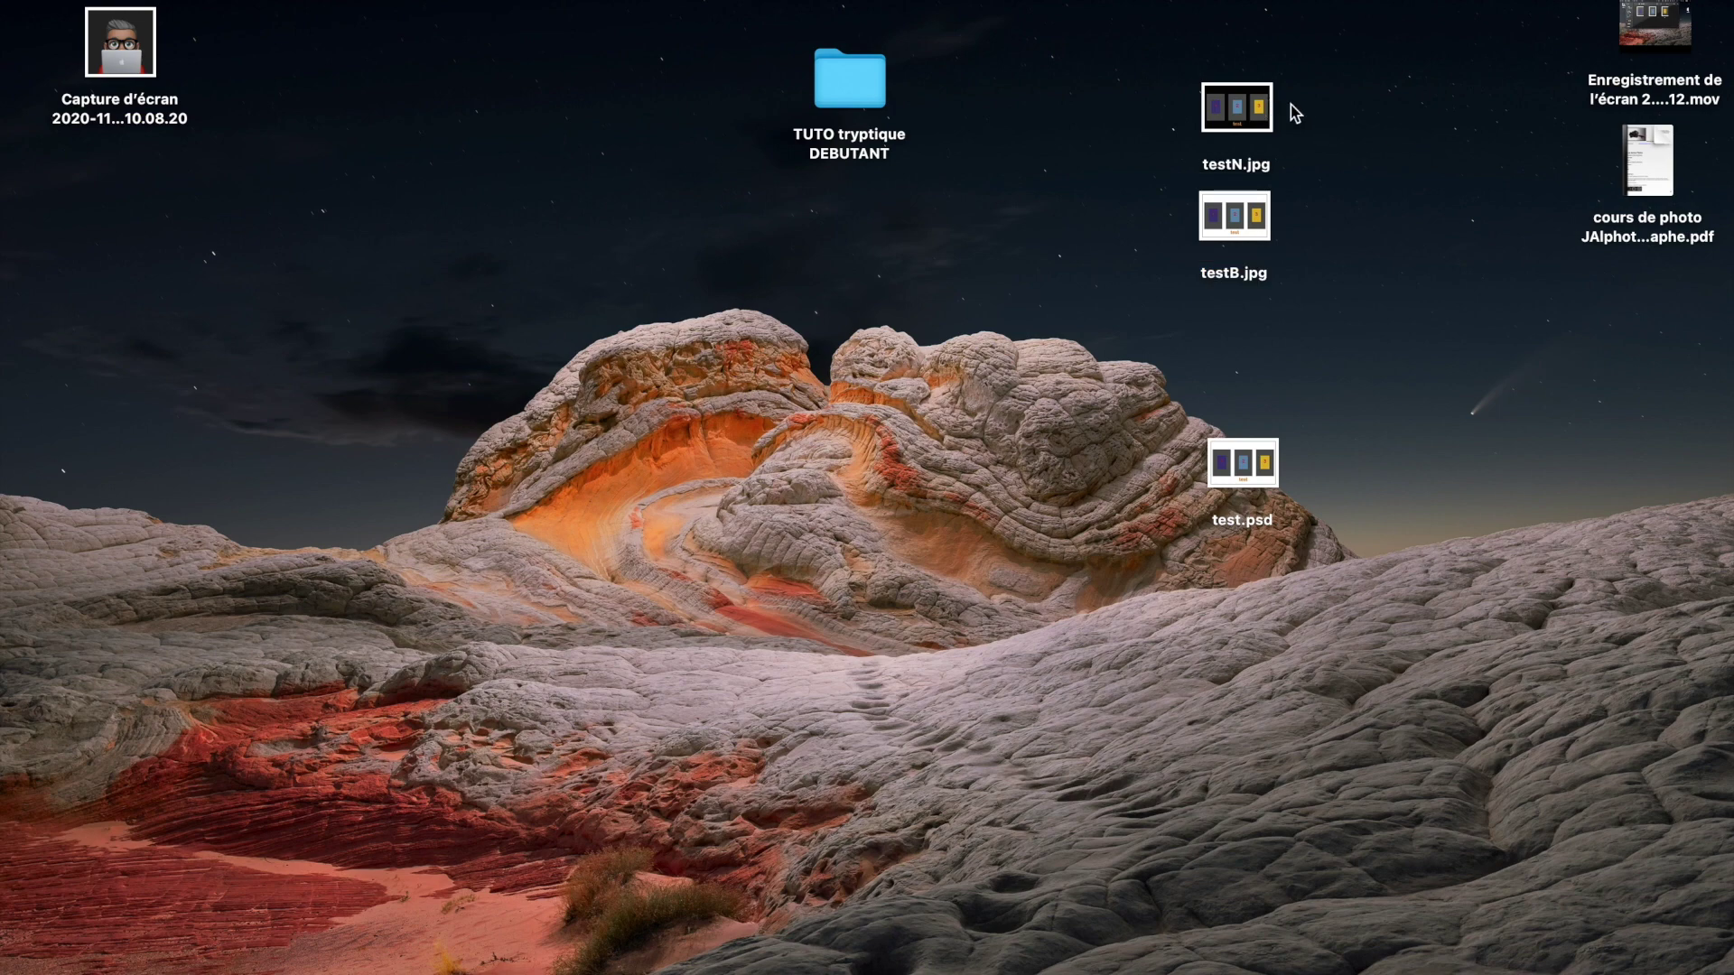
Open testN.jpg and testB.jpg together in Adobe Photoshop 2021, accepting the profile prompts.
left_click_drag(1300, 65, 1210, 219)
right_click(1210, 218)
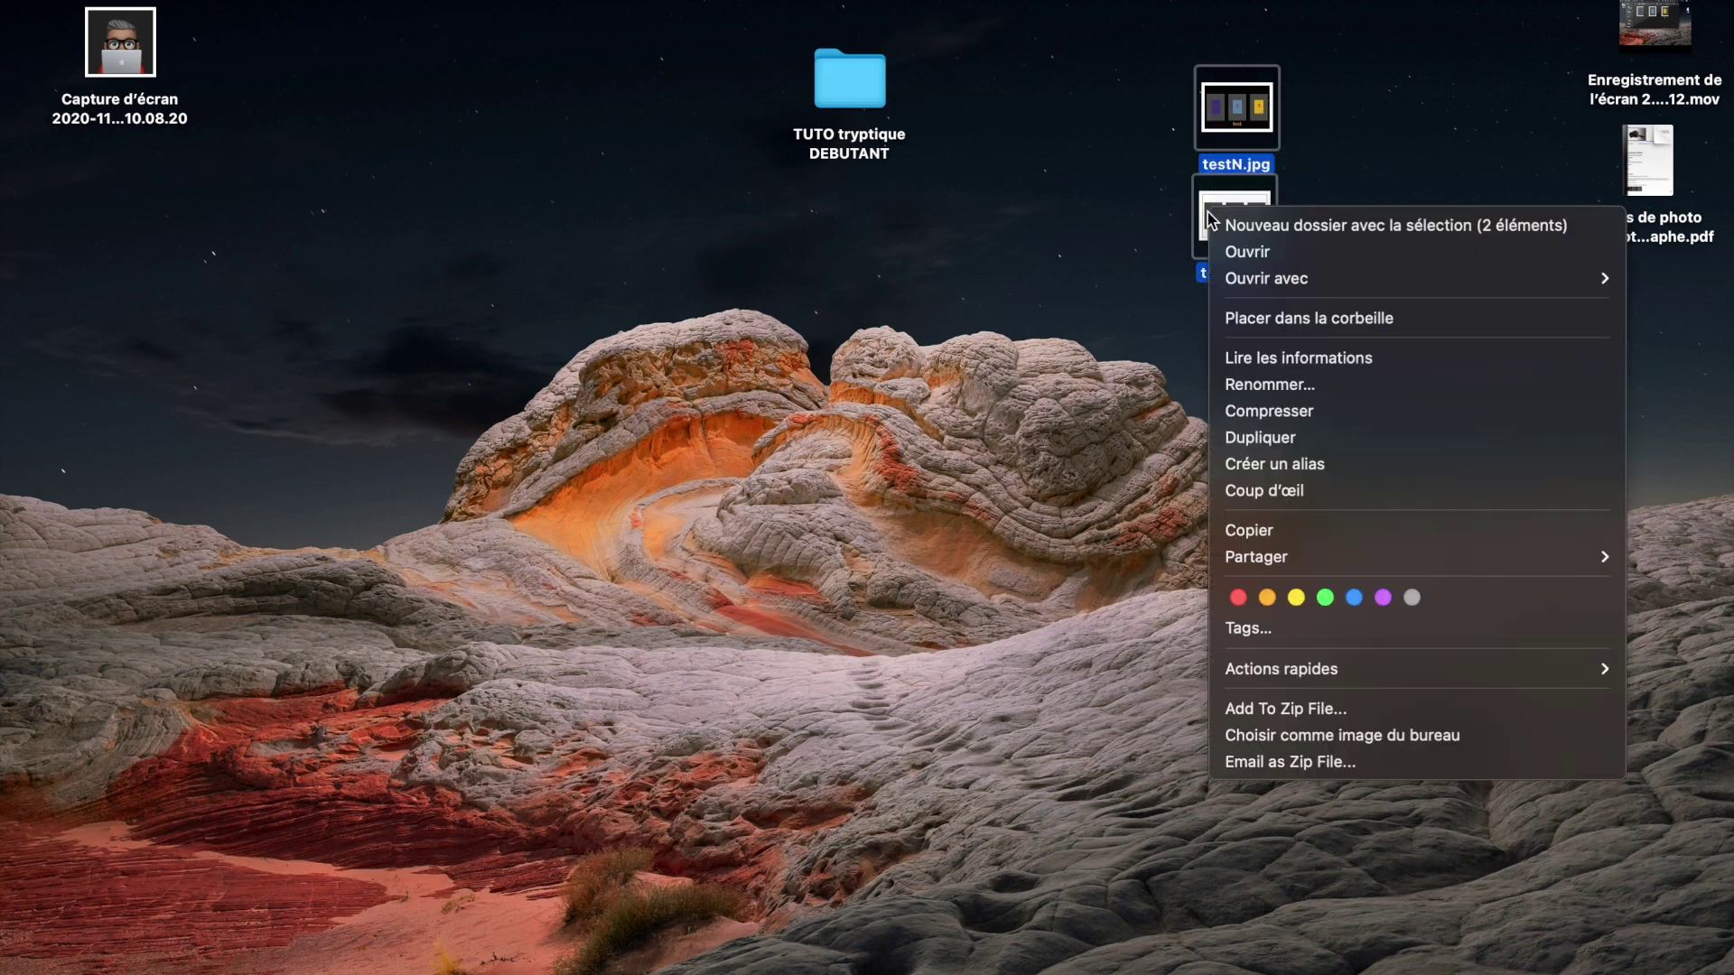
mouse_move(1228, 278)
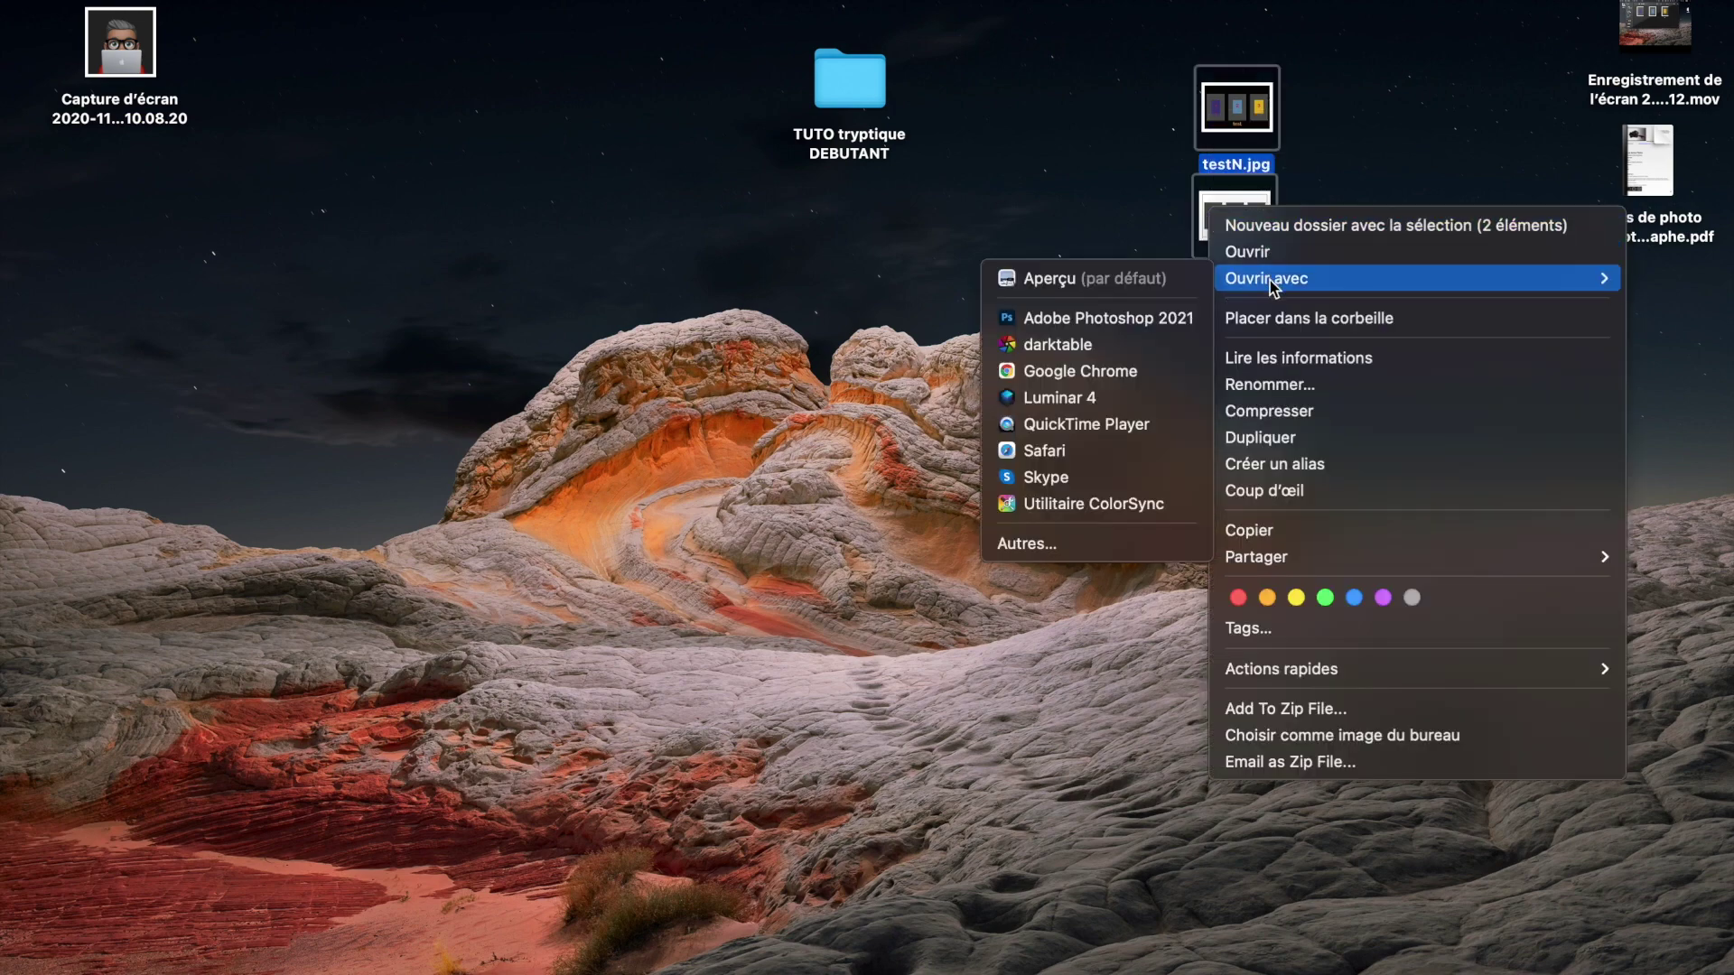
left_click(1140, 322)
left_click(1064, 603)
left_click(1075, 600)
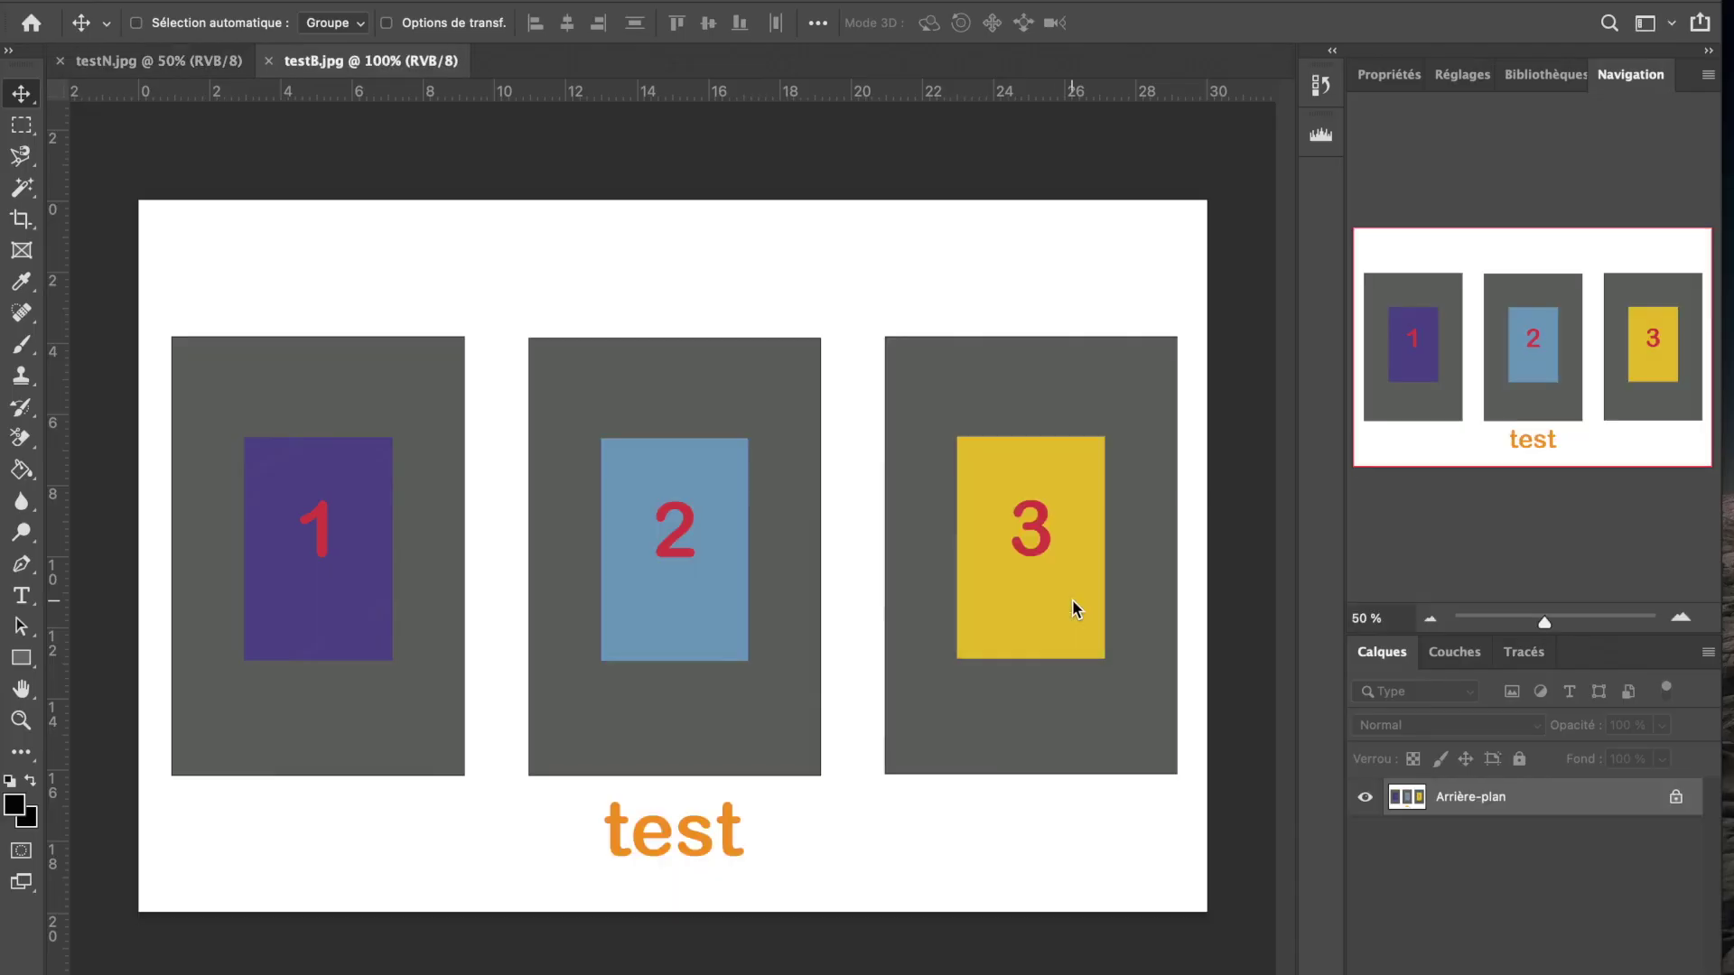
Compare the black testN.jpg and white testB.jpg documents, and quit Photoshop.
left_click(166, 62)
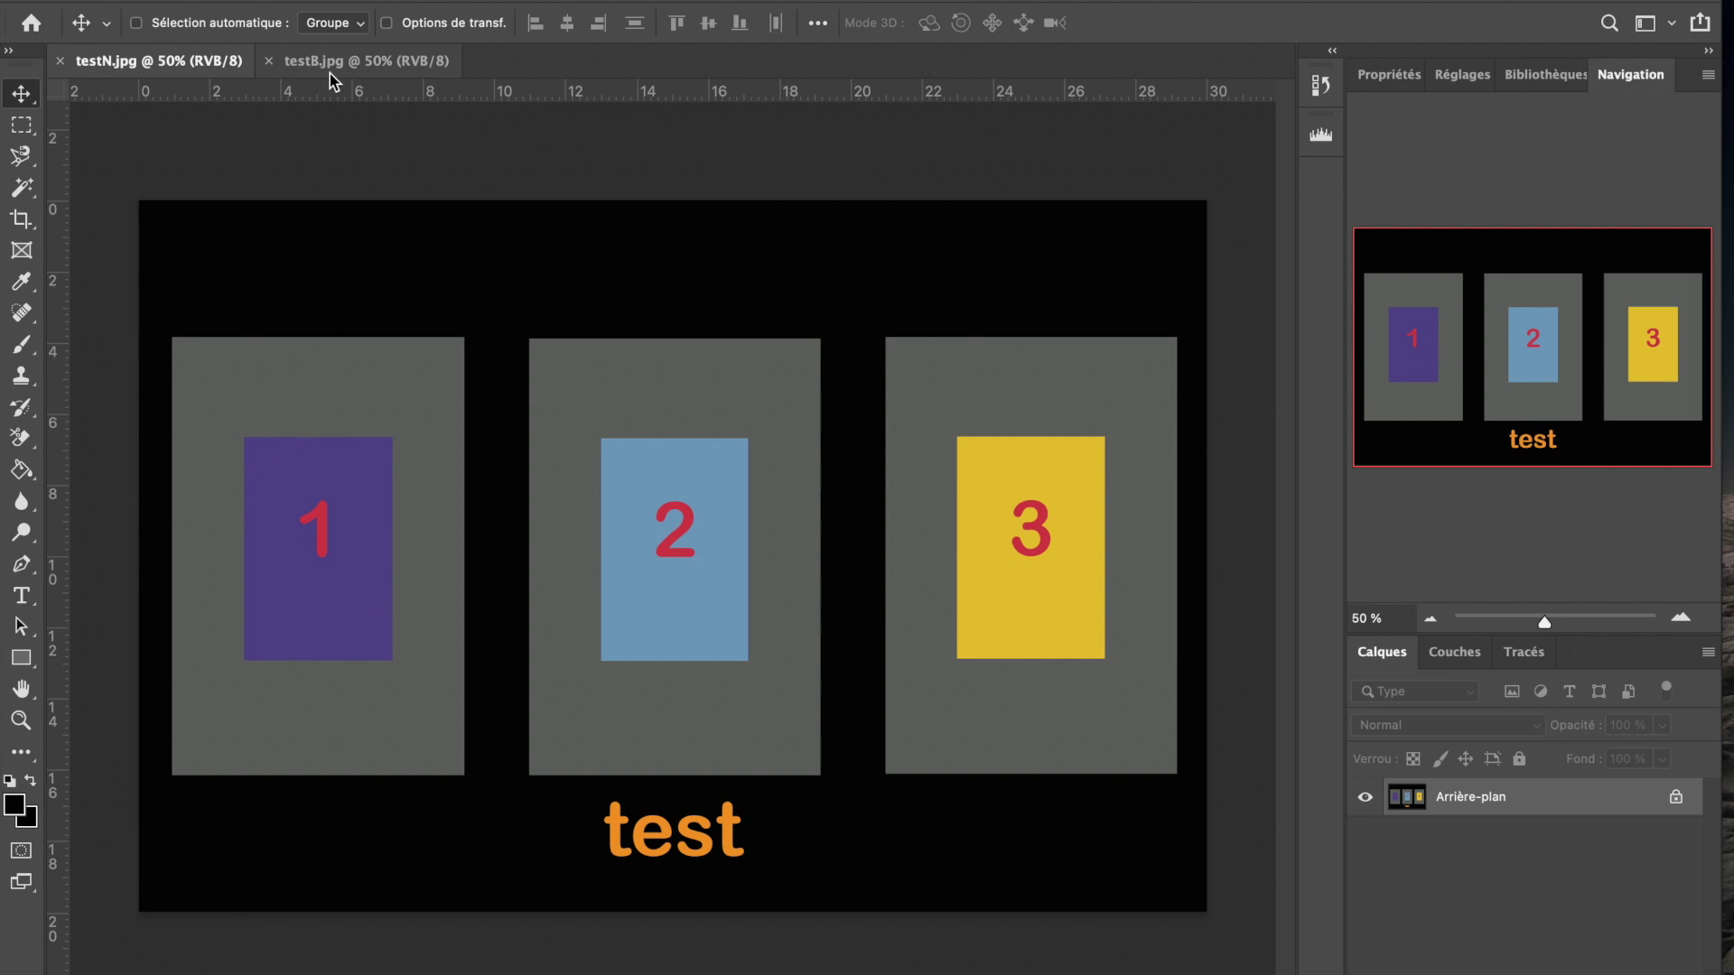
left_click(374, 66)
left_click(191, 63)
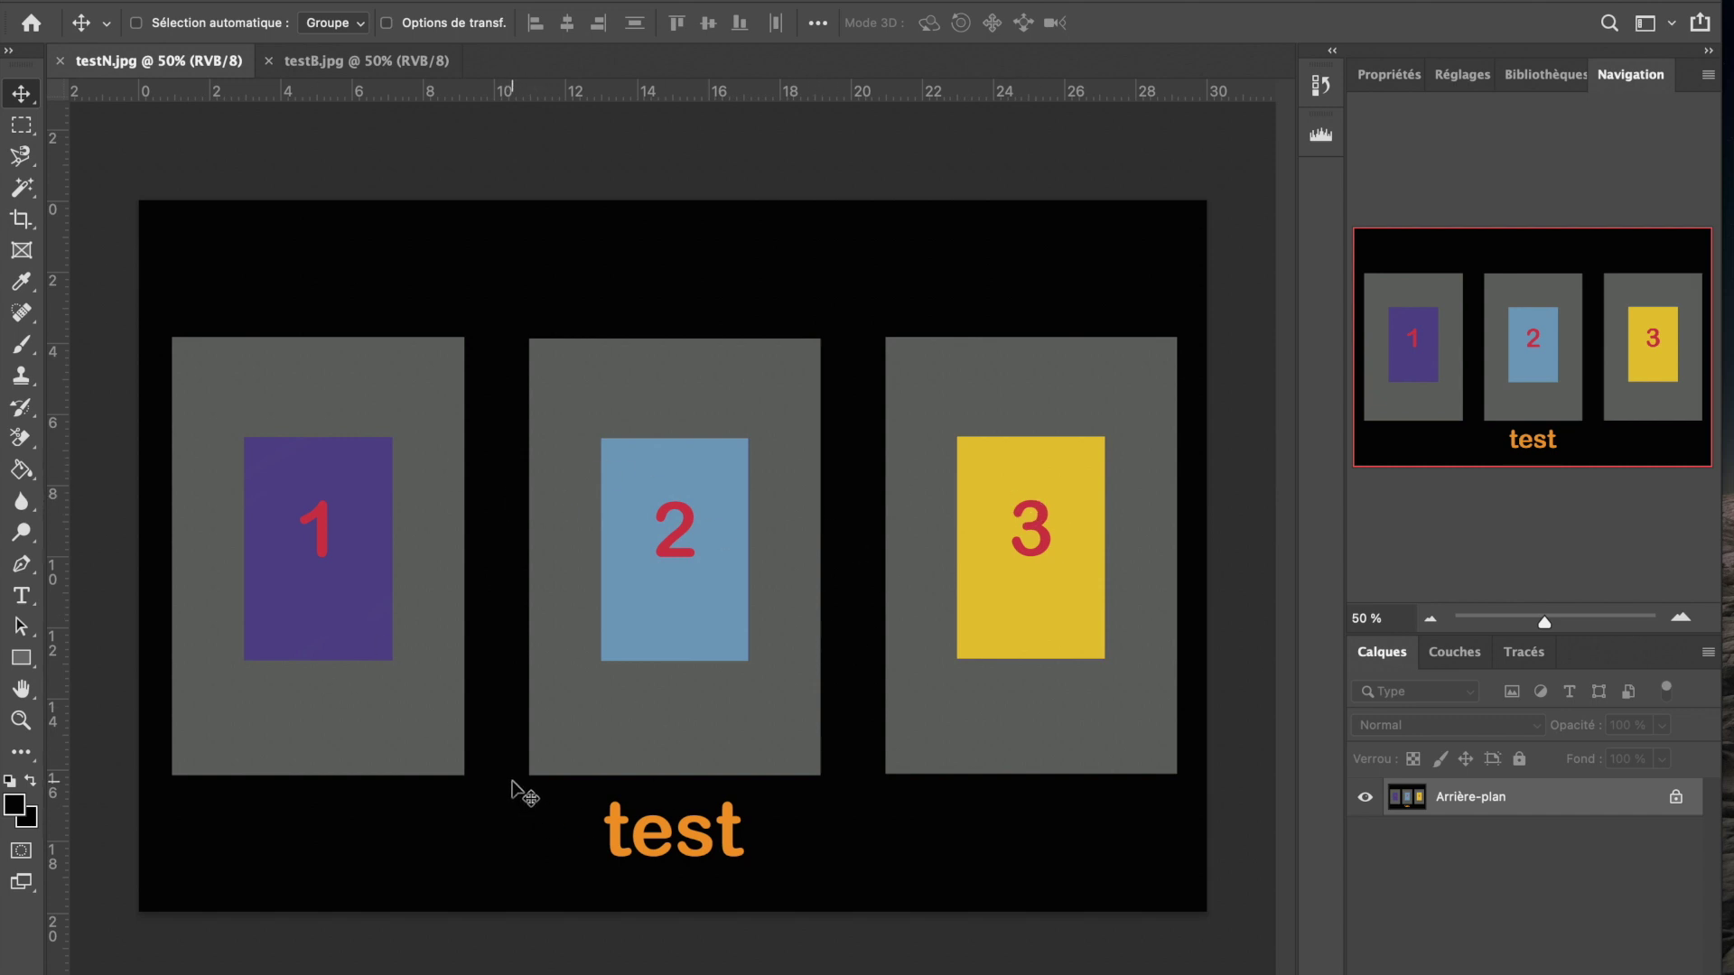
left_click(36, 0)
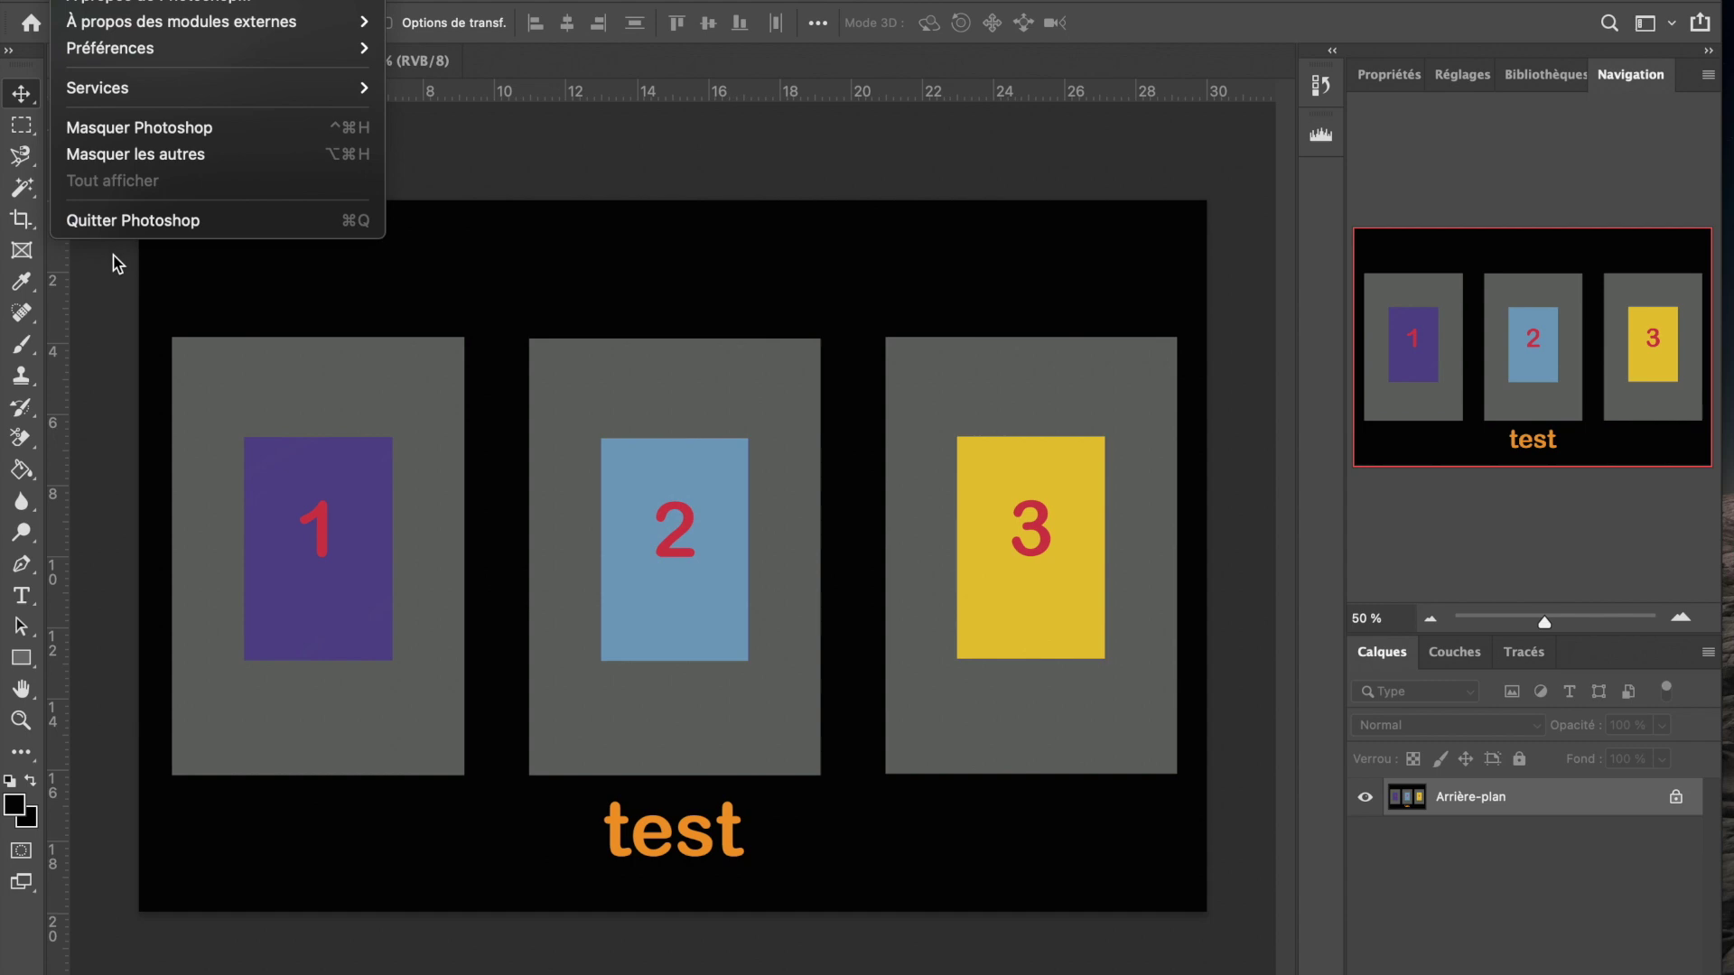
left_click(116, 220)
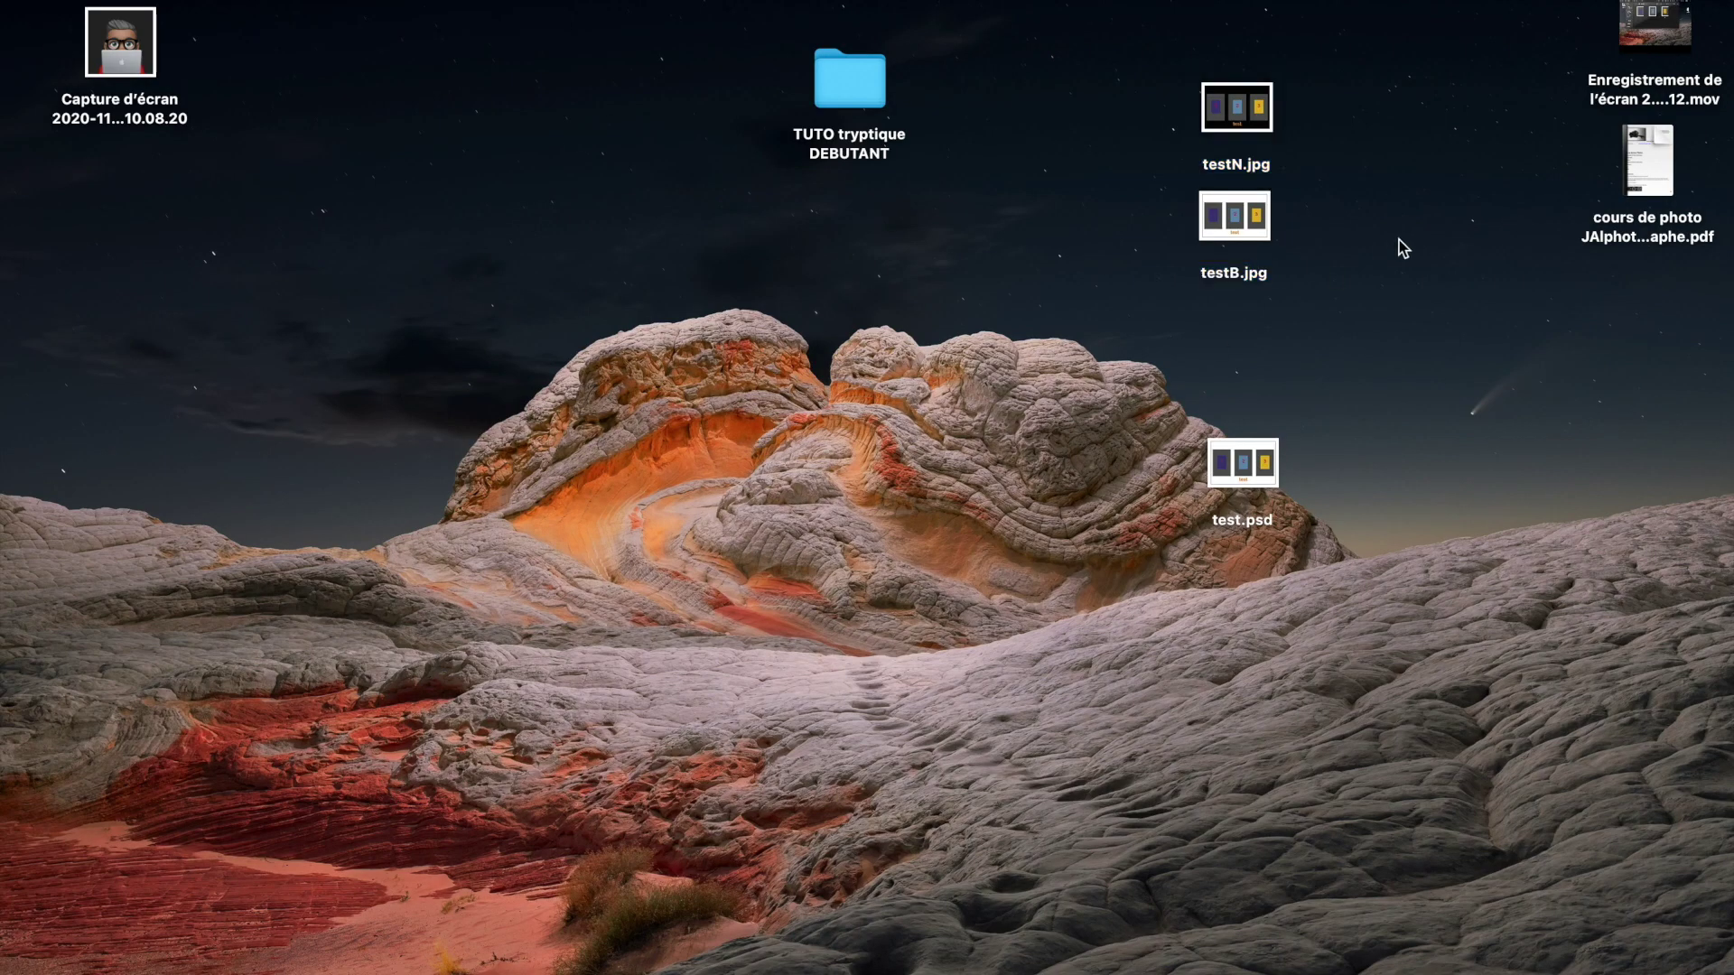
View testN.jpg and testB.jpg one after the other in the default image viewer, closing each.
double_click(1264, 131)
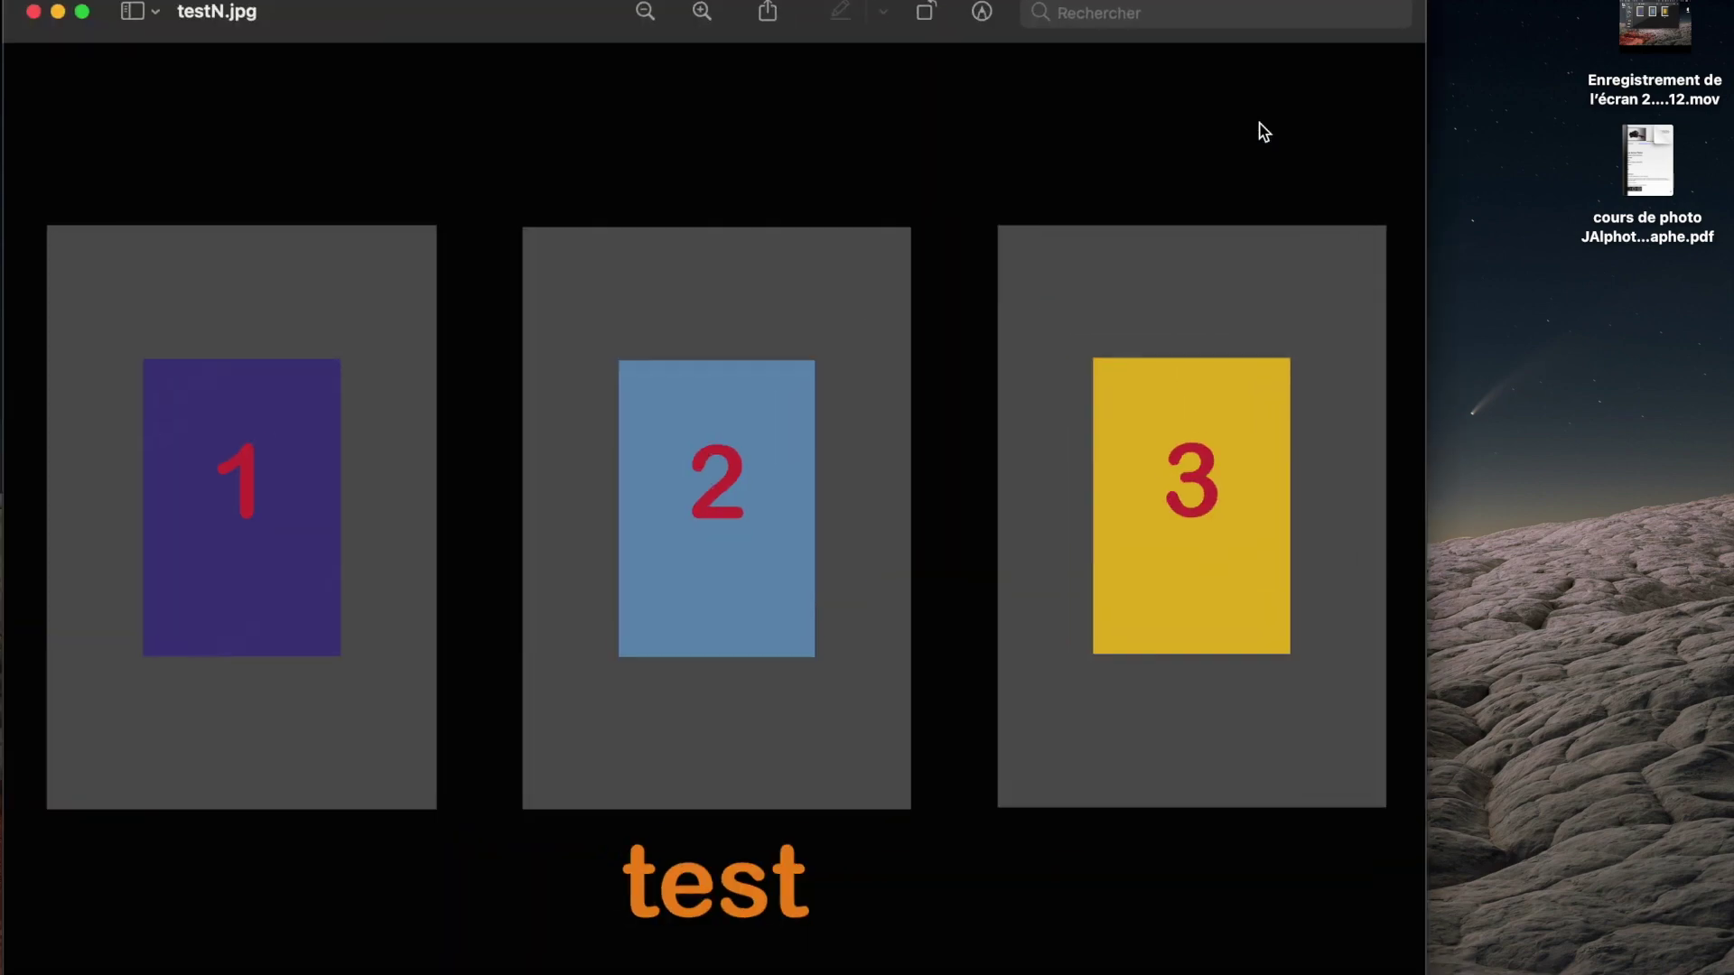
left_click(34, 13)
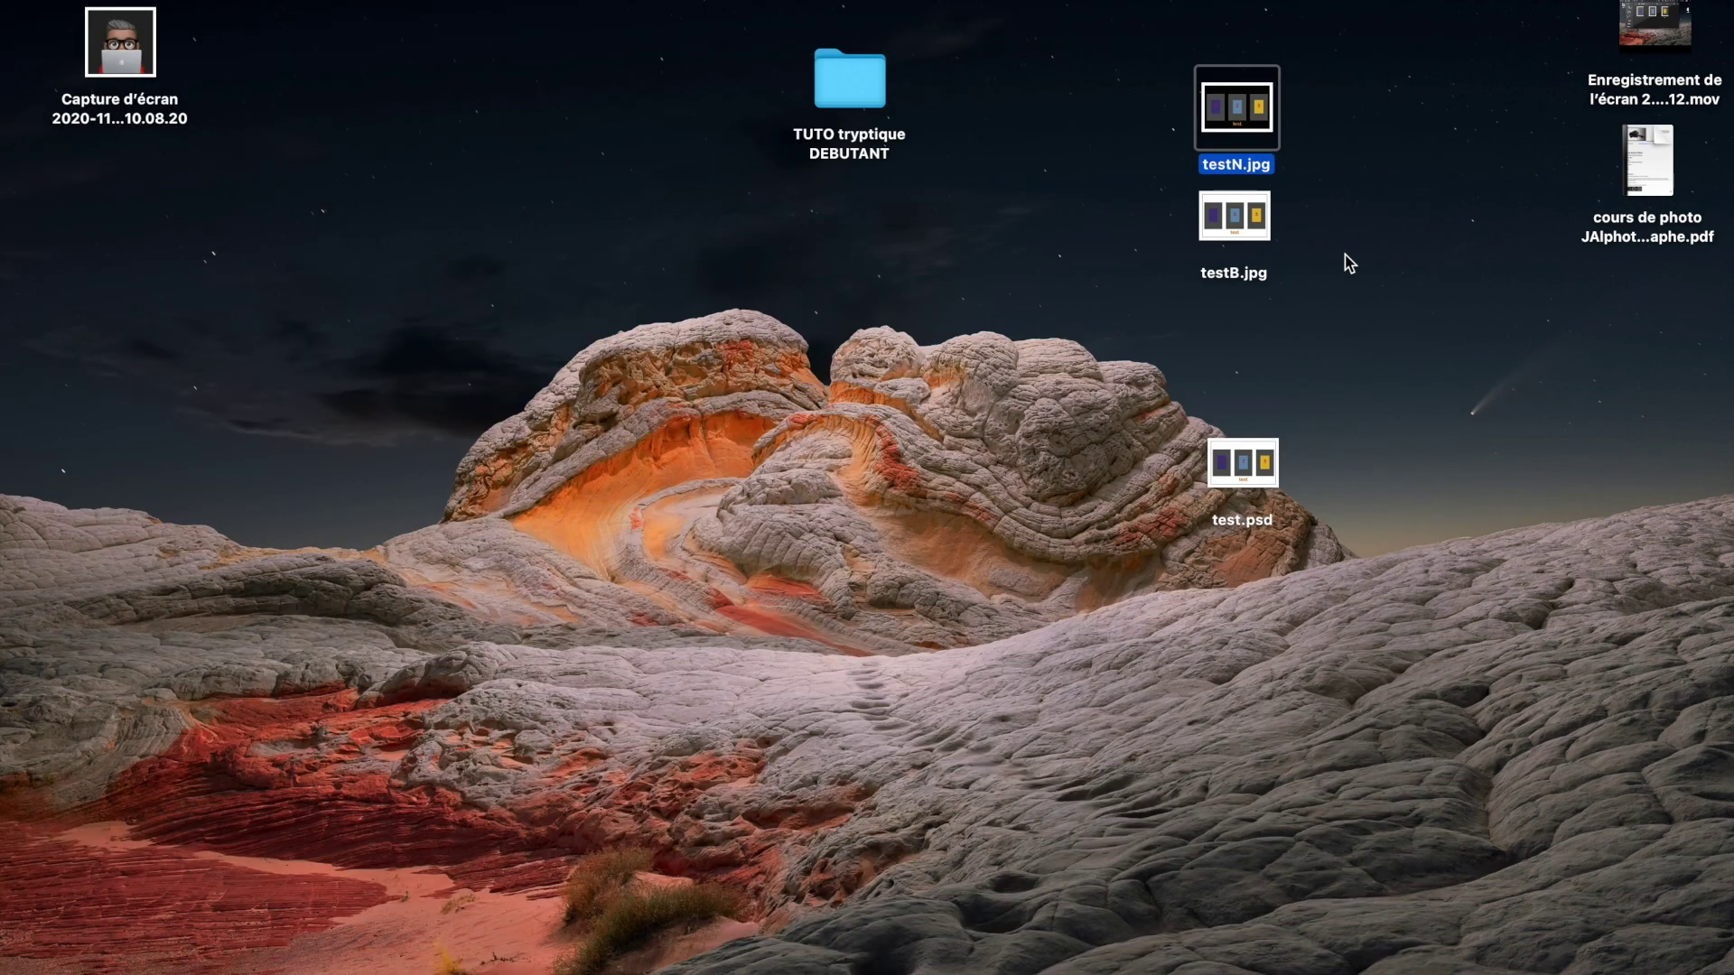
double_click(1245, 235)
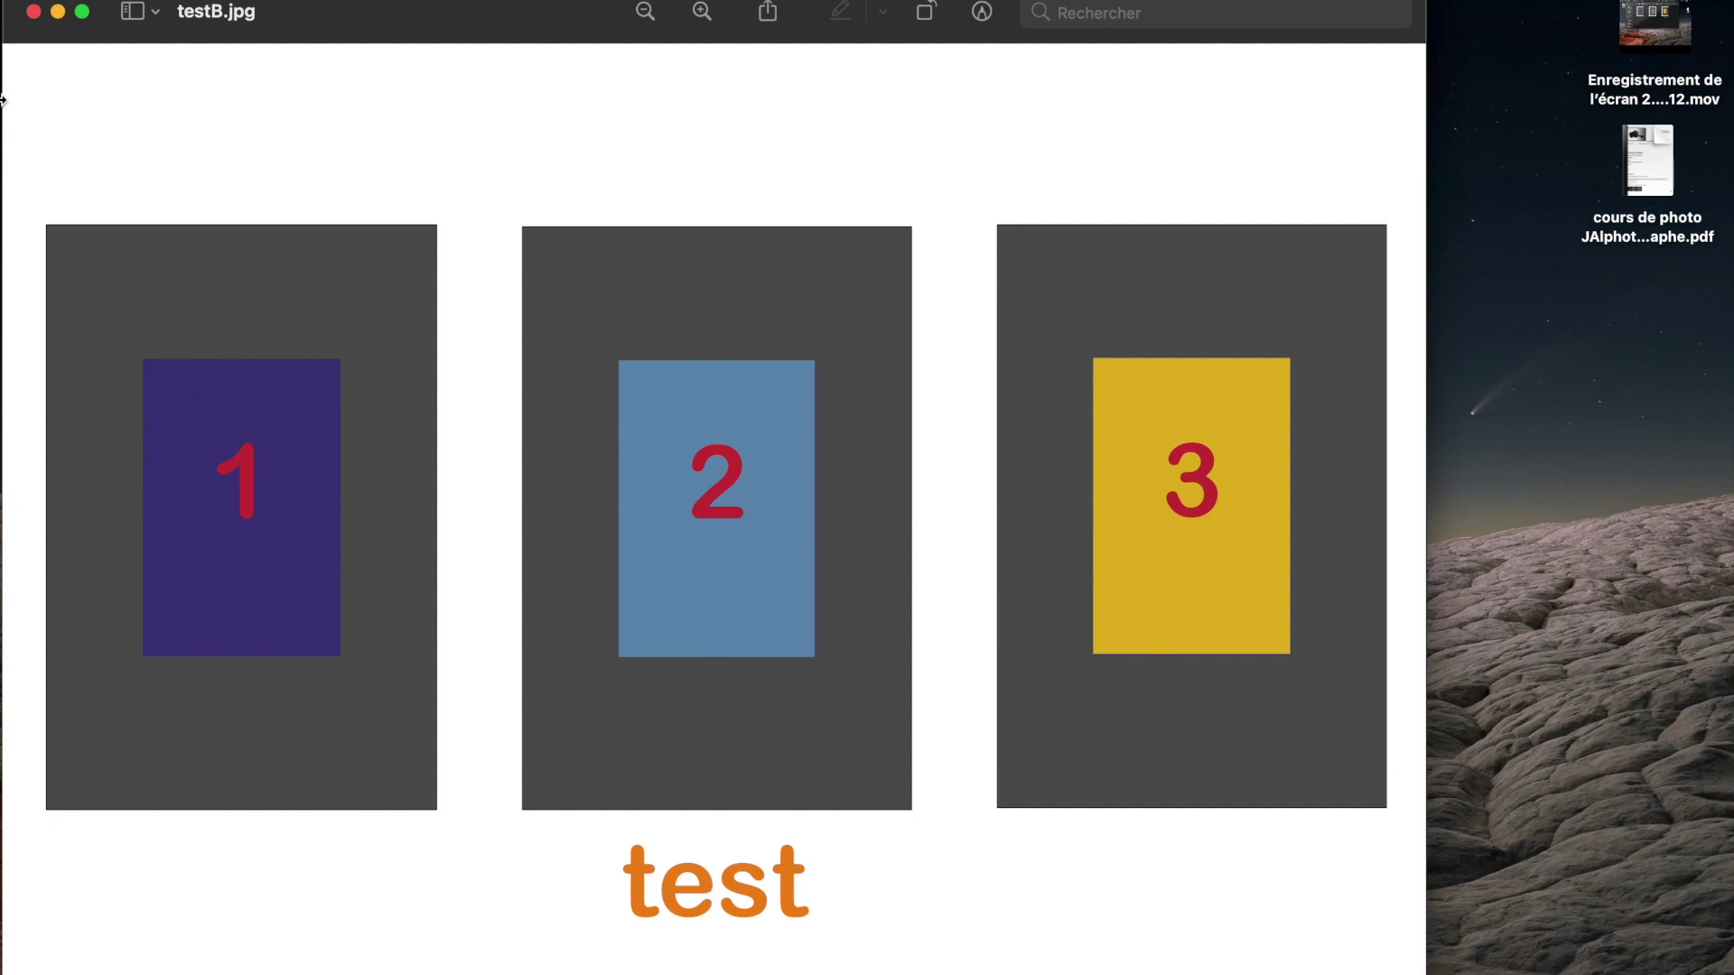
left_click(33, 12)
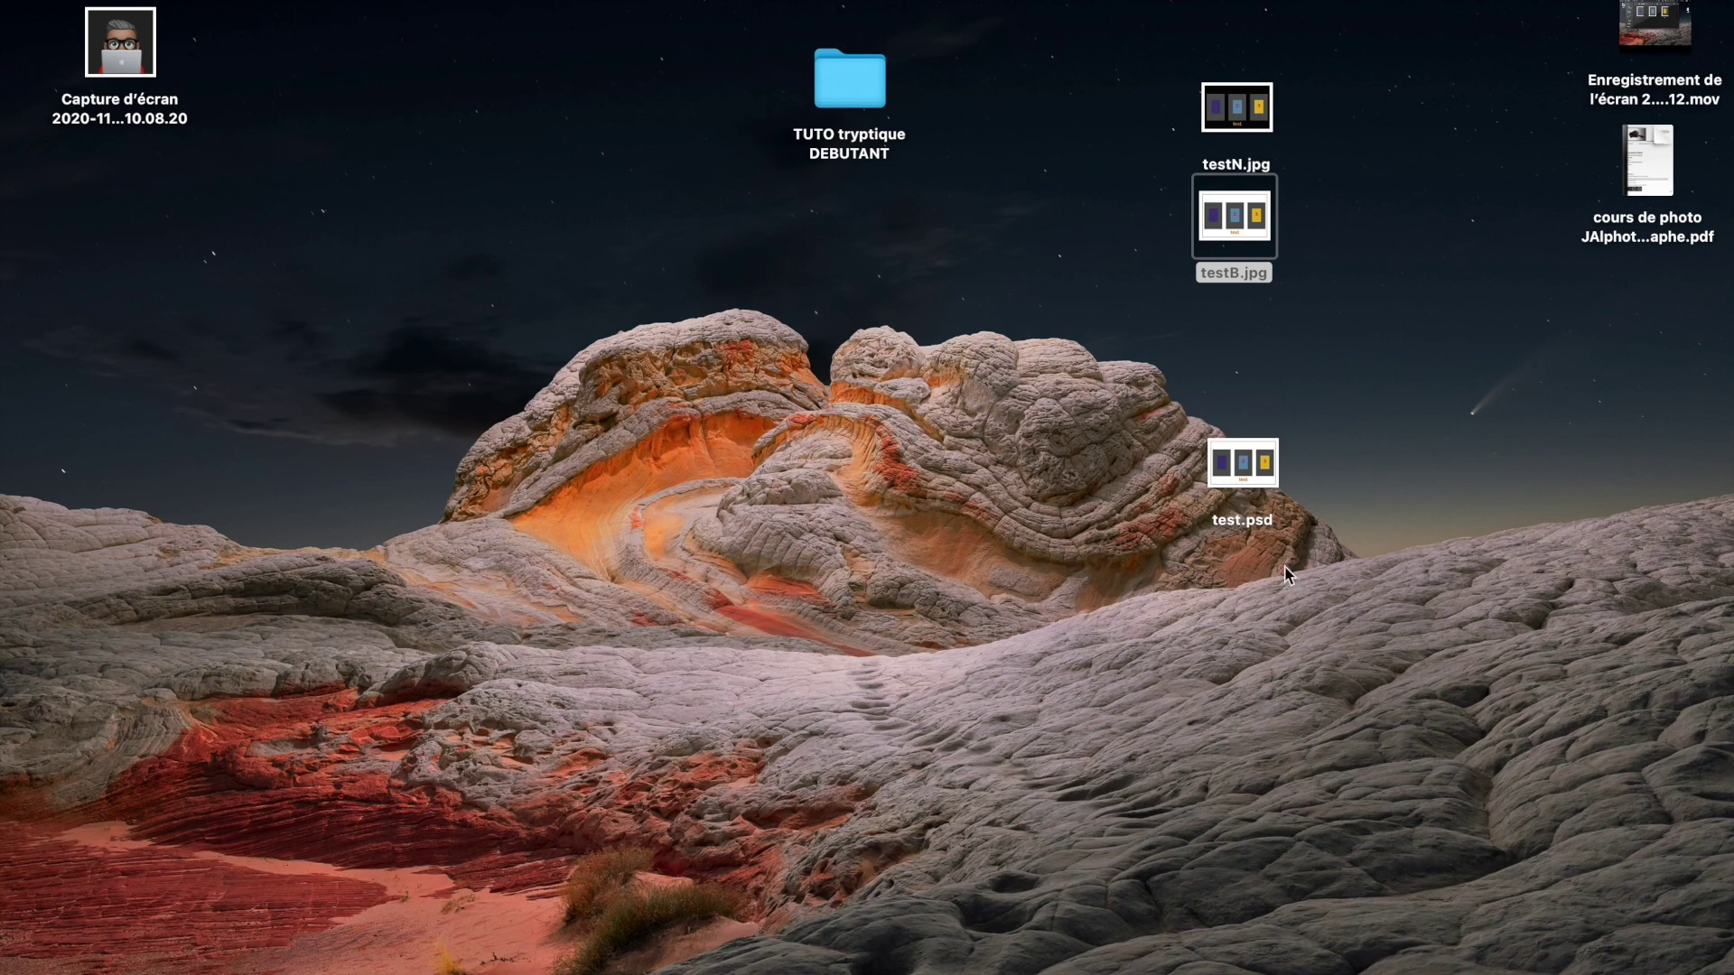
Open test.psd from the desktop in Photoshop, discarding its embedded colour profile.
left_click(1260, 477)
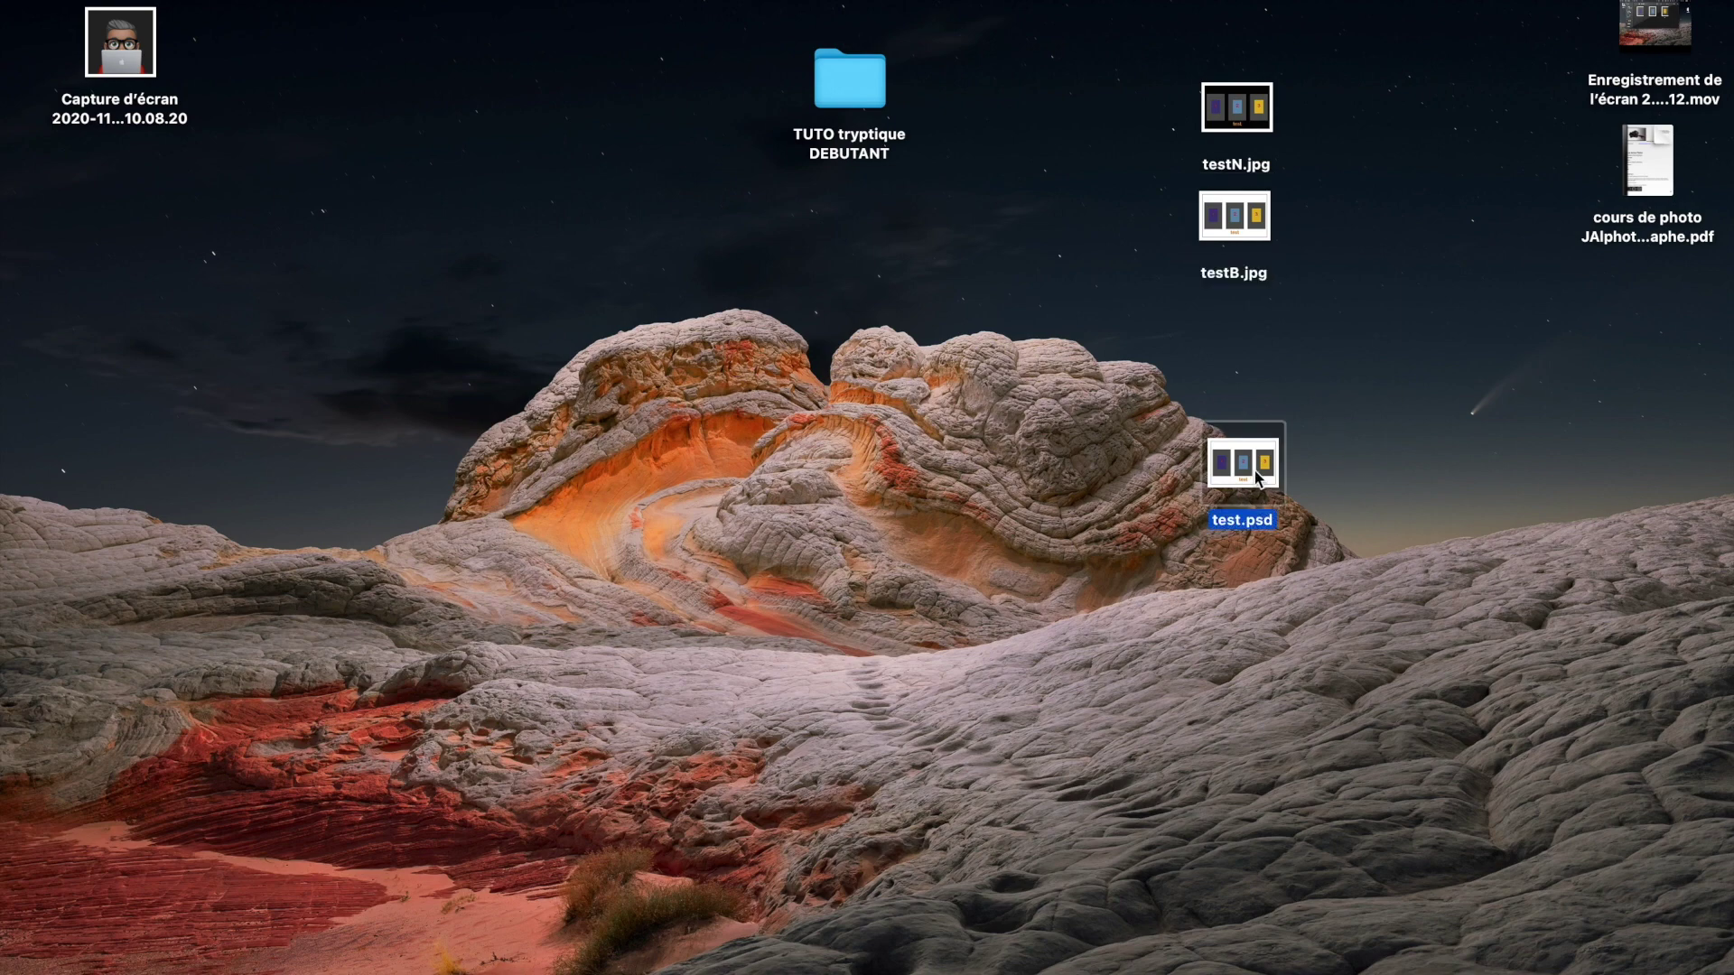
double_click(1257, 477)
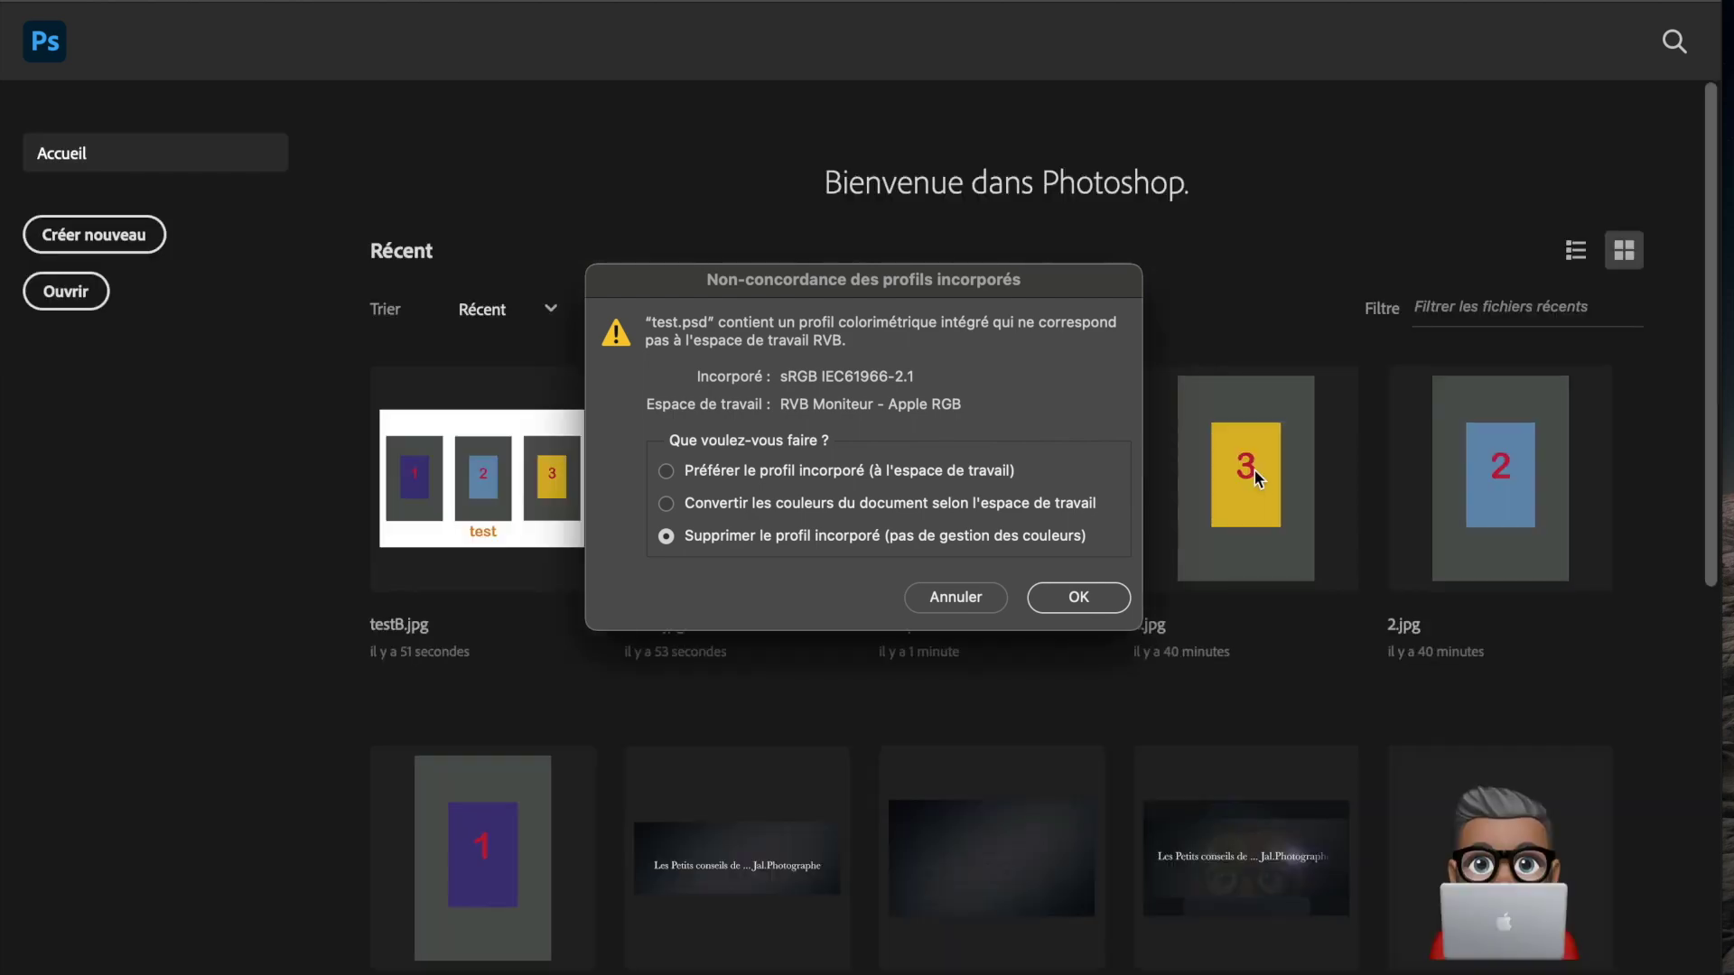
left_click(1075, 591)
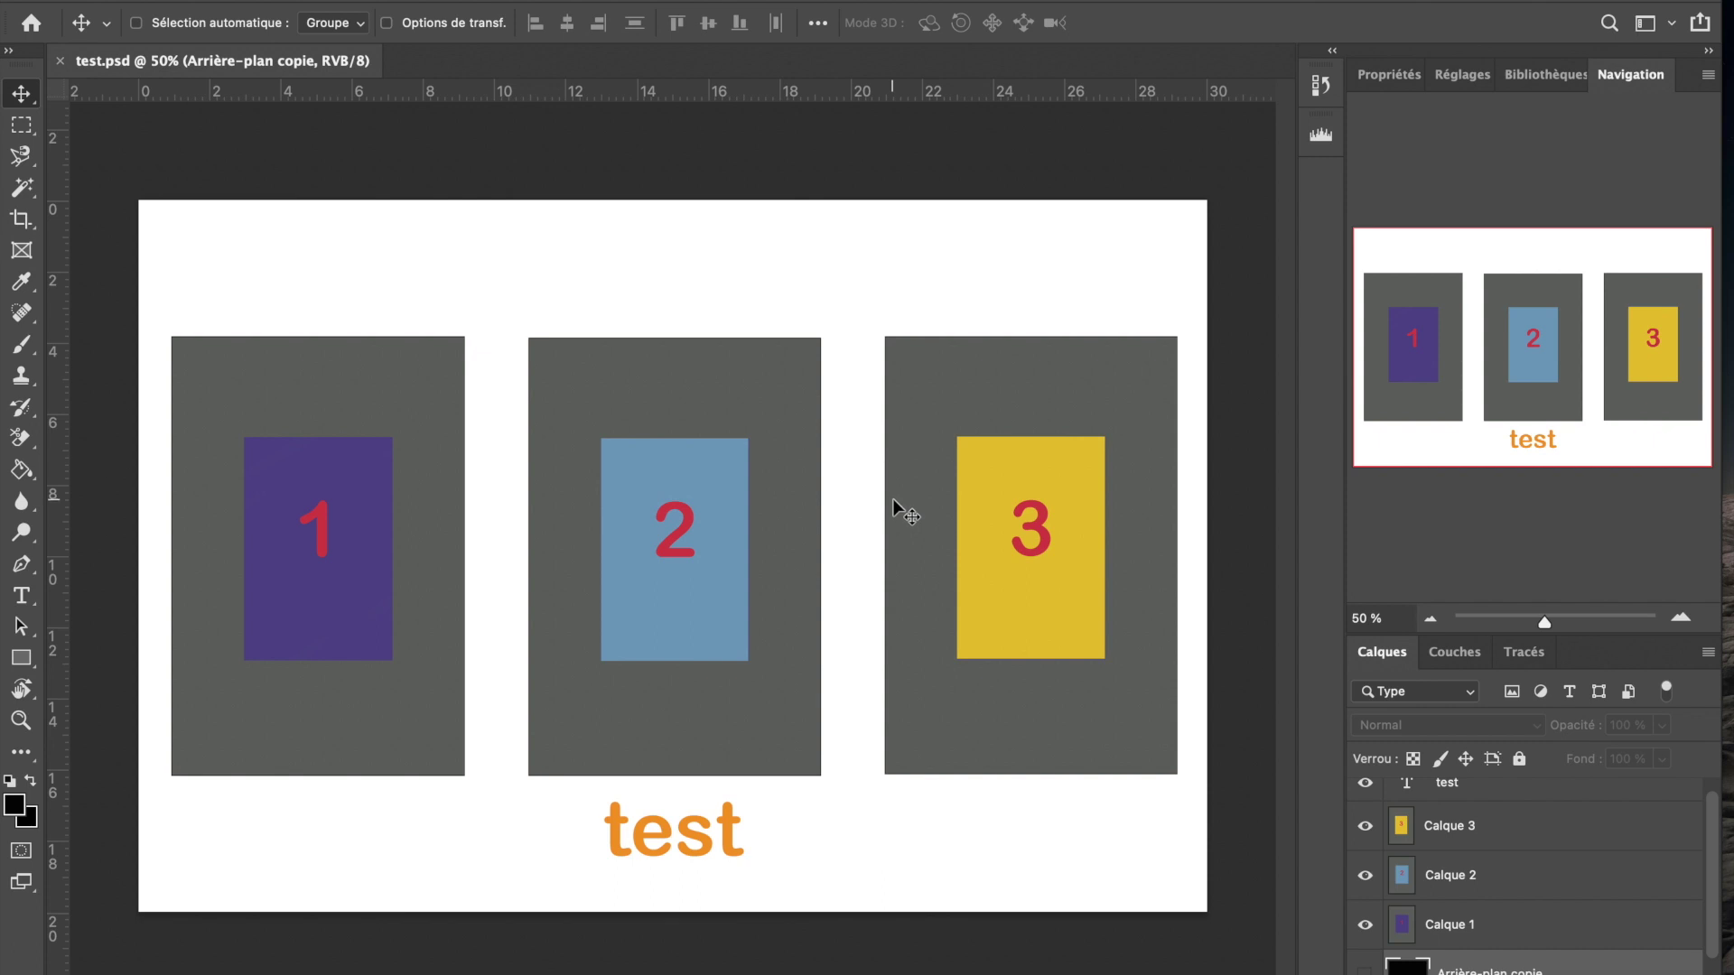
Swap the two outer images, moving Calque 3 to the first position and Calque 1 to the third.
scroll(1547, 891, "down", 1)
scroll(1548, 890, "up", 2)
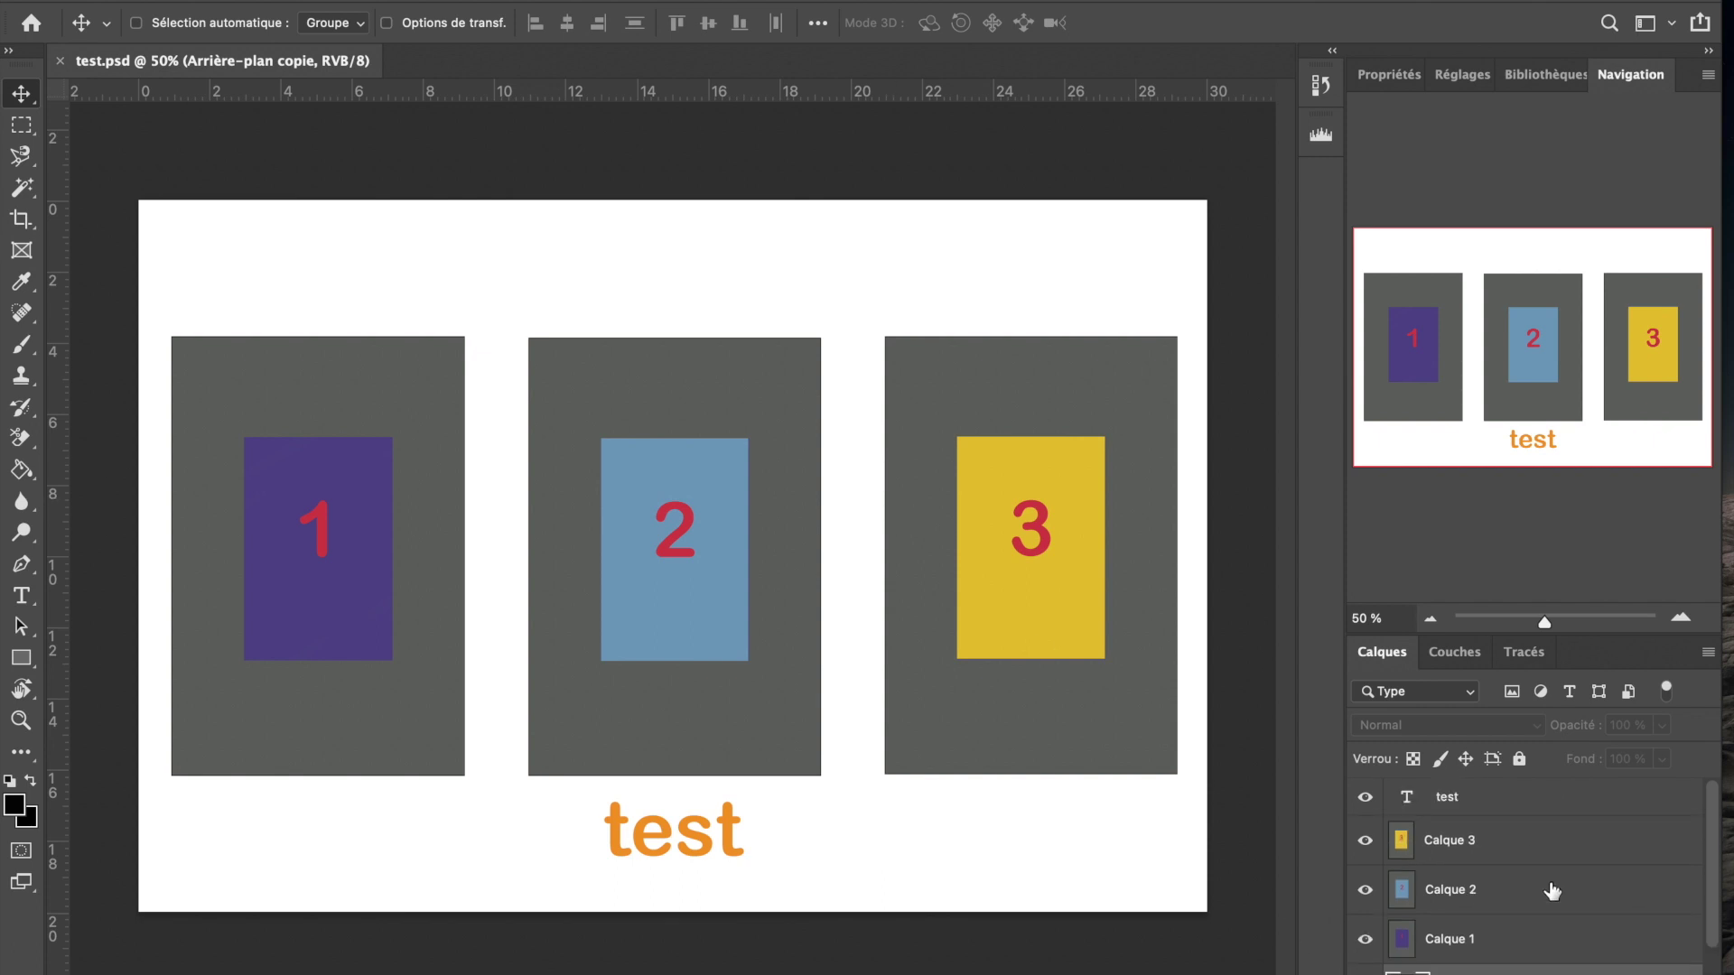
left_click(1490, 838)
left_click_drag(1100, 536, 387, 542)
left_click(1515, 935)
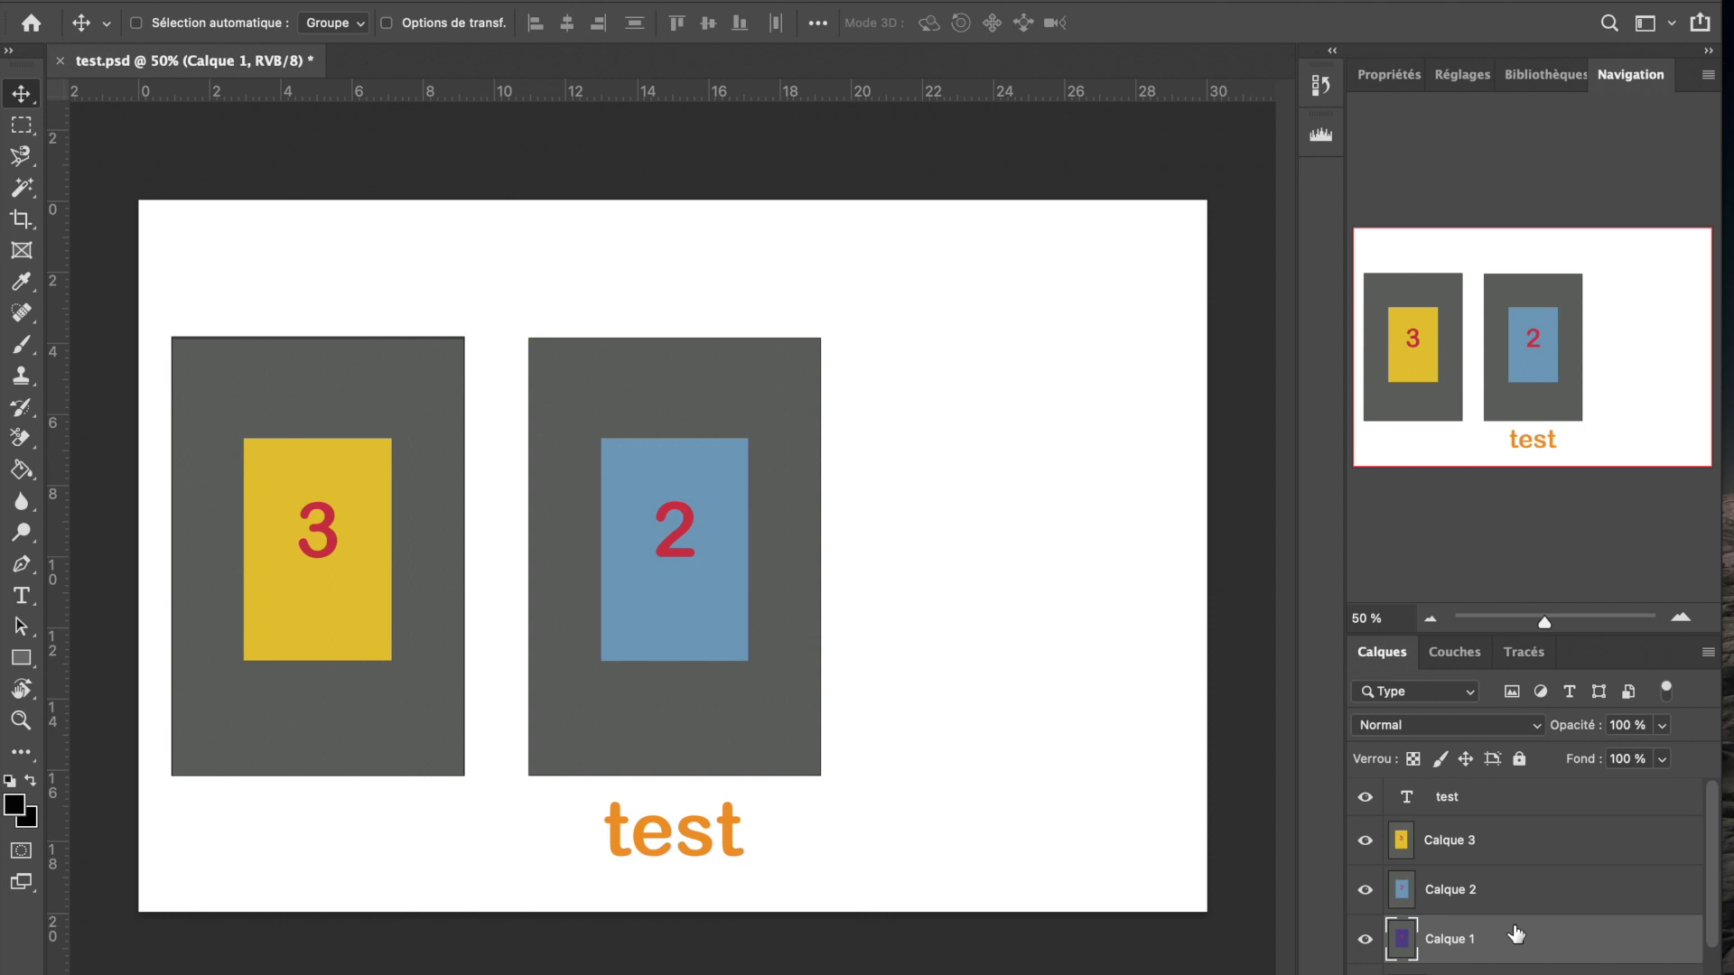
left_click_drag(352, 394, 1058, 389)
Hide the test text layer.
scroll(1561, 924, "down", 2)
scroll(1539, 894, "up", 2)
left_click(1367, 796)
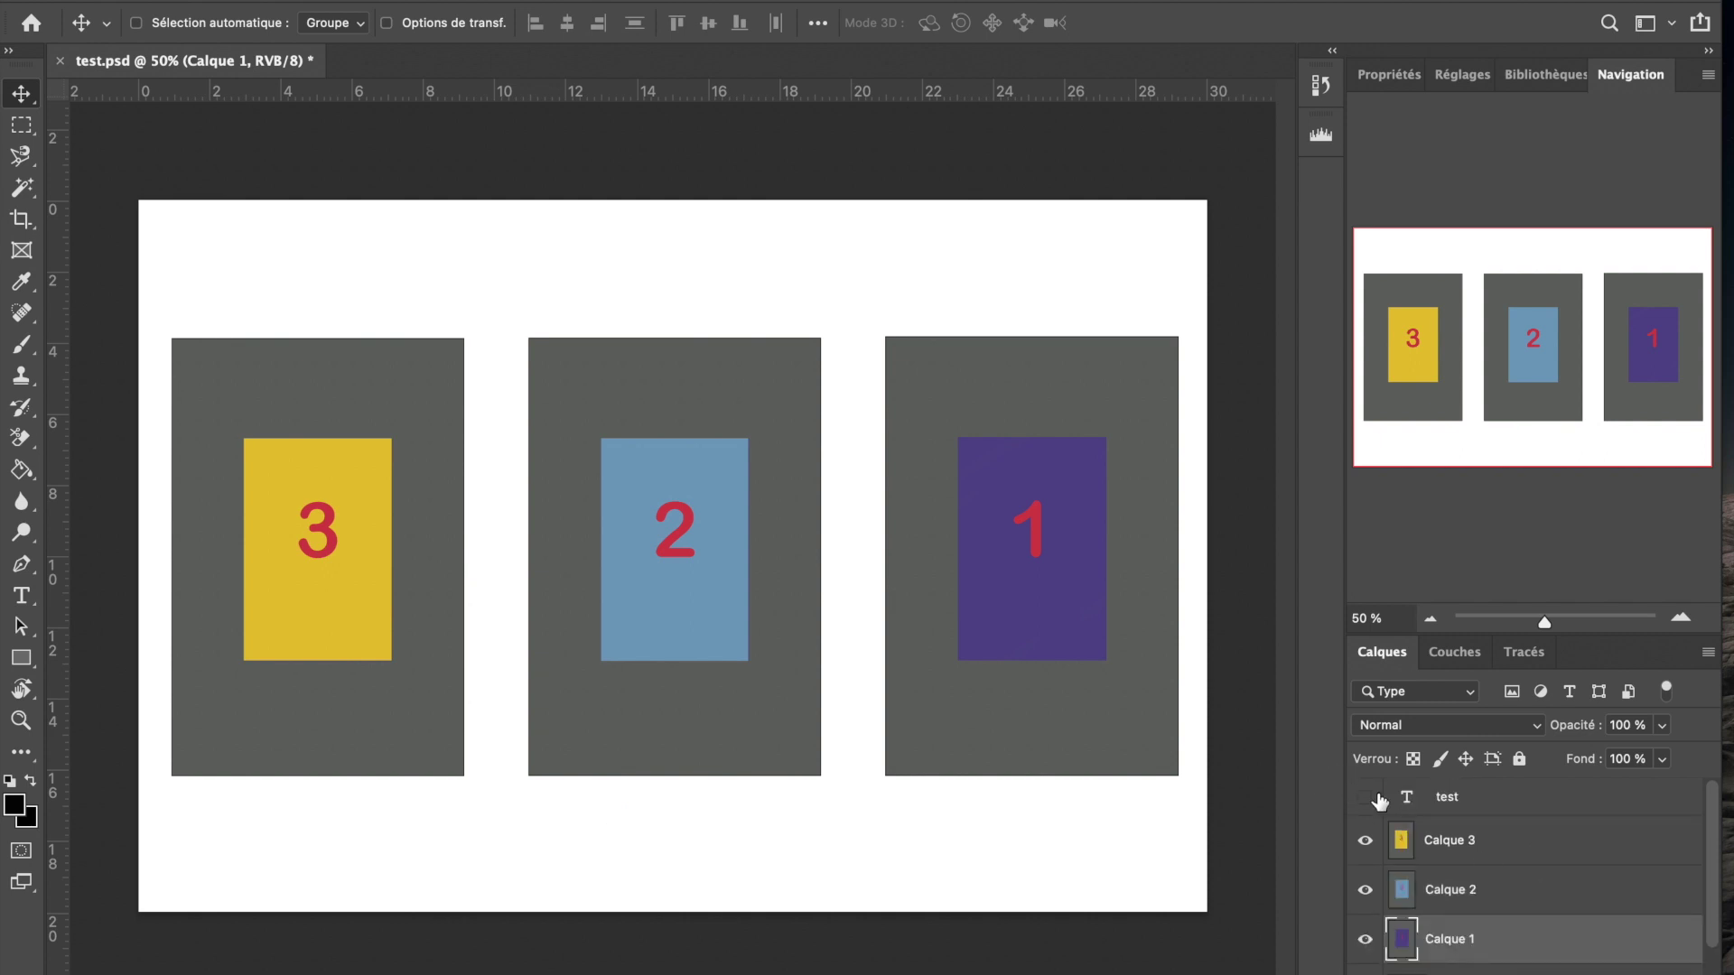
Save the rearranged triptych to Bureau as testfinal in JPEG format at maximum quality 12 with the progressive optimised option.
left_click(188, 0)
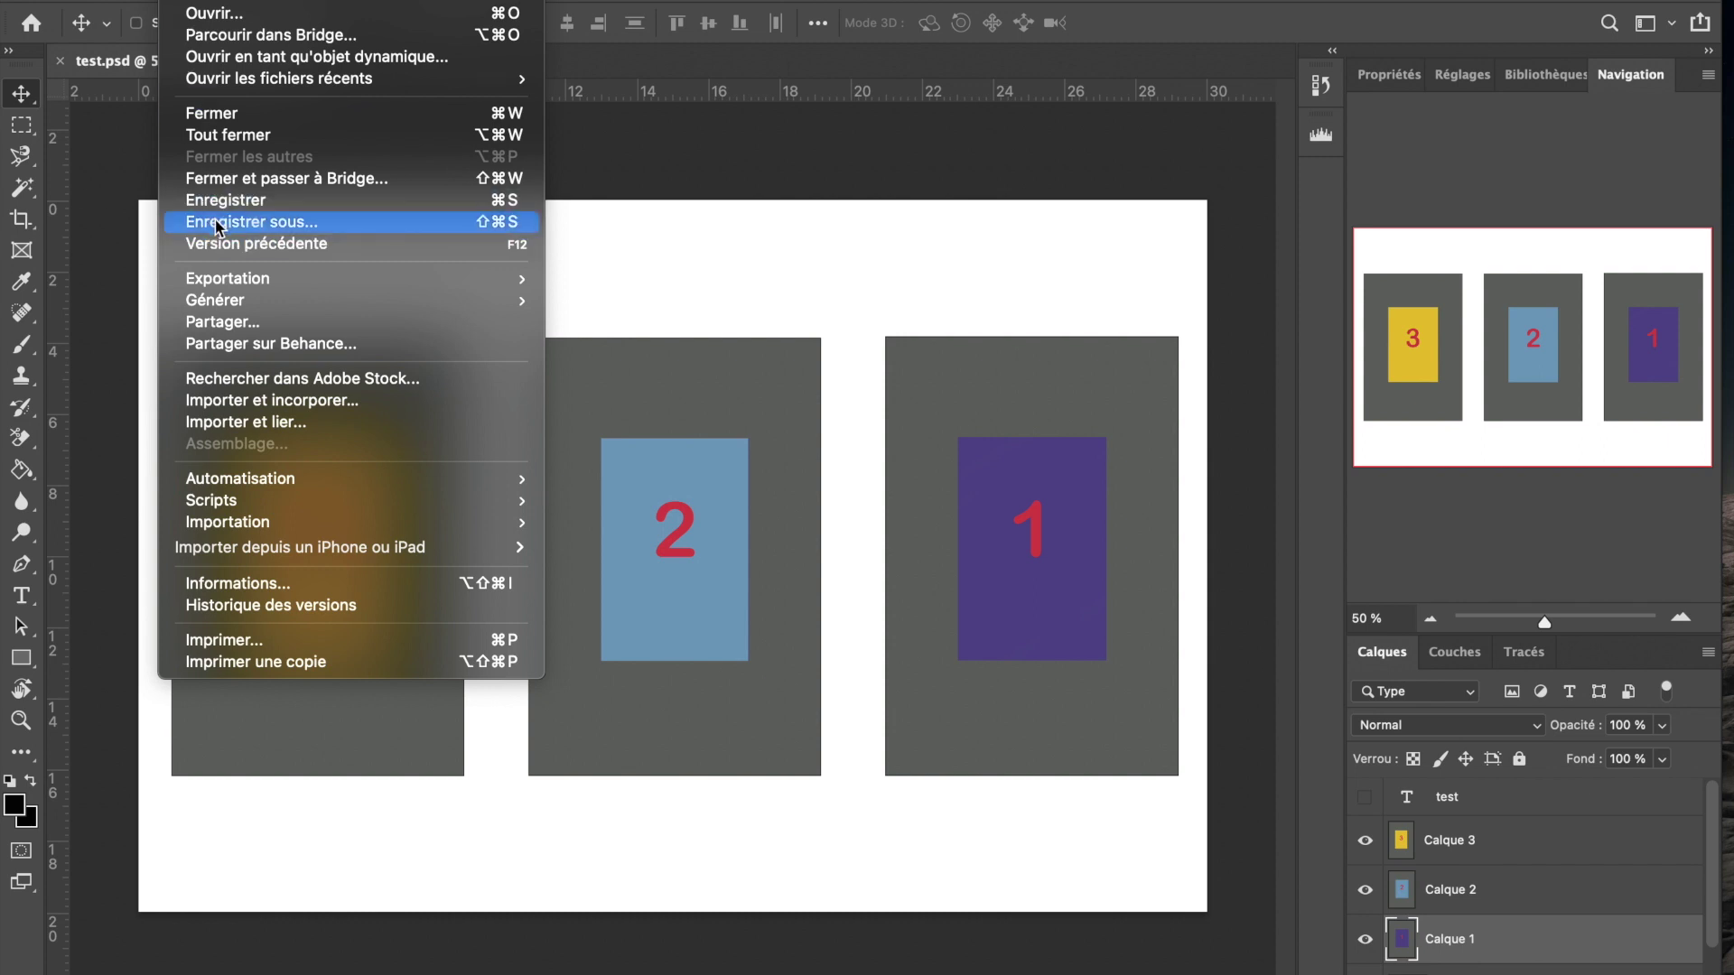
left_click(398, 224)
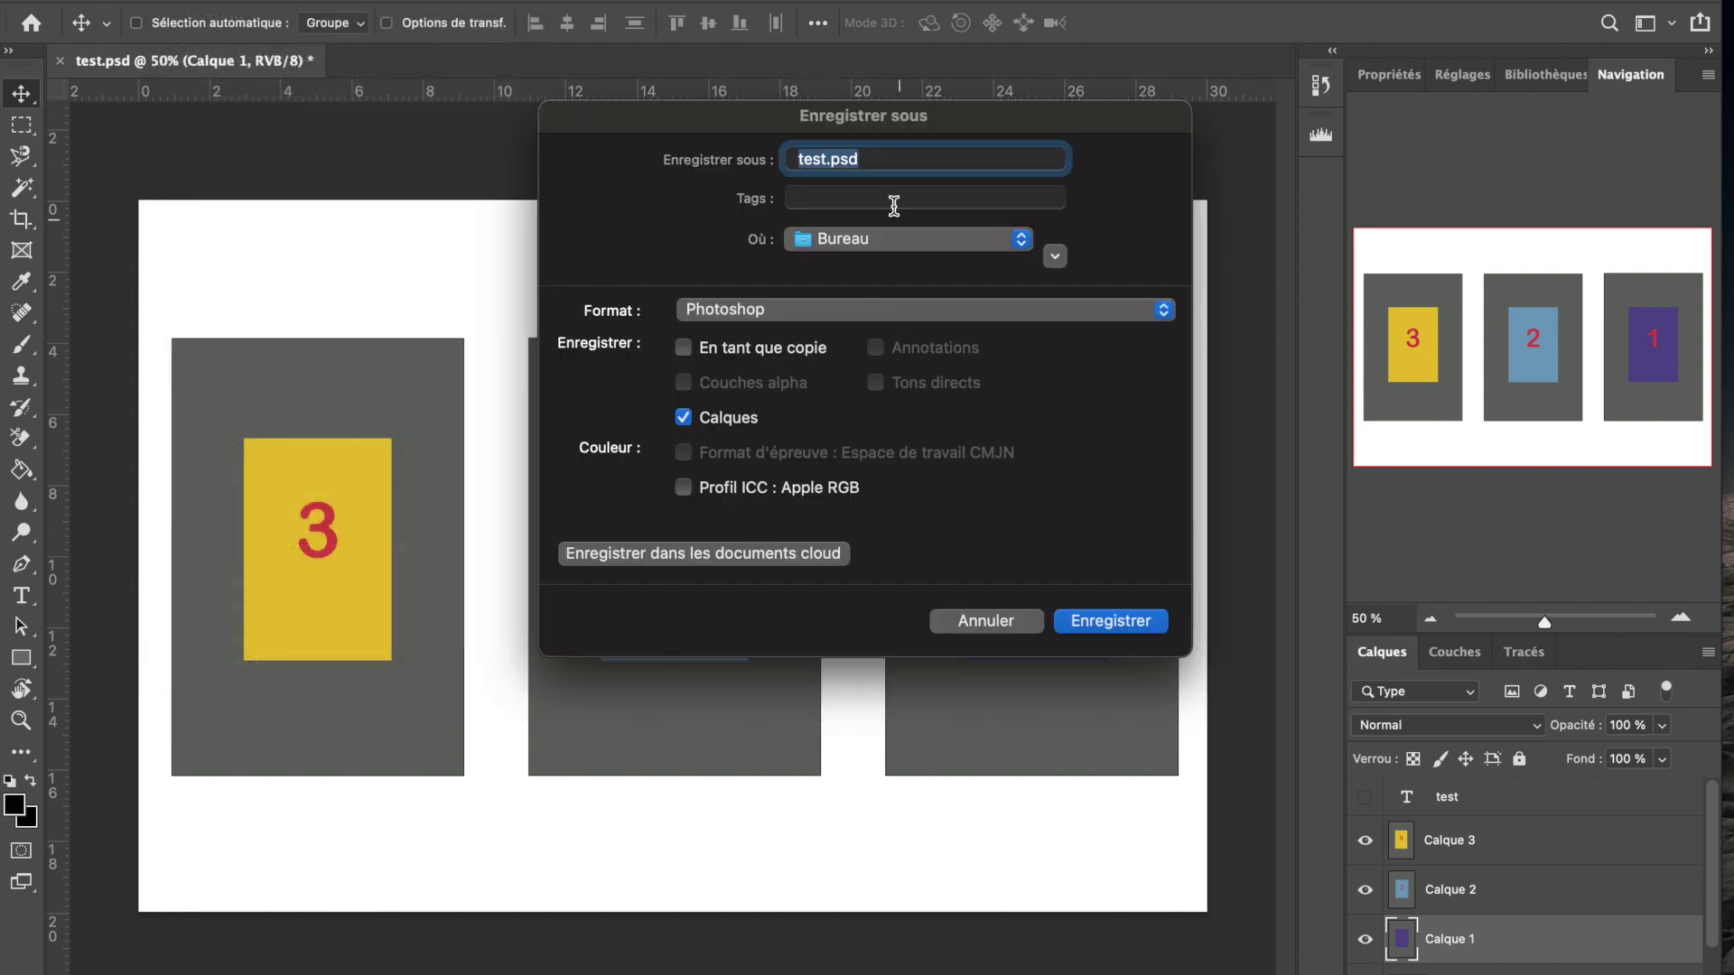
left_click(821, 158)
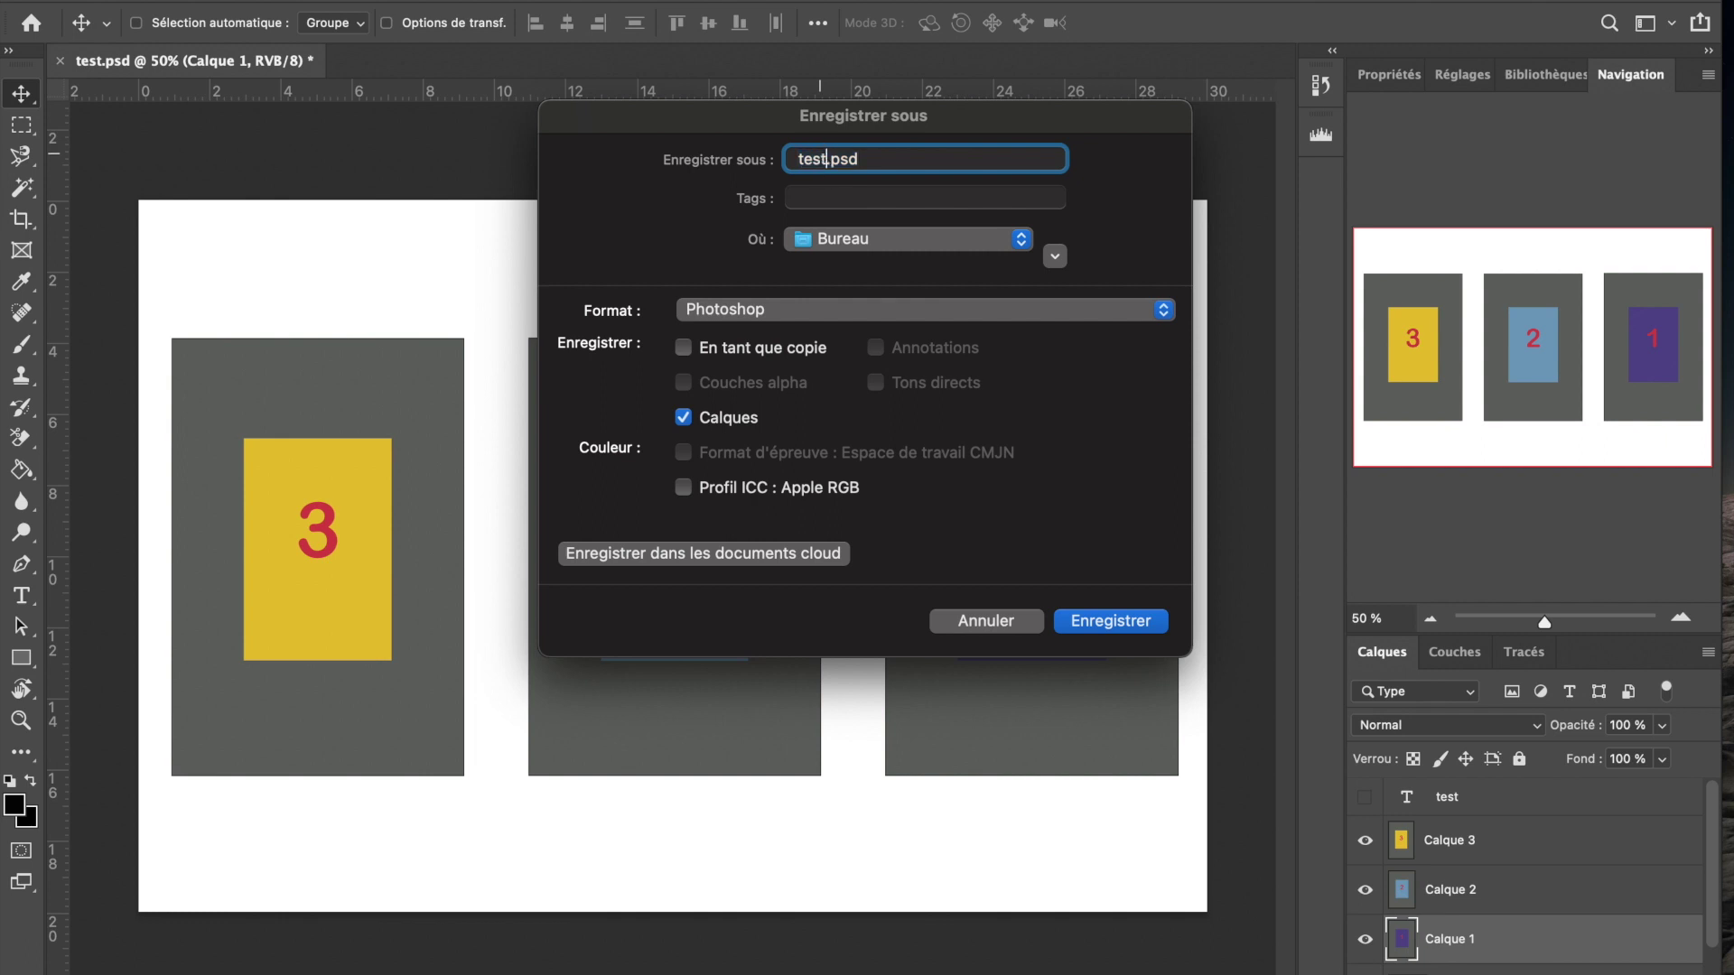
type("final")
left_click(828, 311)
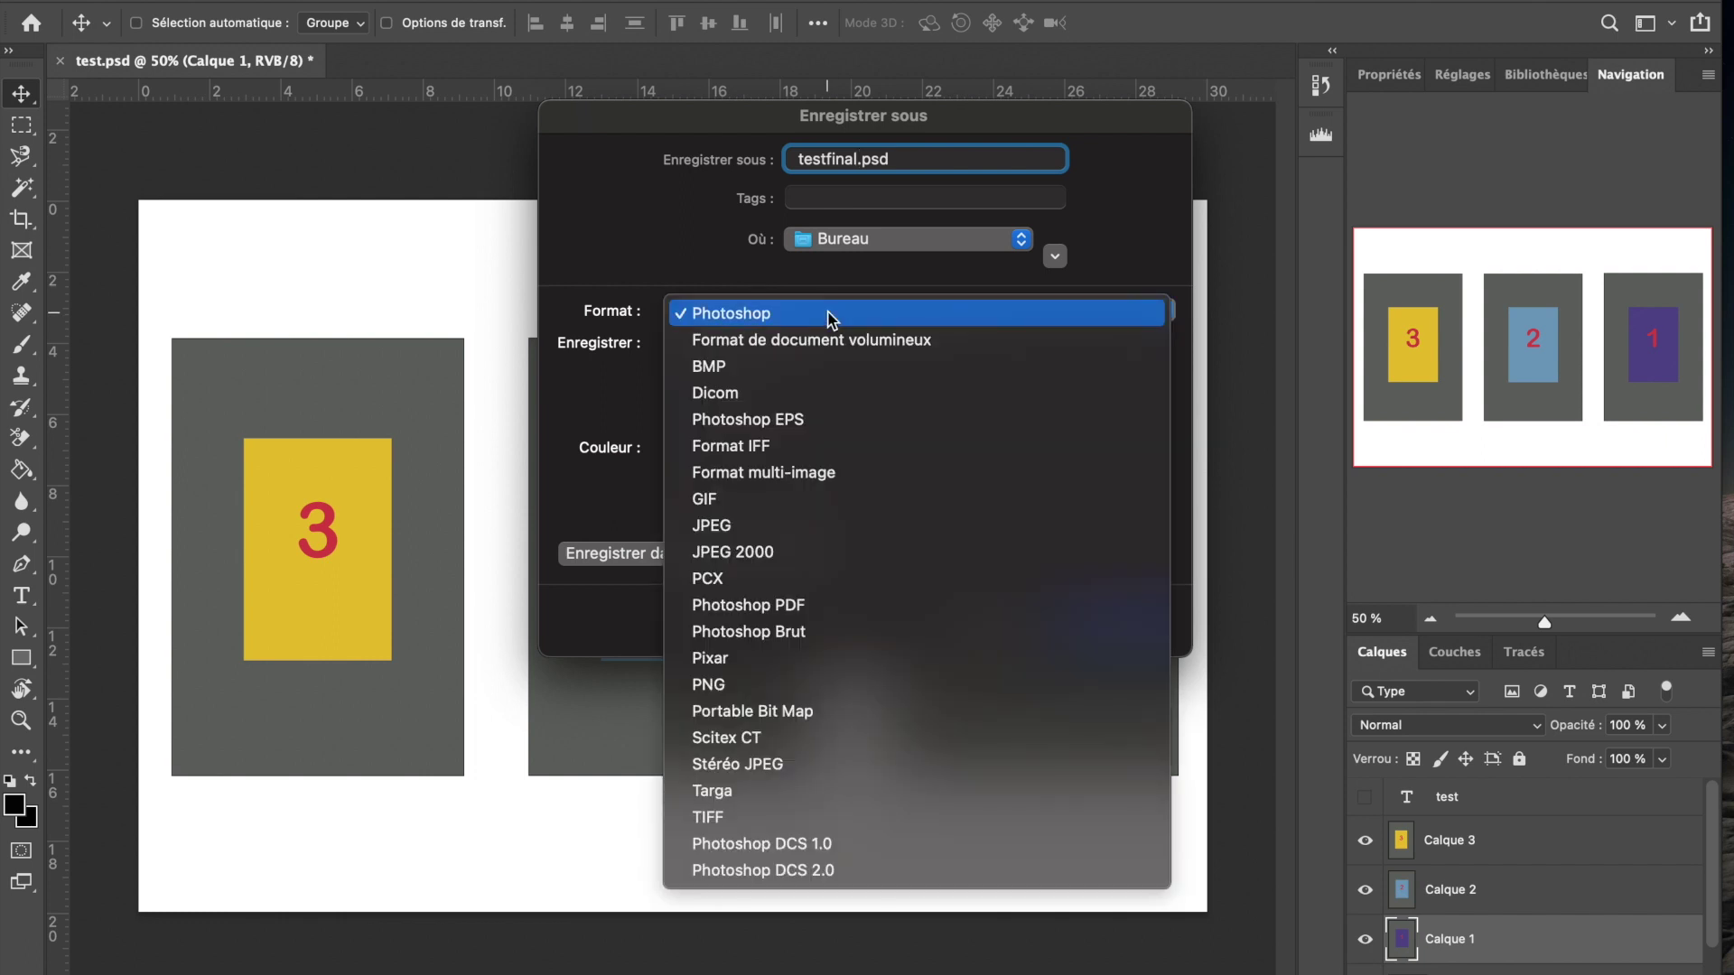
left_click(782, 521)
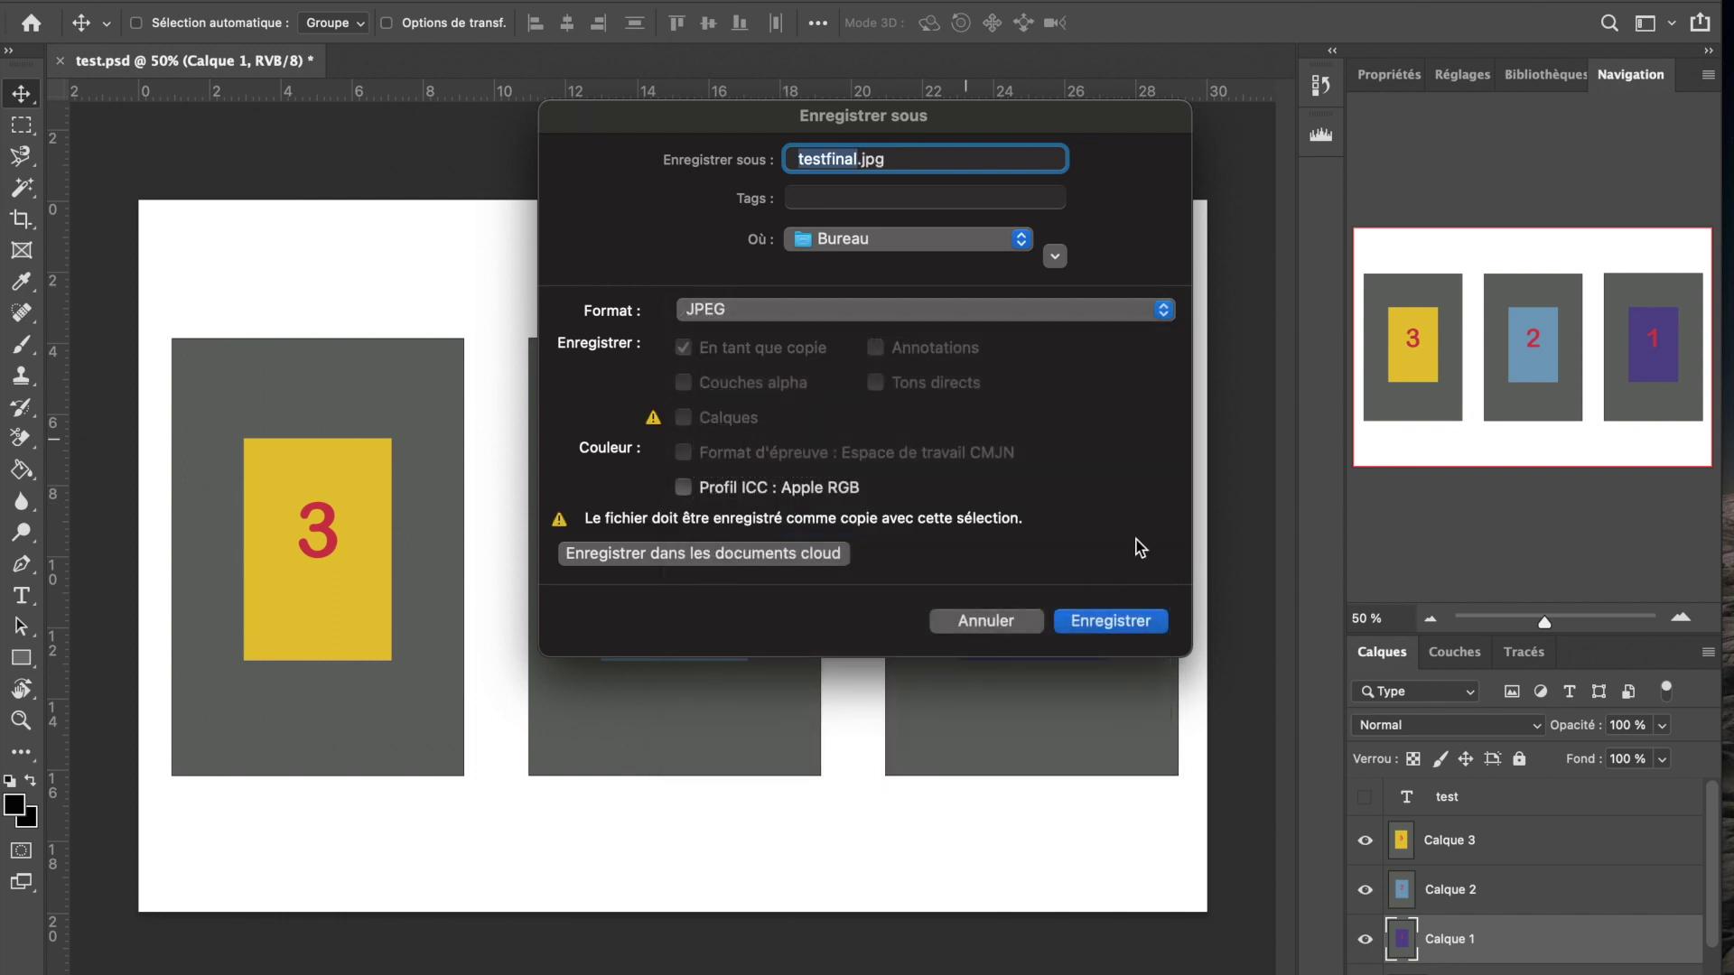
left_click(1112, 621)
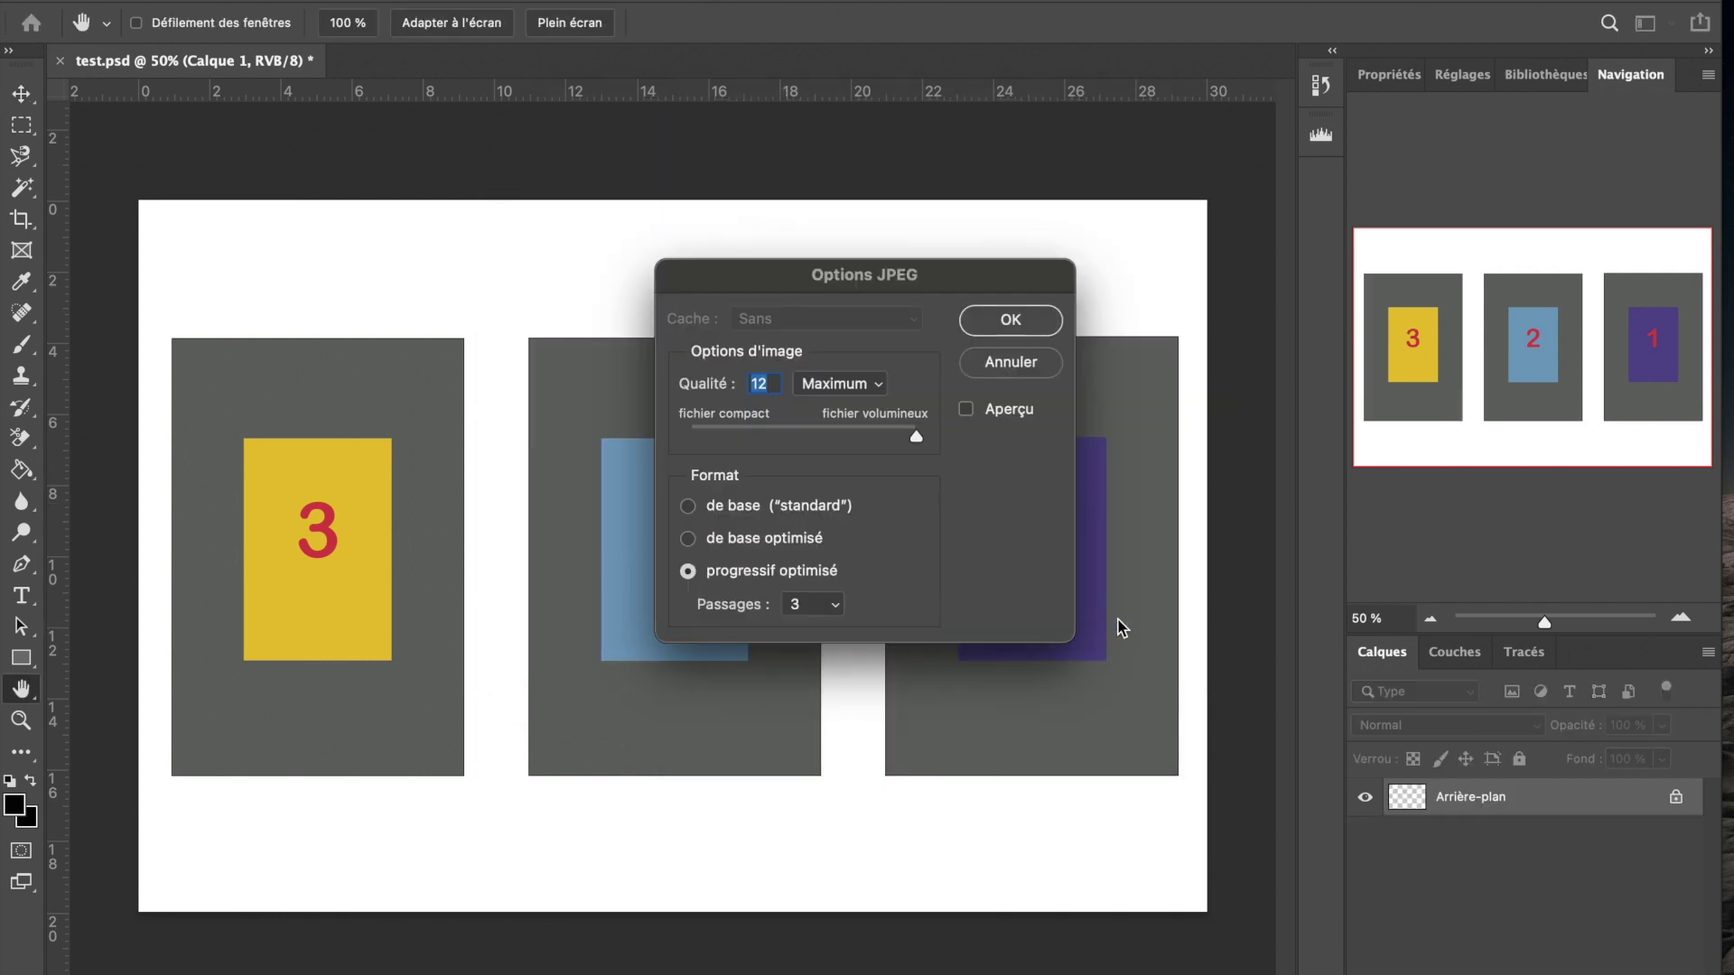
left_click(1008, 320)
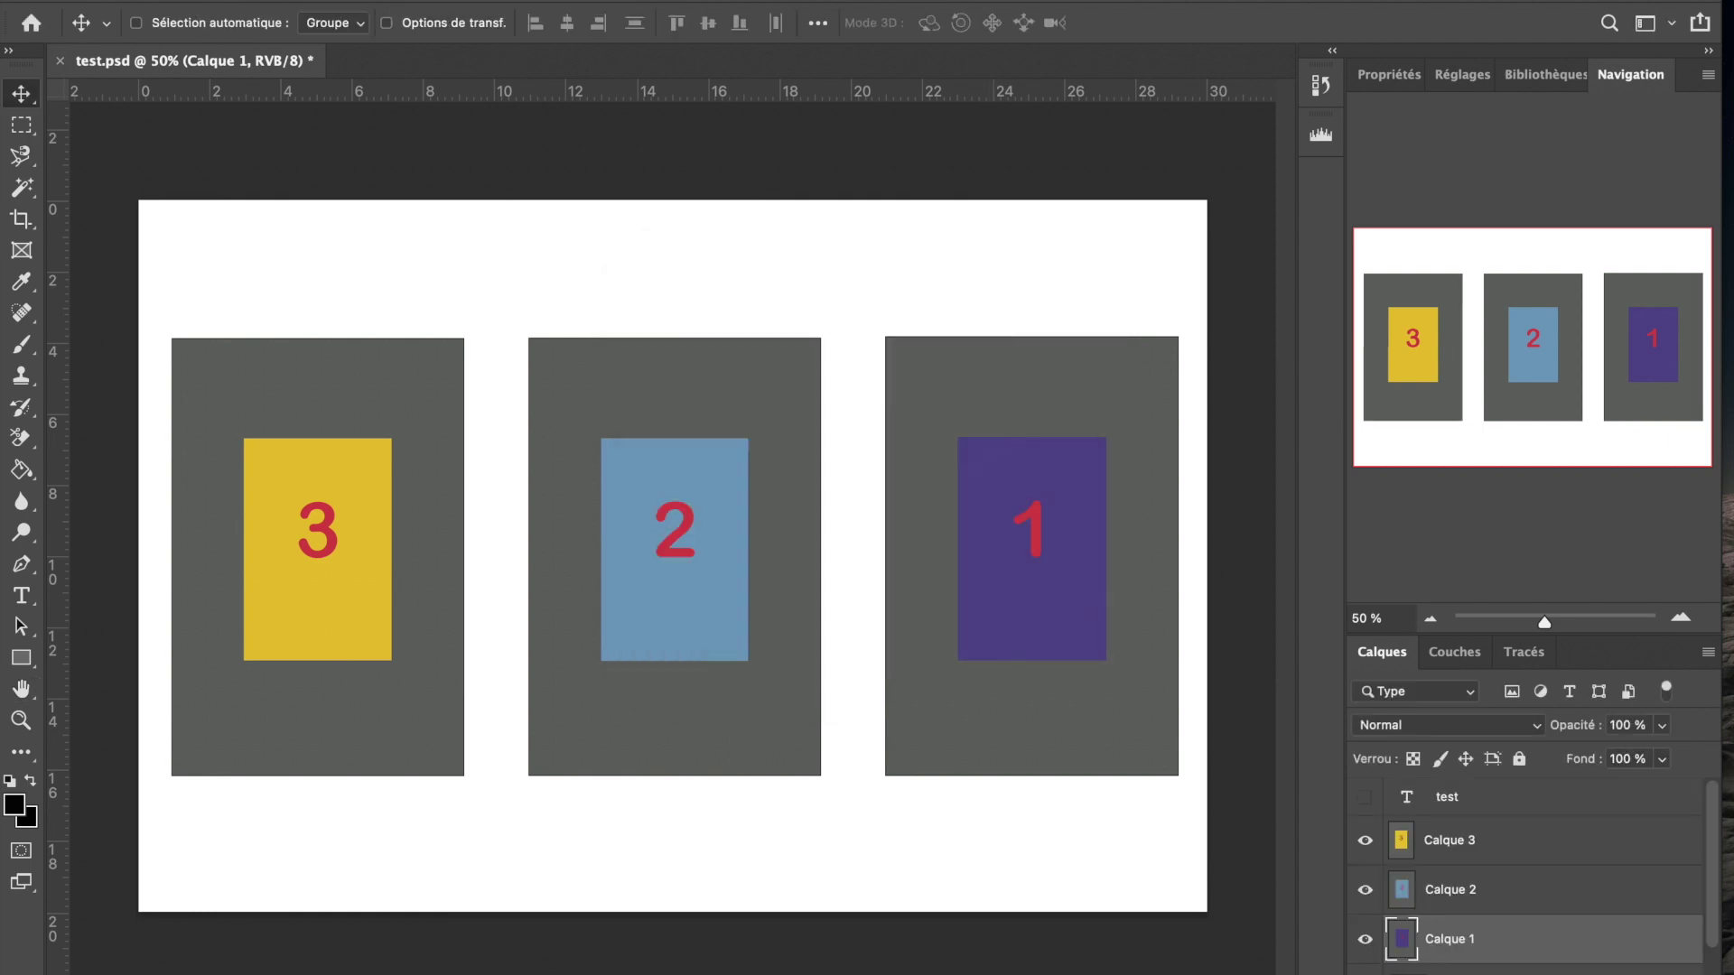
Quit Photoshop without saving the changes to test.psd.
left_click(99, 2)
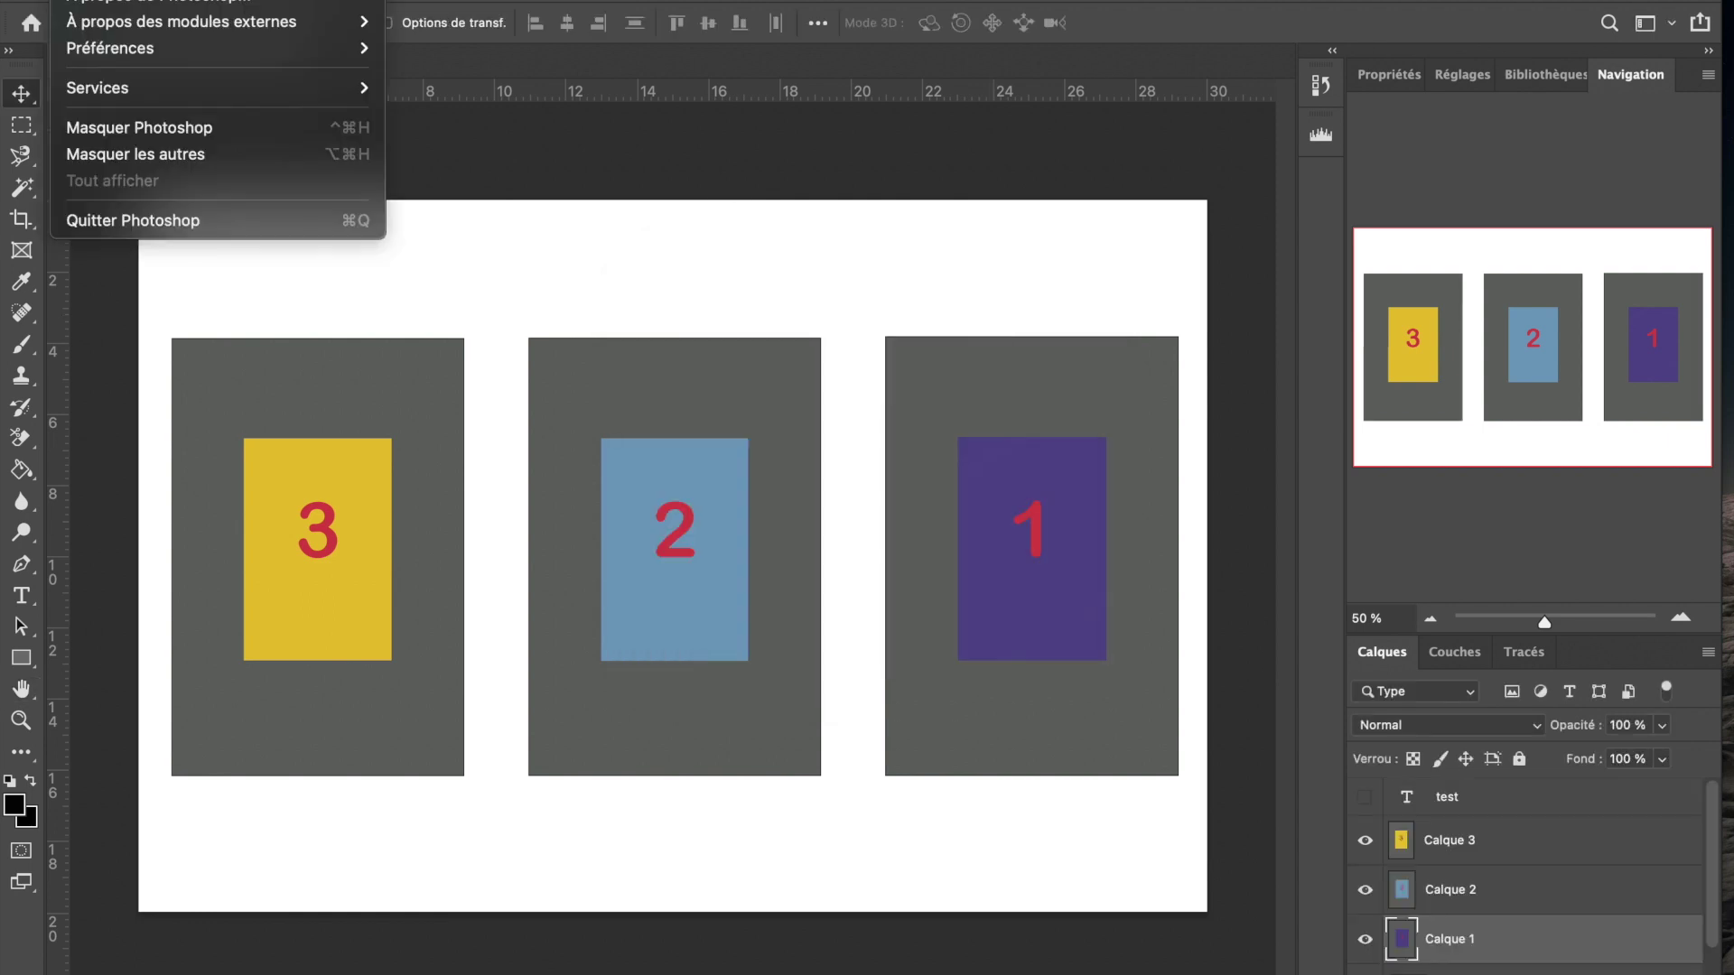
left_click(132, 221)
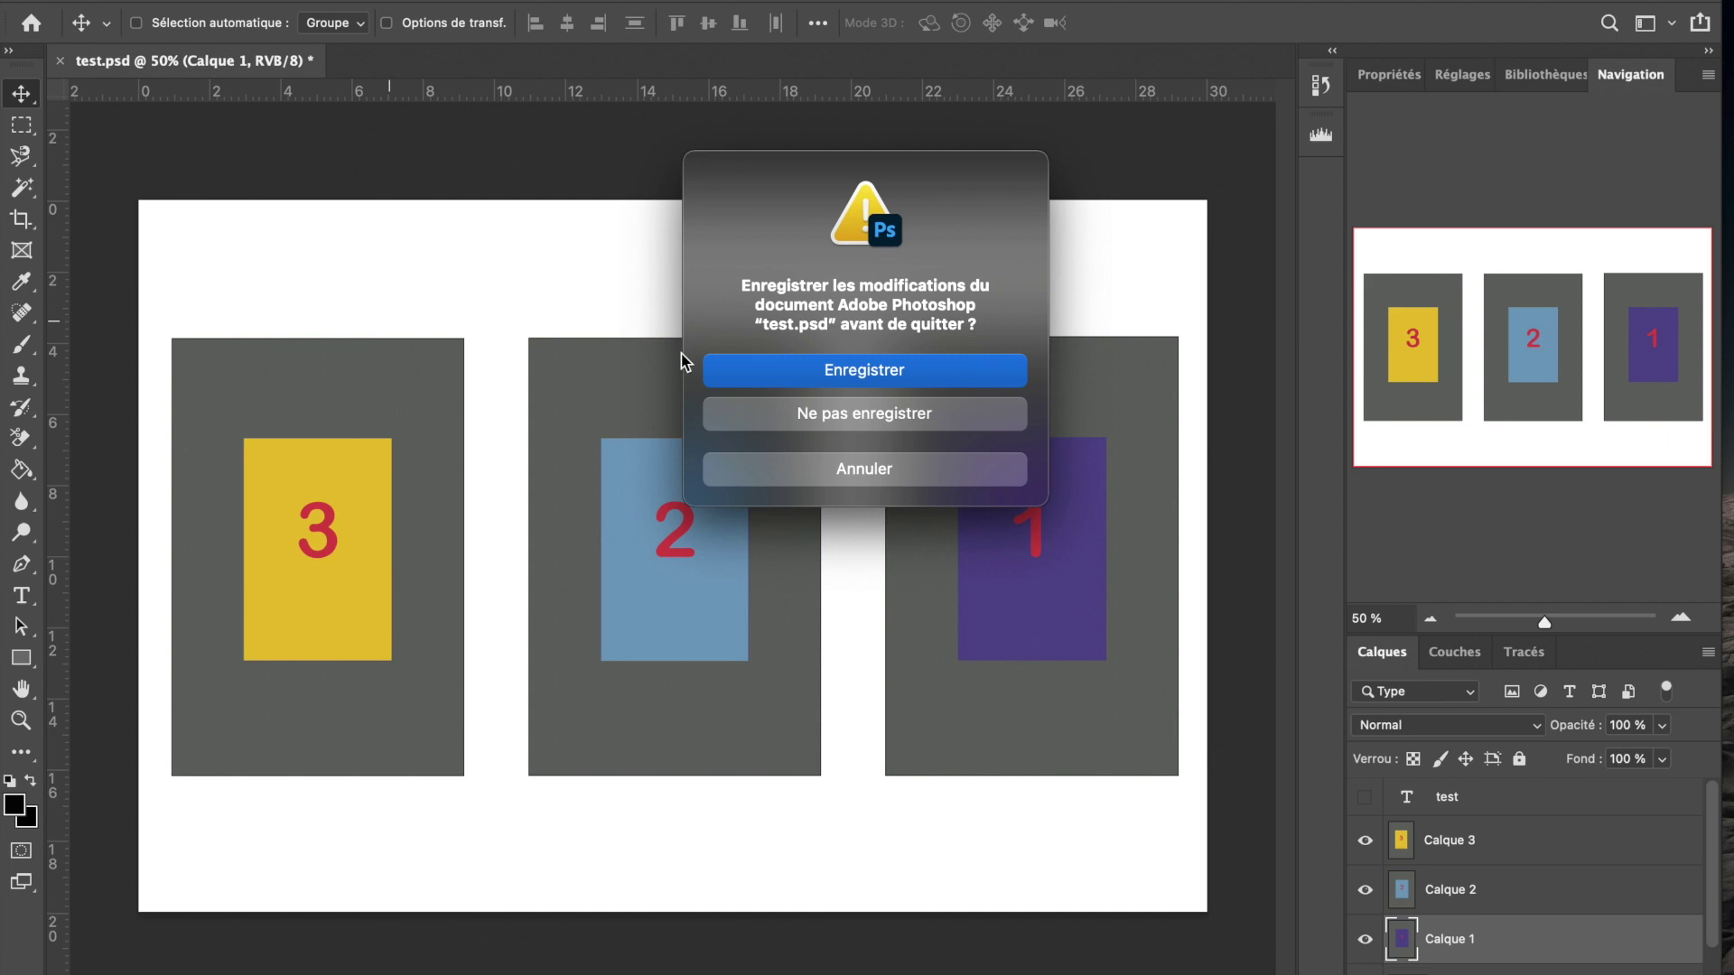
left_click(813, 415)
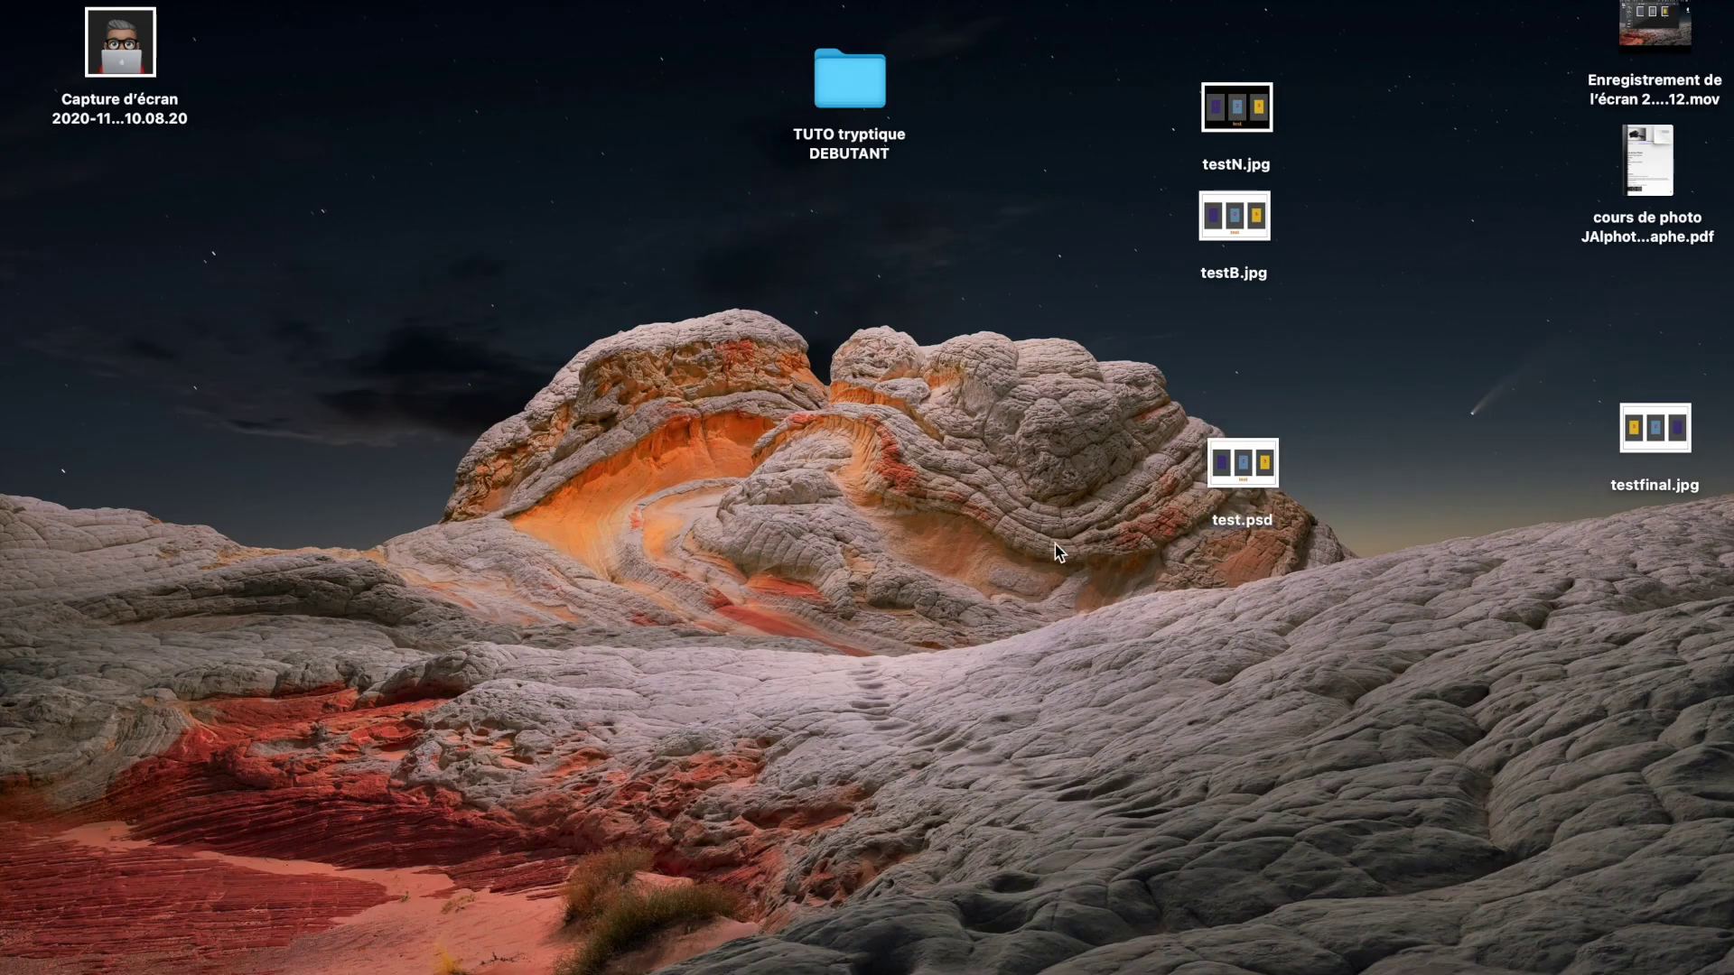
Move testfinal.jpg beside testB.jpg on the desktop, view it in the default image viewer and close it.
left_click_drag(1654, 427, 1068, 264)
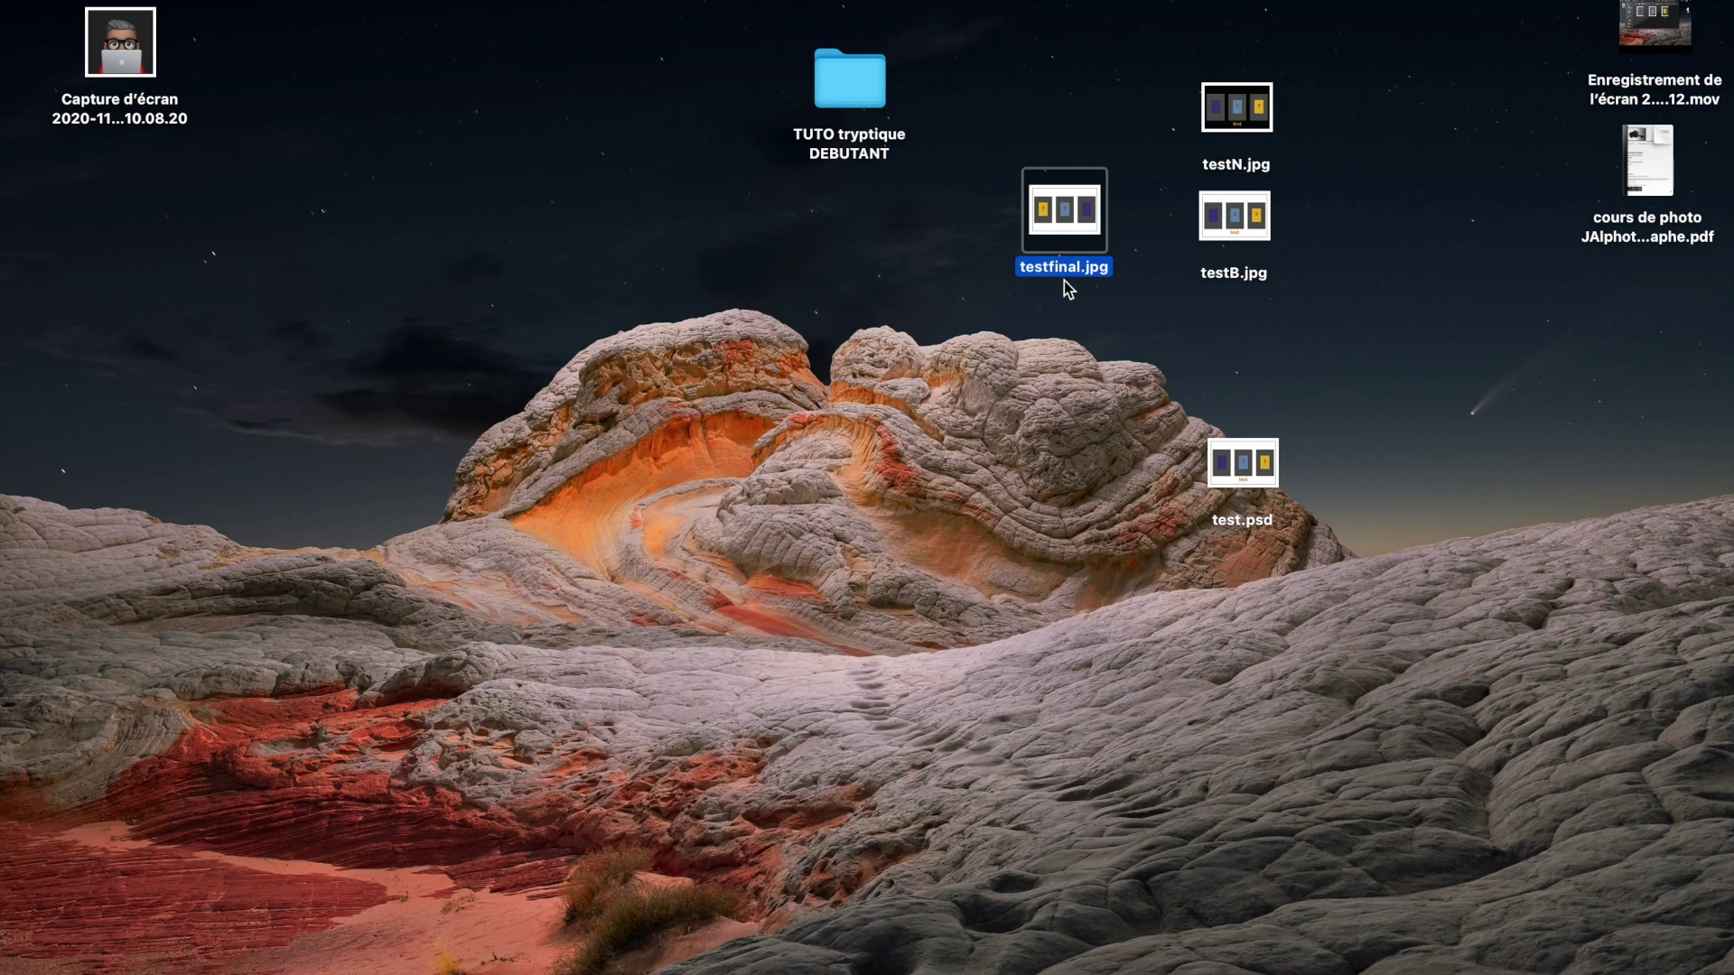
double_click(1067, 213)
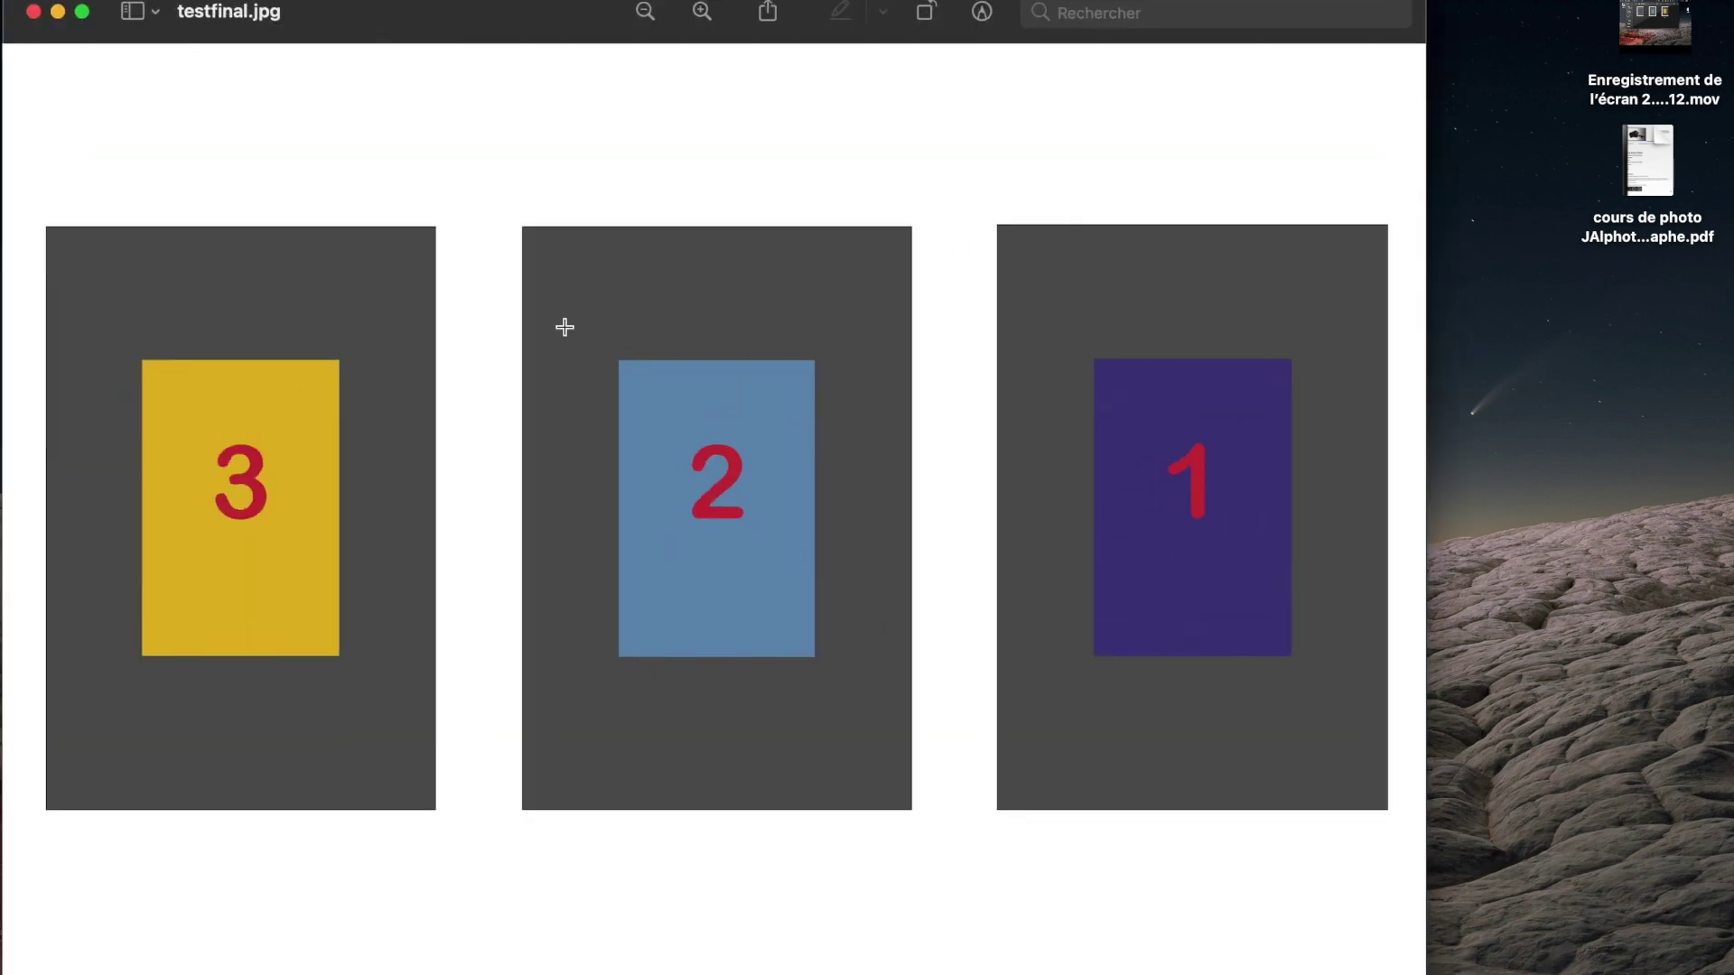
left_click(34, 11)
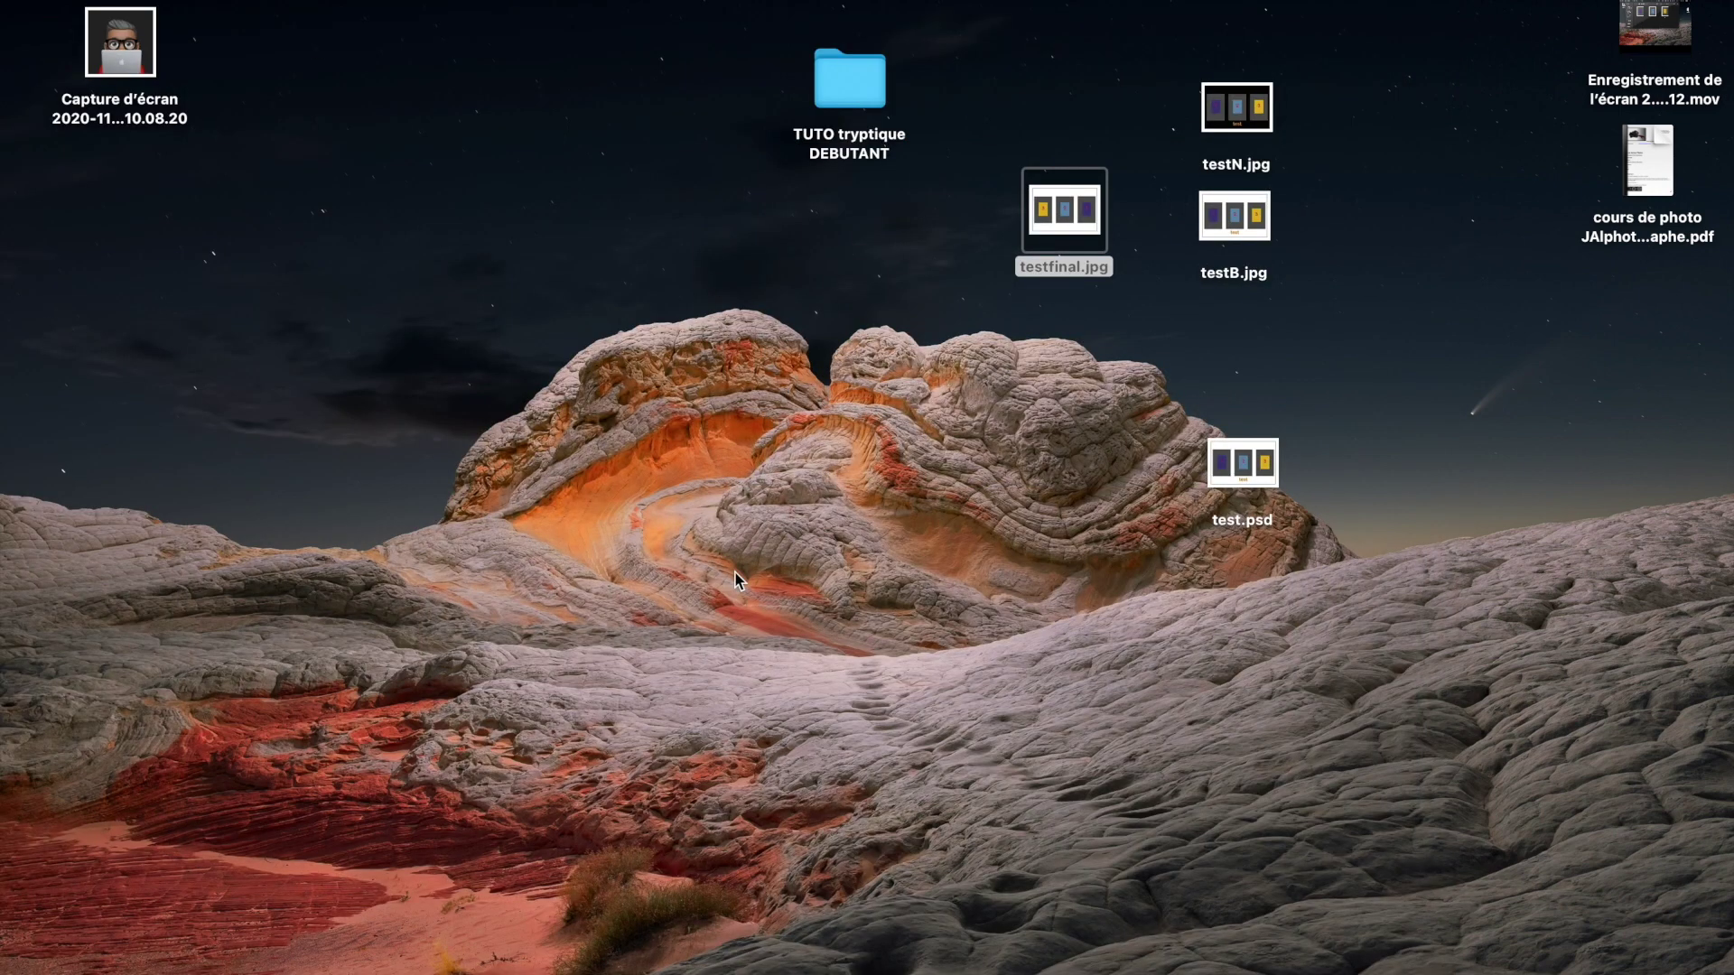